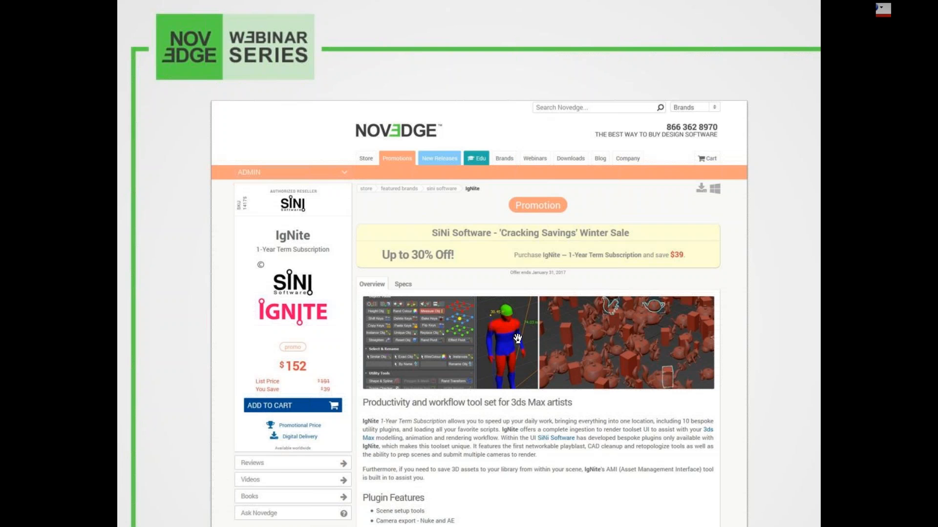
- Advance past the presentation slide and open the About page of the SiNi Software website
key(Right)
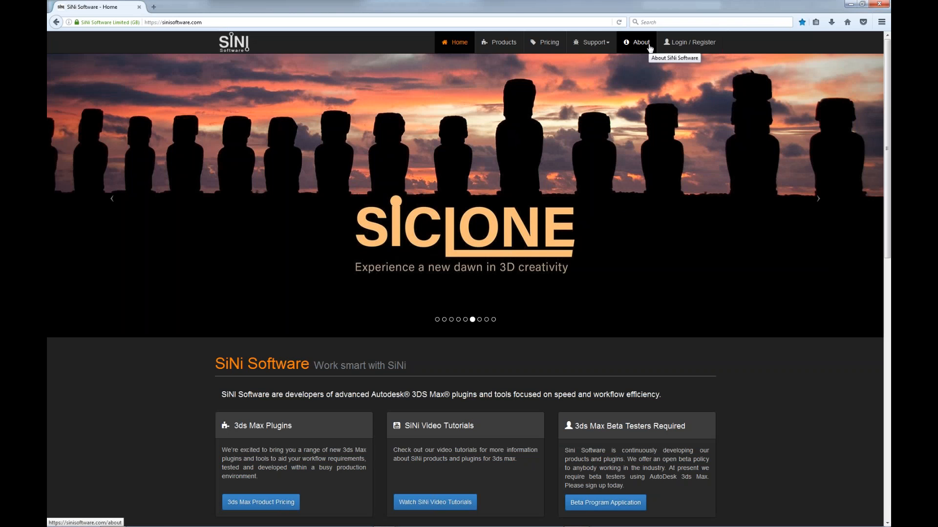
click(650, 48)
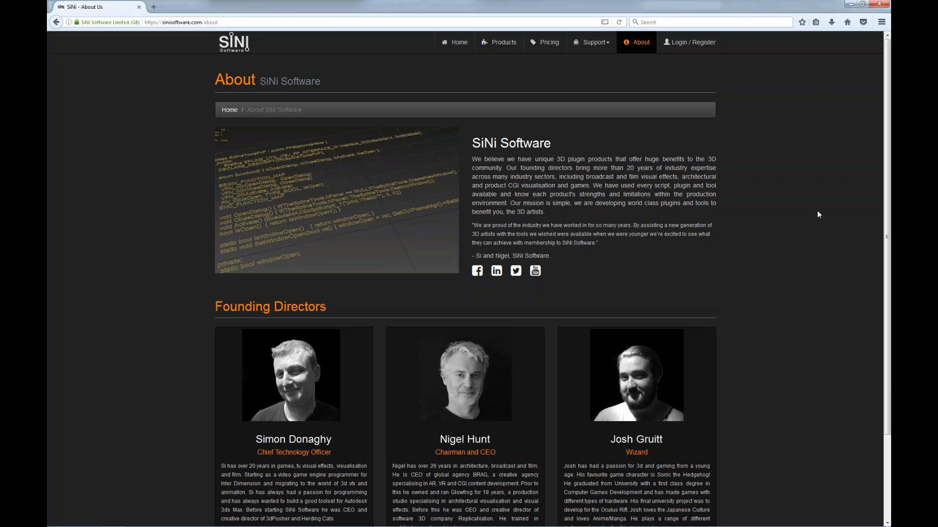
- Open the 3ds Max products page and review the IgNite, ProxSi, SiClone and Forensic descriptions
click(511, 45)
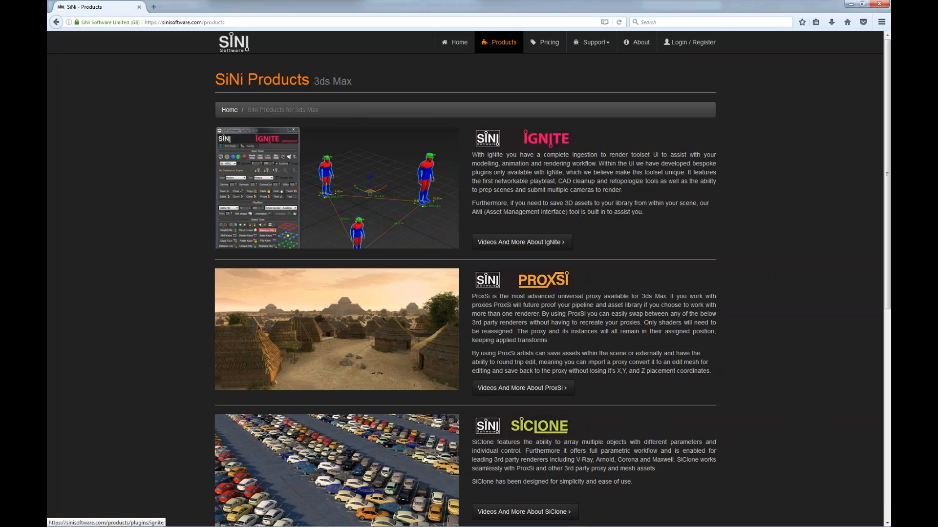
scroll(672, 231, down, 1)
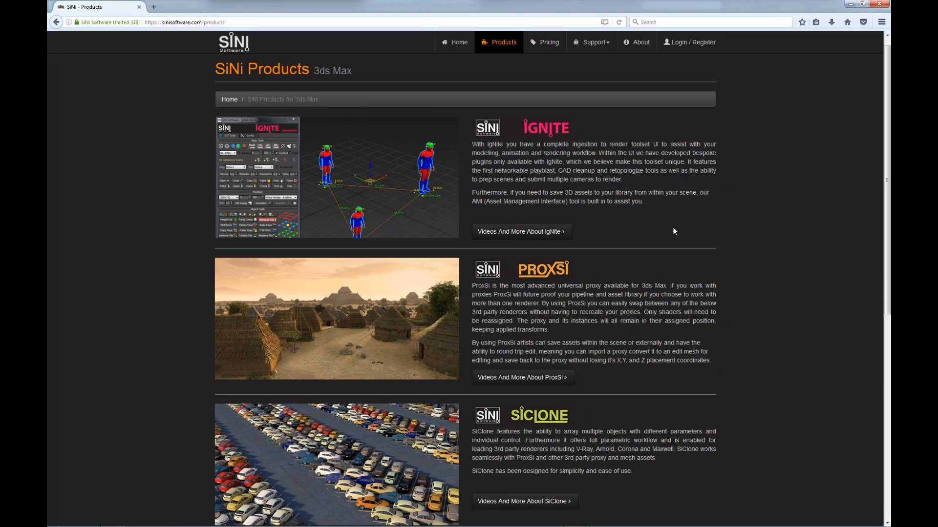
scroll(673, 231, down, 3)
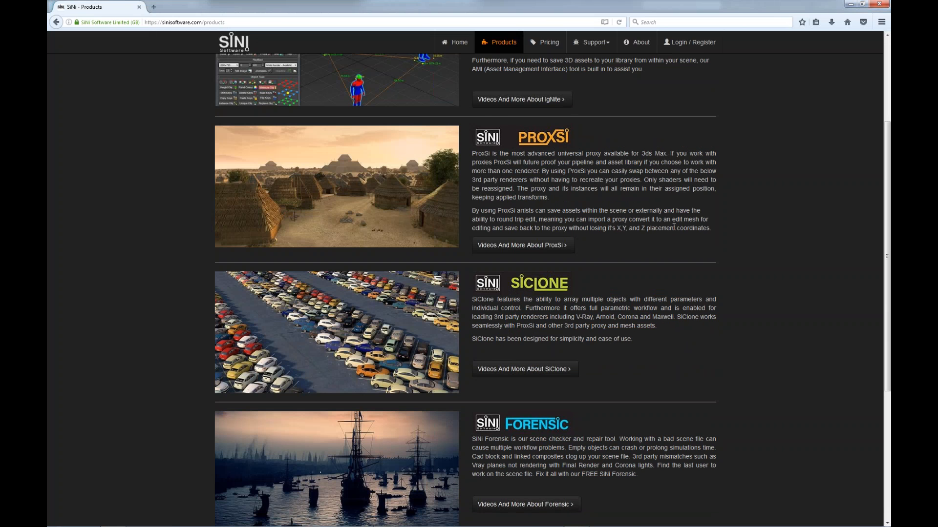
scroll(549, 246, up, 2)
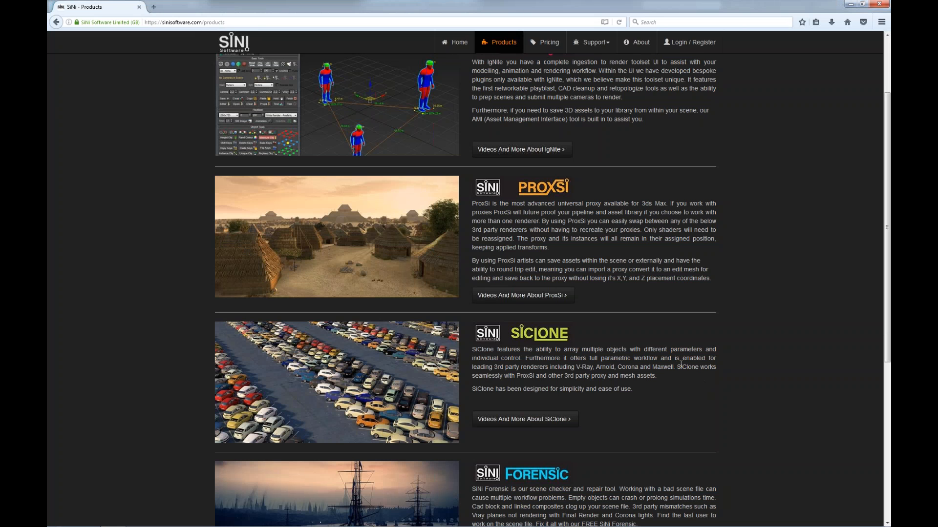
scroll(680, 365, down, 2)
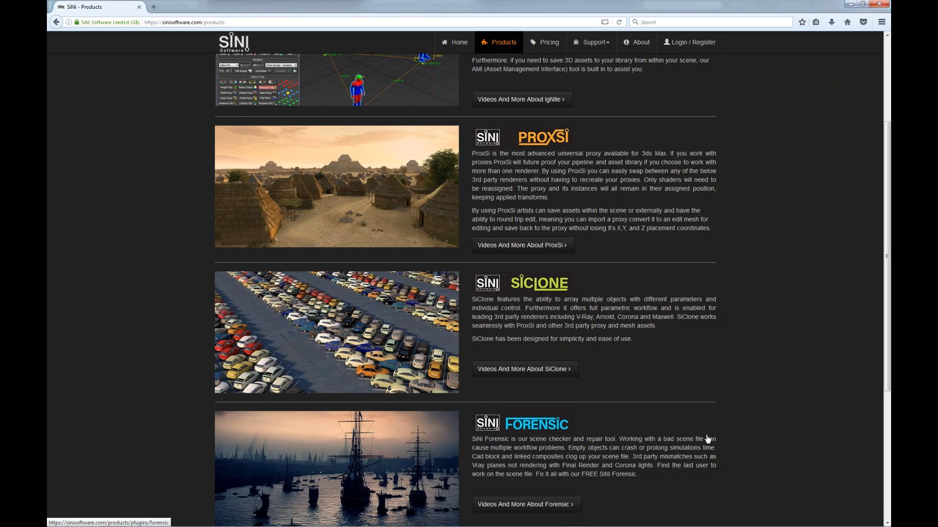
scroll(708, 439, up, 1)
scroll(708, 439, up, 3)
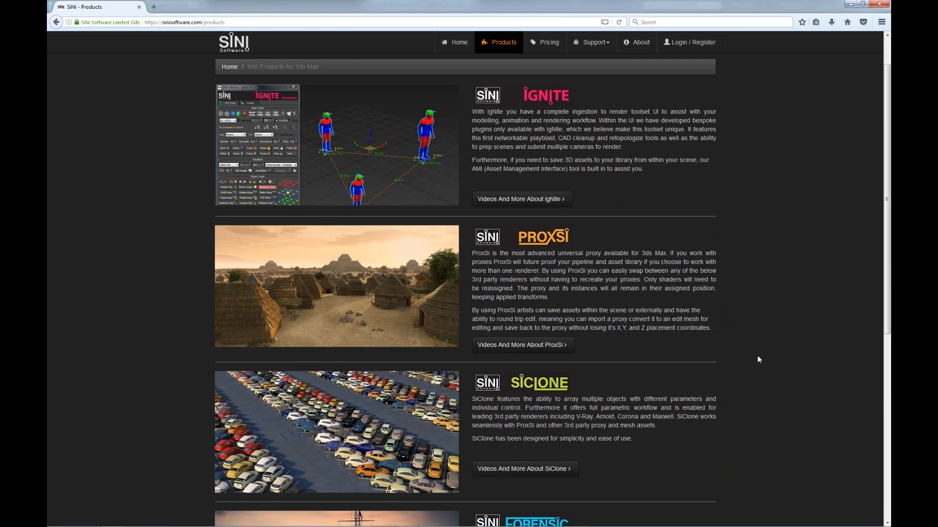
scroll(757, 359, down, 4)
scroll(757, 357, down, 1)
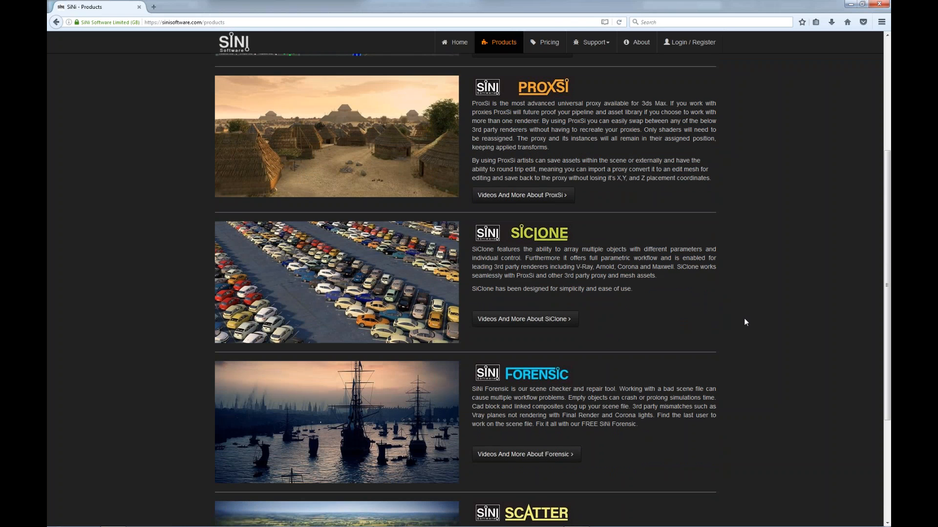
- Sign in to the SiNi account with the prefilled credentials and open its product downloads
click(692, 48)
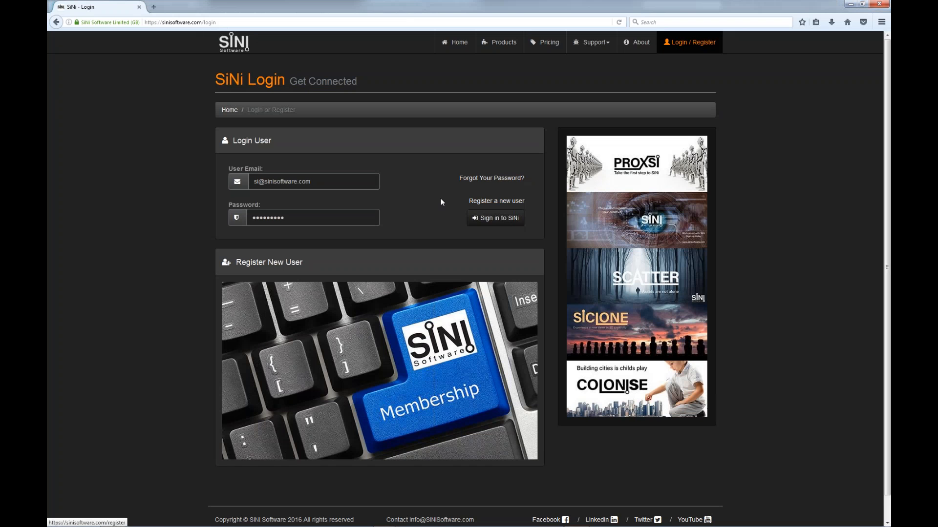
click(511, 221)
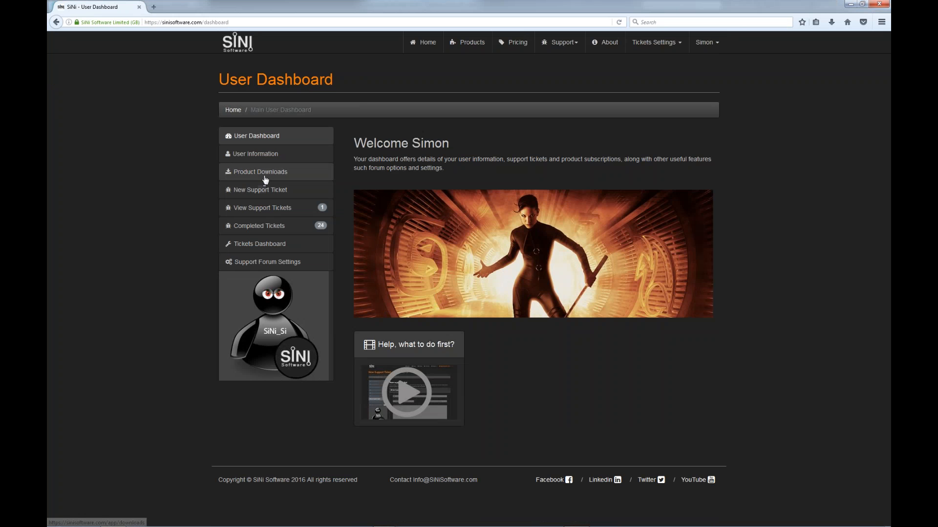
click(264, 174)
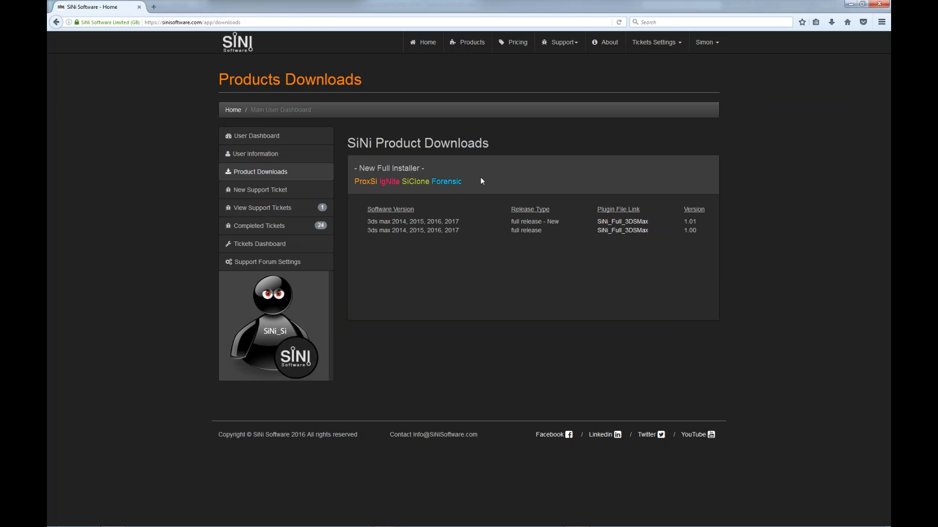
- Open the support training videos page and look through the available ProxSi, Forensic, SiClone and IgNite tutorials
mouse_move(562, 43)
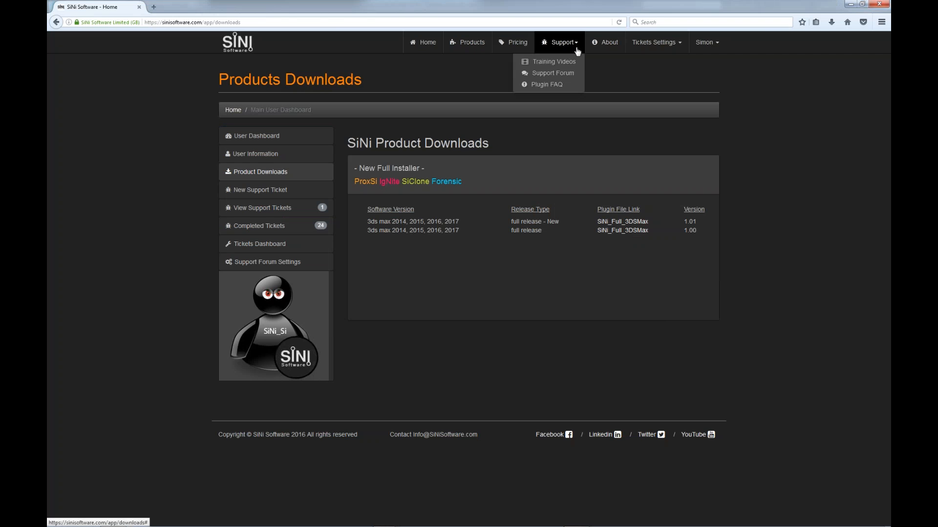
click(554, 61)
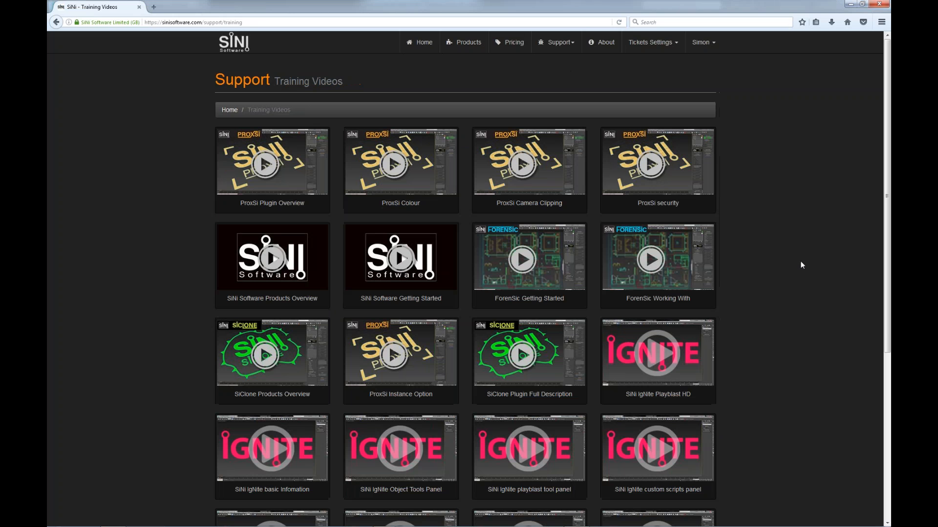
scroll(800, 262, down, 1)
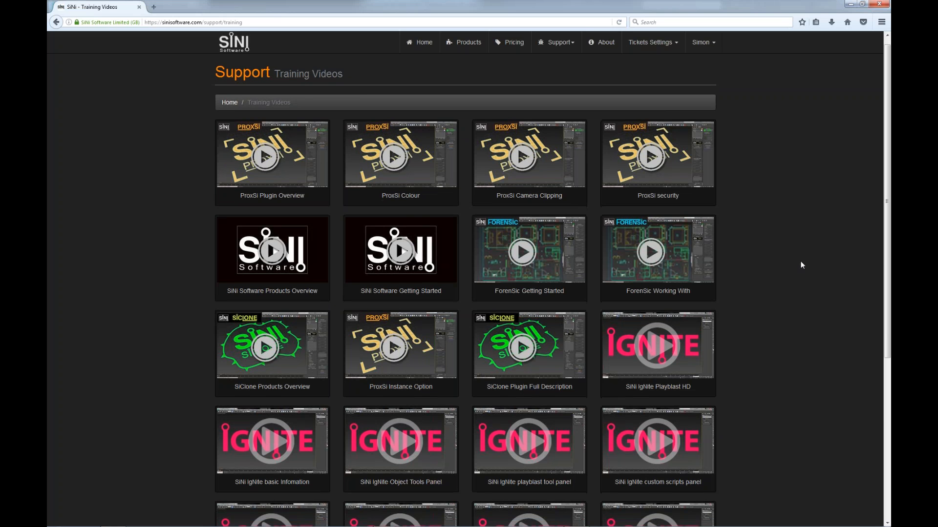
scroll(800, 263, down, 2)
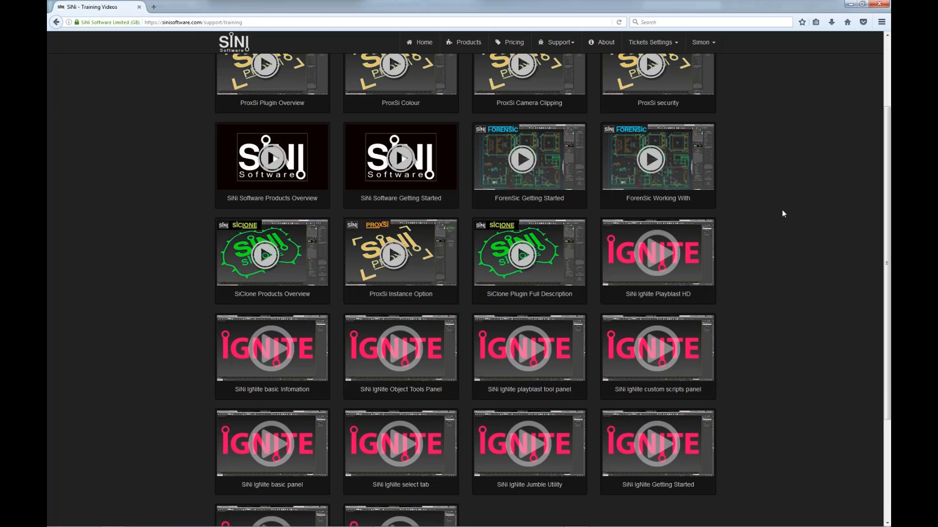
scroll(782, 210, up, 1)
scroll(782, 213, up, 1)
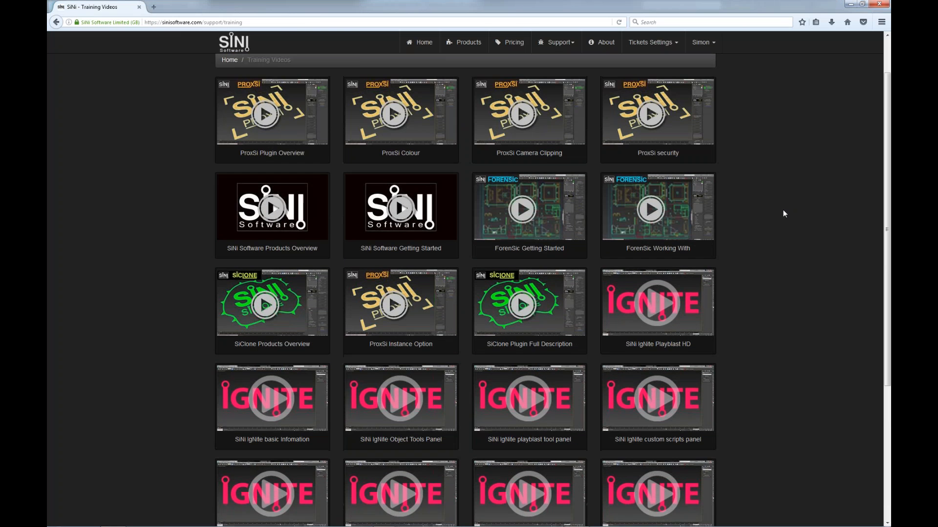
scroll(783, 213, down, 2)
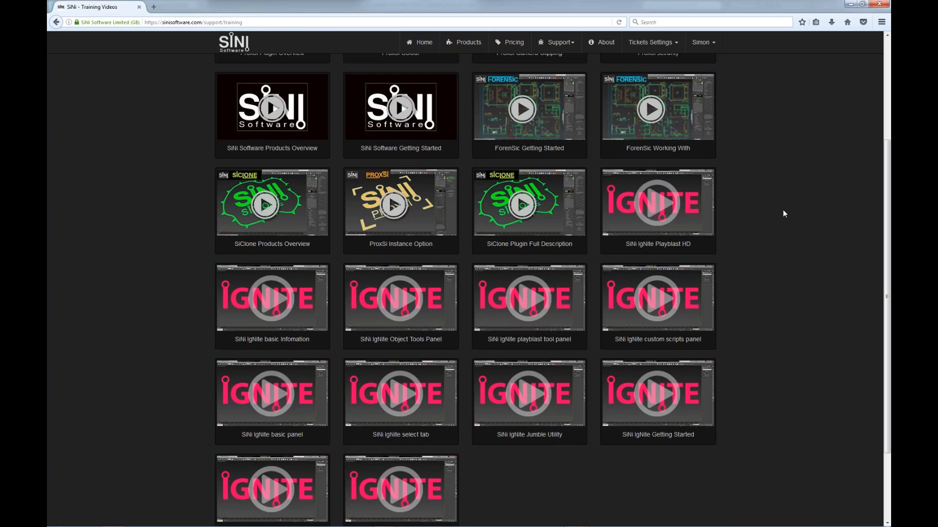
scroll(784, 213, up, 2)
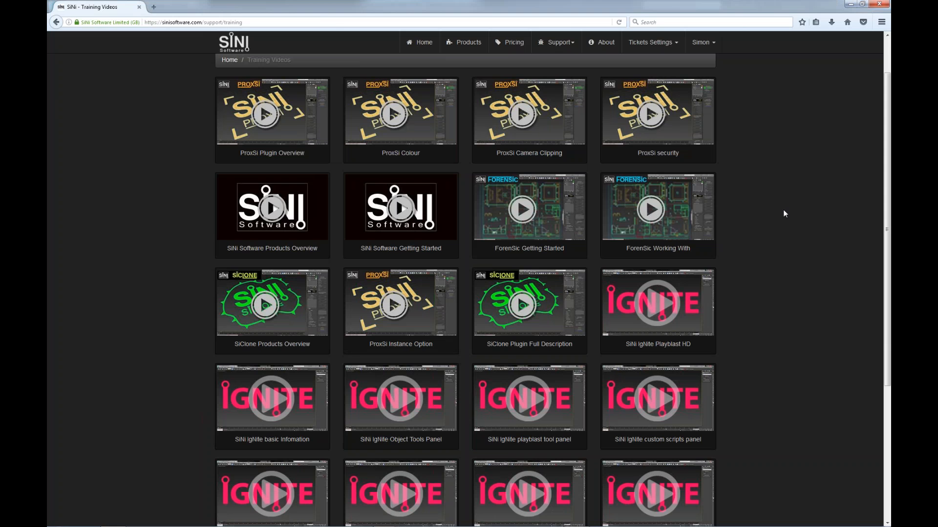
- Review the subscription pricing page down to the reseller partners and close the browser to return to 3ds Max
click(525, 46)
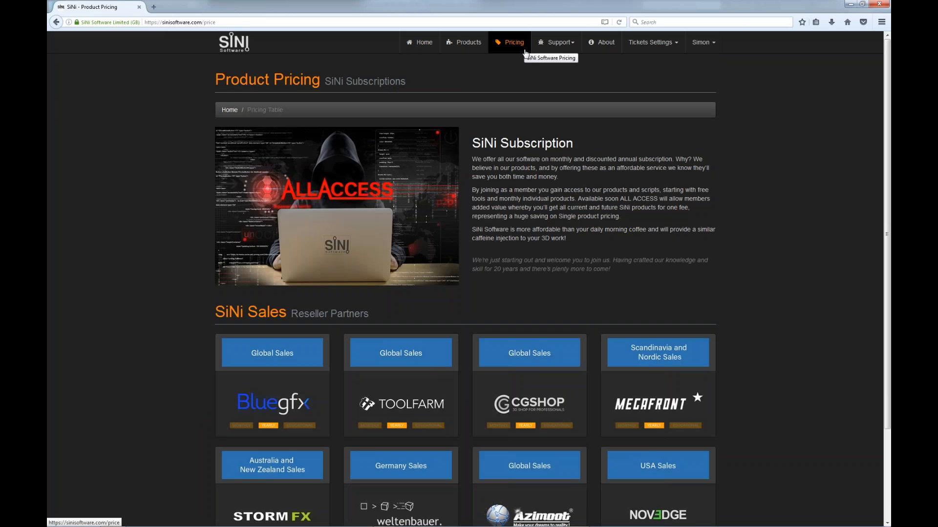
scroll(810, 391, down, 3)
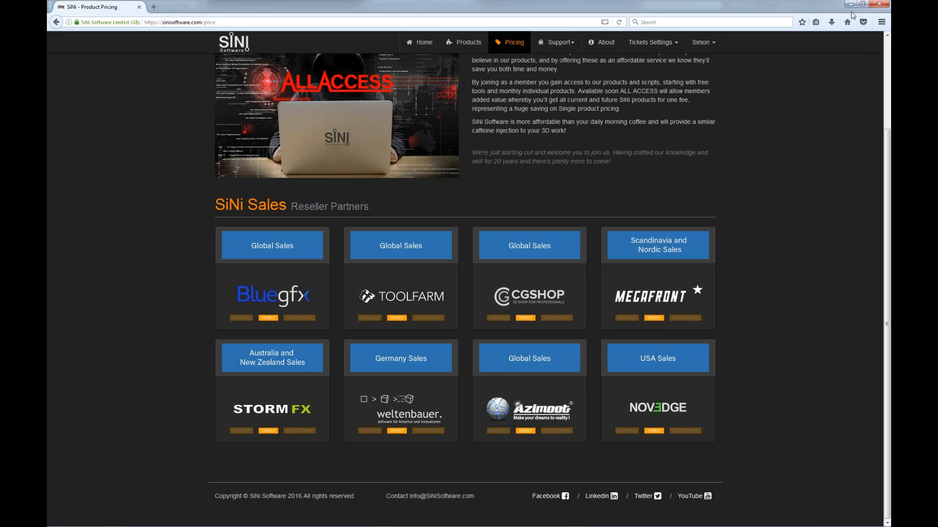
click(881, 4)
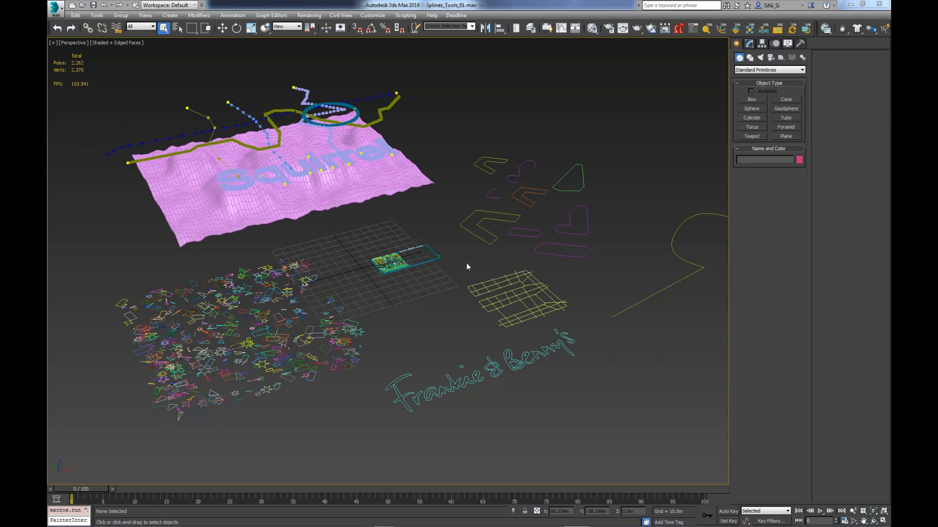
- Open the DeSipher login and licence window, move it clear of the pink terrain to examine it, and close it
click(806, 29)
drag(304, 155, 512, 120)
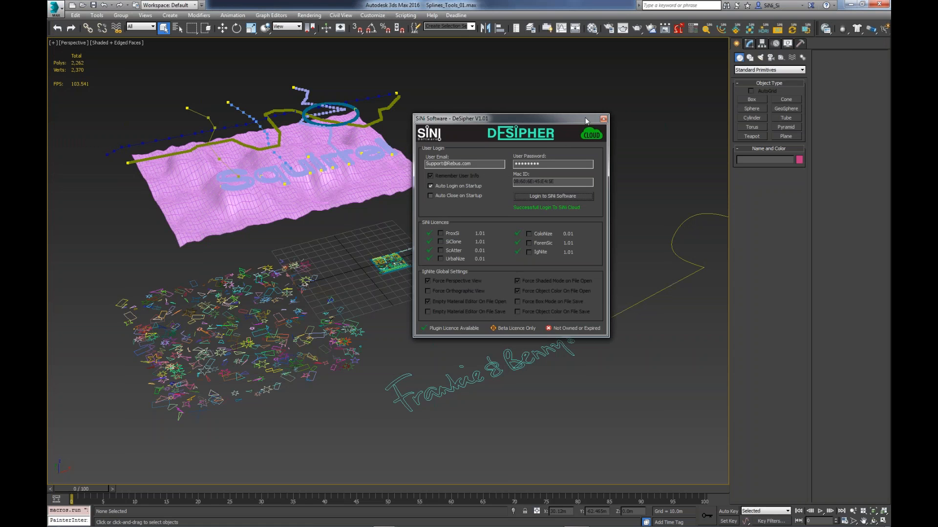
click(603, 119)
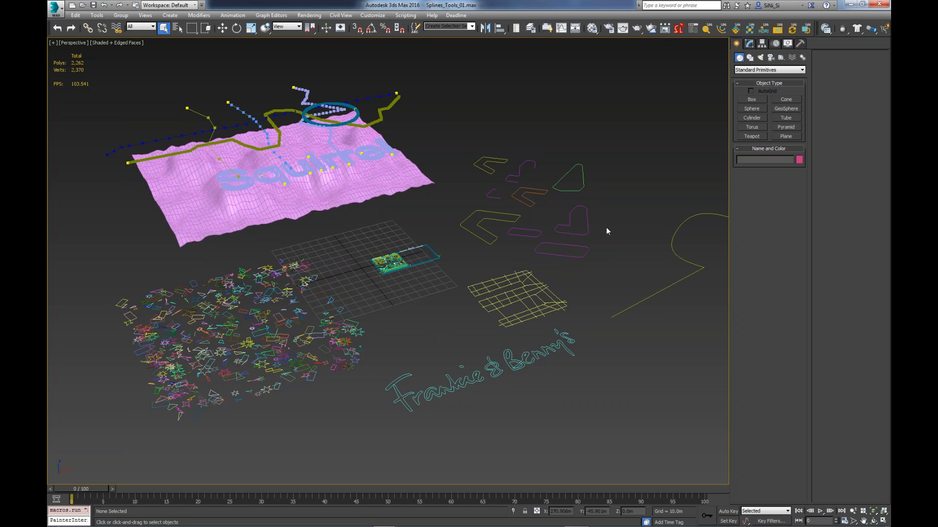
- Open the IgNite toolset and its Shape & Spline utility, Scribe, placing the Scribe window beside IgNite
click(705, 31)
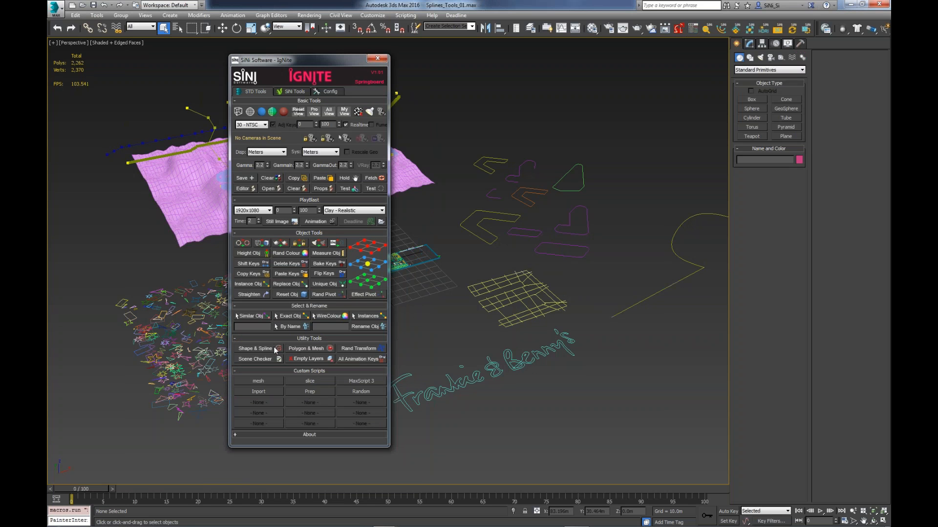
click(275, 348)
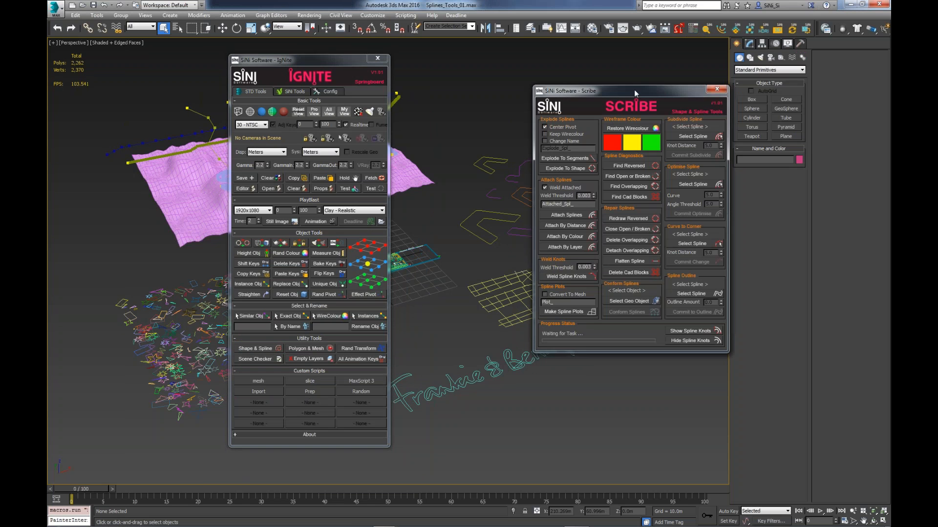
drag(570, 96, 477, 100)
- Open the Polygon & Mesh utility, Sculpt, and the random transform utility, Jumble, positioning both beside the IgNite window
click(305, 349)
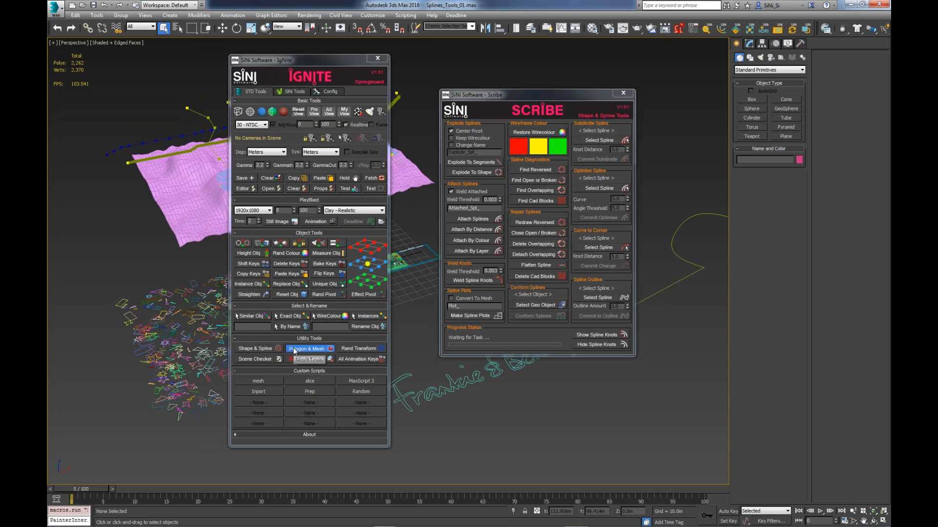
drag(585, 121, 527, 128)
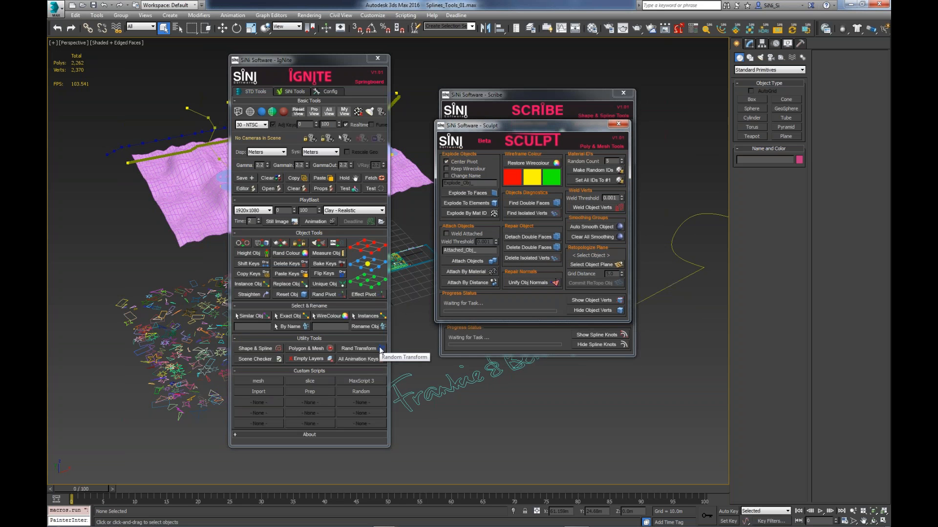
click(380, 348)
drag(363, 83, 541, 183)
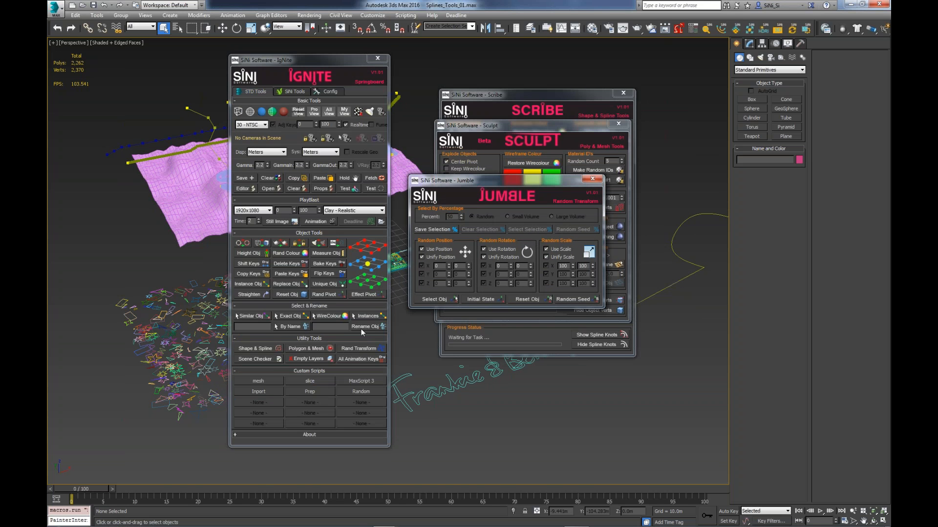
- Open the Forensic scene checker for a look, and close the Forensic, Jumble, Sculpt and Scribe windows
click(271, 359)
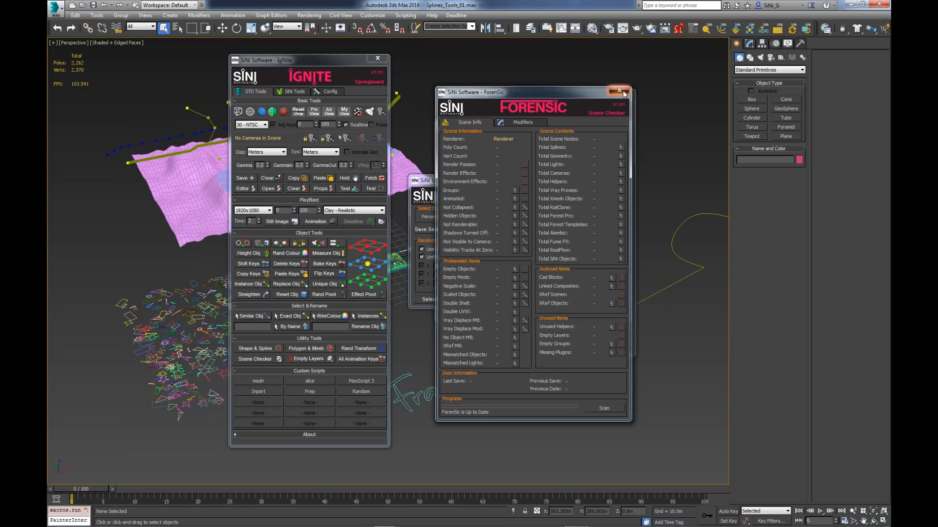
click(621, 90)
click(592, 179)
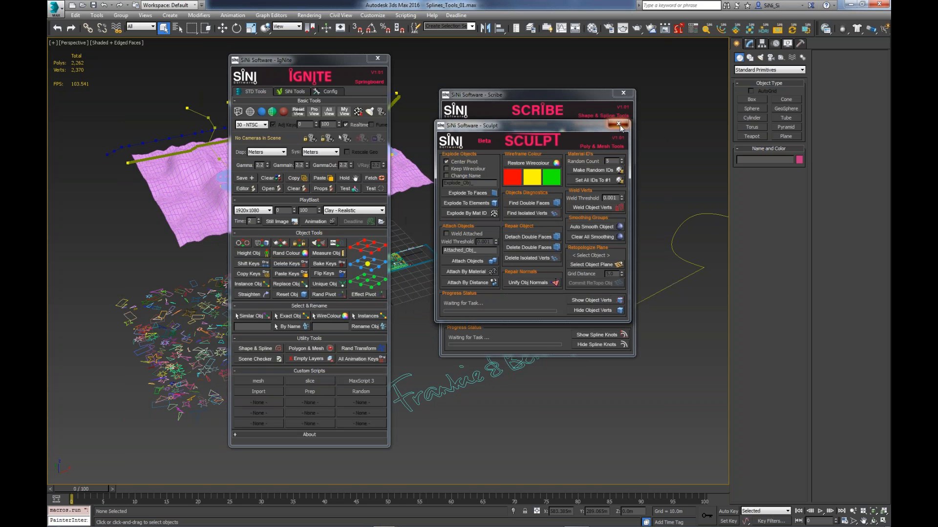
click(618, 123)
click(623, 93)
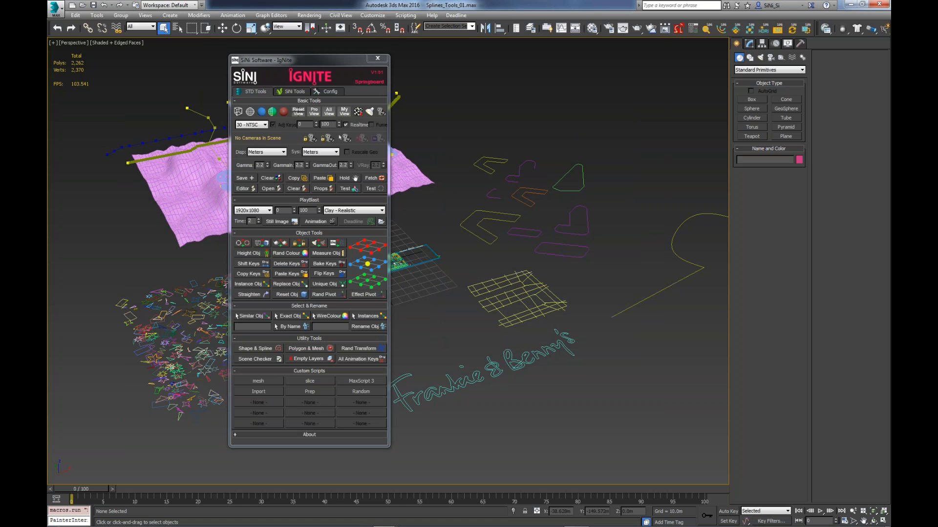
- Open the SiNi Illumi HDRI Wizard, close it and reopen it to view its HDRI preview and file list
click(765, 30)
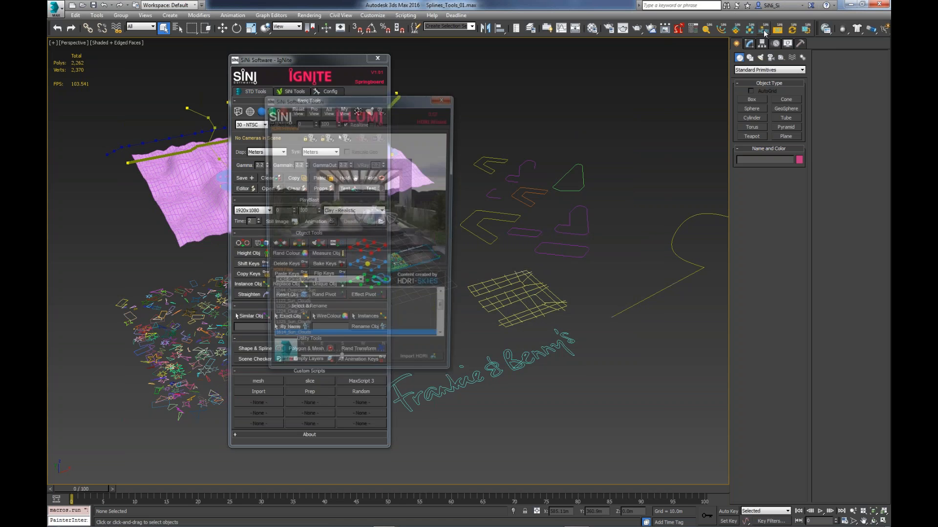
click(451, 98)
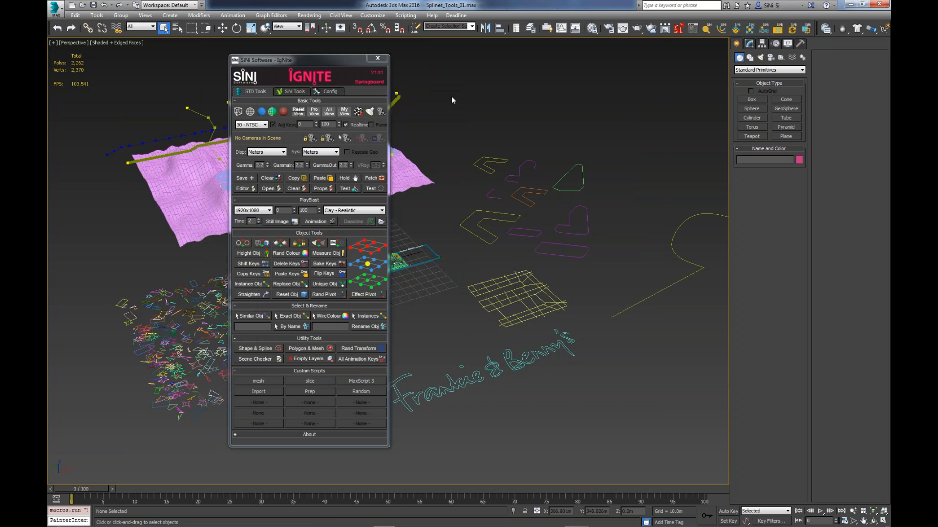
click(762, 33)
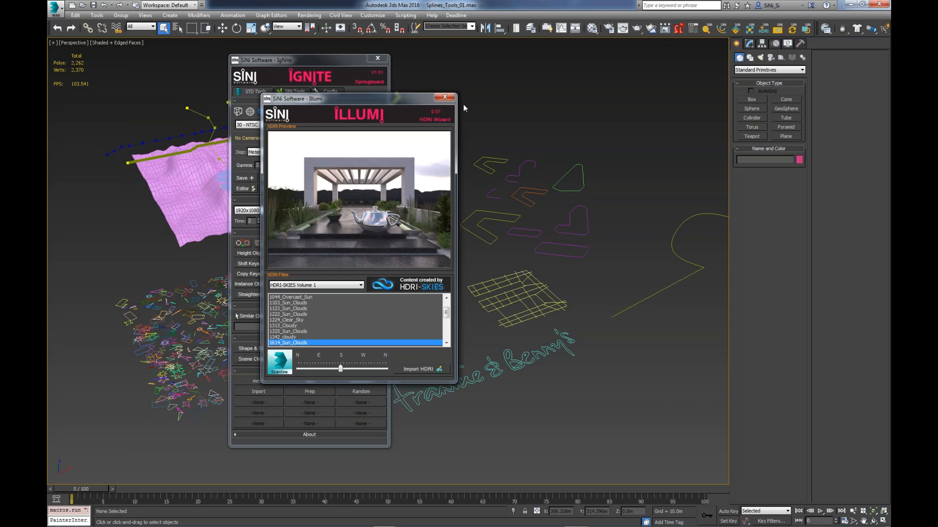
- Close the Illumi window and draw a teapot with a radius of about 24.8 m in front of the spline grid
click(445, 98)
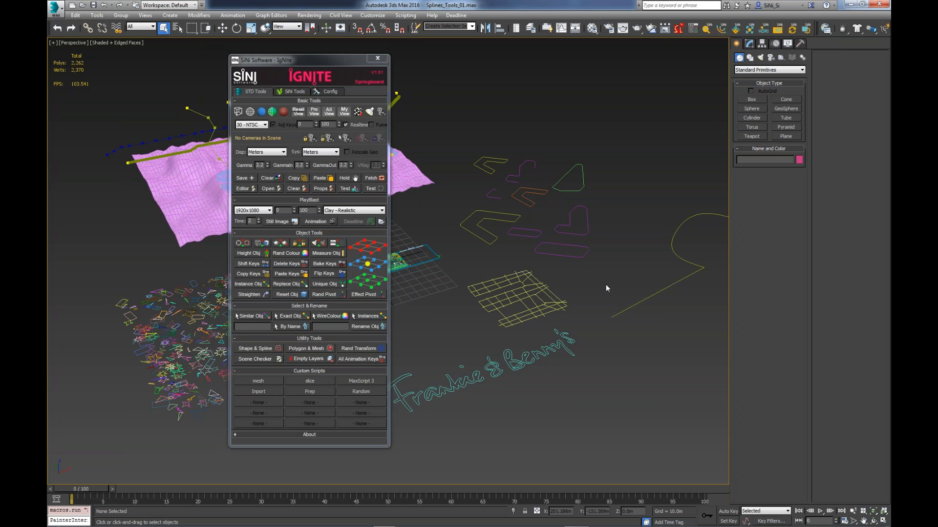
click(763, 136)
drag(440, 328, 442, 310)
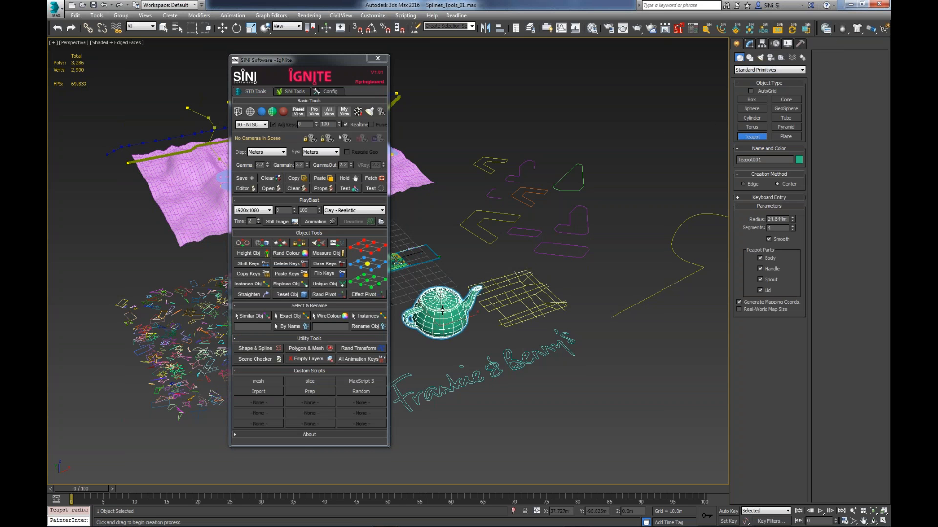
click(164, 28)
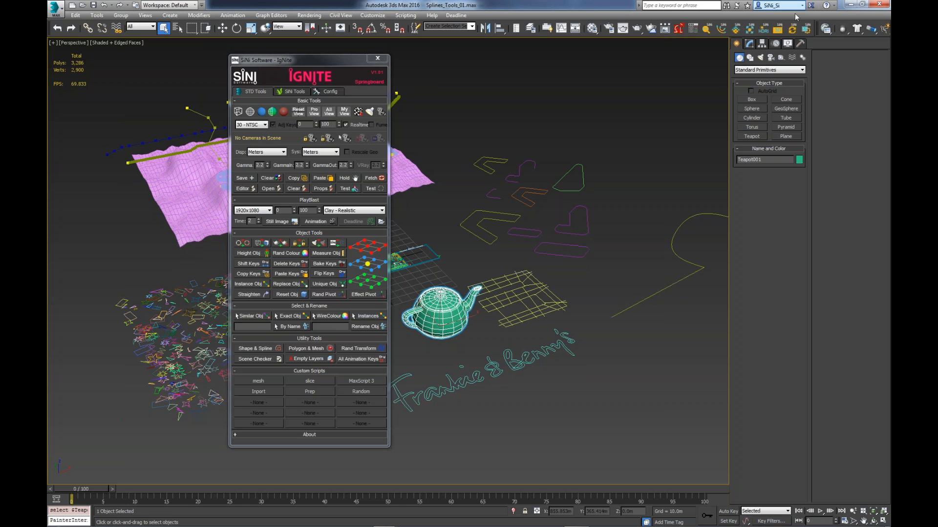
- Open the Ami asset manager for the teapot, move the IgNite window clear of it and view the asset category options
click(781, 30)
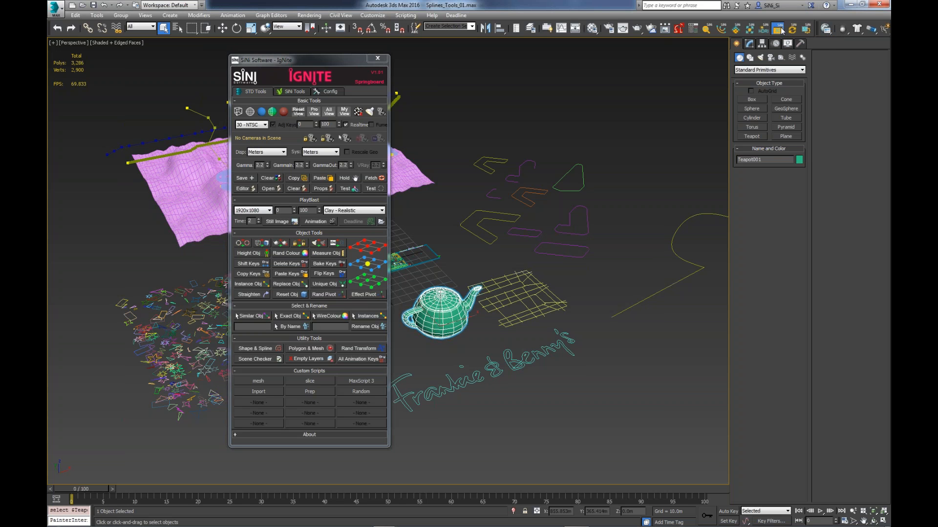
click(325, 64)
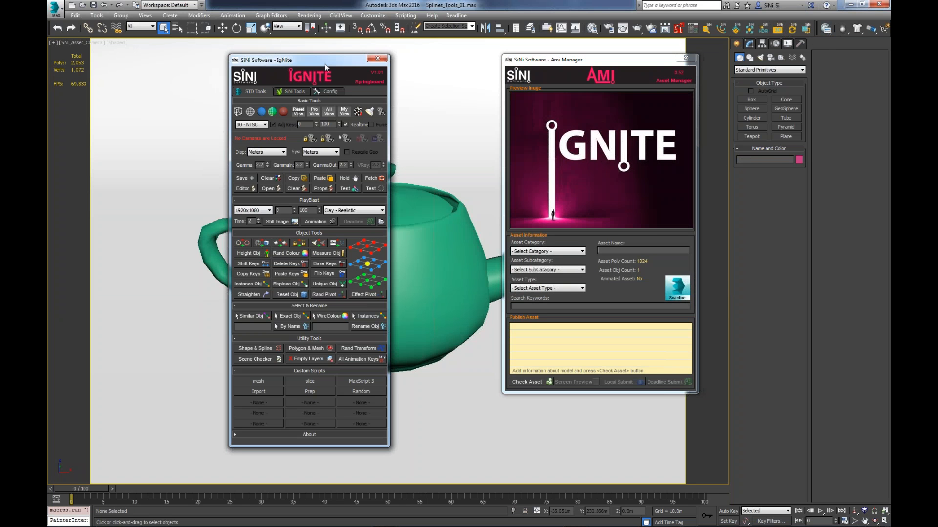
drag(325, 64, 799, 67)
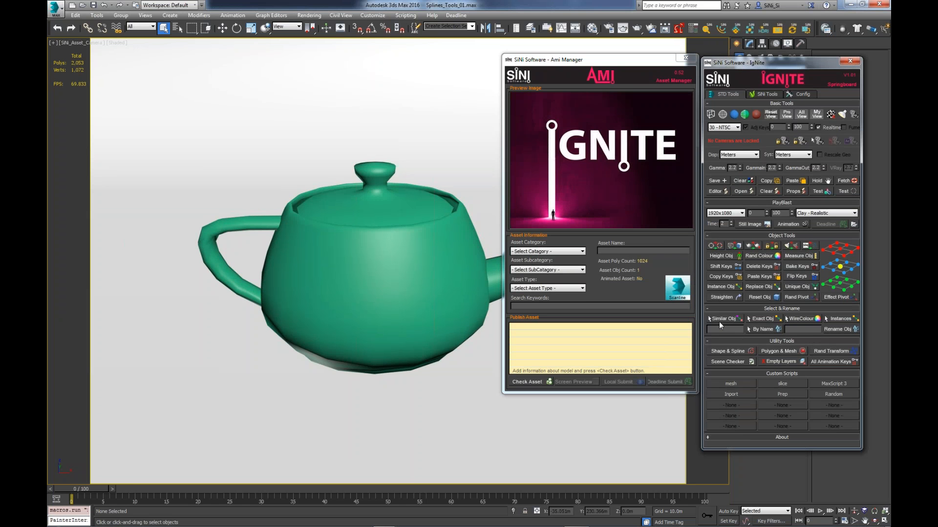
click(532, 251)
click(617, 268)
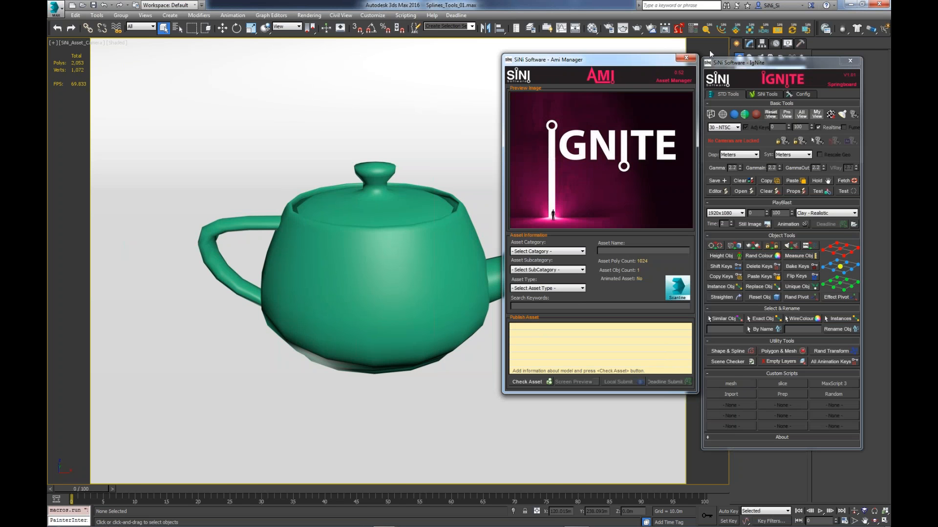
- Close the Ami Manager, delete the teapot and move the IgNite window back over the viewport
click(687, 58)
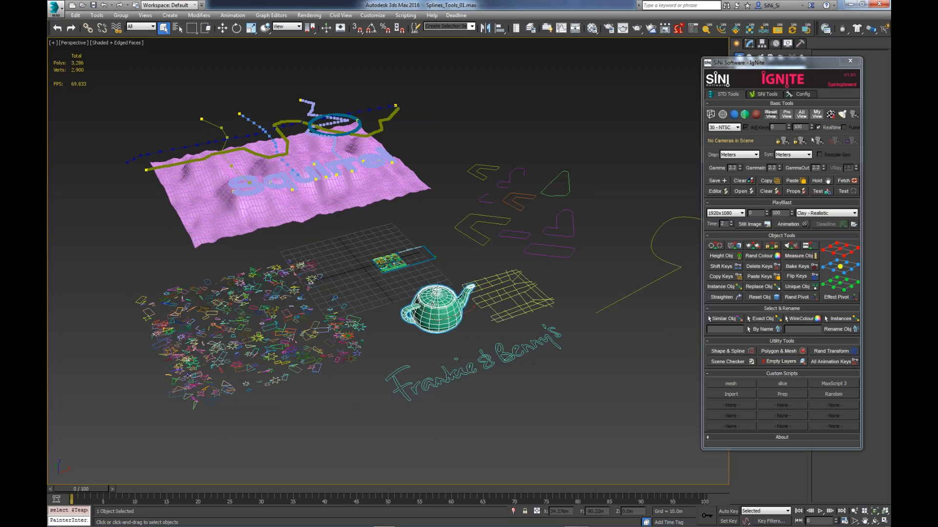
key(Delete)
click(764, 66)
drag(765, 66, 335, 67)
- Open the UNite relinker tool beside IgNite for a look, close it and move IgNite to the viewport's edge
click(792, 30)
drag(625, 79, 503, 117)
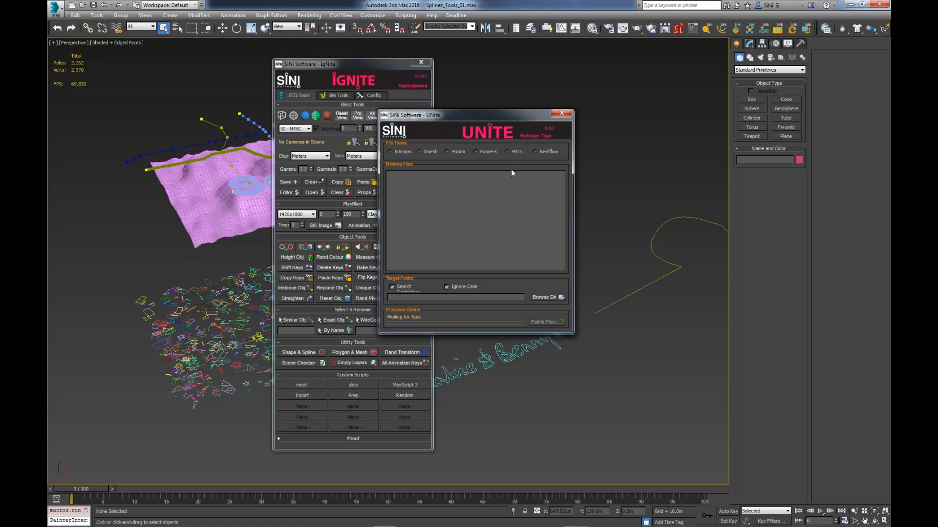
drag(497, 118, 594, 118)
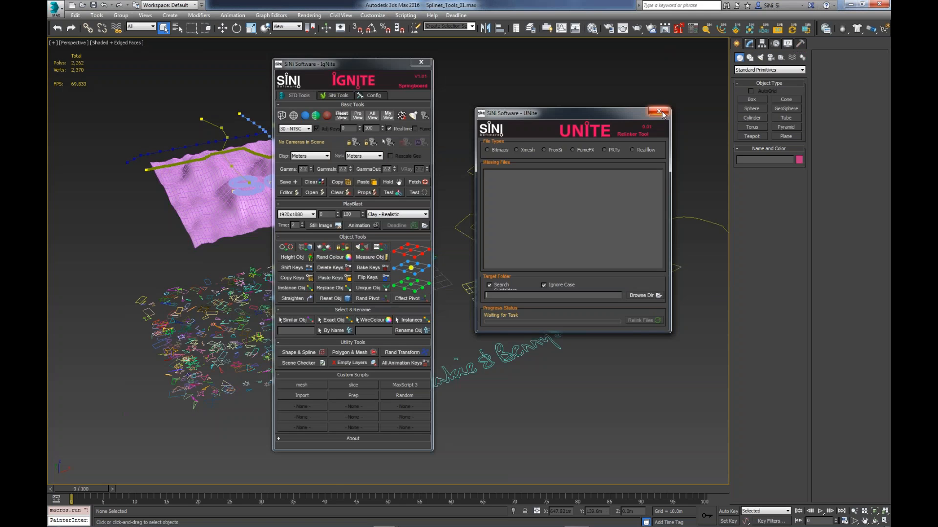
click(659, 112)
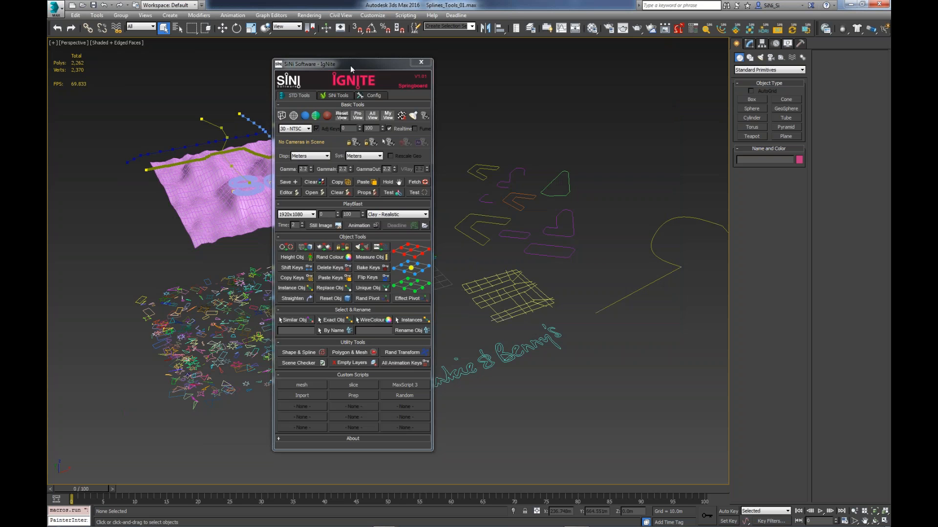
drag(357, 68, 161, 75)
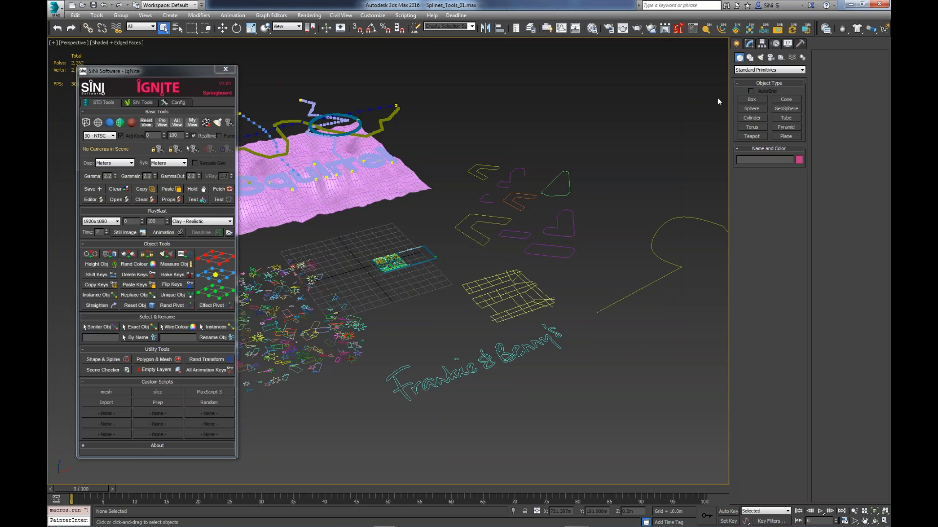
- Open the Scribe shape and spline tools and close the IgNite window
click(721, 28)
drag(546, 96, 350, 94)
click(233, 70)
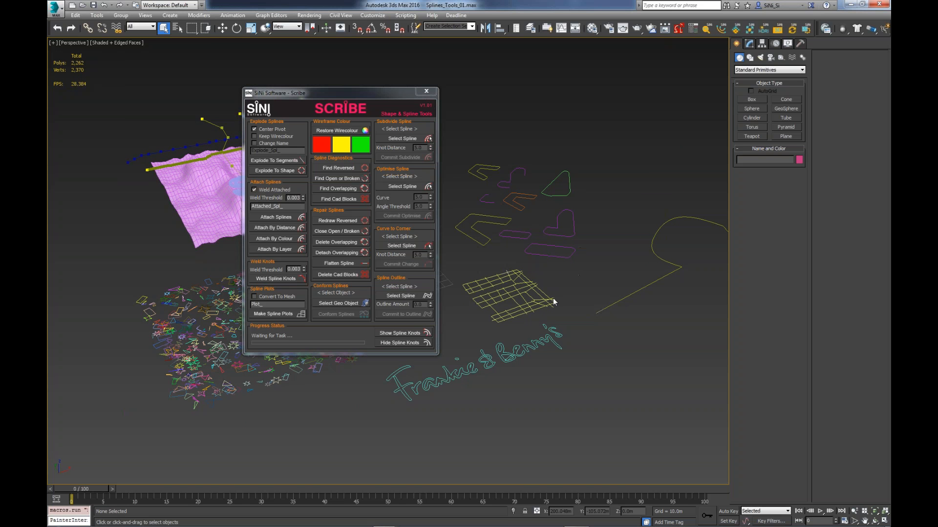
- Select the eight outline shapes behind the yellow spline grid and check them with Find Overlapping
drag(538, 311, 537, 312)
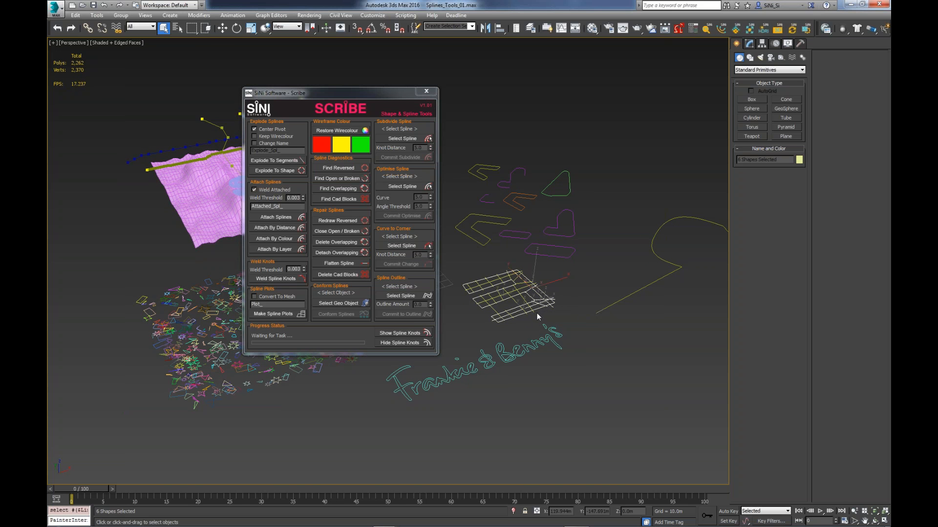
key(z)
alt+middle_drag(603, 321, 663, 312)
key(z)
drag(722, 90, 516, 283)
middle_drag(682, 275, 641, 275)
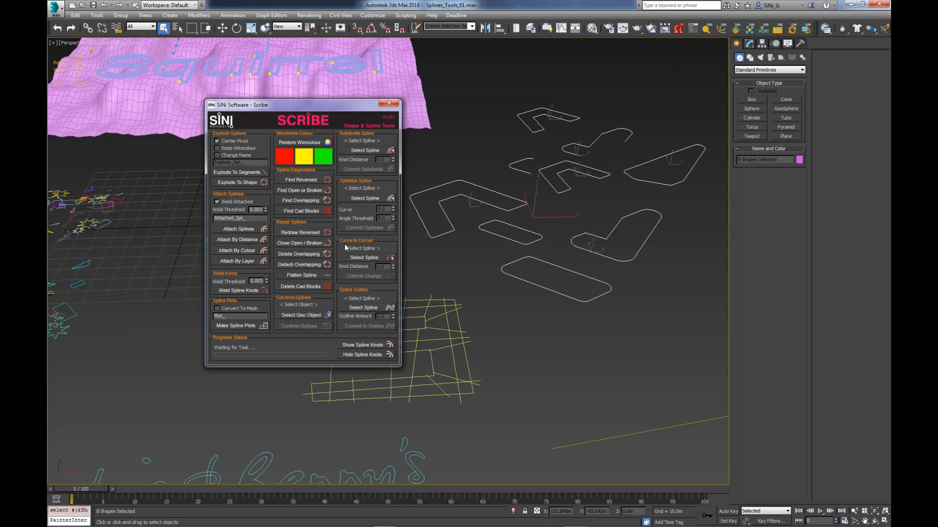
click(301, 202)
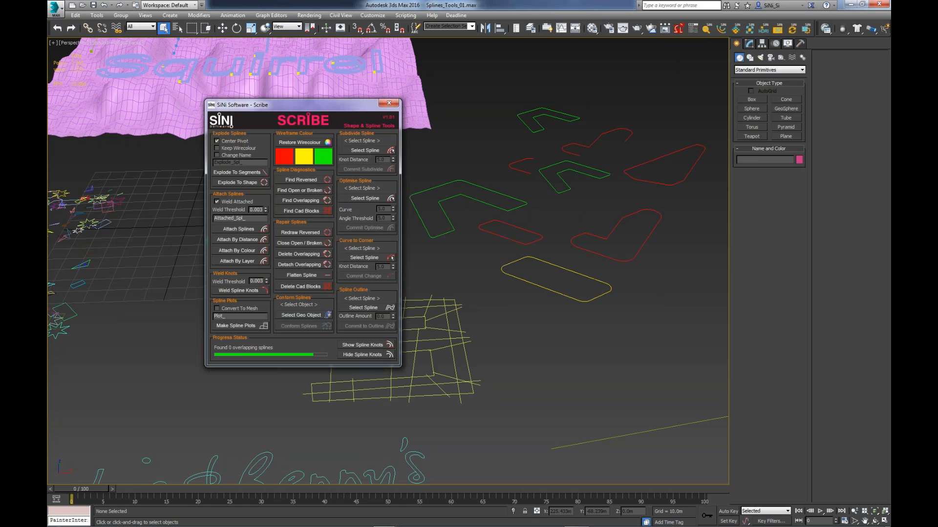
- Select all sub-splines of the large rounded rectangle and examine its spline and vertex counts
click(538, 266)
click(748, 43)
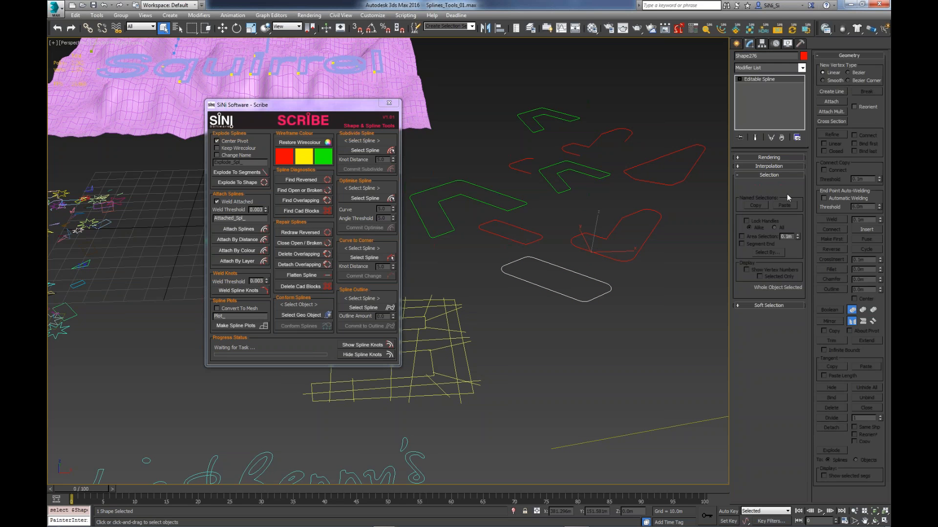
key(3)
key(ctrl+a)
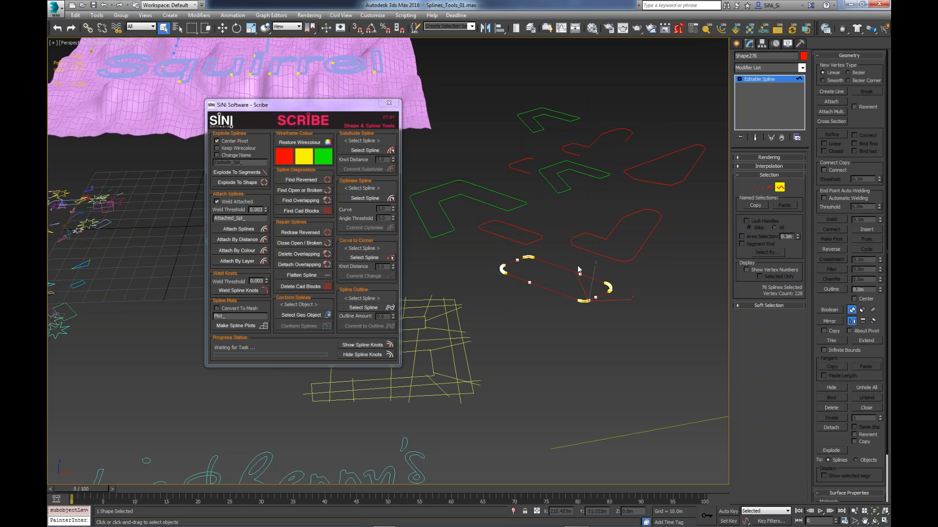
- Move one segment of the rounded rectangle upward to expose the overlap, undo the move and leave segment editing
key(2)
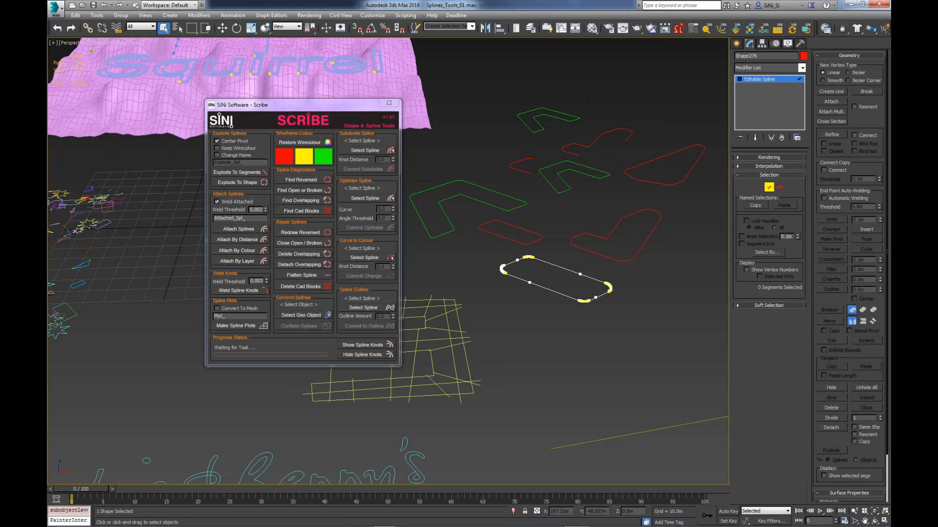
click(555, 264)
key(w)
drag(559, 246, 562, 233)
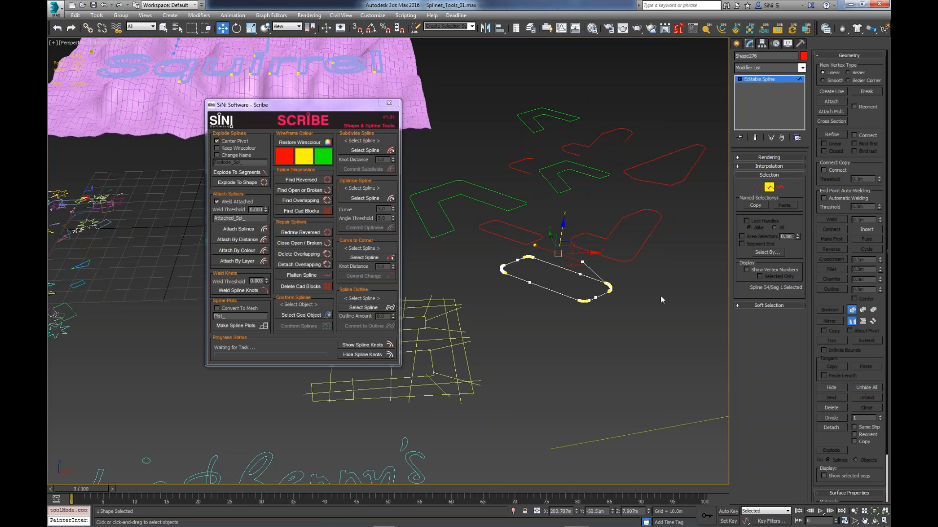
key(ctrl+z)
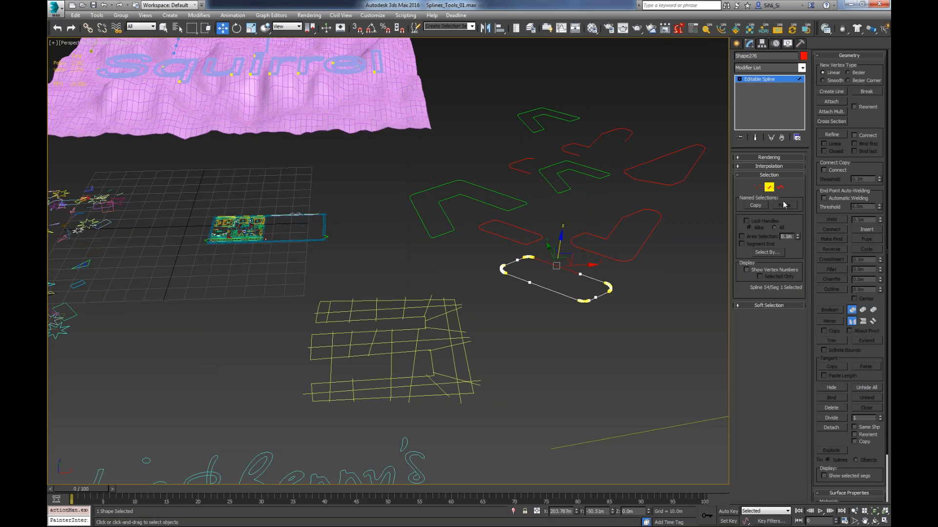
click(770, 188)
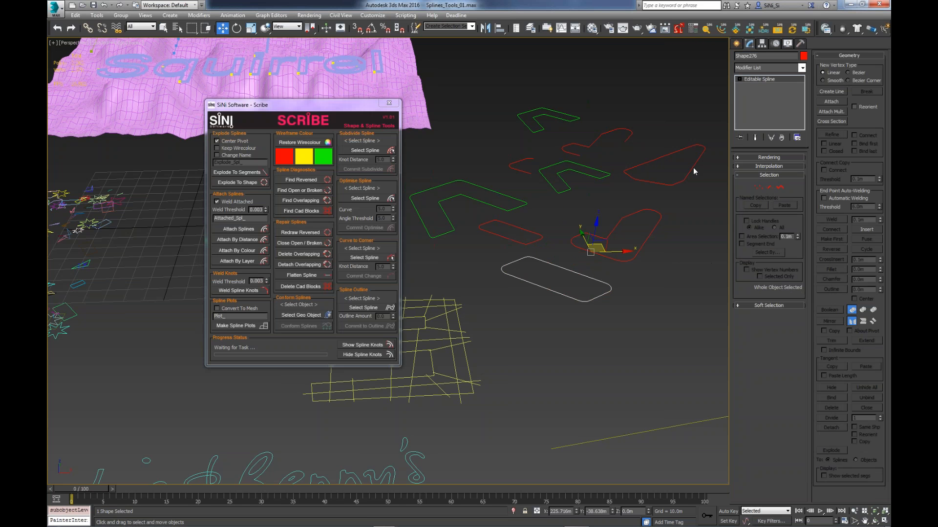
- Select all red-coloured splines through Scribe's wireframe colour selection and detach their overlapping segments
click(687, 286)
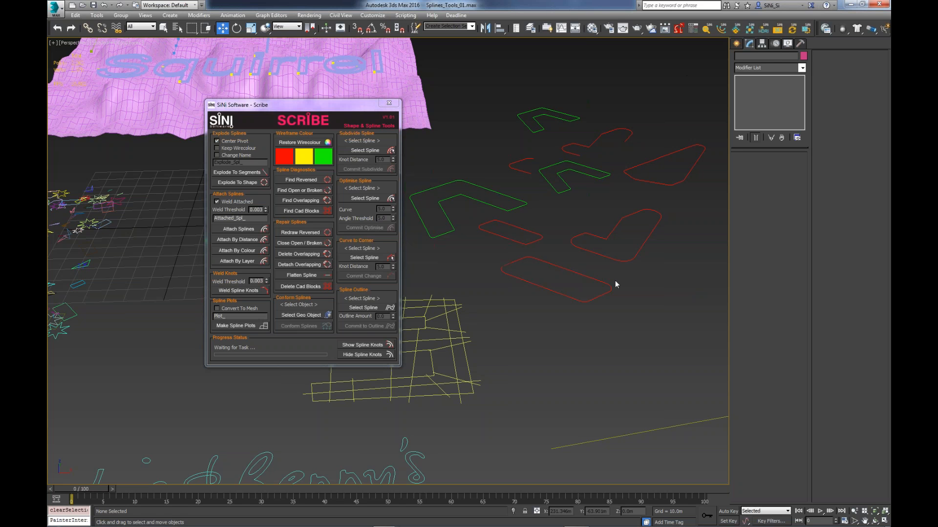
click(287, 160)
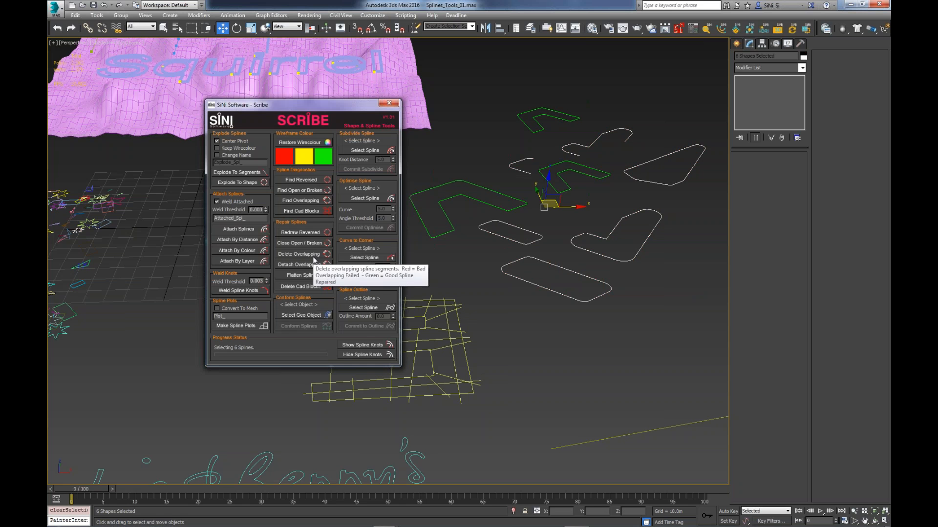
click(313, 265)
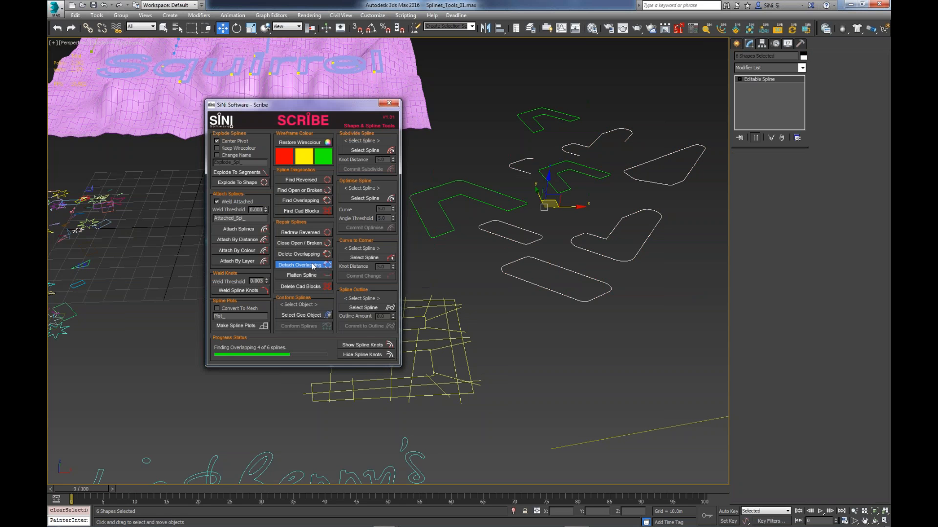
- Select the green rounded rectangle's sub-splines to examine its spline and vertex counts, and leave spline editing
click(570, 300)
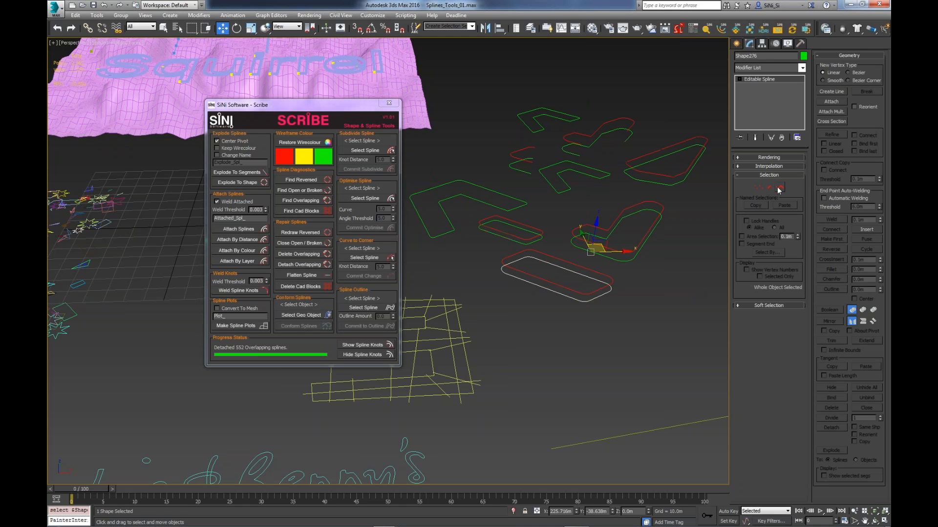
click(779, 187)
drag(637, 236, 505, 335)
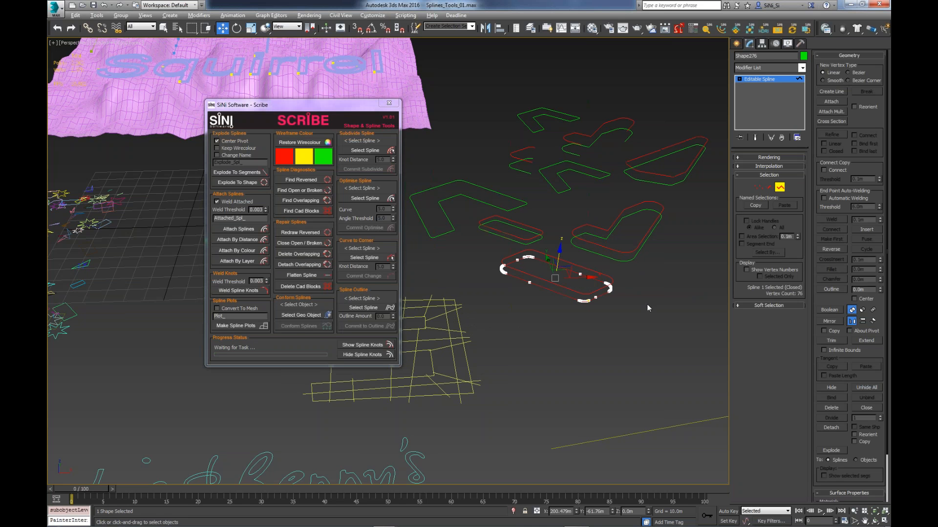
alt+middle_drag(647, 305, 767, 295)
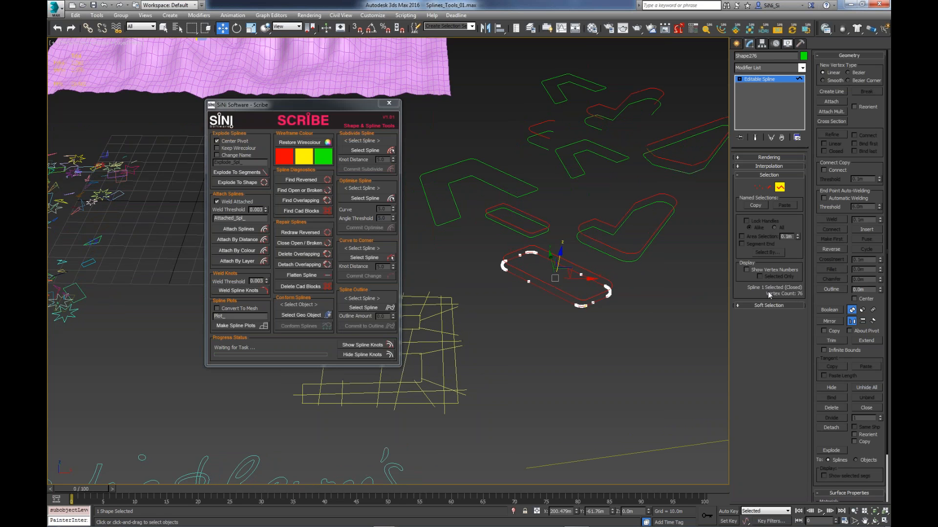
alt+middle_drag(556, 313, 782, 190)
click(780, 188)
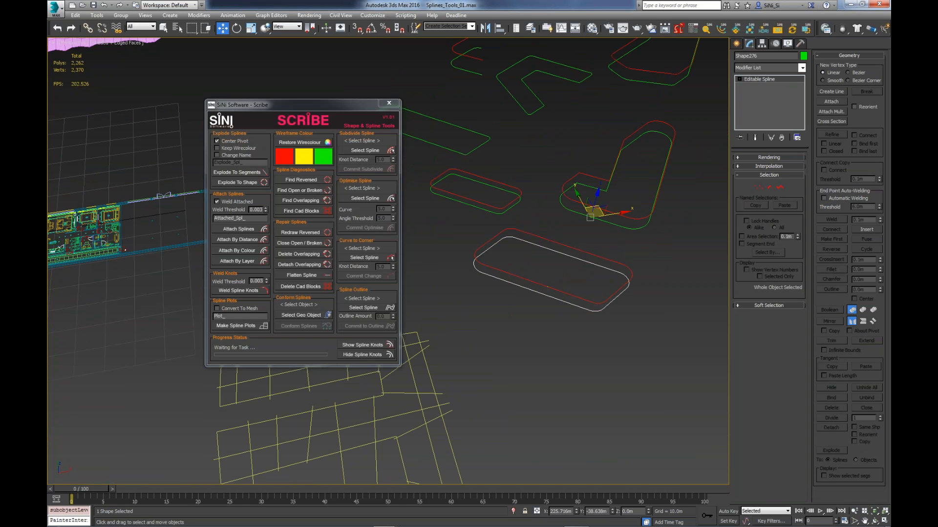
- Select the whole CAD floor plan, move the Scribe window clear of it and run Find Cad Blocks on its splines
middle_drag(561, 285, 643, 283)
scroll(473, 291, down, 3)
middle_drag(473, 292, 657, 288)
scroll(657, 288, down, 4)
alt+middle_drag(571, 335, 516, 344)
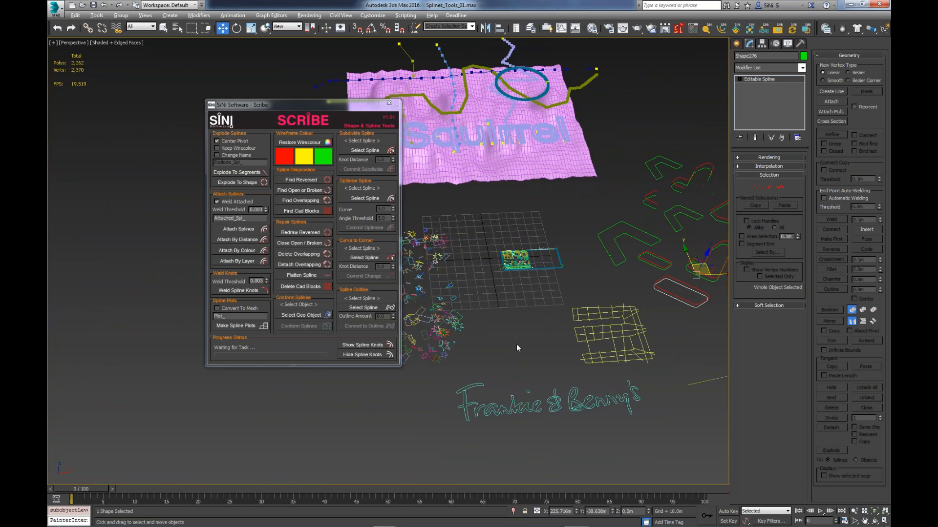
scroll(516, 344, up, 3)
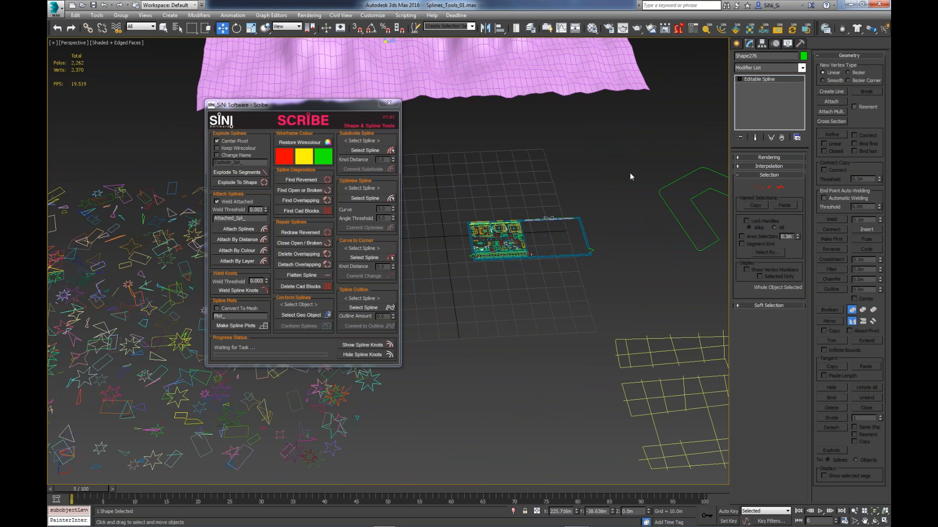
drag(400, 308, 425, 316)
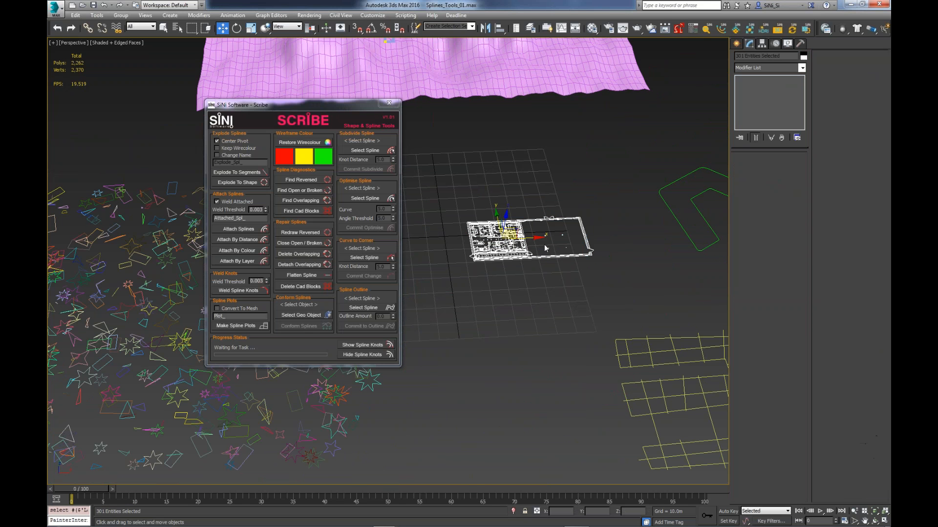
scroll(520, 298, up, 5)
middle_drag(521, 299, 526, 296)
drag(284, 105, 151, 128)
click(180, 232)
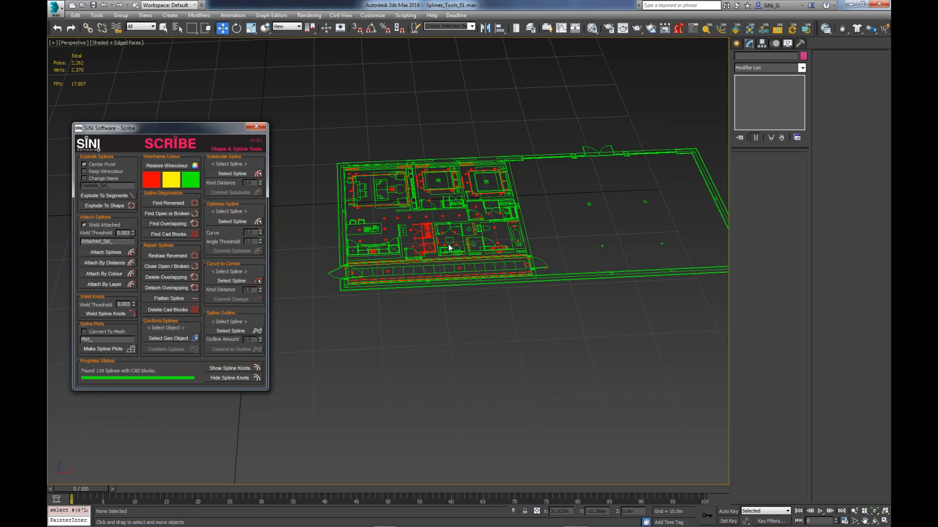
- Select the floor plan's red-coloured splines by wireframe colour and remove their CAD blocks with Delete Cad Blocks
click(152, 181)
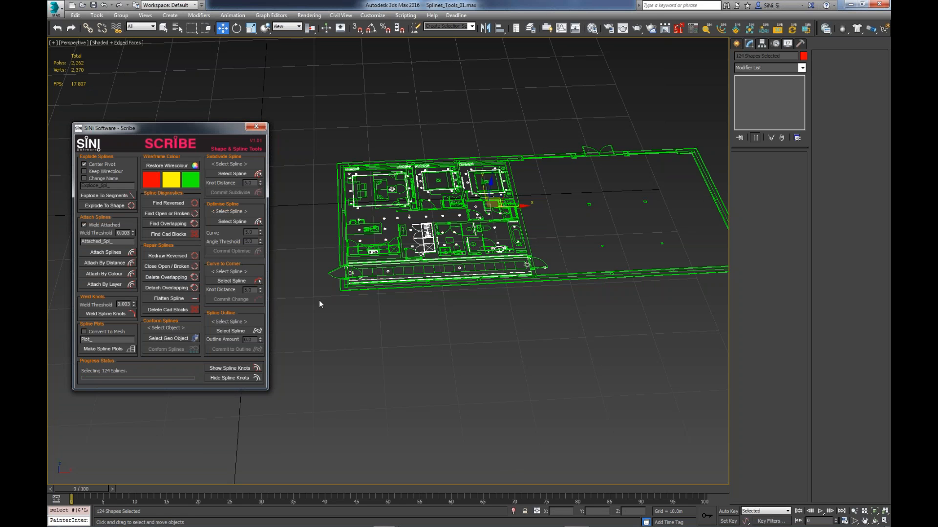
click(180, 311)
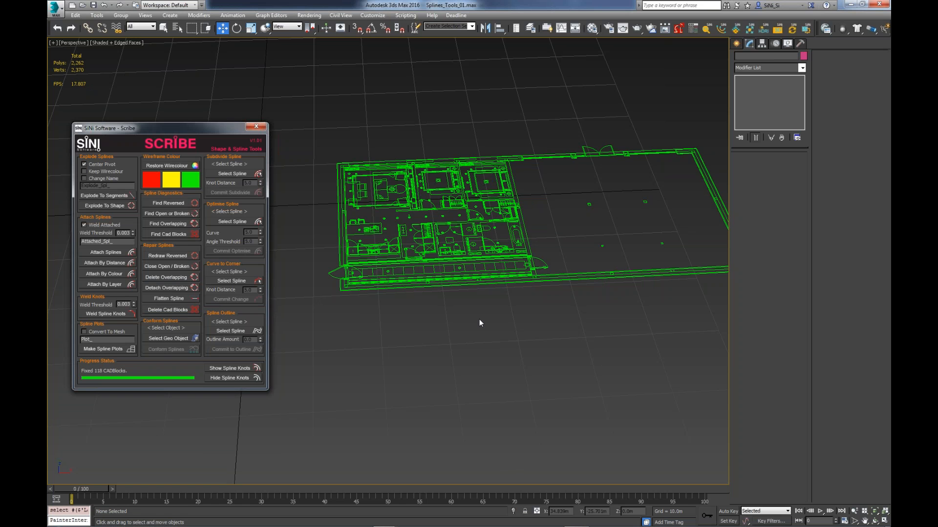
middle_drag(494, 313, 489, 311)
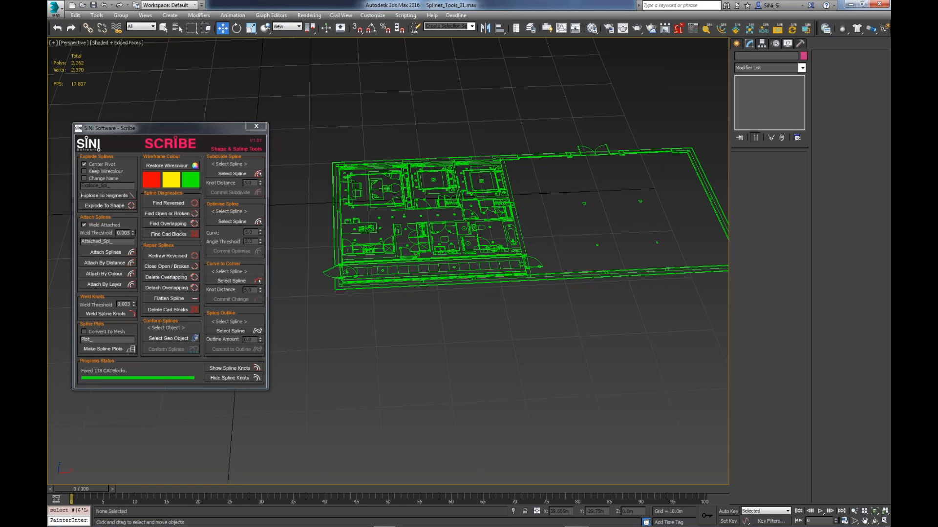
- Restore the original wireframe colours of the scene's splines with Restore Wirecolour
scroll(444, 303, down, 5)
middle_drag(434, 304, 360, 314)
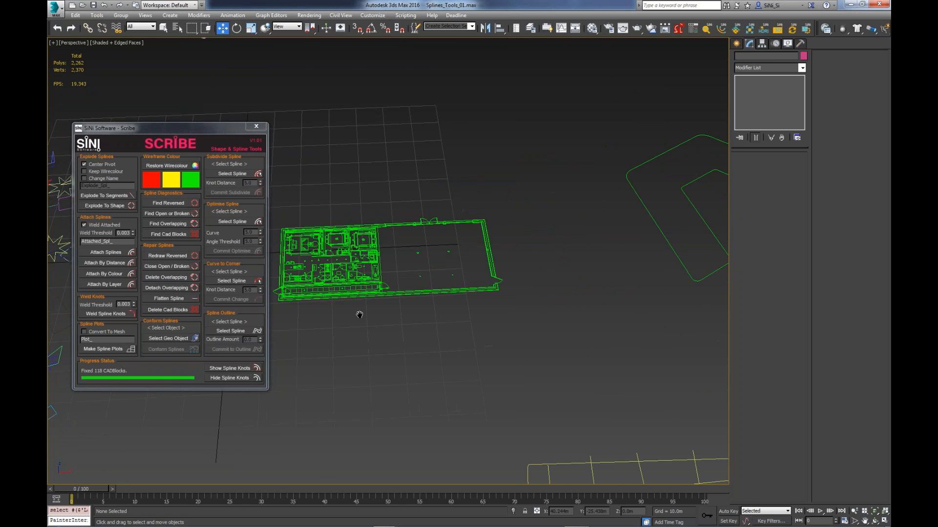
scroll(359, 314, down, 4)
middle_drag(467, 325, 474, 324)
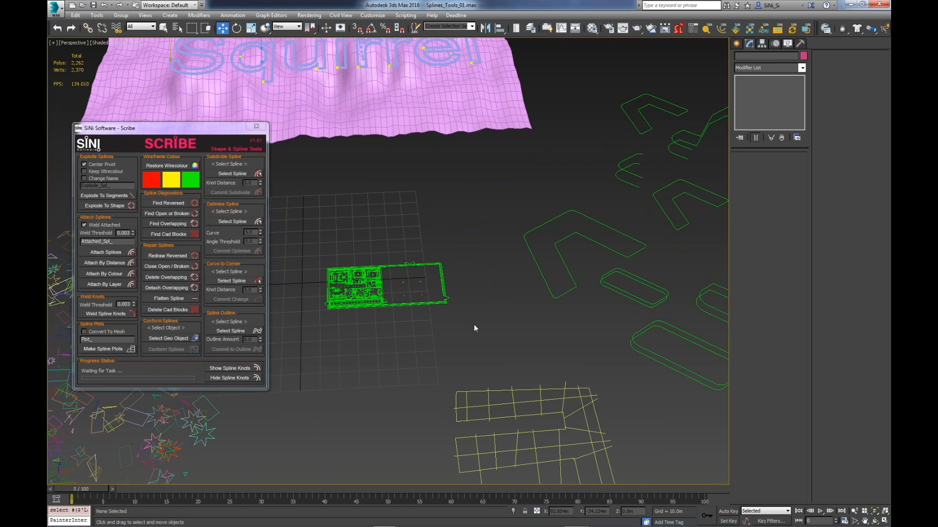
click(169, 166)
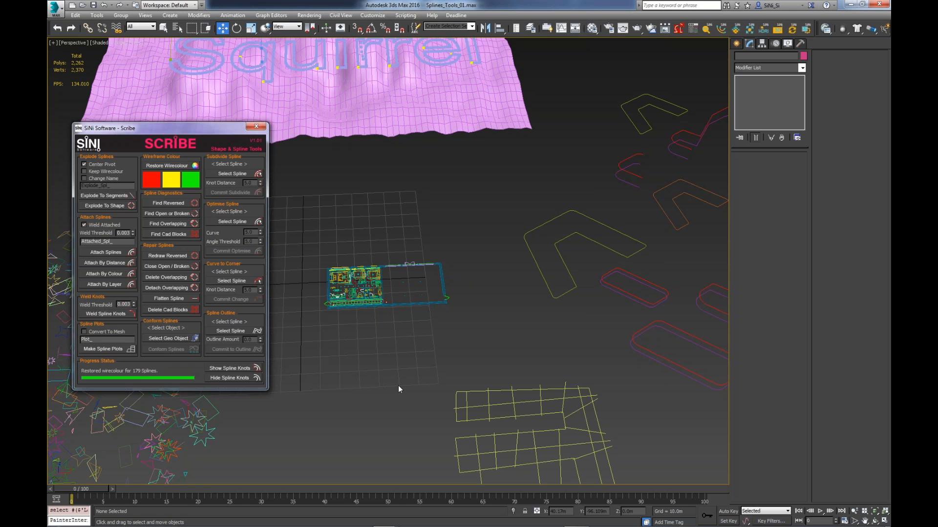
- Explode a cluster of the small scattered stars and rectangles nearest the floor plan, first with Explode To Segments and again with Explode To Shape
alt+middle_drag(410, 307, 502, 279)
scroll(502, 280, up, 4)
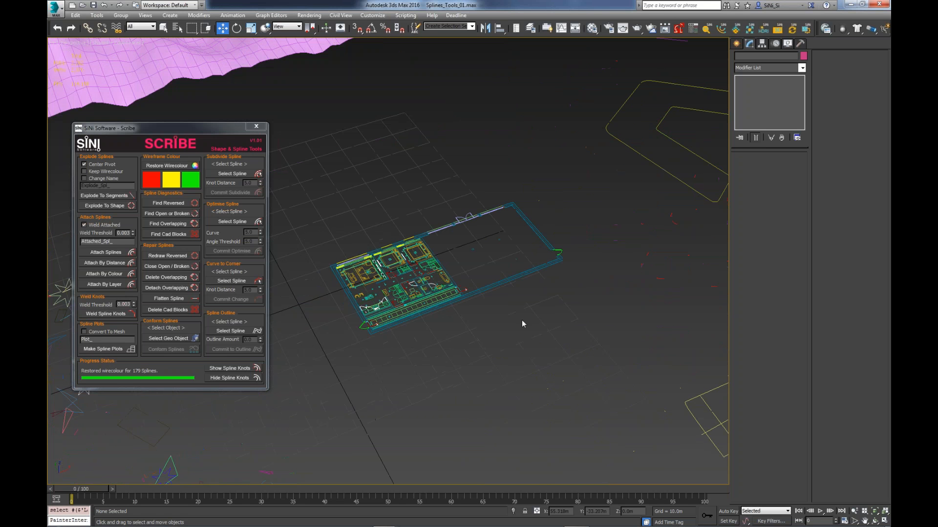
scroll(611, 304, down, 3)
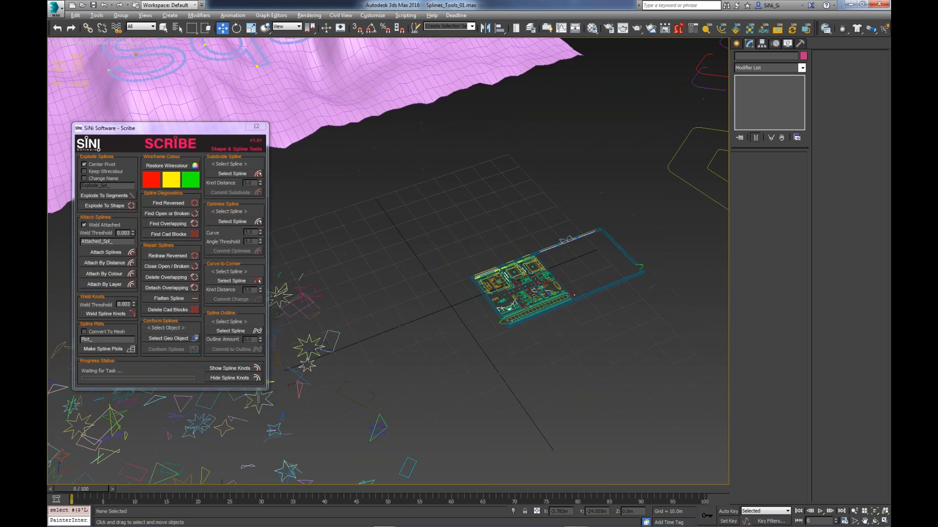
mouse_move(508, 337)
alt+middle_down()
mouse_move(464, 345)
mouse_move(557, 256)
mouse_move(589, 250)
mouse_move(360, 283)
alt+middle_up()
scroll(591, 249, down, 5)
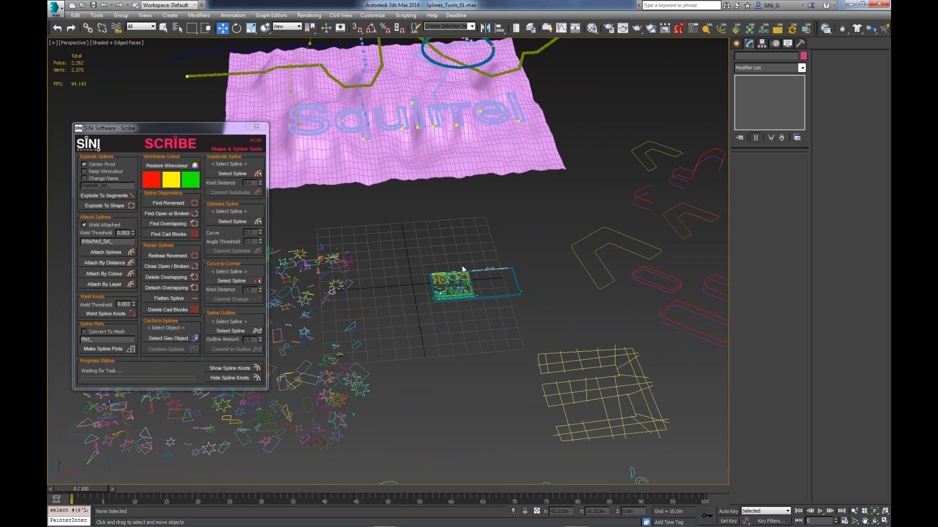
middle_drag(463, 268, 509, 246)
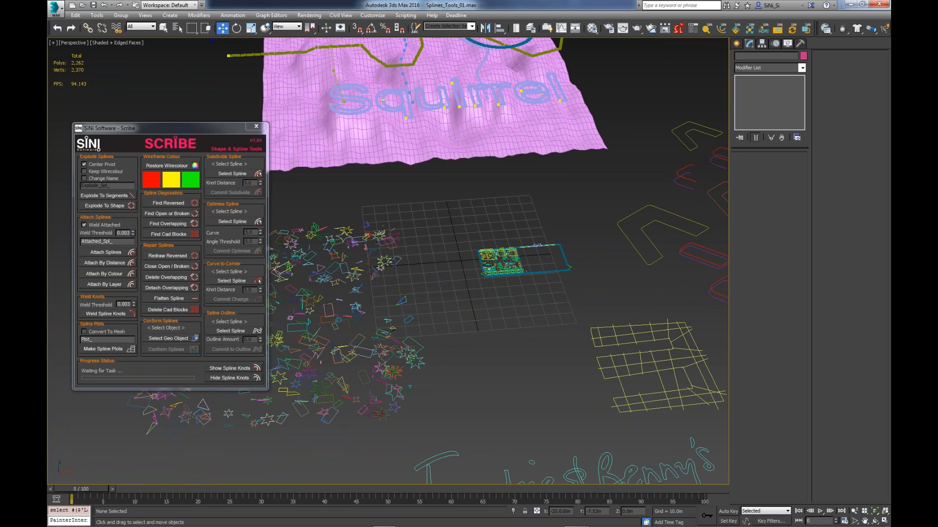
middle_drag(440, 270, 498, 230)
middle_drag(438, 237, 515, 224)
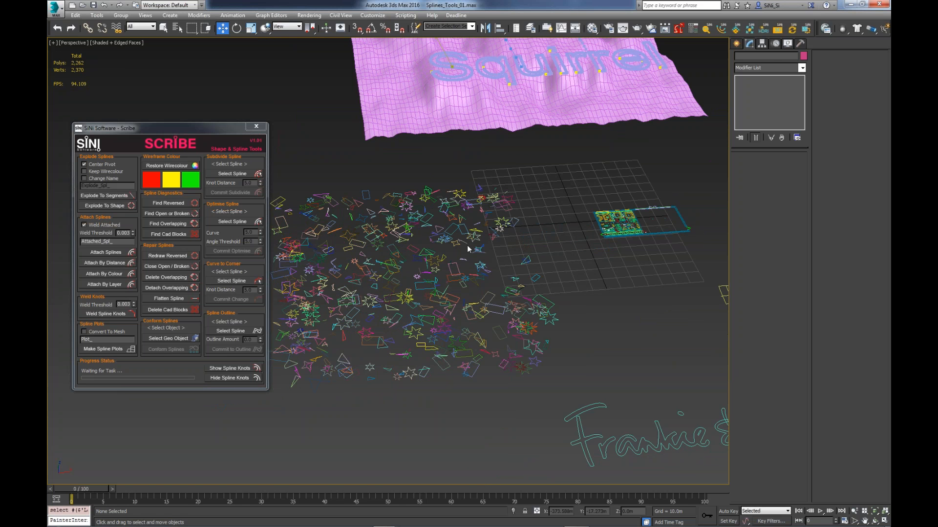
drag(538, 156, 452, 285)
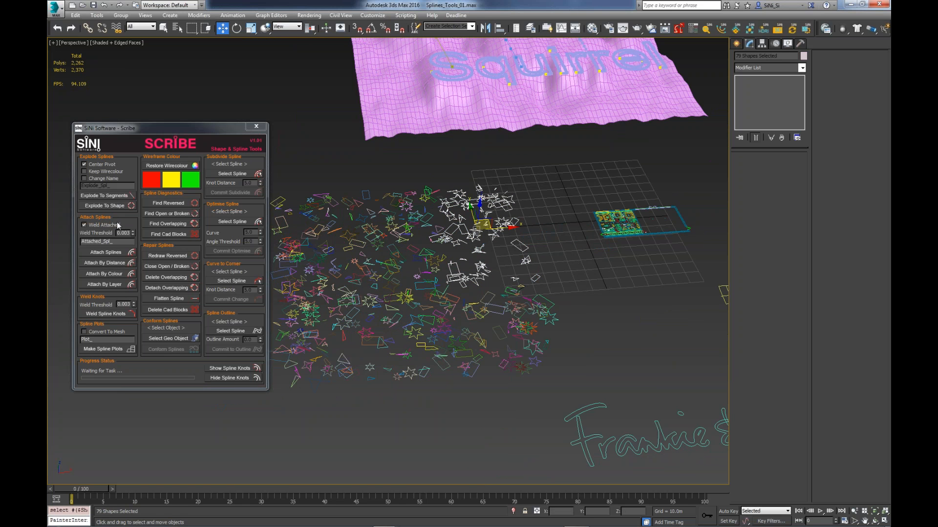
click(116, 204)
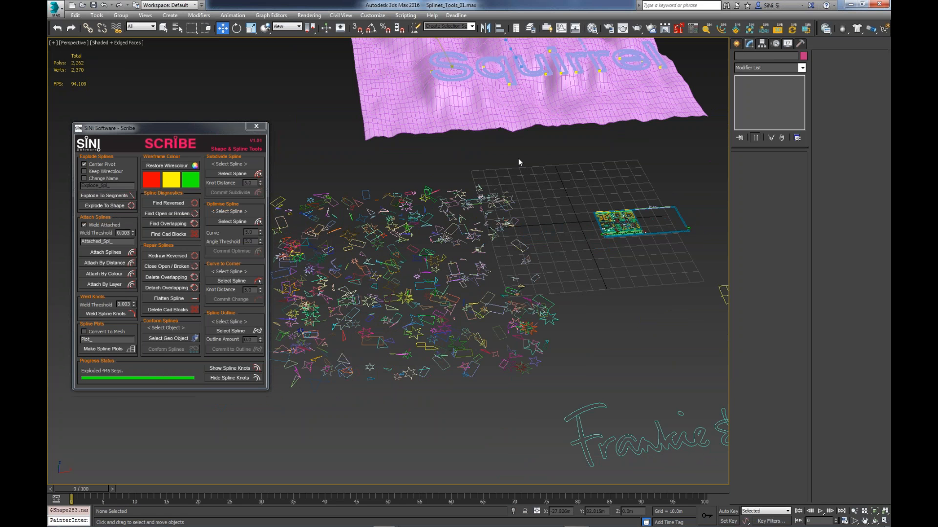
drag(545, 172, 465, 272)
click(127, 206)
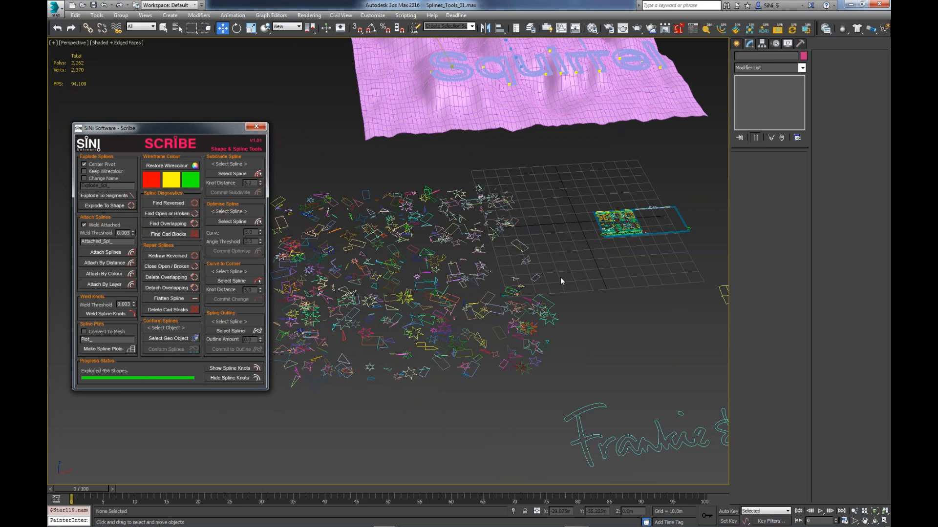
- Select the exploded cluster and join its pieces into one spline with Attach Splines
middle_drag(562, 187, 624, 190)
drag(616, 175, 487, 292)
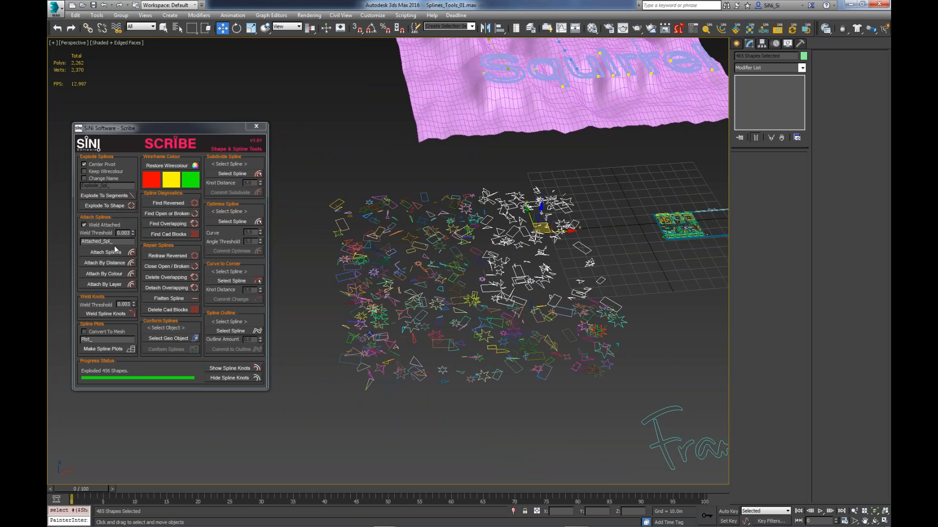
click(116, 251)
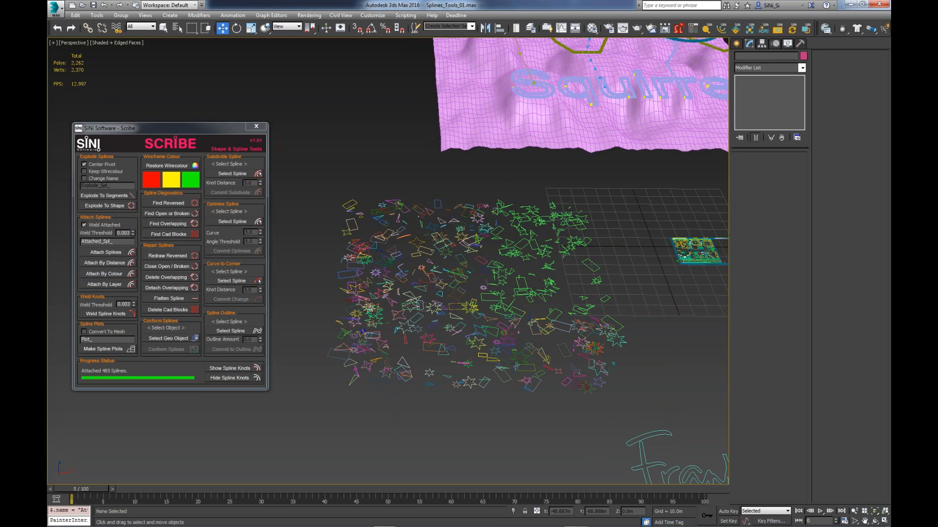
- Run Attach By Distance on the whole field of scattered shapes and select one of the merged groups to inspect it
drag(720, 185, 307, 401)
click(98, 265)
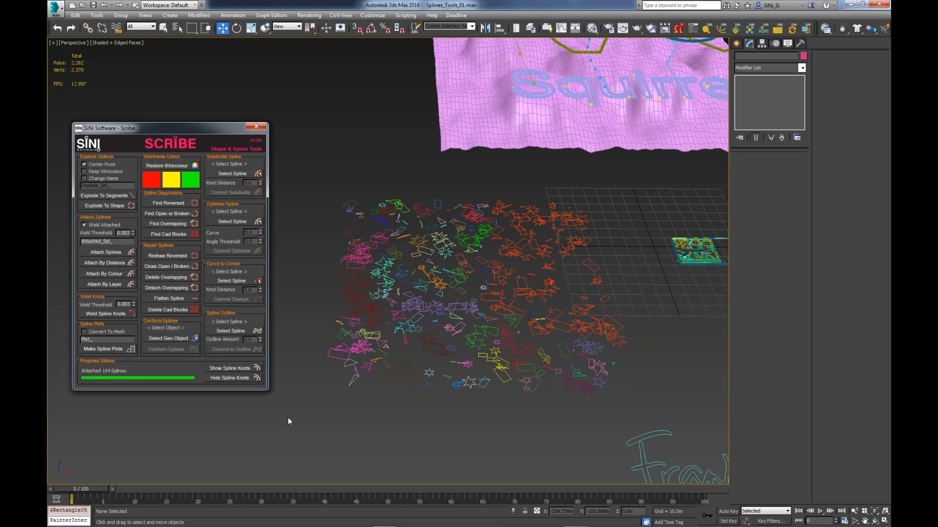
click(360, 347)
alt+middle_drag(362, 346, 394, 359)
scroll(347, 310, up, 5)
drag(311, 282, 344, 296)
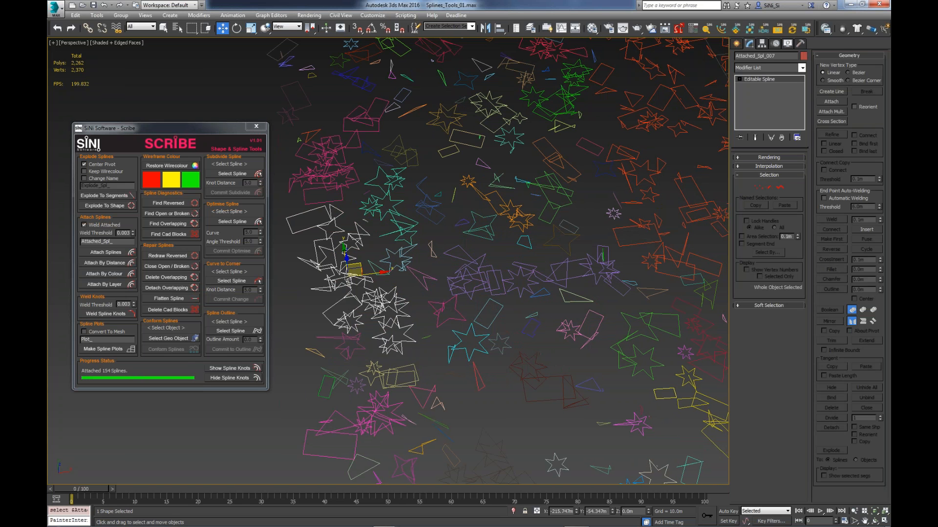
scroll(355, 299, down, 5)
alt+middle_drag(356, 299, 353, 269)
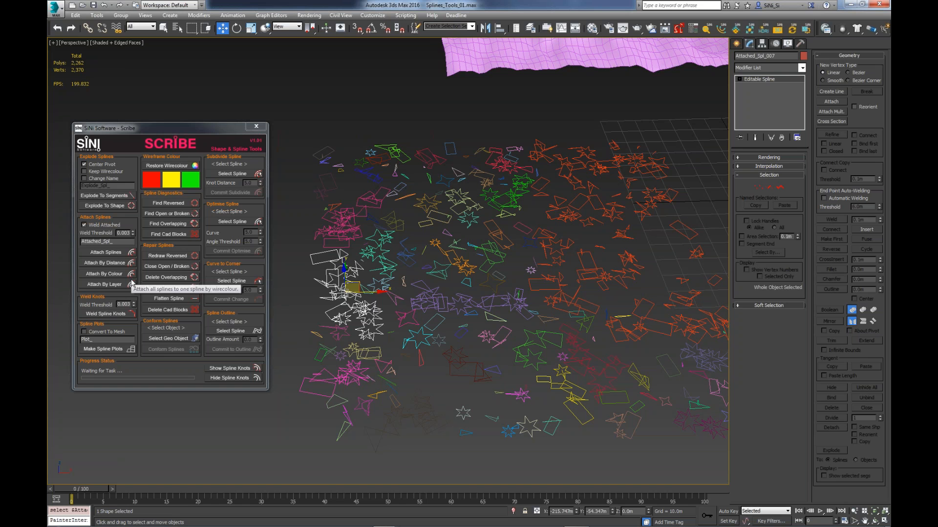
- Shift two of the cross lines in the yellow plot grid slightly sideways
scroll(629, 372, up, 3)
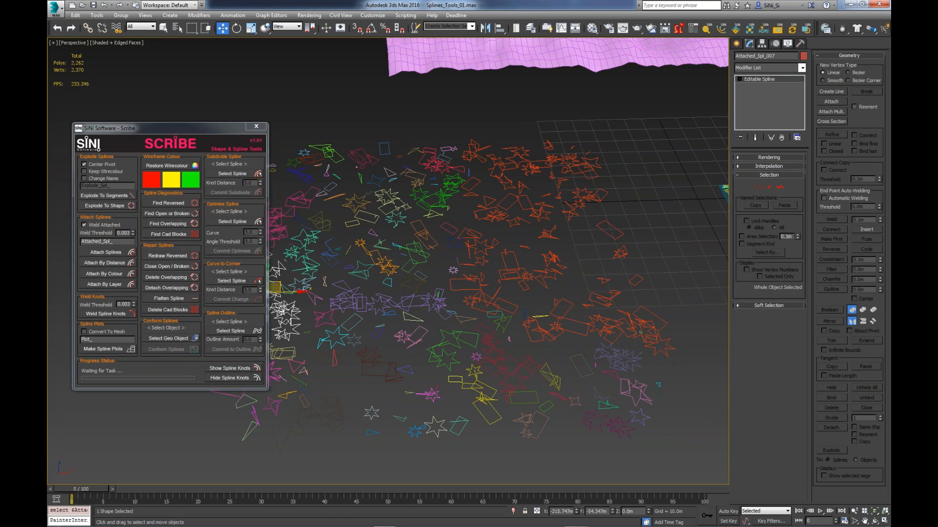
mouse_move(628, 430)
middle_down()
mouse_move(554, 425)
mouse_move(624, 367)
mouse_move(616, 364)
mouse_move(544, 350)
mouse_move(561, 347)
mouse_move(429, 351)
middle_up()
alt+middle_drag(588, 356, 561, 344)
middle_drag(684, 367, 540, 332)
scroll(540, 332, up, 3)
click(539, 333)
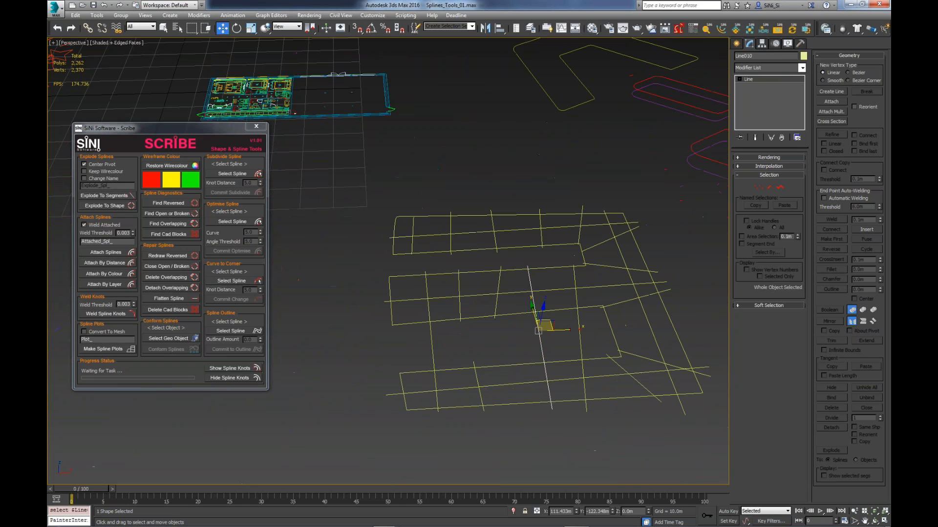
mouse_move(547, 326)
mouse_down()
mouse_move(571, 324)
mouse_move(552, 324)
mouse_up()
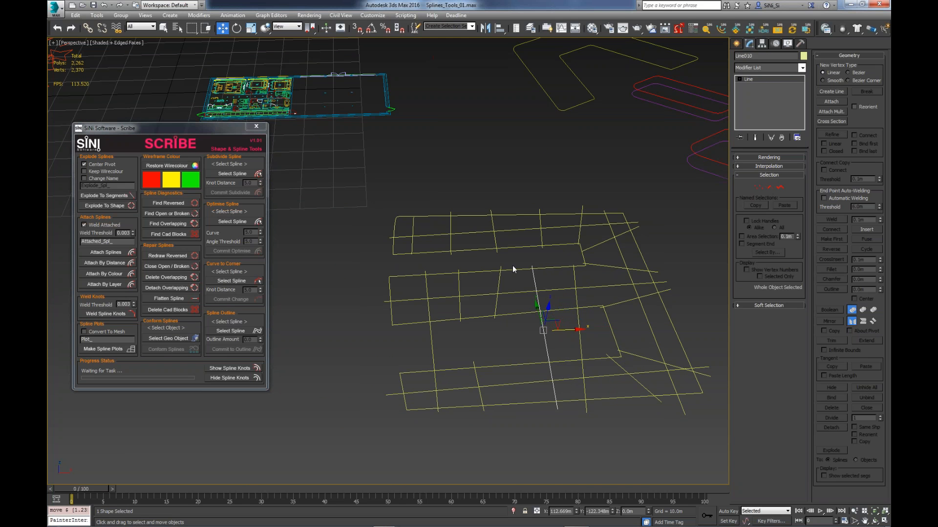
click(500, 282)
mouse_move(513, 288)
mouse_down()
mouse_move(575, 287)
mouse_move(511, 288)
mouse_up()
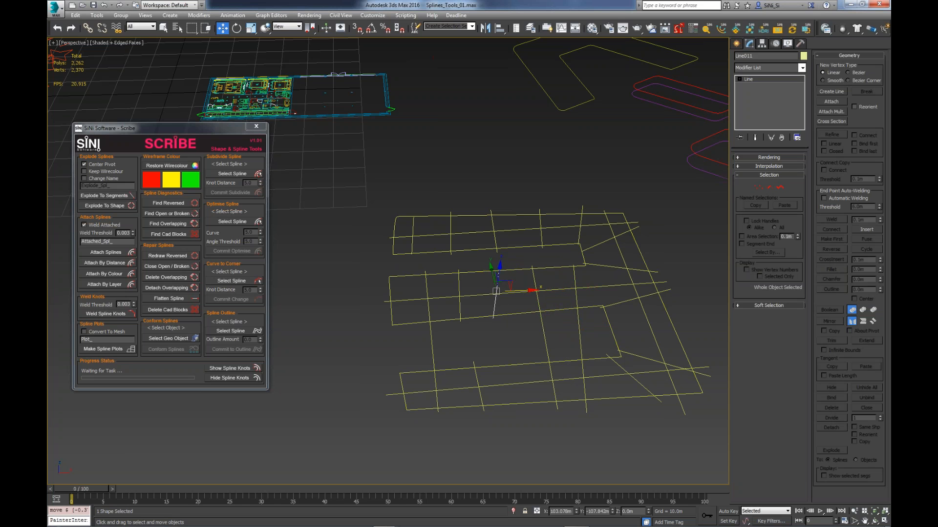
- Examine how the line ends meet and cross the outlines of the yellow plot grid, especially near its corner
mouse_move(622, 356)
alt+middle_down()
mouse_move(590, 361)
mouse_move(602, 344)
mouse_move(605, 356)
alt+middle_up()
scroll(616, 201, up, 4)
scroll(640, 181, down, 4)
mouse_move(683, 206)
alt+middle_down()
mouse_move(679, 198)
mouse_move(686, 215)
alt+middle_up()
middle_drag(411, 188, 438, 218)
scroll(436, 218, up, 8)
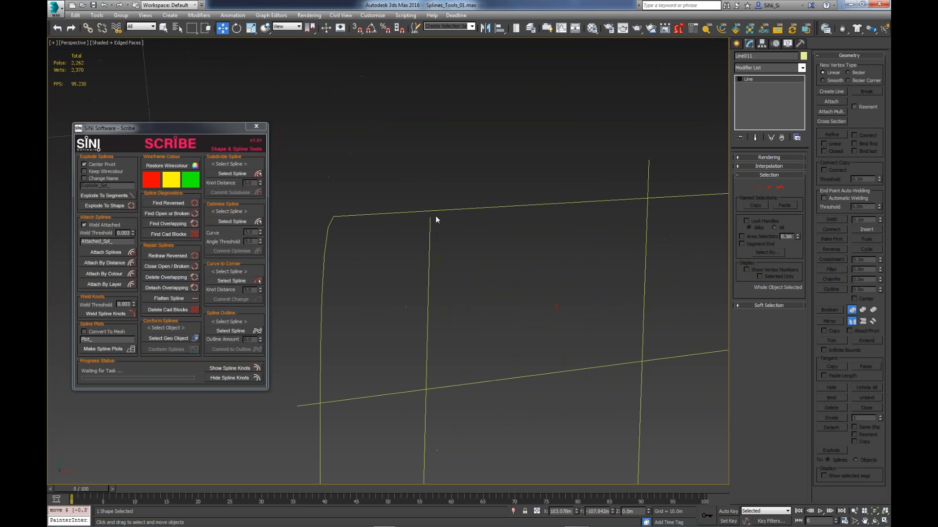
scroll(567, 304, down, 8)
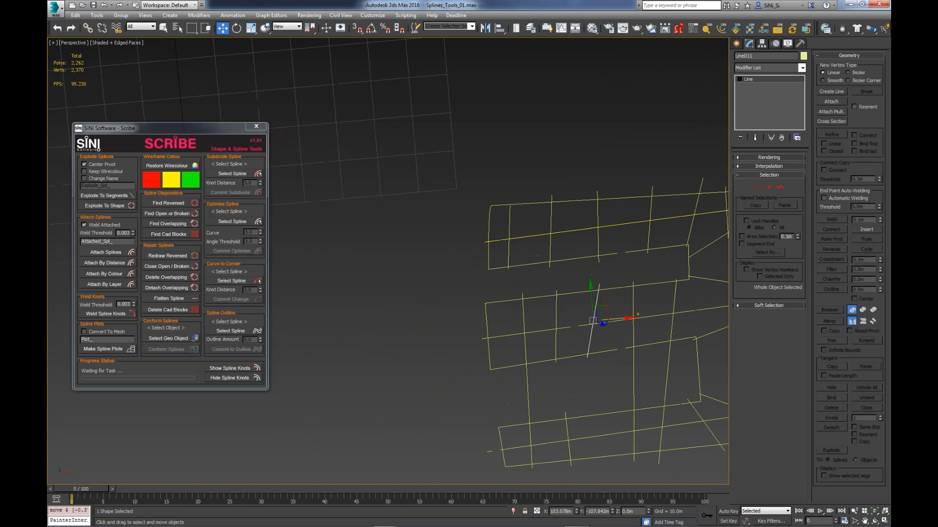
middle_drag(654, 308, 564, 274)
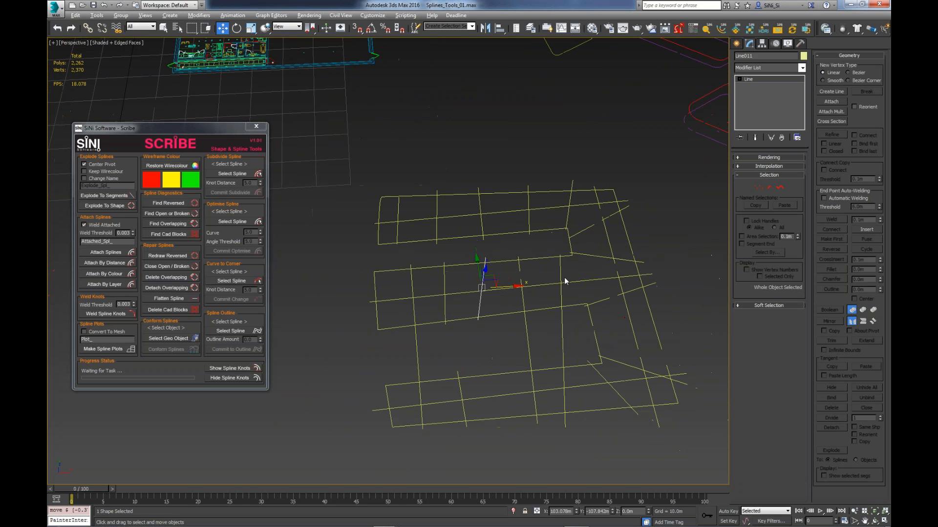
- Select all lines of the yellow plot grid and turn them into plots with Make Spline Plots, with Convert To Mesh enabled
drag(489, 388, 359, 424)
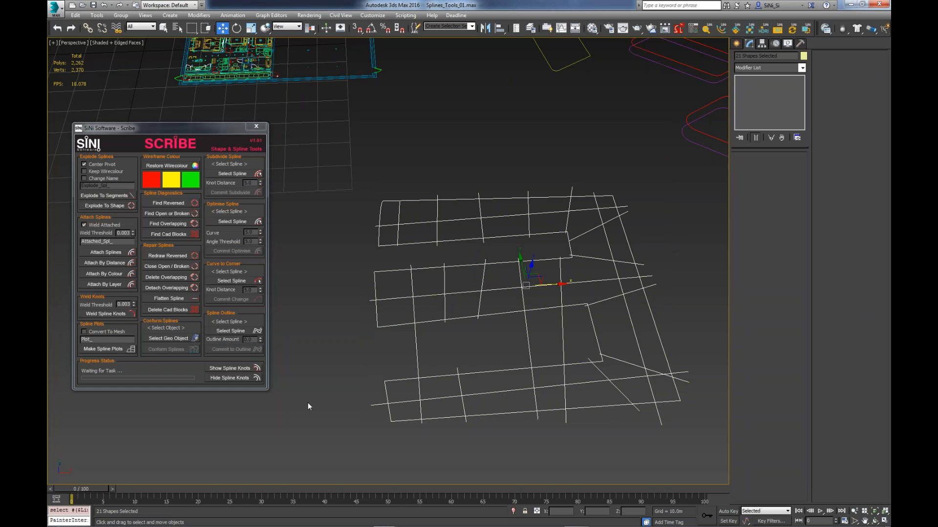
click(88, 331)
click(112, 350)
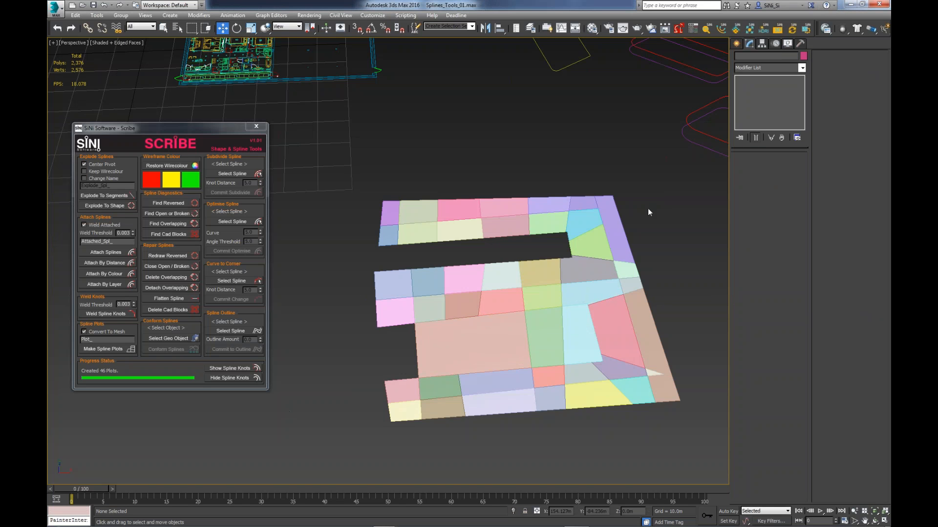
- Scale all plot meshes down together, switch the transform centre to individual pivot points, and scale each plot down about its own pivot
drag(655, 179, 351, 428)
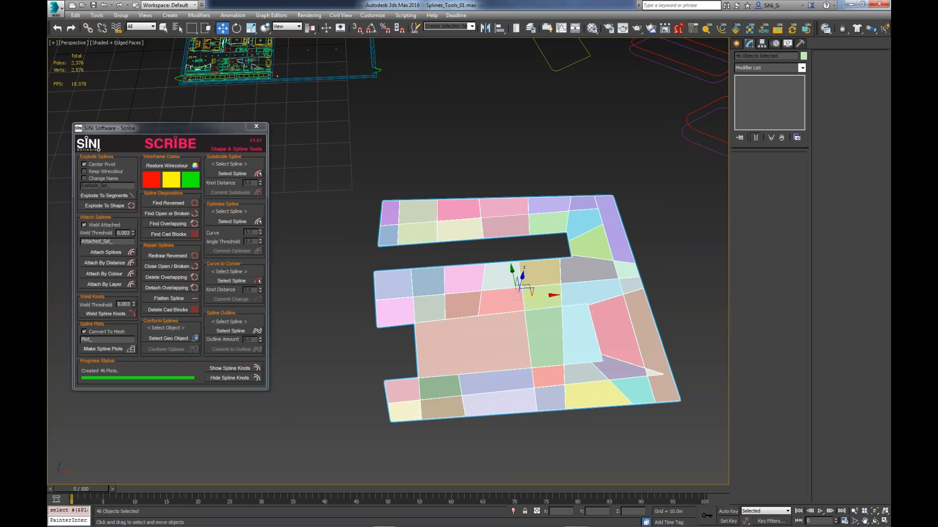
key(r)
drag(511, 312, 511, 337)
drag(309, 27, 308, 43)
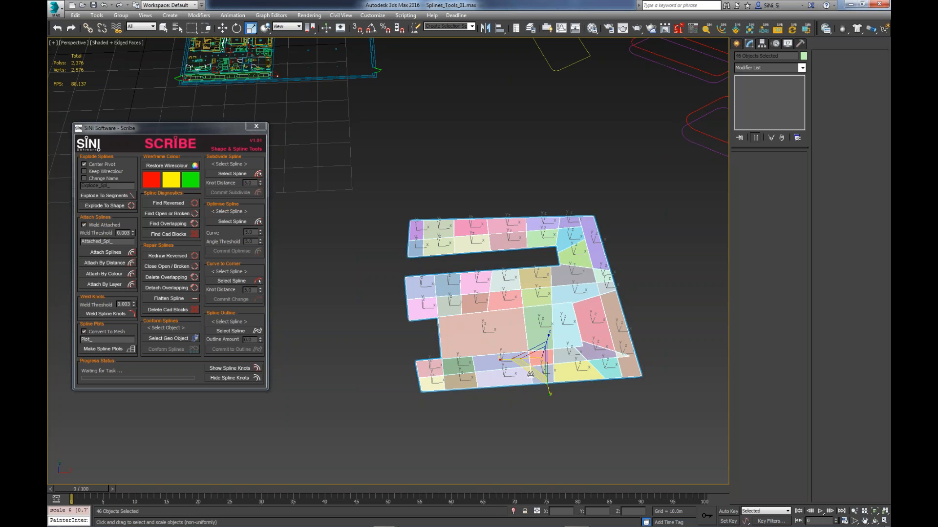
drag(541, 350, 544, 368)
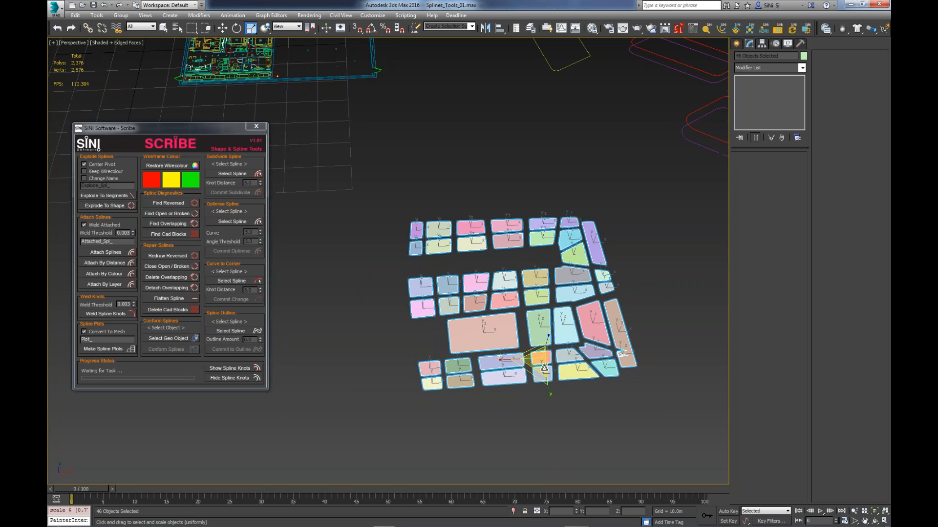
- Select the splines above the purple terrain without the terrain mesh, move the Scribe window aside, and conform the splines to the terrain
scroll(544, 369, down, 5)
middle_drag(524, 366, 532, 450)
middle_drag(390, 195, 554, 398)
alt+middle_drag(489, 214, 590, 232)
scroll(590, 233, up, 2)
drag(672, 89, 320, 366)
alt+middle_drag(320, 366, 416, 337)
middle_drag(221, 126, 226, 126)
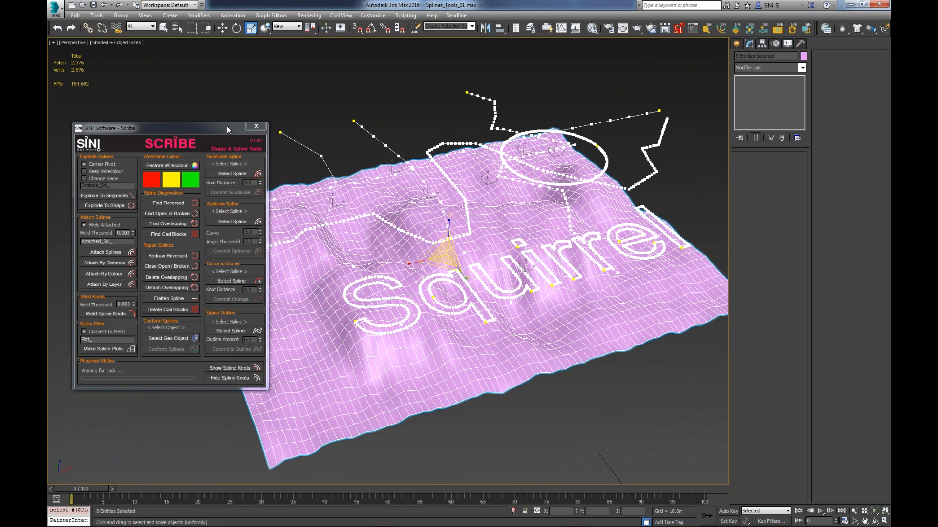
drag(227, 126, 187, 128)
key(q)
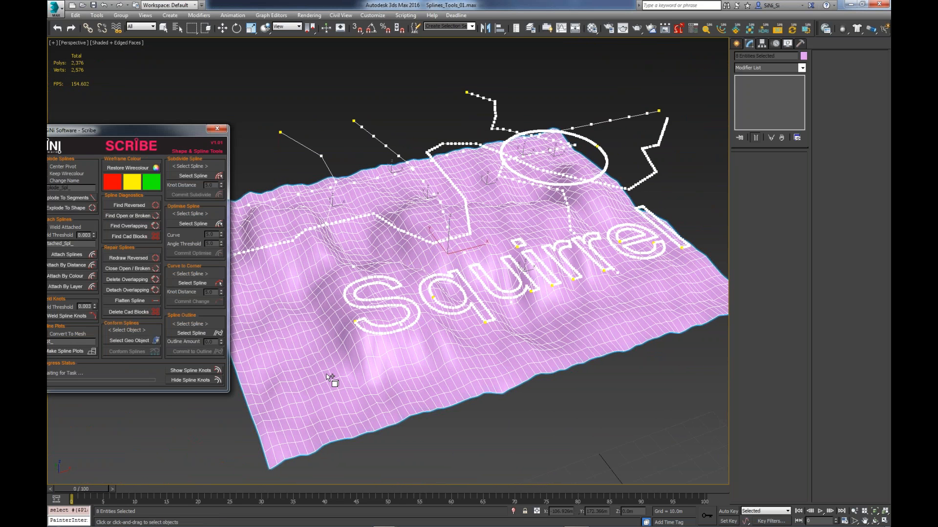
click(330, 380)
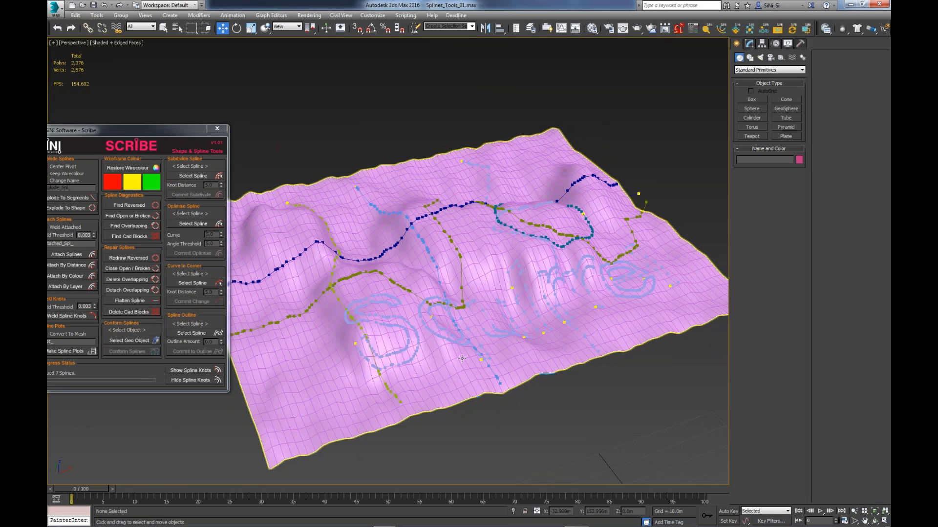
- Select the conformed splines on the terrain and delete them
alt+middle_drag(462, 359, 562, 321)
drag(634, 127, 408, 353)
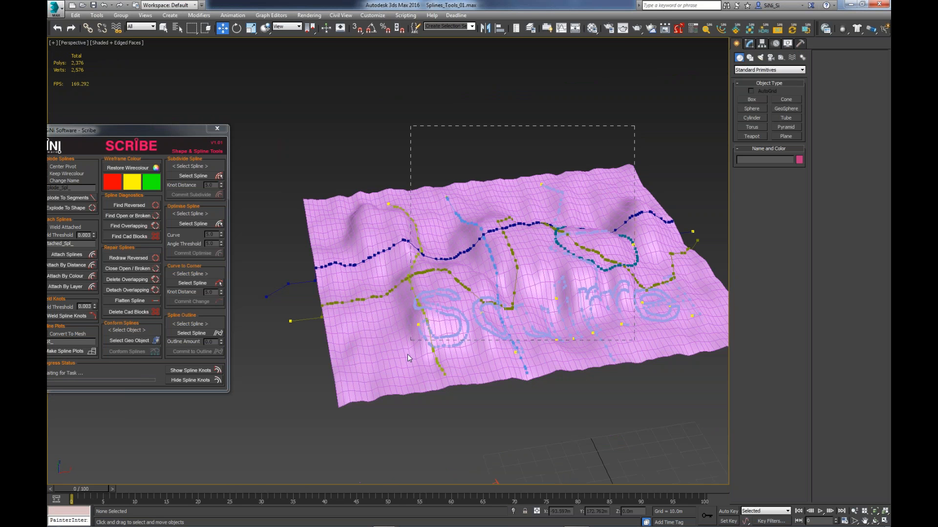
alt+click(408, 354)
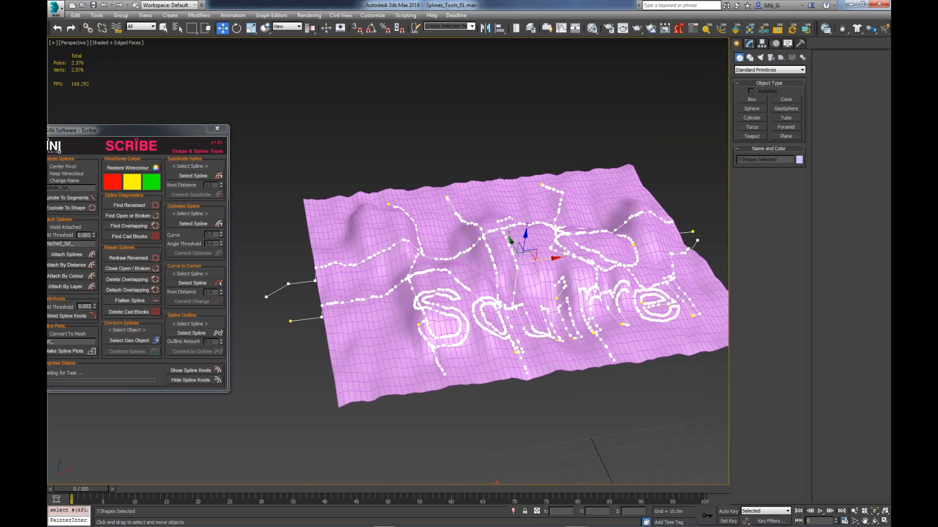
key(Delete)
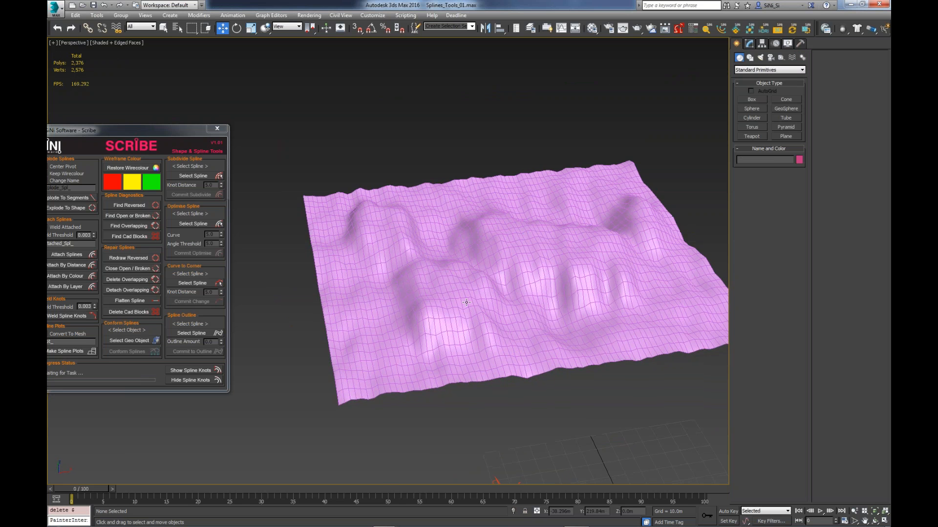
- Draw a line with three points across the purple terrain, starting and ending beyond the terrain's edges
alt+middle_drag(472, 304, 473, 332)
middle_drag(488, 204, 468, 277)
click(750, 57)
click(753, 107)
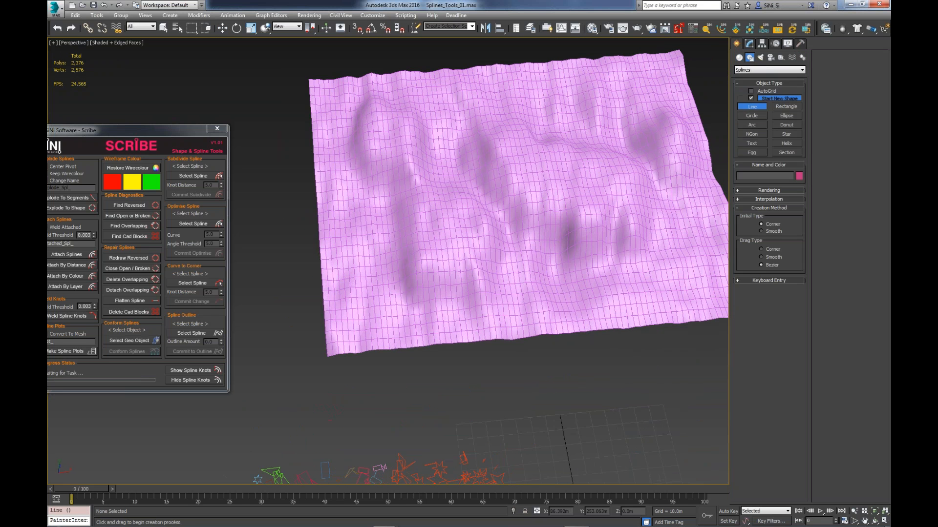
click(261, 191)
click(582, 113)
click(676, 354)
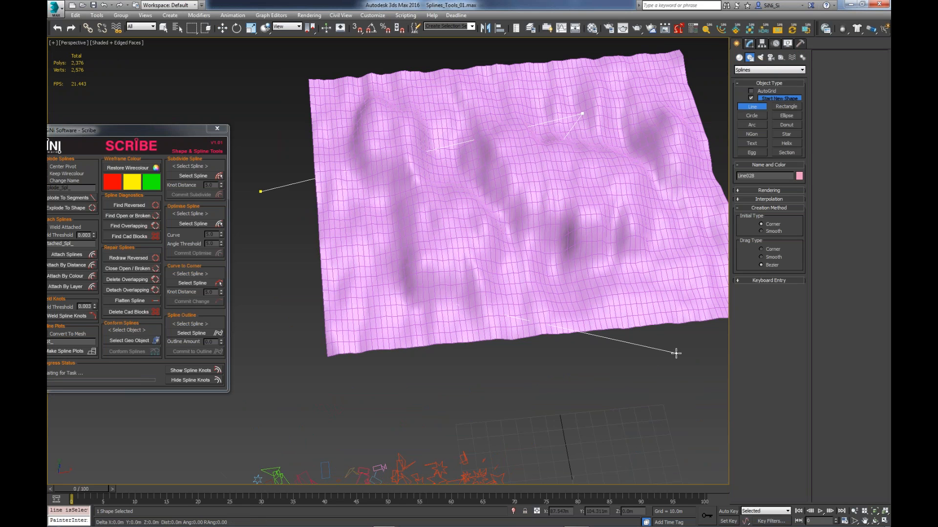
right_click(675, 353)
key(w)
- Select the new line, choose the purple terrain as the geometry object, and conform the line to it
alt+middle_drag(440, 376, 472, 322)
drag(298, 341, 468, 132)
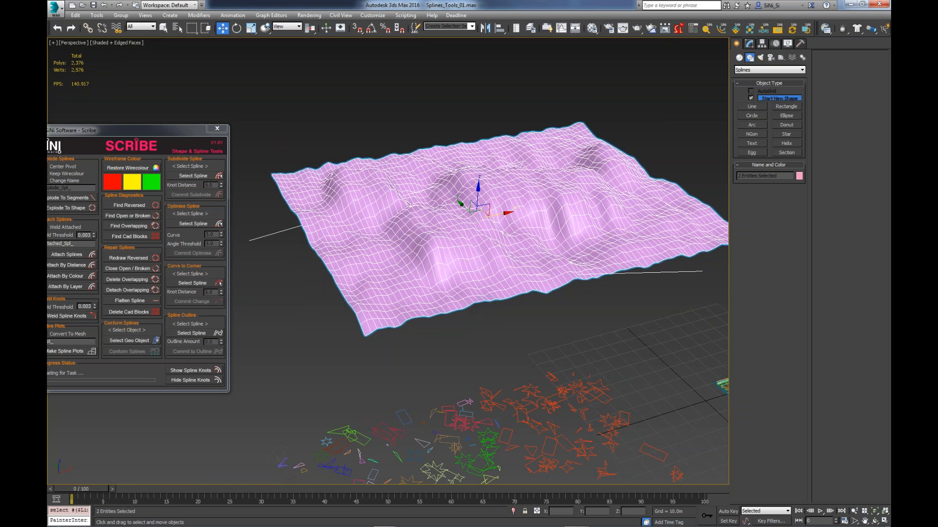
click(152, 341)
click(342, 288)
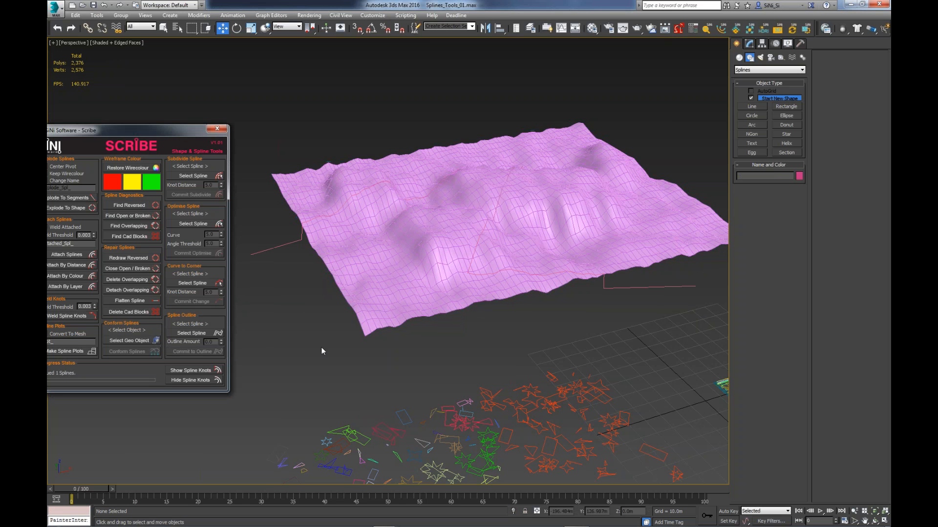
- Select the conformed line, display its vertices, and examine how they follow the terrain surface
middle_drag(553, 309, 563, 320)
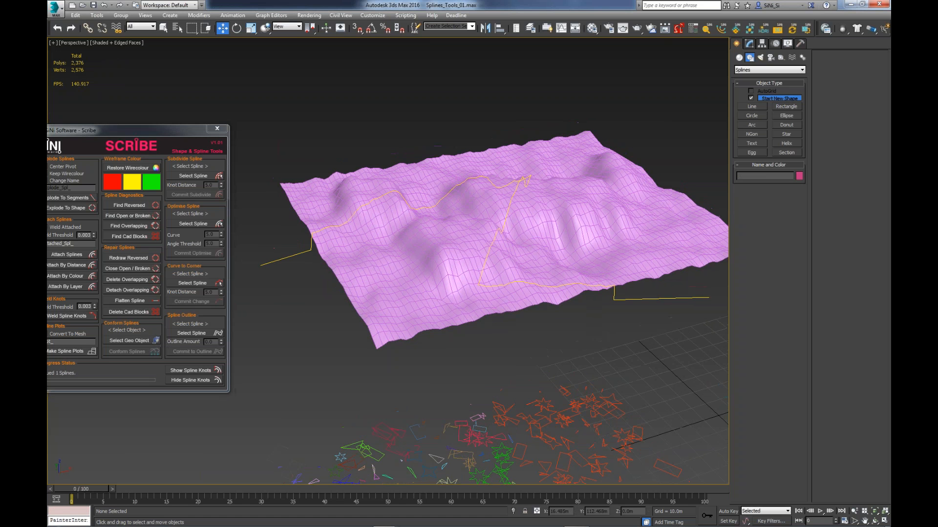
click(619, 298)
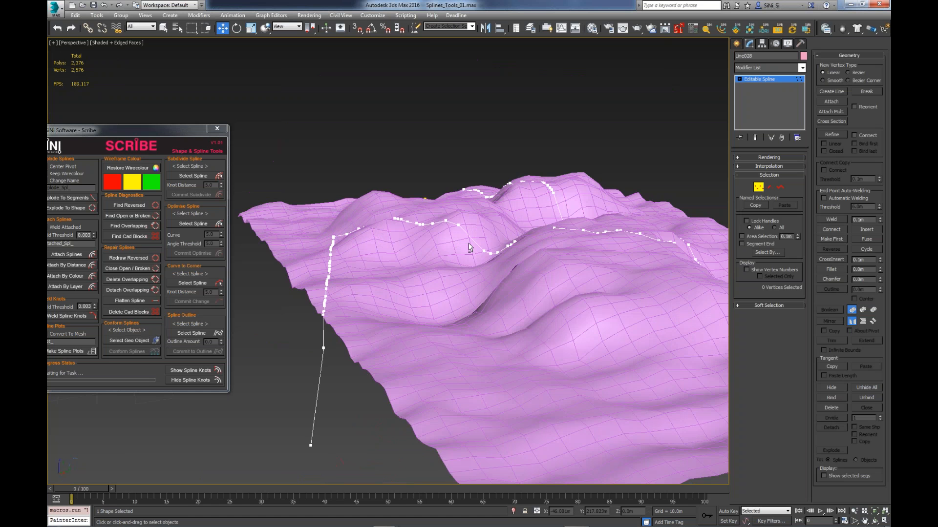
alt+middle_drag(469, 248, 626, 358)
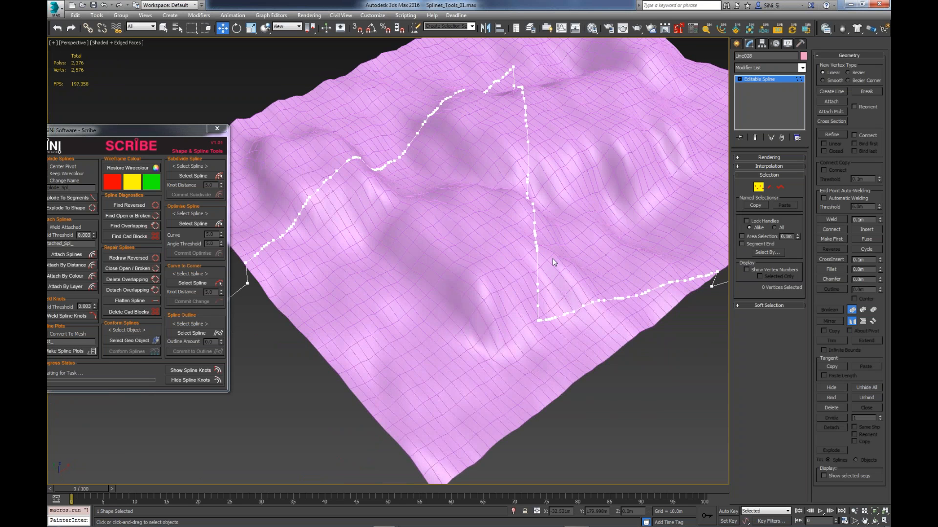
scroll(552, 259, down, 3)
middle_drag(522, 278, 511, 275)
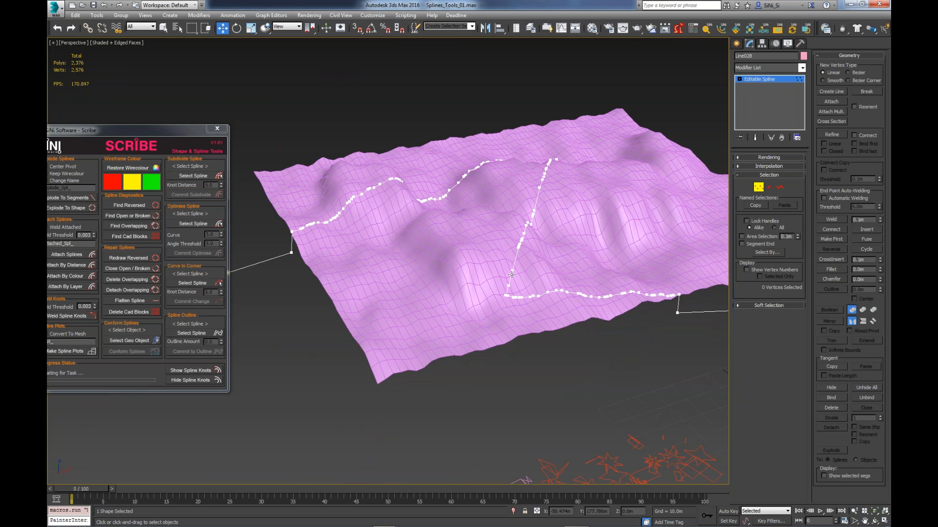
- Bring the Scribe window fully into view and leave vertex editing on the conformed line
drag(112, 134, 137, 118)
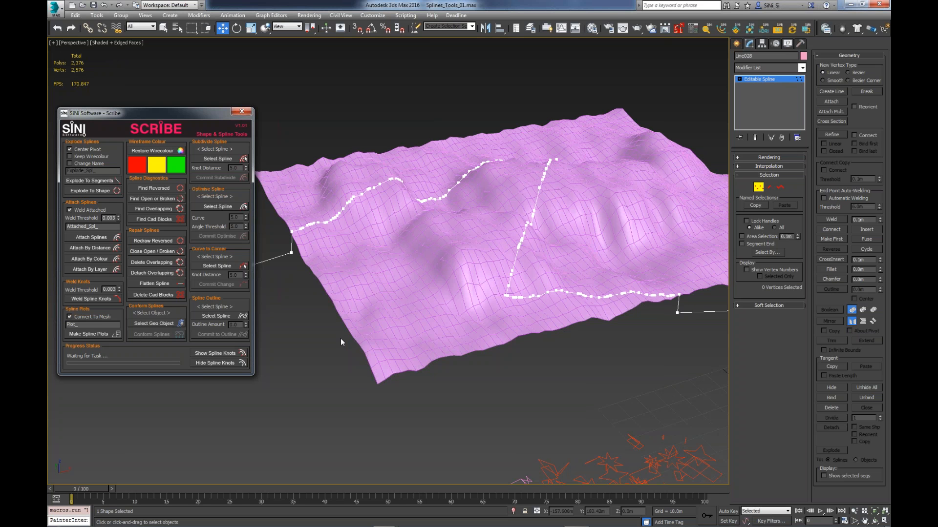
click(365, 265)
scroll(366, 265, down, 3)
middle_drag(614, 391, 498, 241)
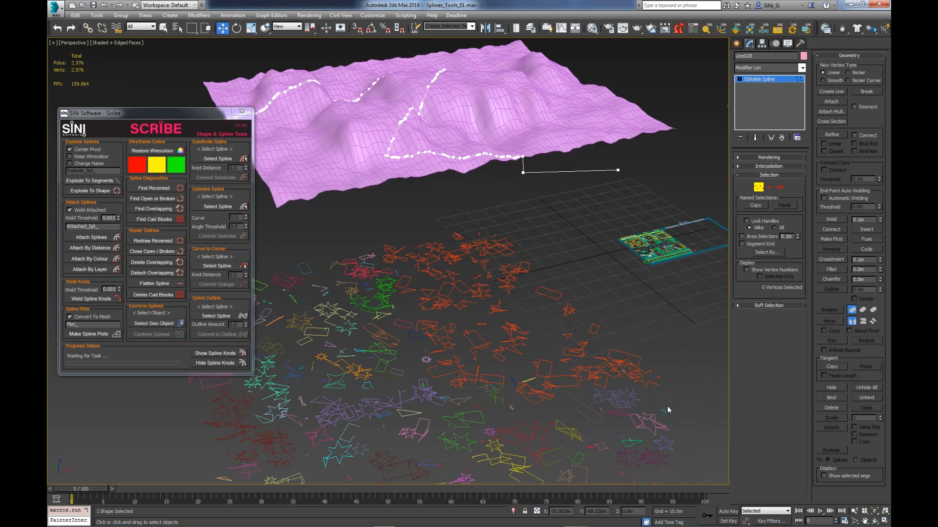
scroll(550, 348, down, 3)
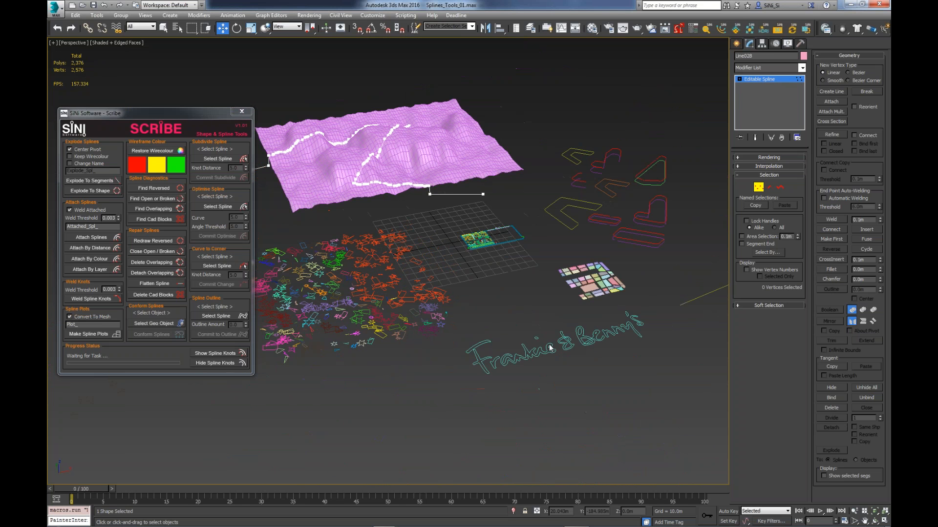
scroll(550, 348, up, 3)
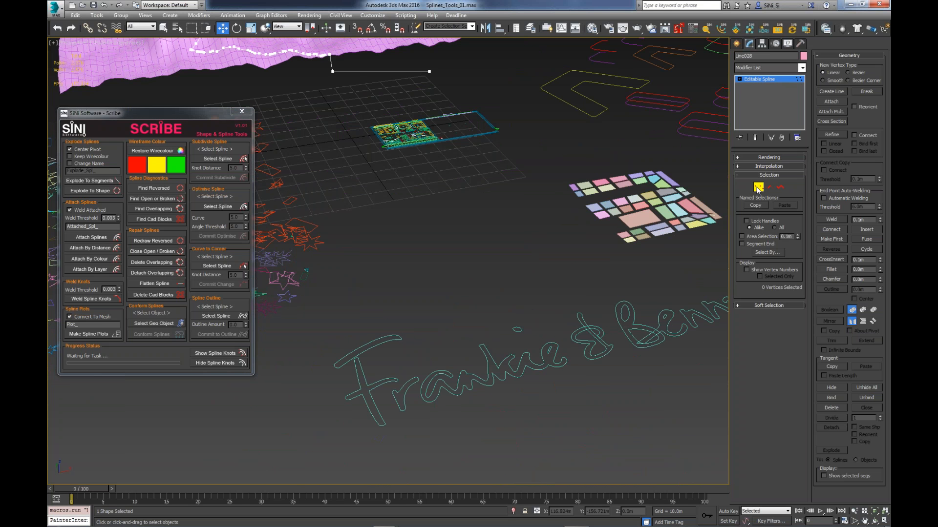
key(1)
- Select the Frankie & Benny's lettering spline and select all its vertices to examine their density
scroll(535, 381, up, 5)
drag(497, 295, 452, 365)
middle_drag(484, 368, 516, 360)
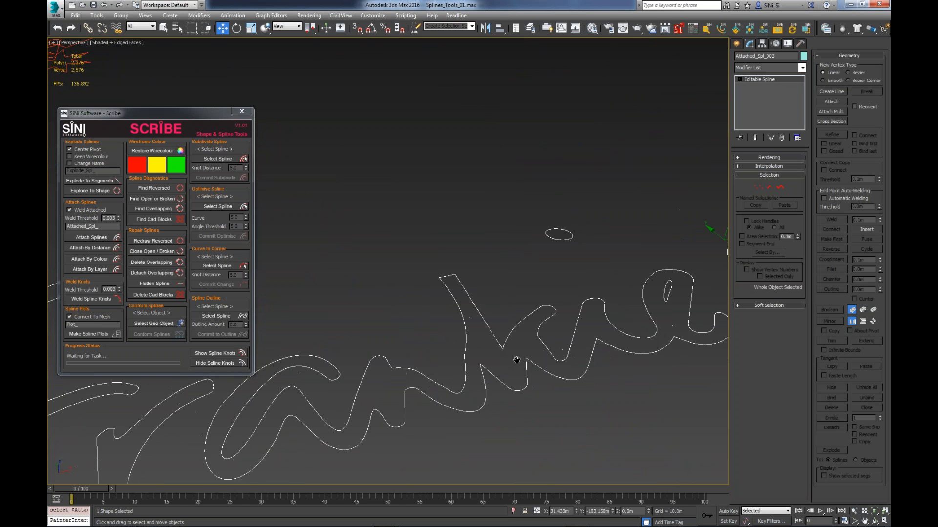
scroll(517, 360, down, 5)
key(ctrl+a)
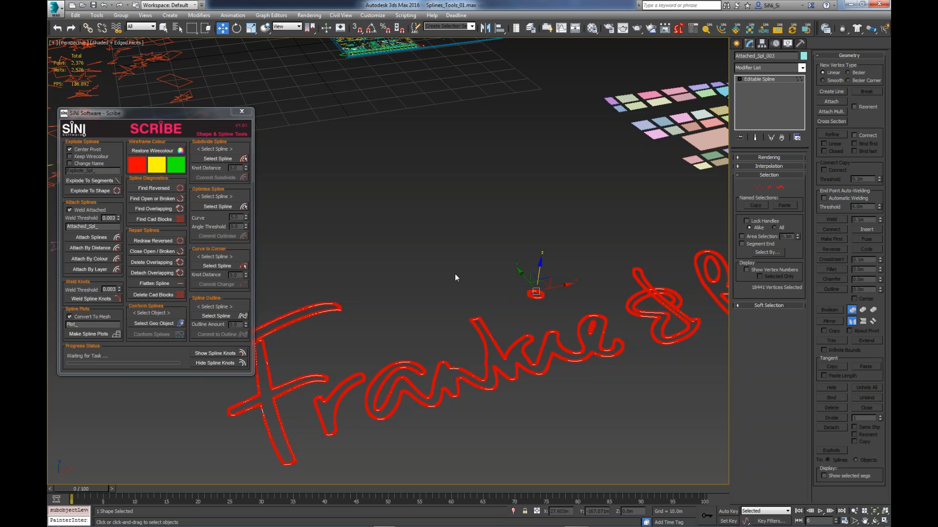
key(1)
key(1)
middle_drag(442, 302, 393, 292)
- Optimise the Frankie & Benny's lettering spline in Scribe with an angle threshold of 5.5 and commit the change
click(218, 206)
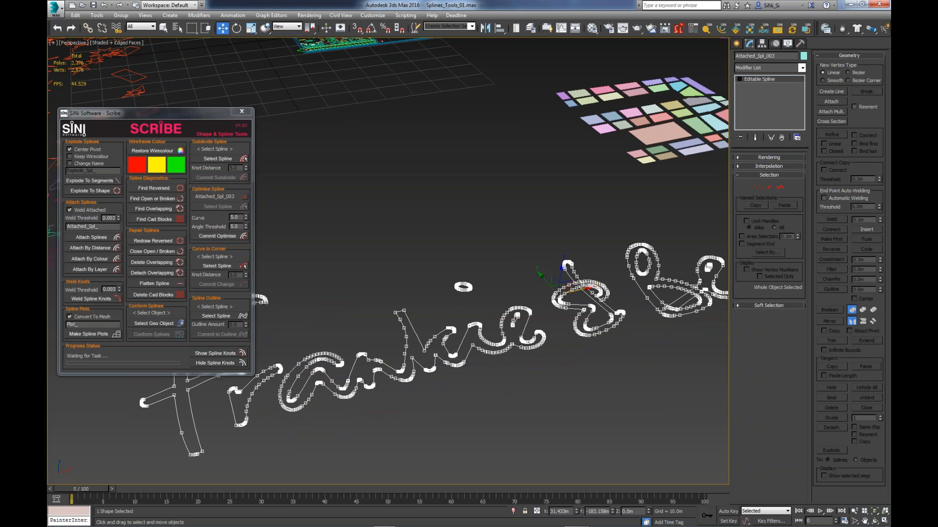
middle_drag(479, 408, 467, 314)
scroll(526, 401, up, 4)
mouse_move(245, 225)
mouse_down()
mouse_move(244, 237)
mouse_move(245, 222)
mouse_up()
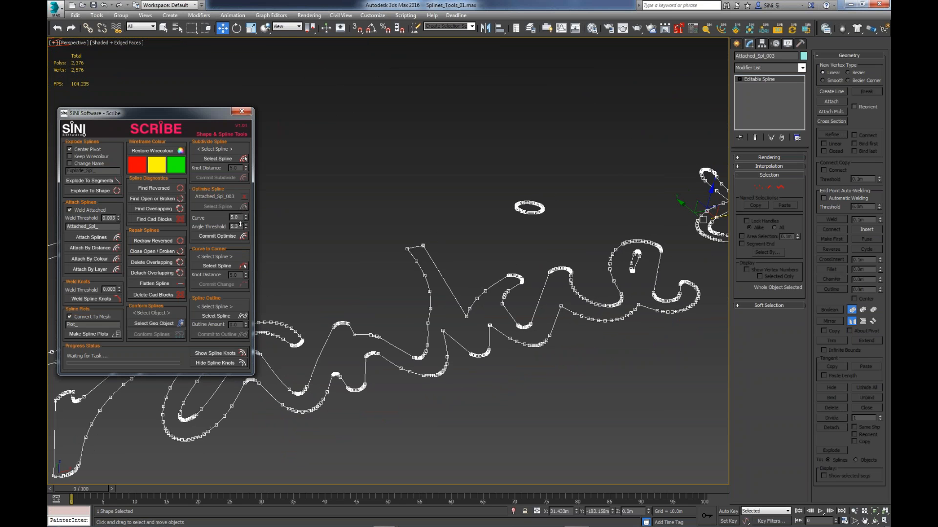
middle_drag(458, 343, 462, 356)
middle_drag(693, 345, 518, 355)
scroll(569, 349, down, 4)
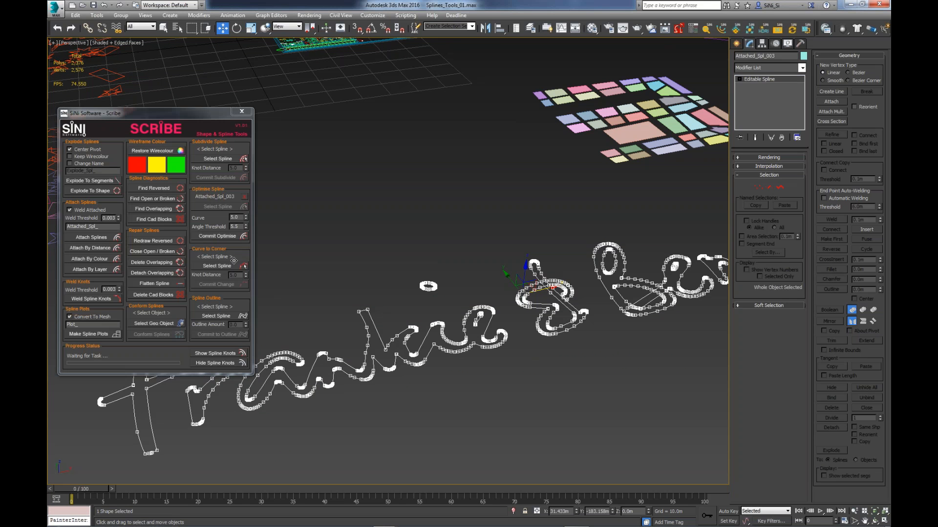
click(218, 236)
- Select the open curved line beyond the lettering and apply an Extrude modifier to it
scroll(588, 304, up, 4)
middle_drag(669, 299, 456, 347)
scroll(456, 347, down, 5)
middle_drag(522, 288, 496, 335)
scroll(497, 335, up, 3)
click(445, 282)
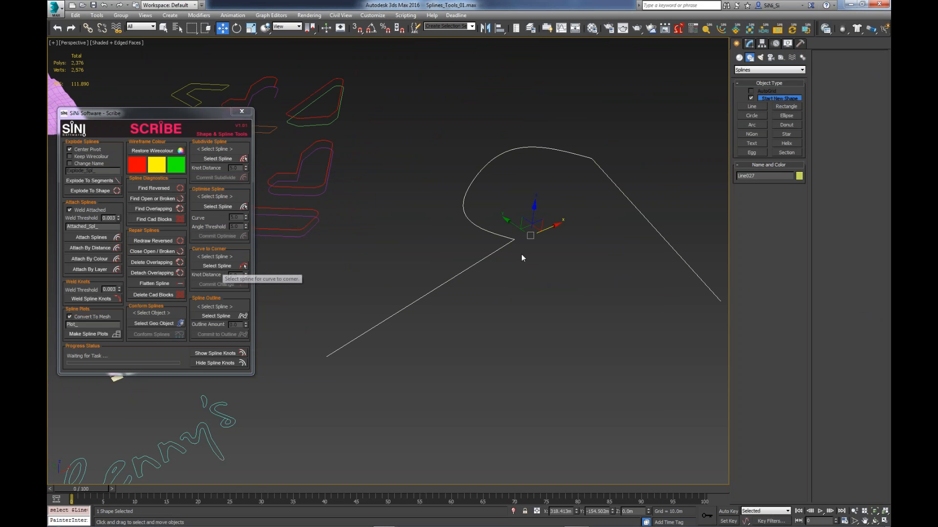
alt+middle_drag(528, 263, 531, 315)
key(e)
scroll(531, 314, down, 3)
key(x)
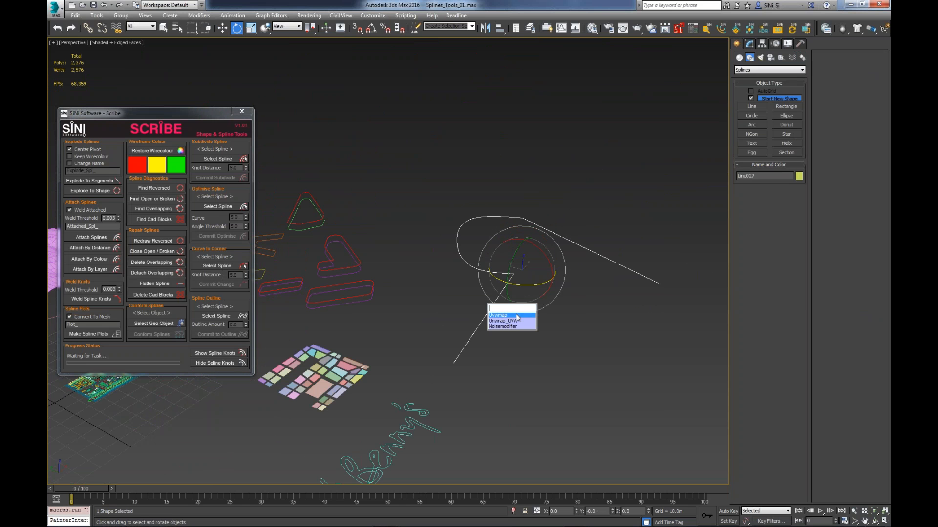
text(ext)
key(Return)
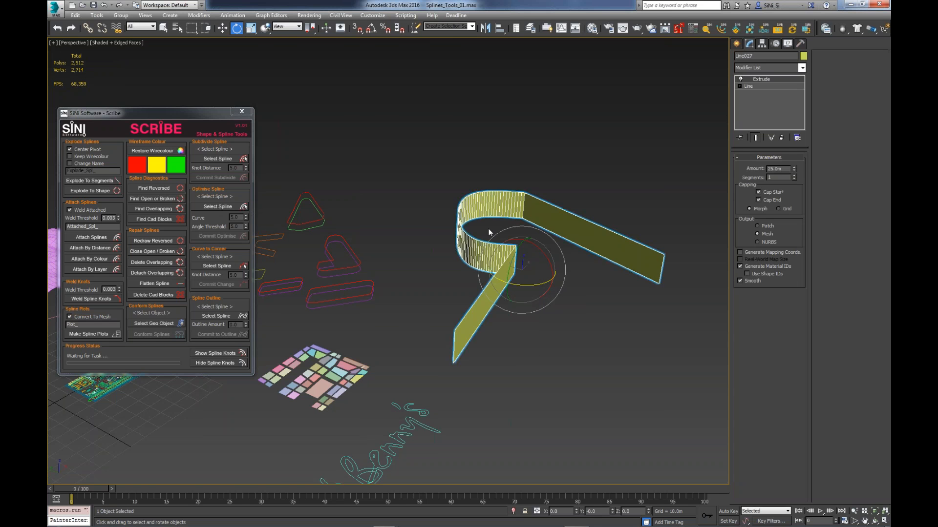
- Examine the segments along the extruded curve and remove the Extrude modifier from the line
alt+middle_drag(489, 233, 513, 201)
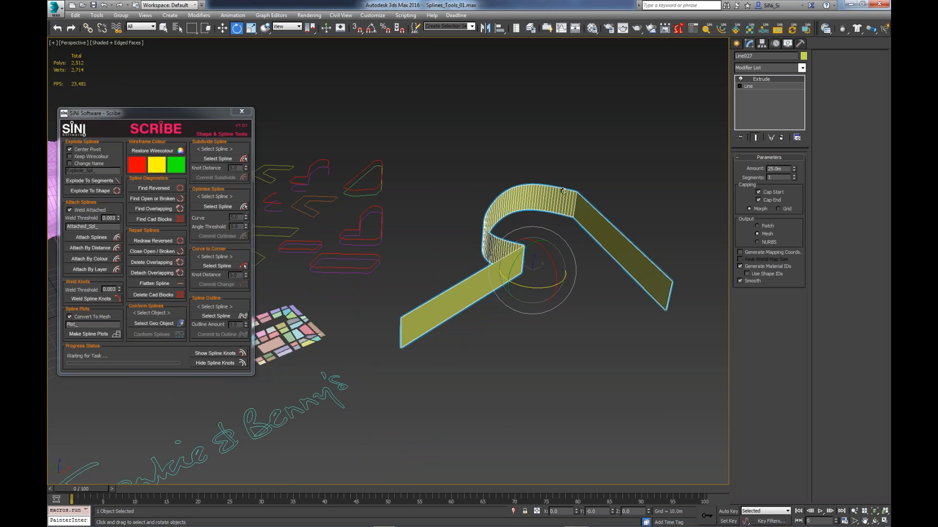
middle_drag(574, 195, 584, 213)
scroll(559, 237, up, 4)
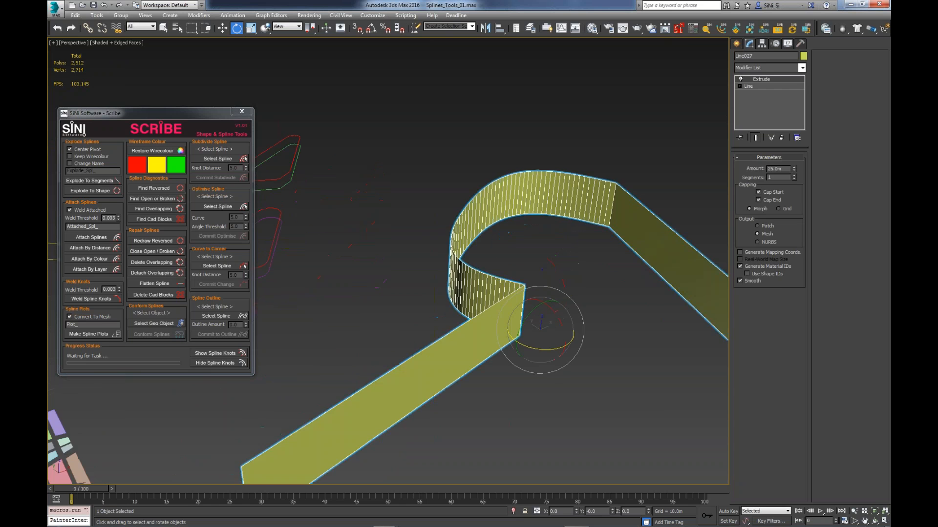
scroll(559, 237, down, 2)
click(781, 138)
drag(565, 273, 566, 272)
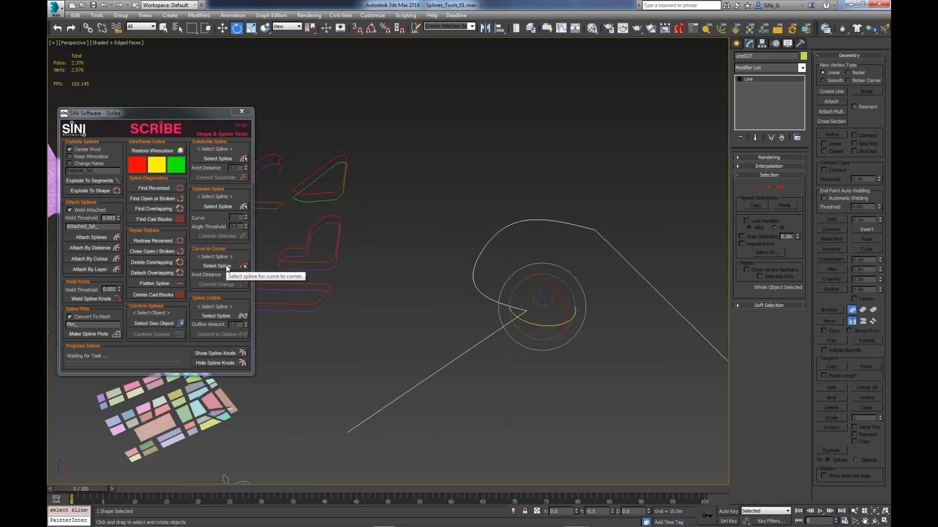
- Pick the curved line for Scribe's Curve to Corner tool, adjust the knot distance, and commit the change
click(227, 267)
click(496, 334)
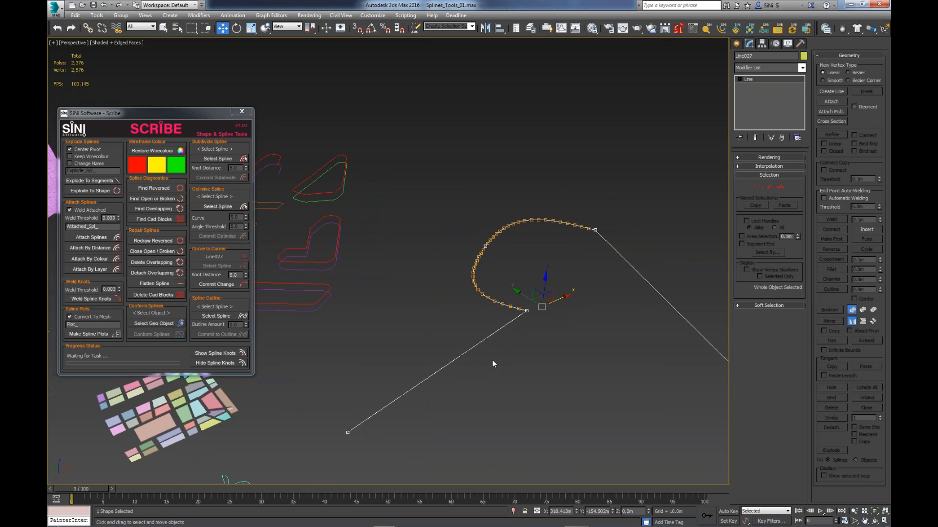
middle_drag(481, 354, 469, 357)
drag(246, 277, 243, 239)
click(241, 285)
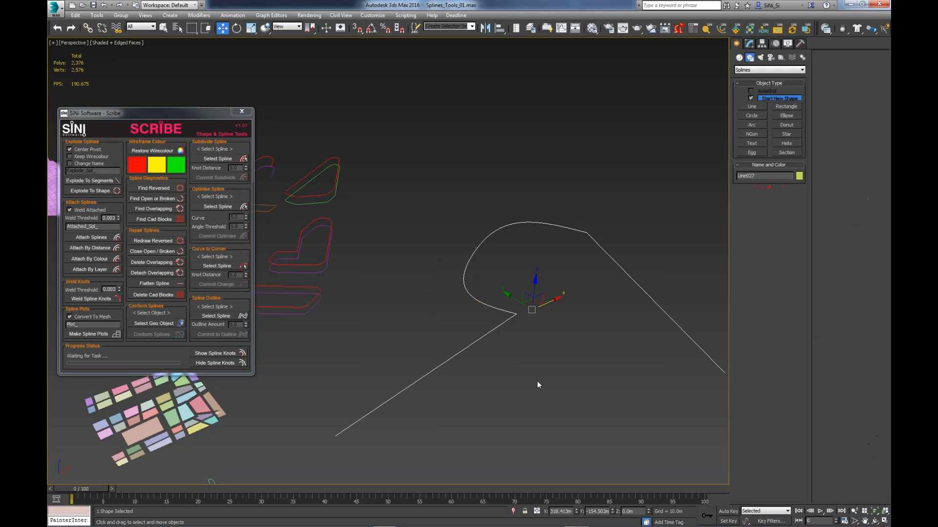
- Extrude the line converted to corner knots and view the segments along its curve
key(x)
click(531, 387)
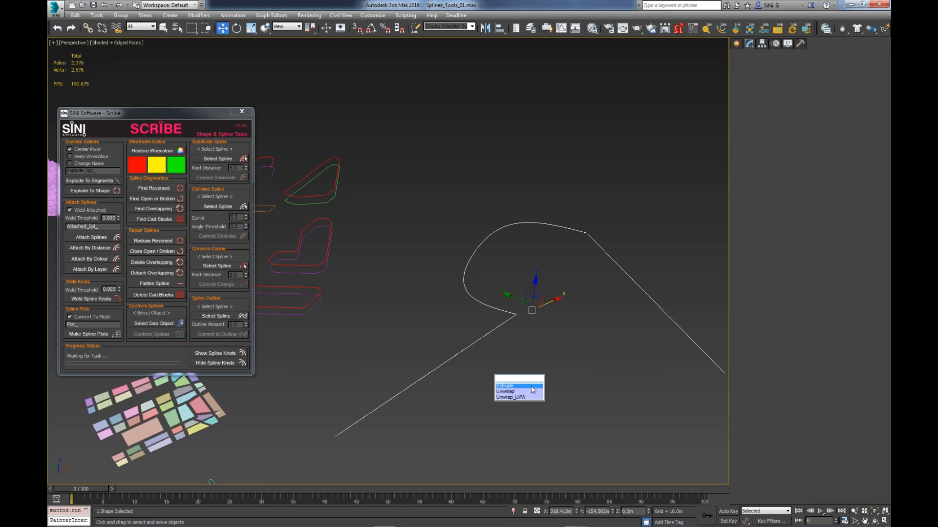
mouse_move(508, 213)
alt+middle_down()
mouse_move(475, 210)
mouse_move(498, 220)
mouse_move(491, 215)
alt+middle_up()
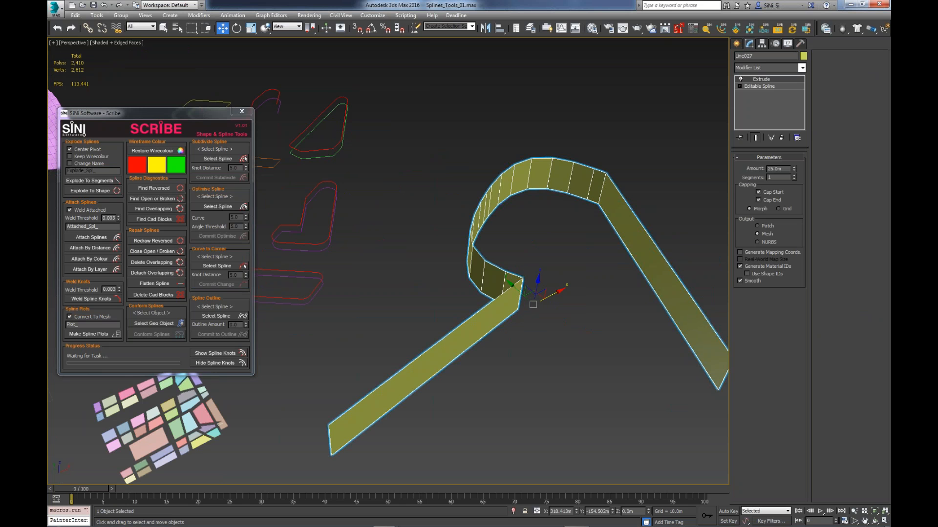
- Close the Scribe window and switch to the bad_Geo_01.max scene
drag(143, 115, 364, 105)
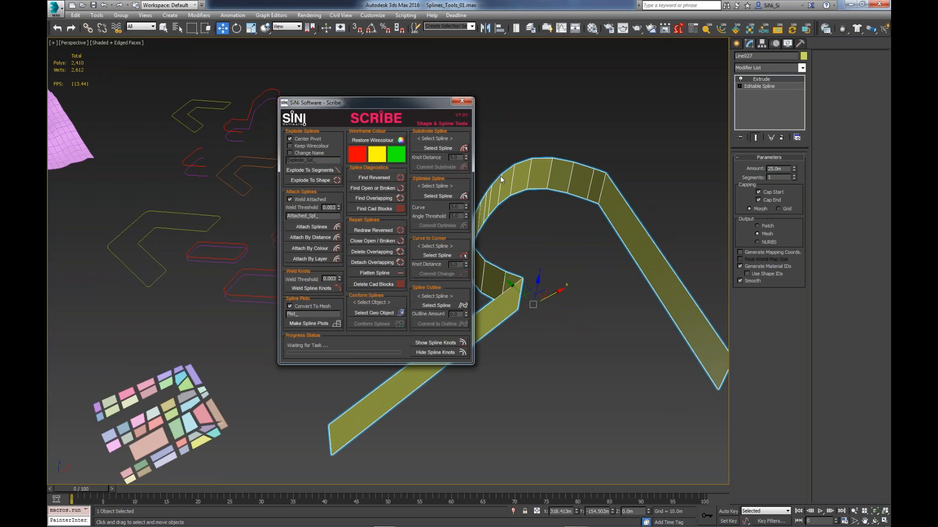
click(466, 102)
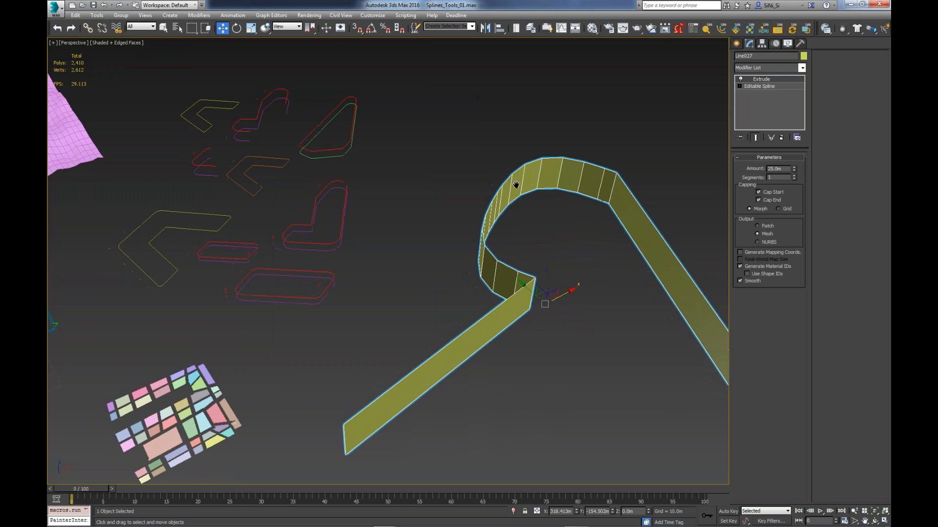
middle_drag(628, 139, 631, 134)
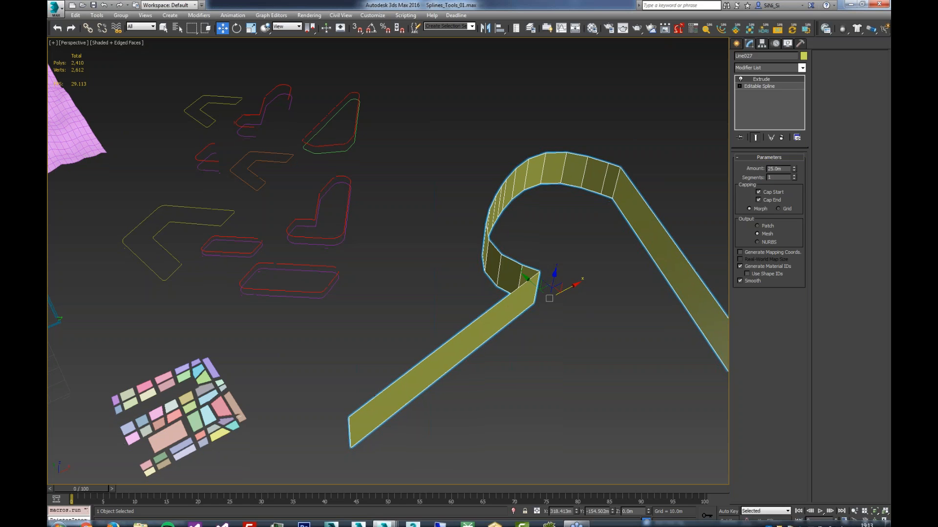
mouse_move(398, 523)
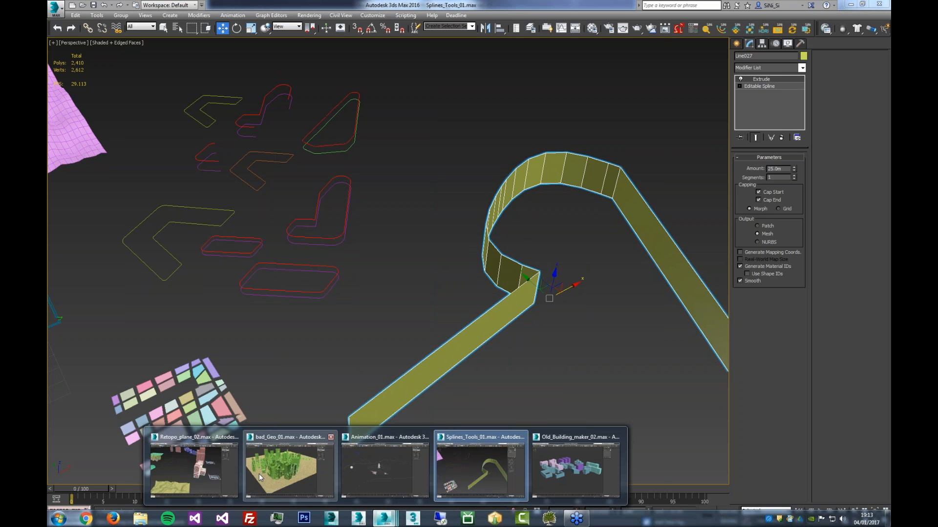
mouse_move(259, 474)
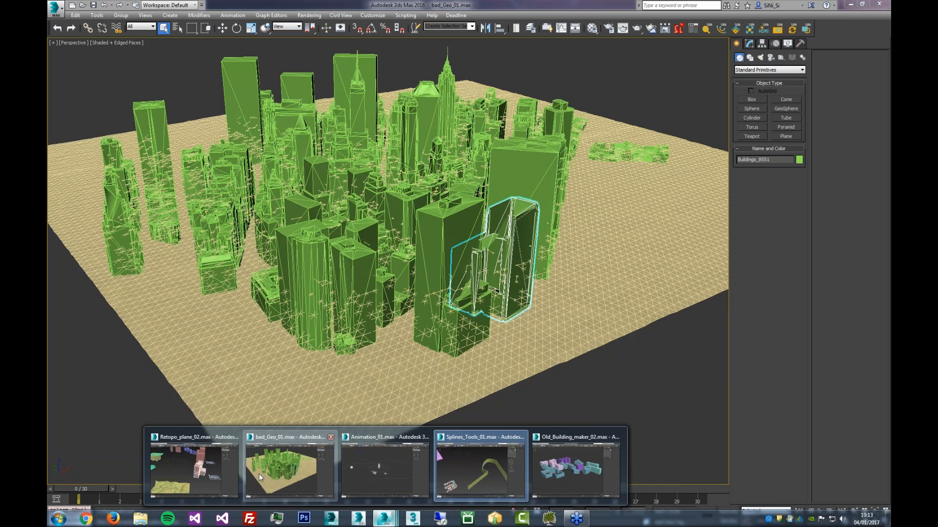
click(259, 474)
- Select the central city buildings together with the ground mesh and frame the selection
mouse_move(596, 266)
alt+middle_down()
mouse_move(517, 310)
mouse_move(488, 309)
alt+middle_up()
drag(617, 113, 357, 284)
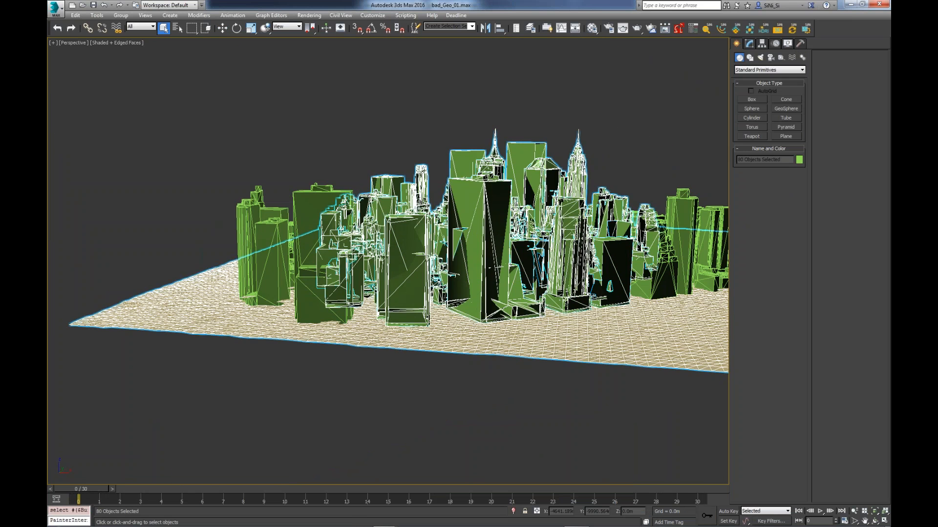
alt+middle_drag(419, 254, 348, 333)
scroll(505, 333, up, 3)
key(z)
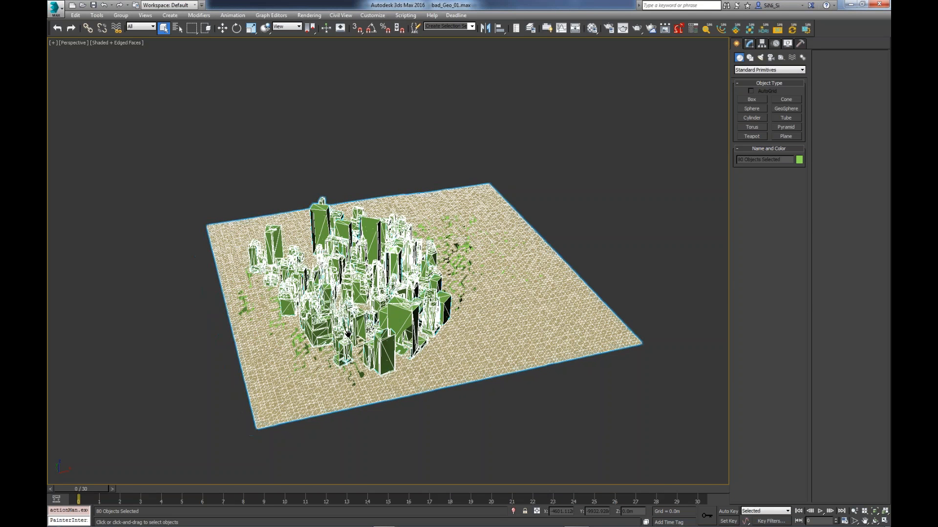
scroll(347, 333, up, 3)
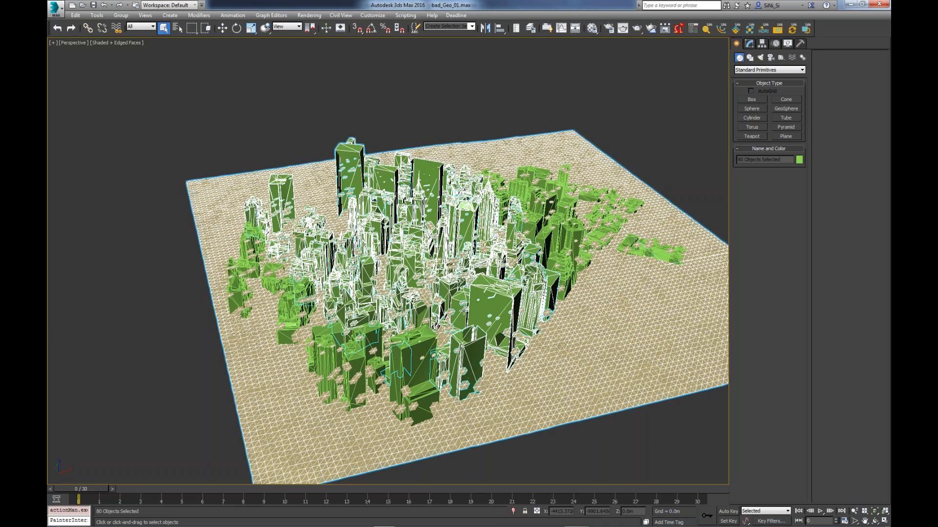
- Open the ForenSic scene checker, place it clear of the city model, and scan the scene
alt+middle_drag(464, 311, 496, 341)
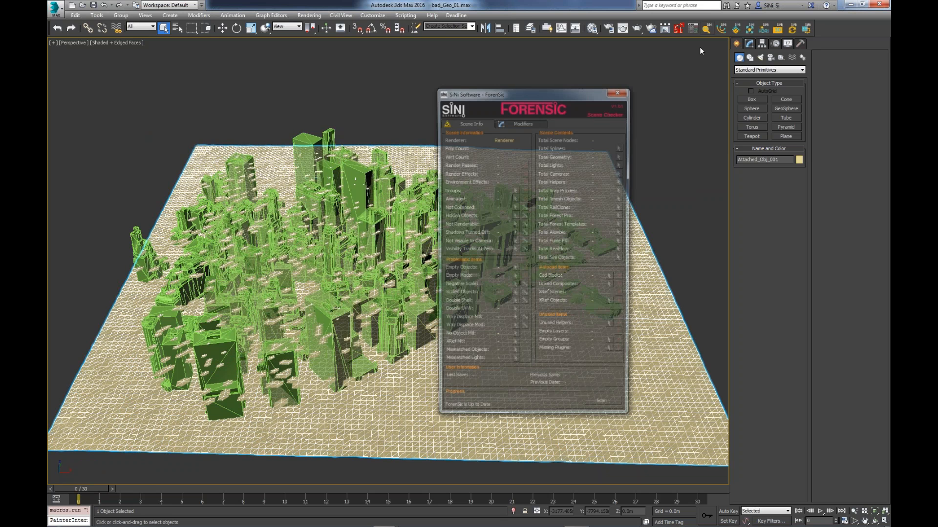
drag(551, 96, 273, 71)
drag(273, 71, 252, 71)
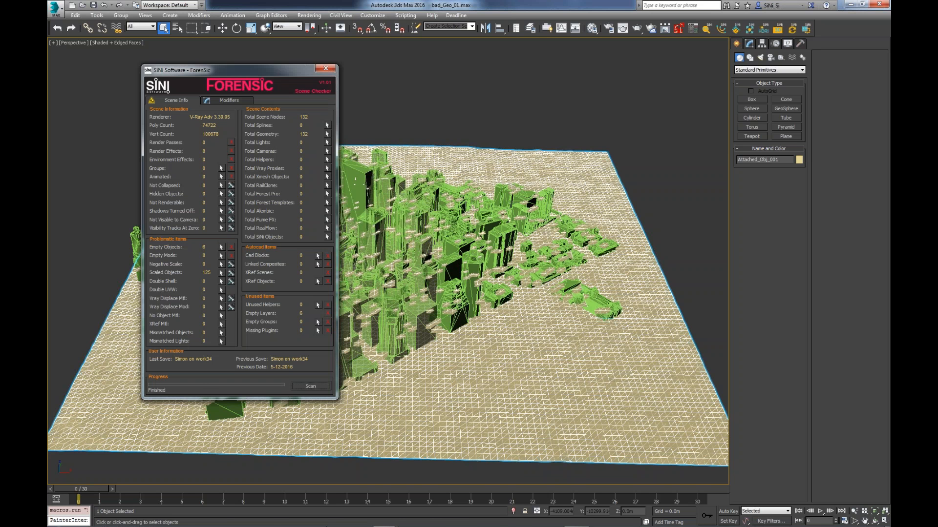
mouse_move(396, 521)
scroll(514, 101, up, 1)
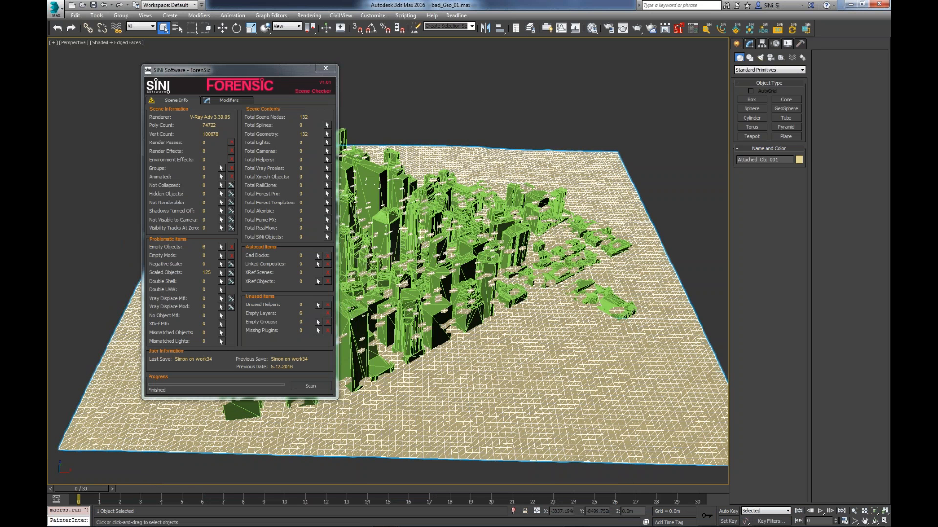
middle_drag(474, 117, 520, 103)
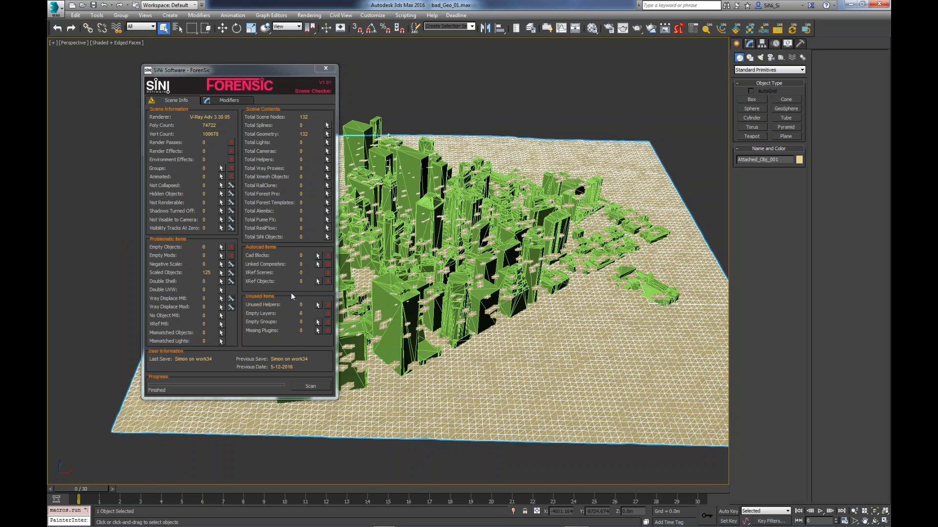
- Select the empty objects found by ForenSic and delete them from the scene
click(221, 247)
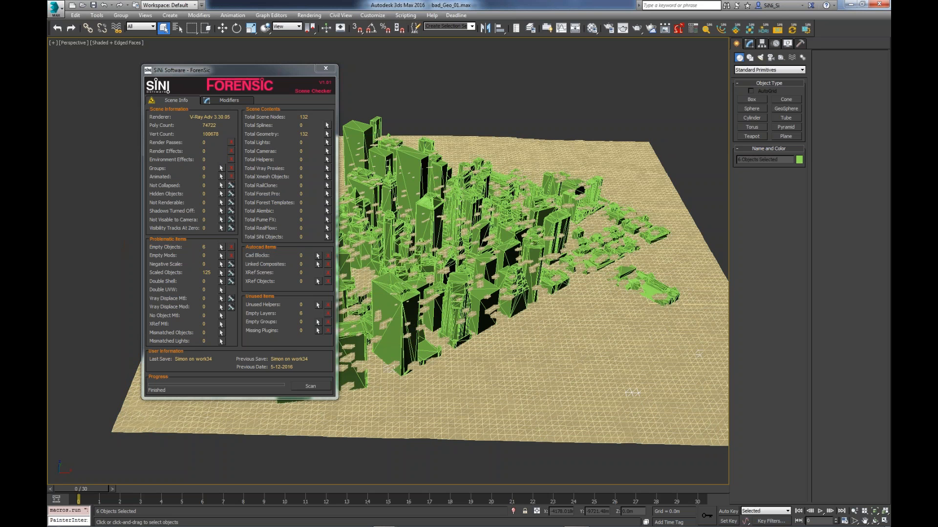
key(w)
scroll(491, 259, up, 3)
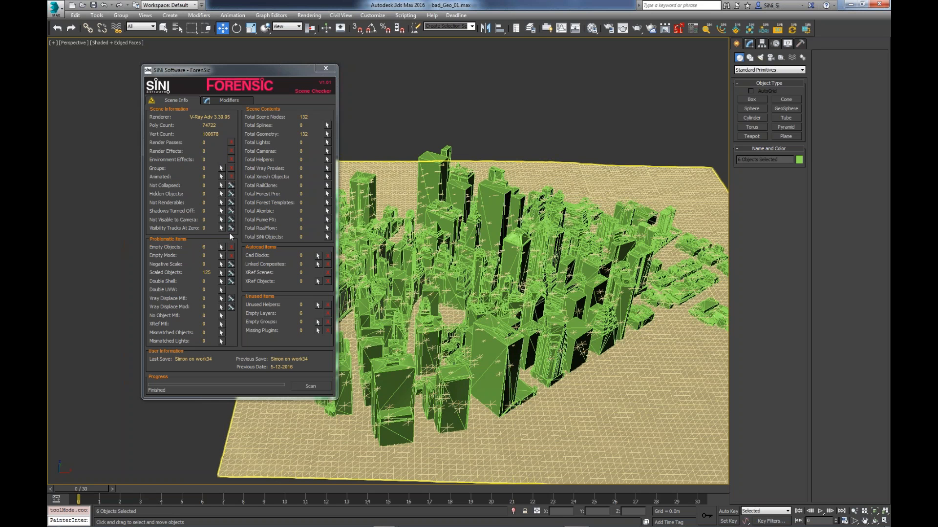
click(231, 247)
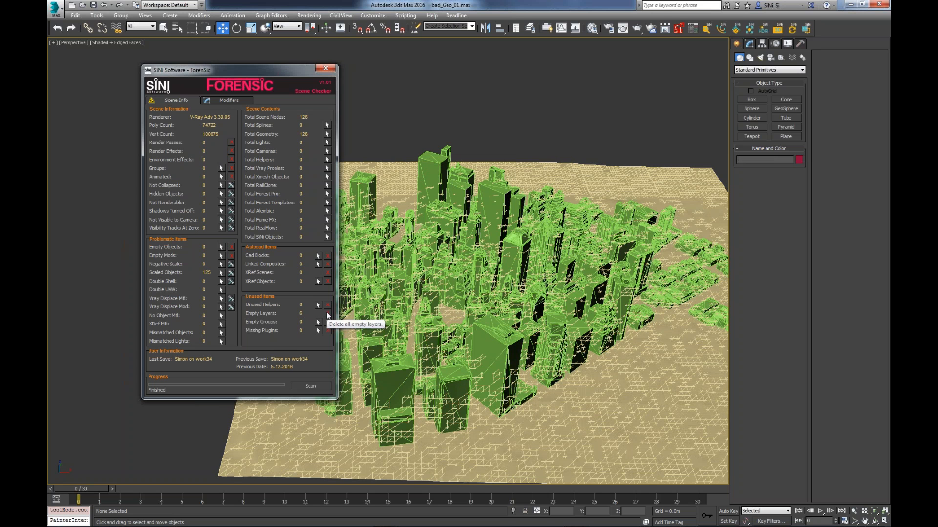
- Delete all empty layers and fix the scaled objects in ForenSic, closing it when finished
click(327, 314)
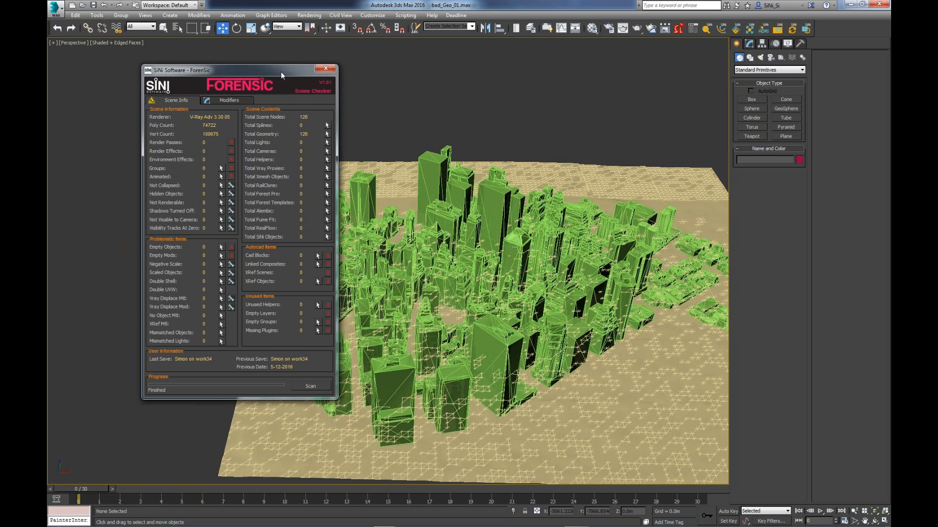
drag(280, 71, 258, 73)
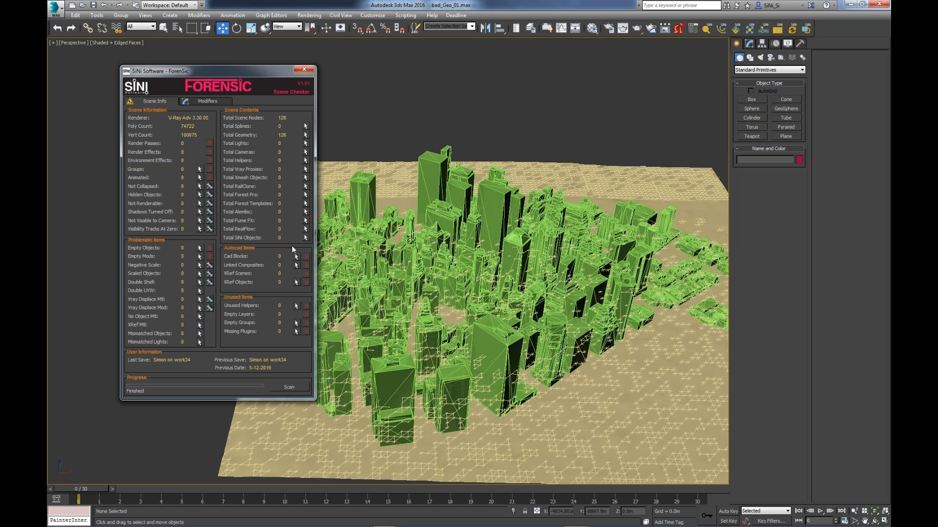
click(303, 70)
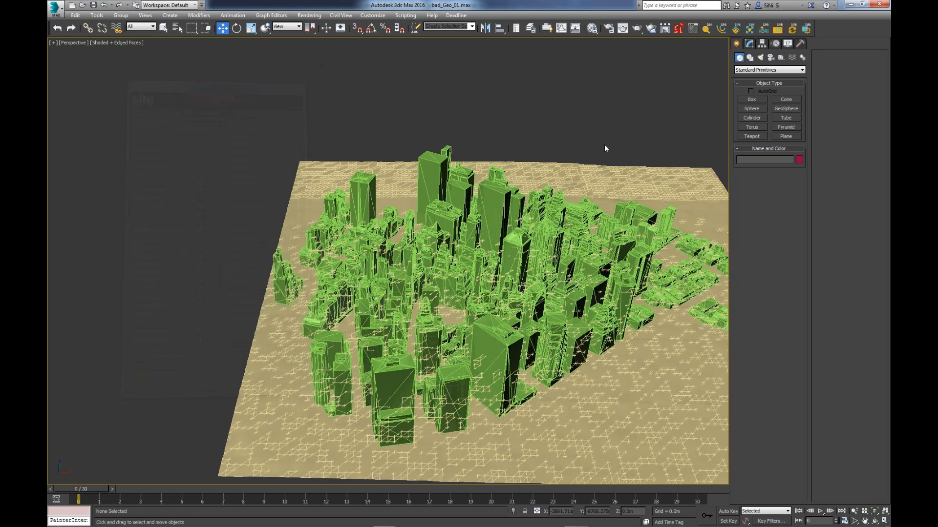
- Open IgNite and run Reset Obj on every object in the city scene
middle_drag(604, 144, 542, 109)
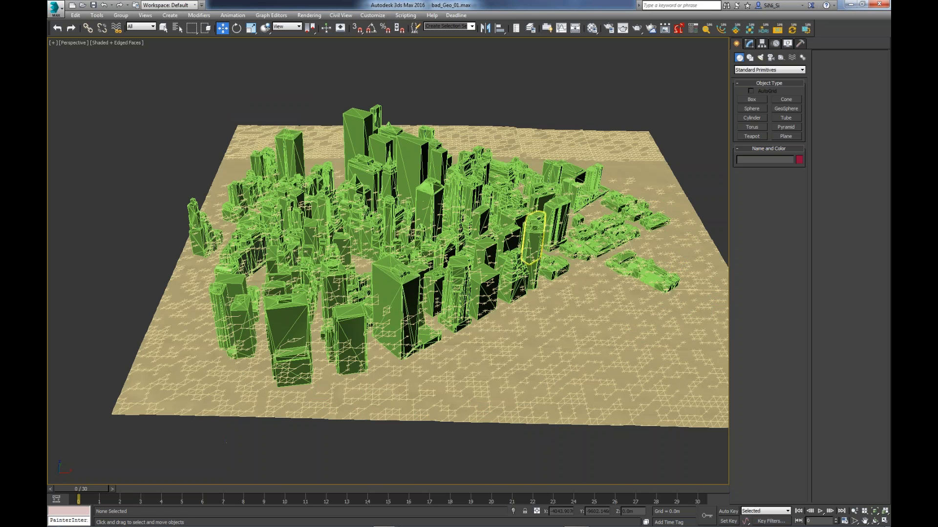
click(534, 230)
mouse_move(603, 276)
alt+middle_down()
mouse_move(616, 267)
mouse_move(605, 263)
alt+middle_up()
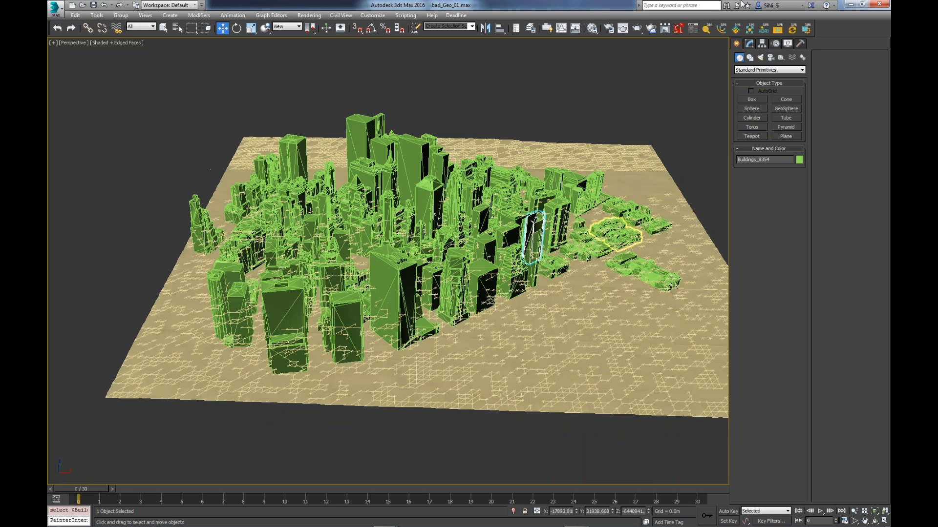
click(679, 29)
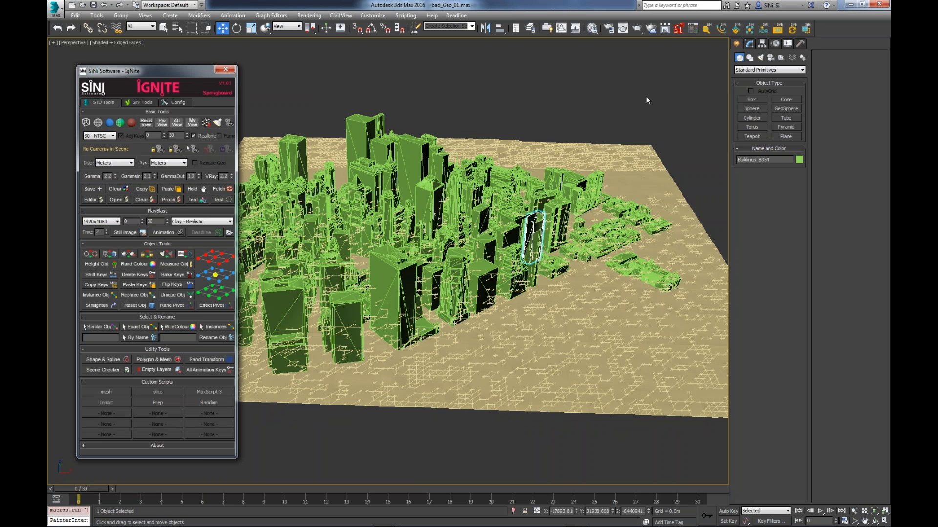
key(ctrl+a)
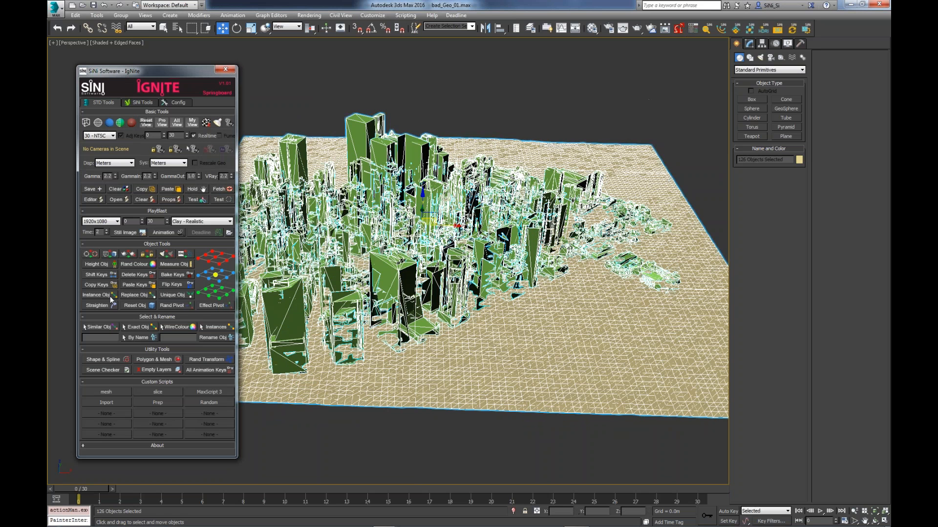
click(150, 306)
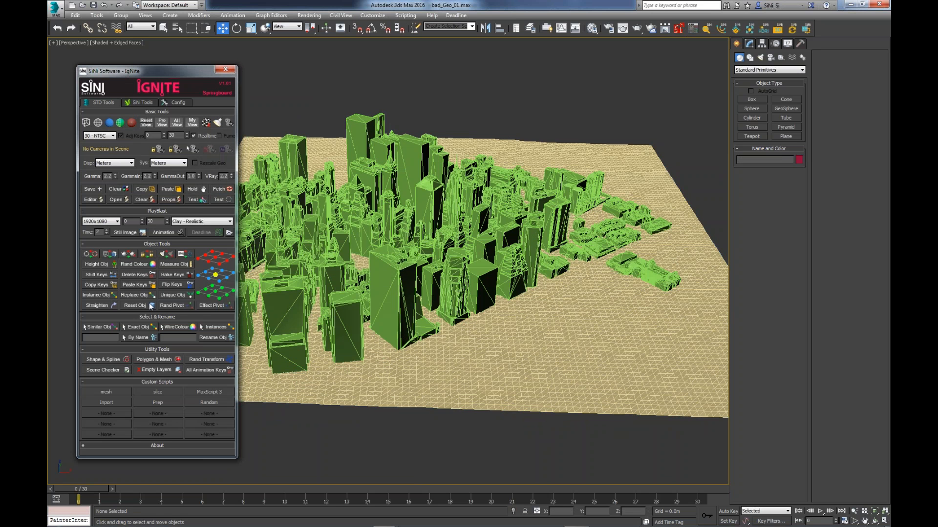
- Examine the meshes of the large L-shaped building and the neighbouring stepped tower at the city's edge
middle_drag(312, 376, 439, 425)
click(543, 347)
alt+middle_drag(568, 353, 337, 345)
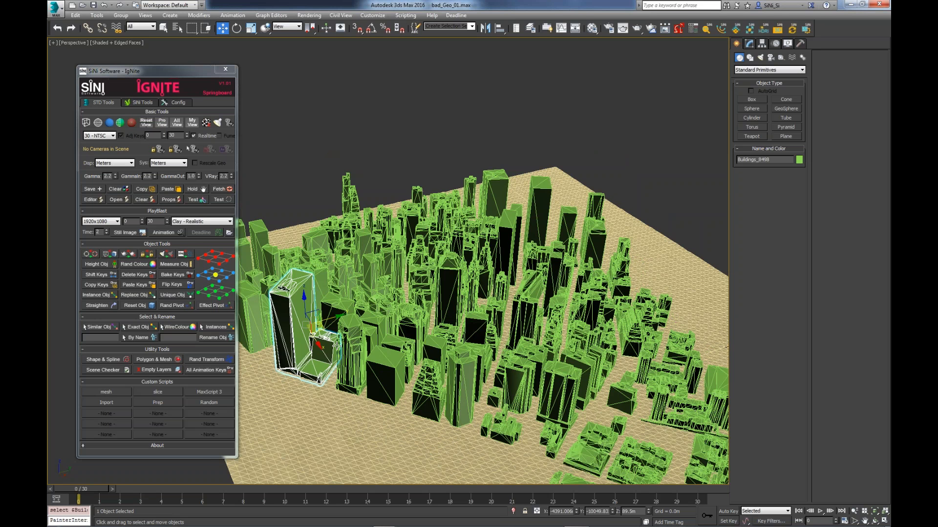
key(z)
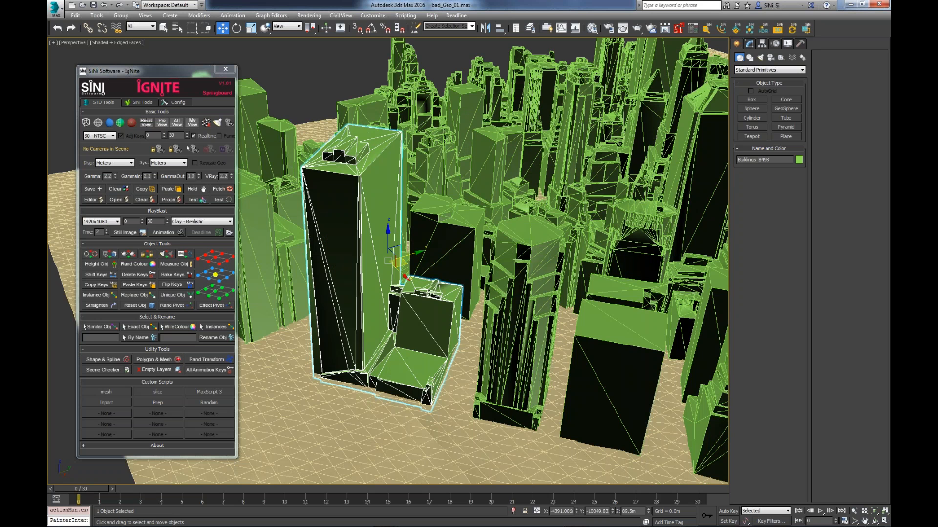
alt+middle_drag(342, 352, 379, 266)
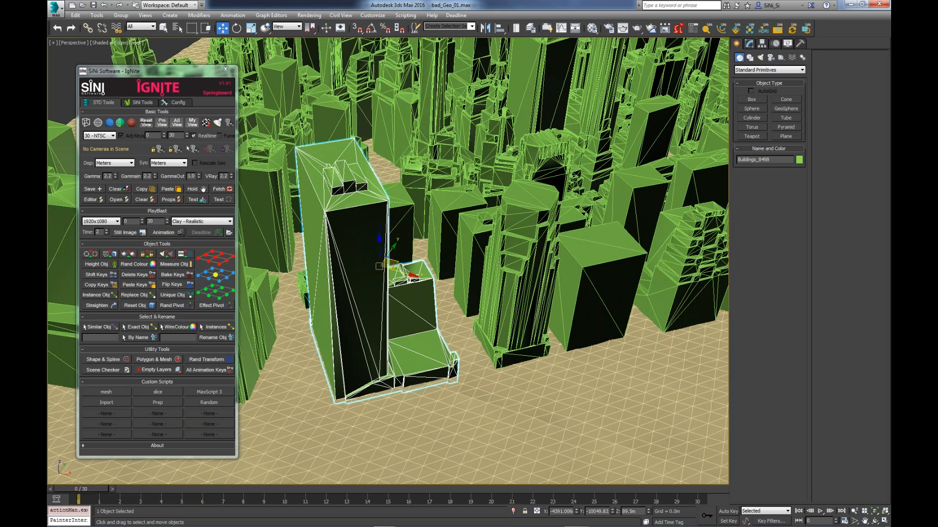
click(503, 302)
alt+middle_drag(503, 302, 529, 315)
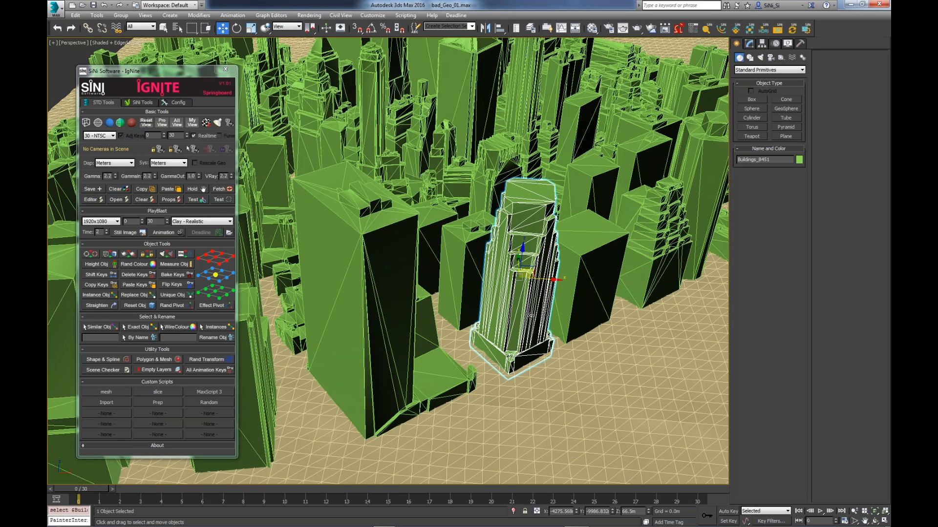
scroll(530, 315, down, 3)
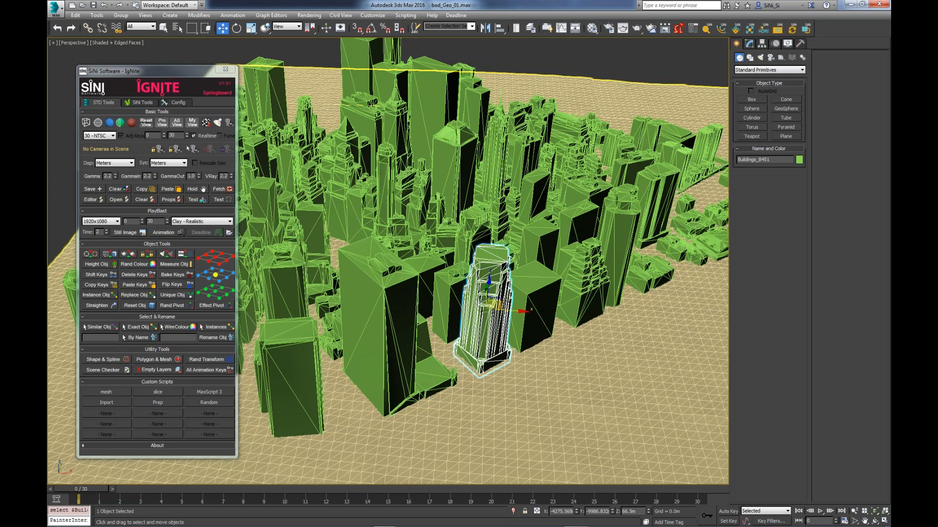
scroll(488, 313, down, 2)
middle_drag(527, 363, 524, 361)
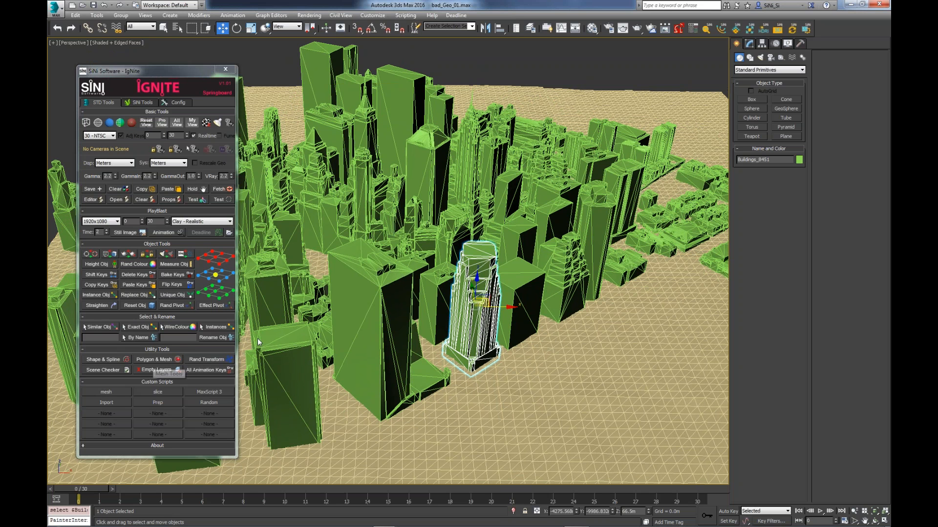
- Replace IgNite with the Sculpt tools and run Find Double Faces on all scene objects
click(225, 69)
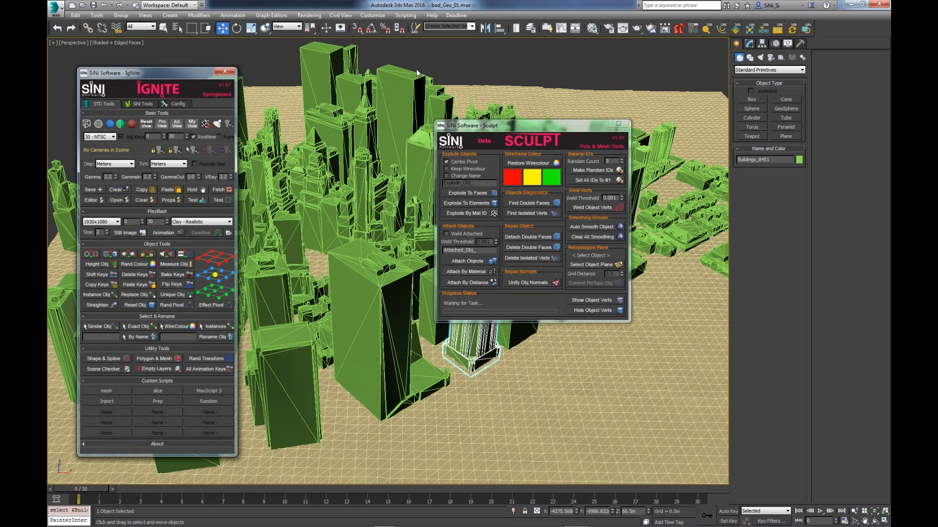
key(ctrl+a)
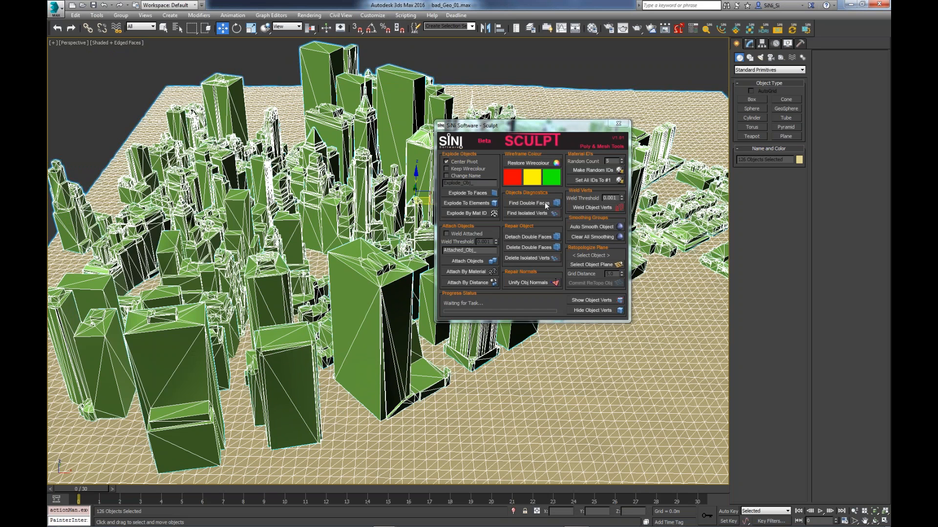
click(546, 205)
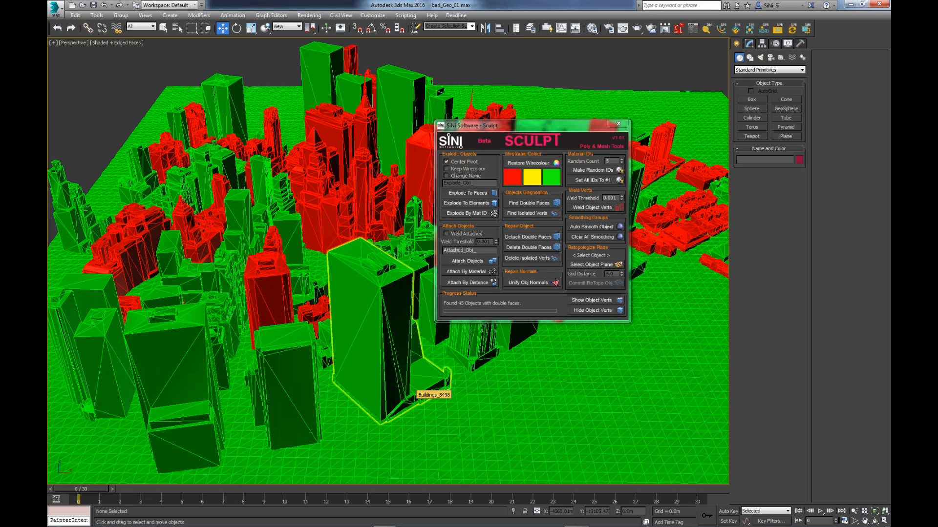
- Select all the buildings flagged red in Sculpt and detach their double faces
click(355, 197)
alt+middle_drag(355, 197, 421, 237)
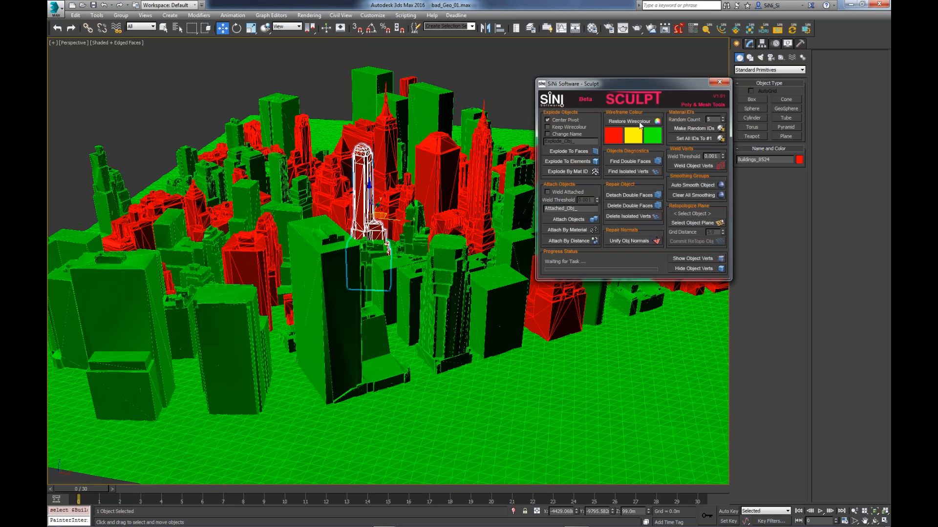
click(623, 172)
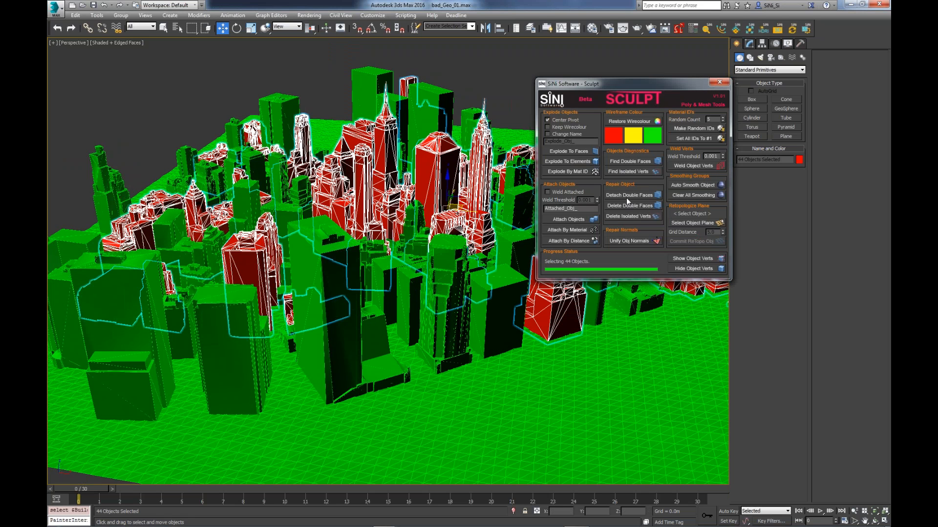
click(628, 196)
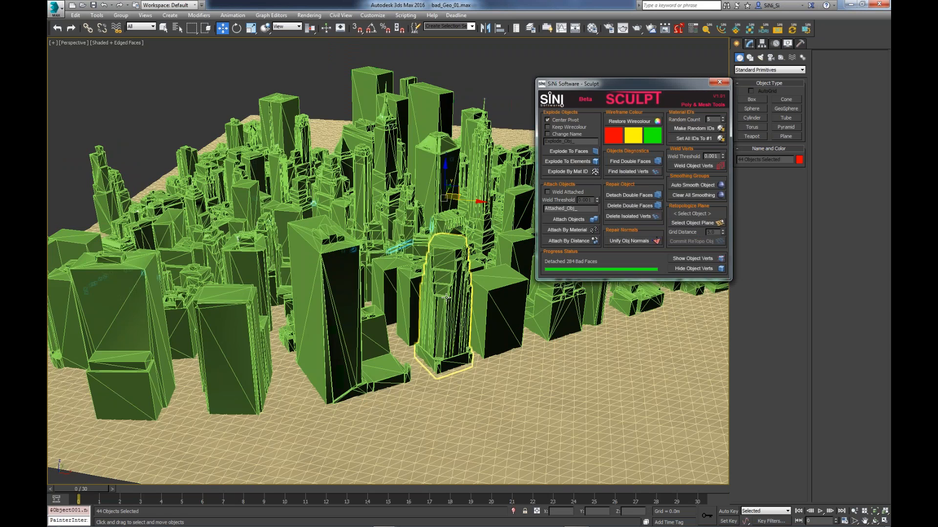
- Inspect the detached double faces among the buildings and delete them
middle_drag(446, 297, 390, 314)
drag(398, 182, 398, 43)
mouse_move(333, 188)
alt+middle_down()
mouse_move(349, 166)
mouse_move(347, 174)
mouse_move(400, 170)
alt+middle_up()
key(Delete)
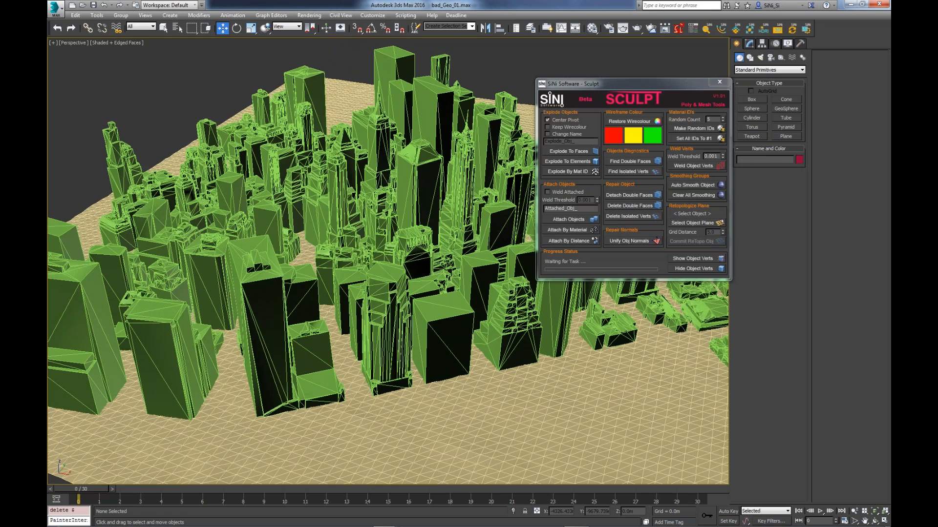
- Weld the vertices of all scene objects in Sculpt with a 0.001 threshold
key(ctrl+a)
key(z)
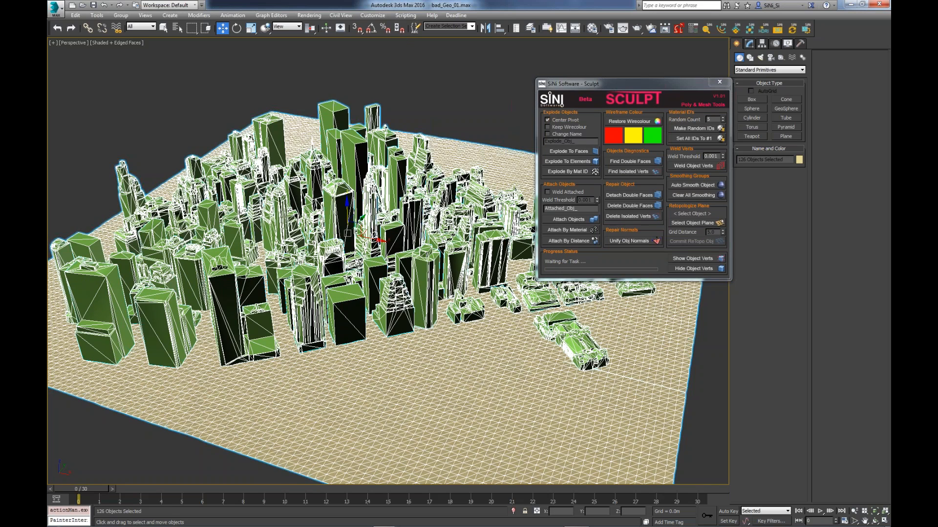
alt+click(340, 354)
alt+middle_drag(347, 233, 326, 219)
click(715, 166)
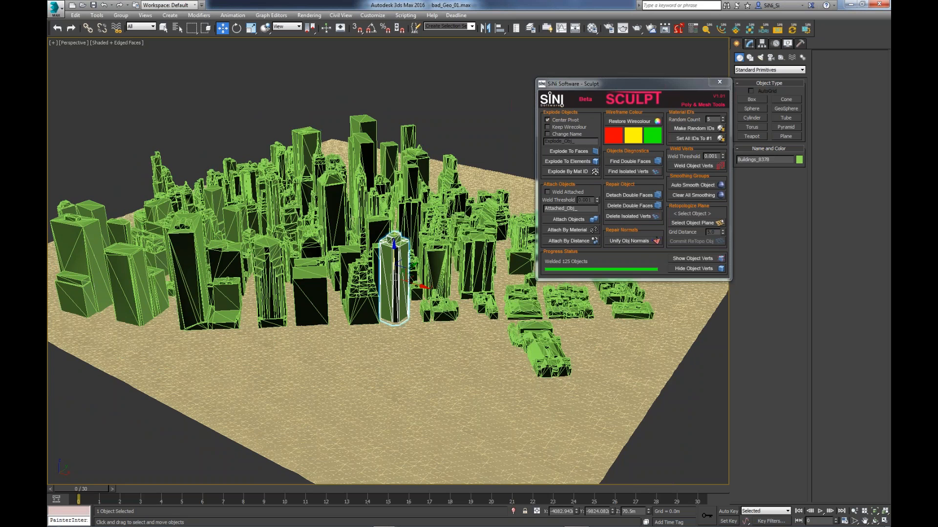
- Frame the stepped tower at the city's edge and examine its welded mesh
scroll(322, 293, up, 3)
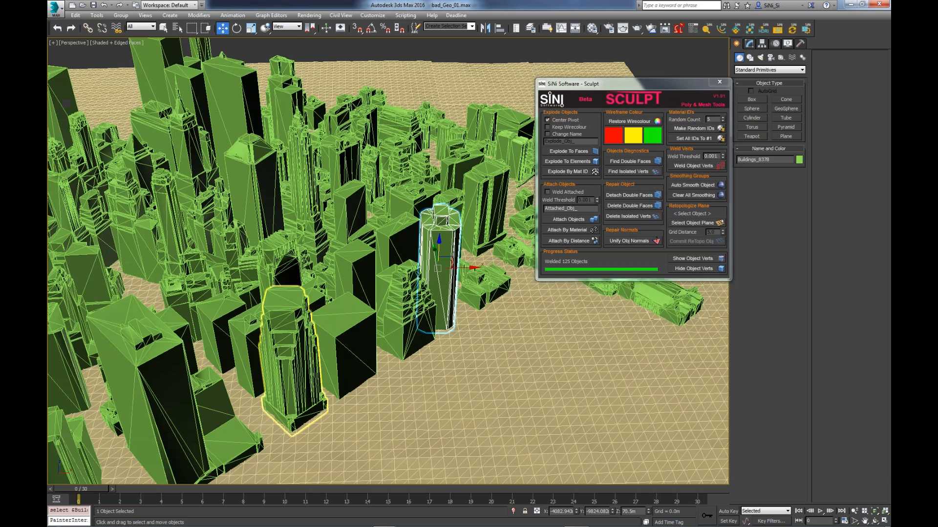
click(293, 352)
key(z)
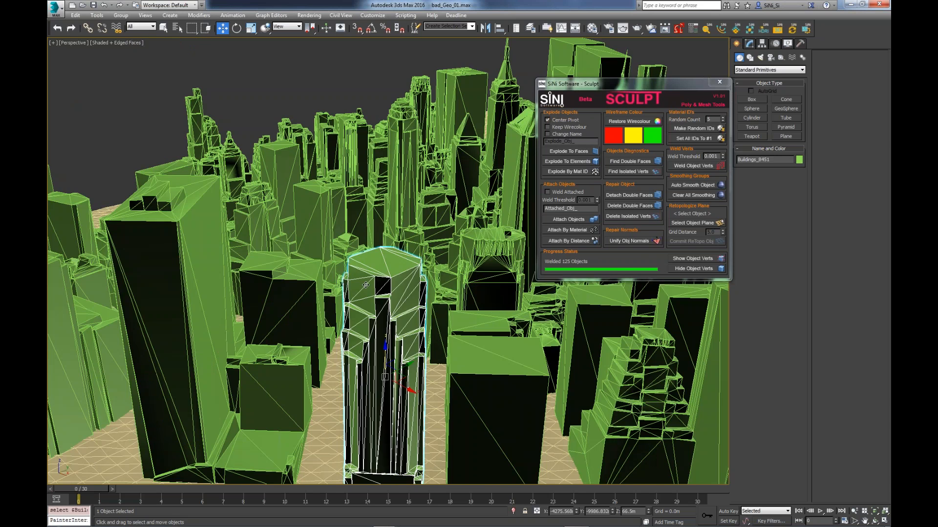
alt+middle_drag(366, 285, 416, 305)
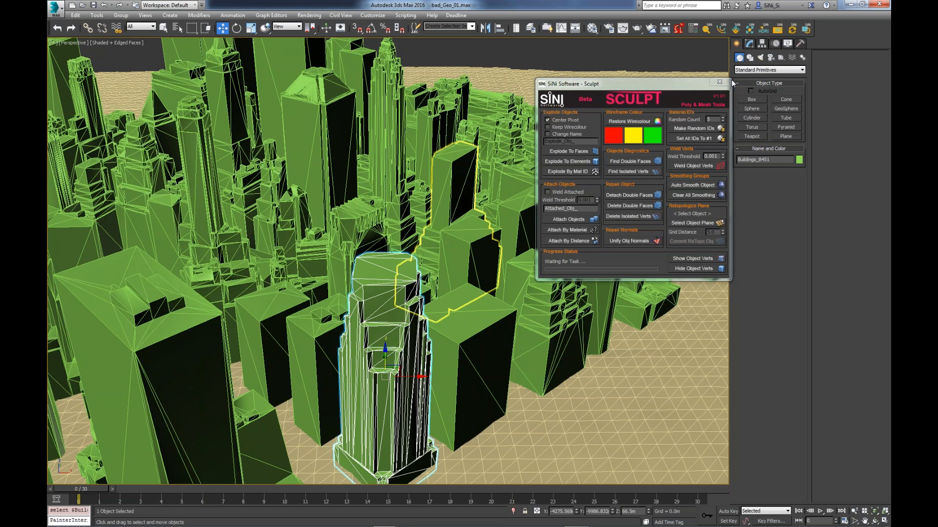
- Close Sculpt in the city scene and switch to the open Retopo_plane_02.max scene
click(719, 83)
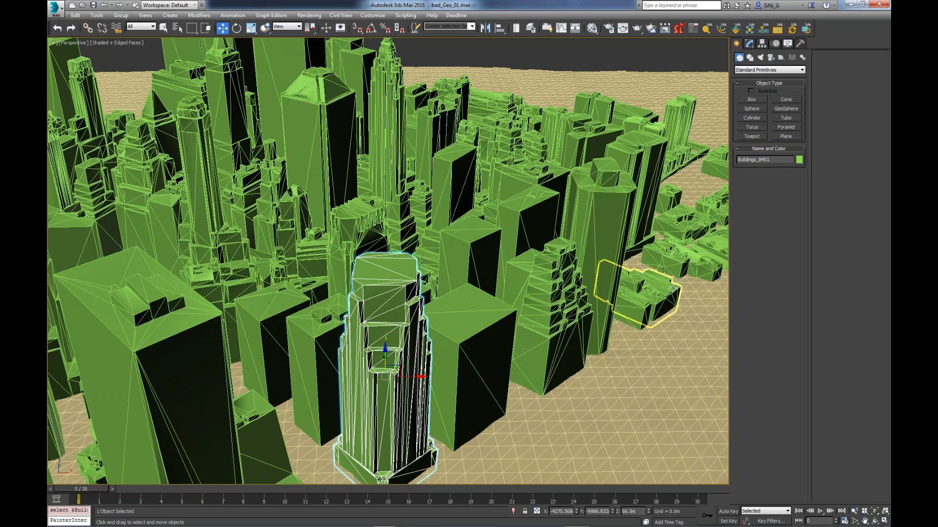
alt+middle_drag(672, 288, 640, 291)
mouse_move(384, 525)
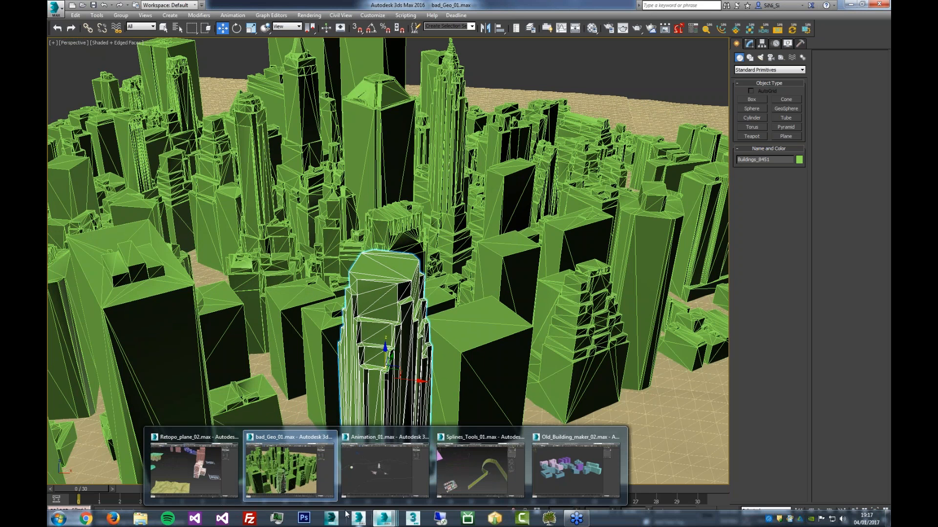
click(194, 466)
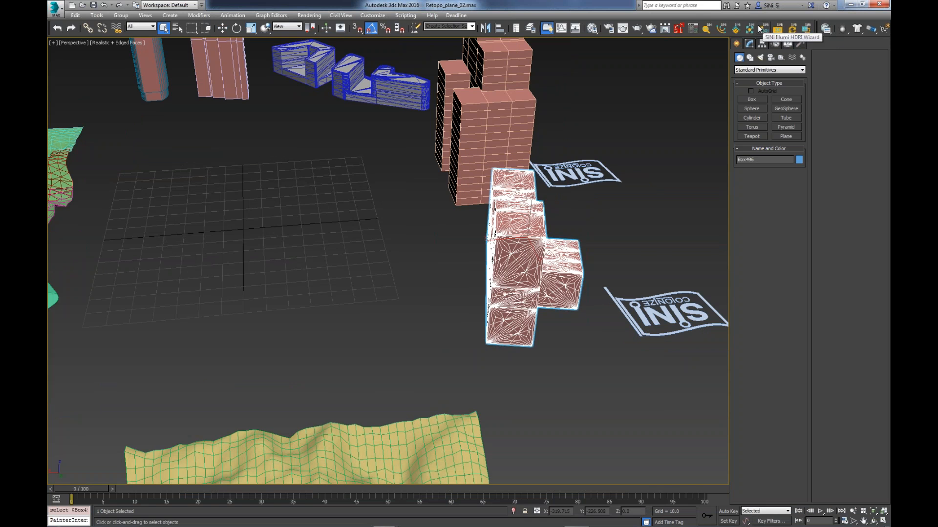
- Open Sculpt in the retopology scene and place its window clear of the green surface
click(735, 30)
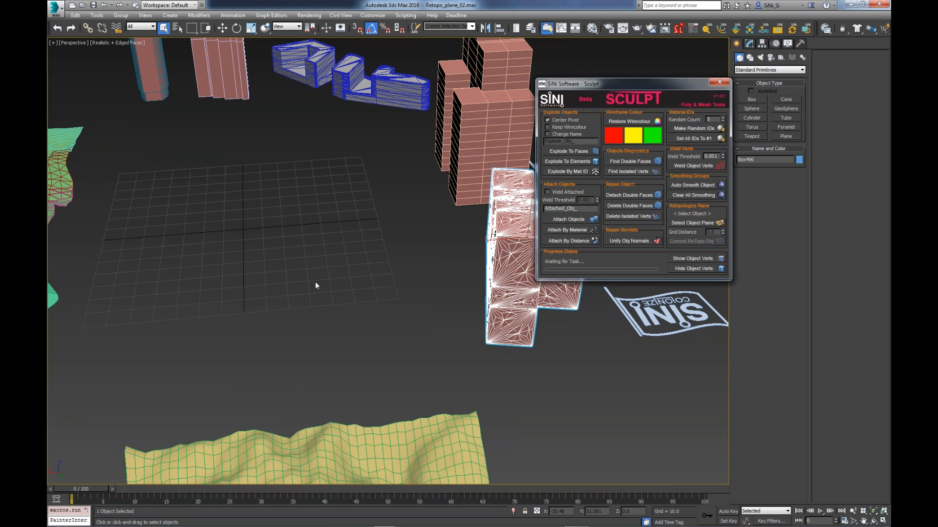
drag(555, 96, 185, 147)
alt+middle_drag(376, 159, 433, 150)
mouse_move(358, 268)
alt+middle_down()
mouse_move(420, 266)
mouse_move(414, 352)
alt+middle_up()
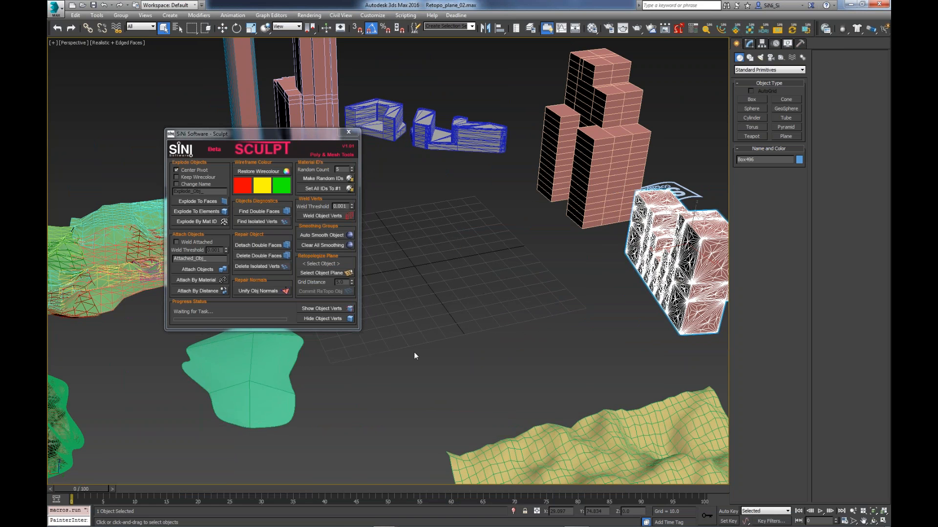
drag(359, 137, 574, 129)
- Look over the sample meshes around the scene, including the smooth green surface and the stacked box towers
click(288, 386)
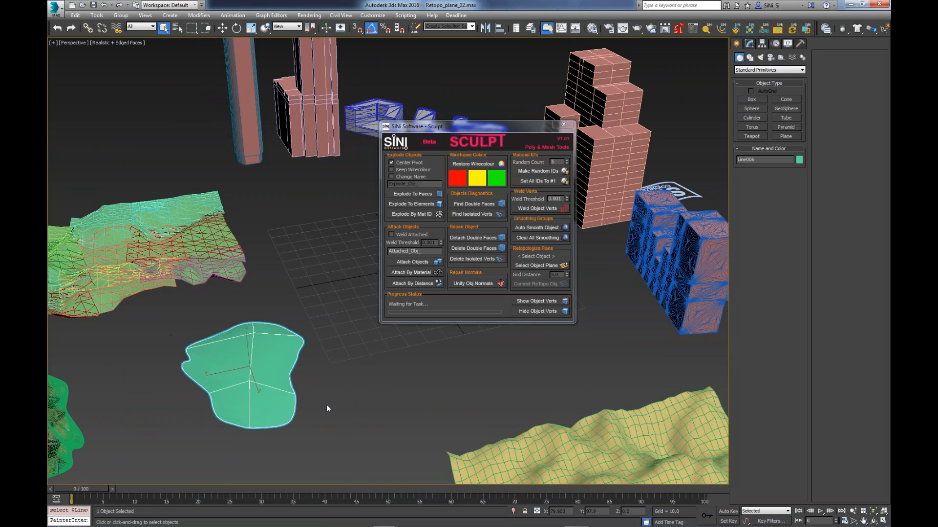
alt+middle_drag(335, 404, 314, 405)
mouse_move(466, 392)
middle_down()
mouse_move(421, 392)
mouse_move(450, 391)
middle_up()
scroll(428, 392, down, 3)
drag(521, 127, 408, 85)
click(573, 247)
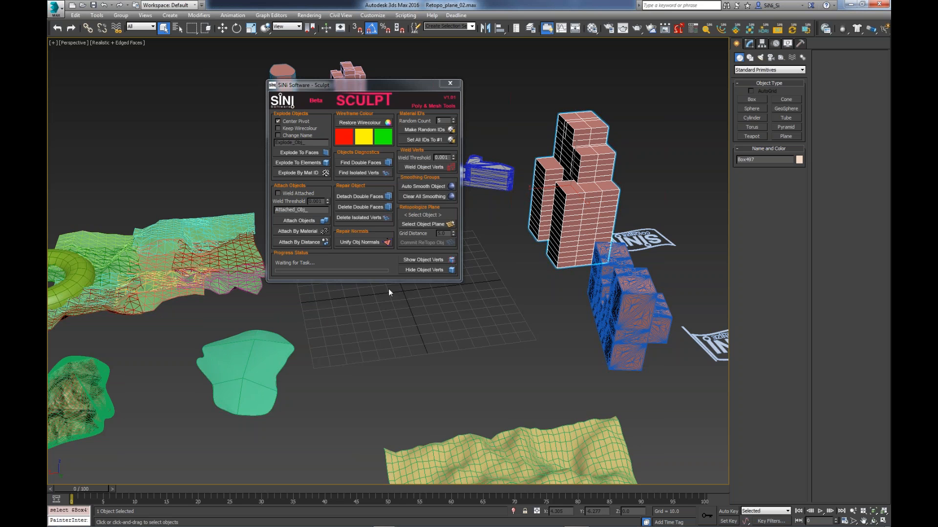
middle_drag(318, 299, 521, 364)
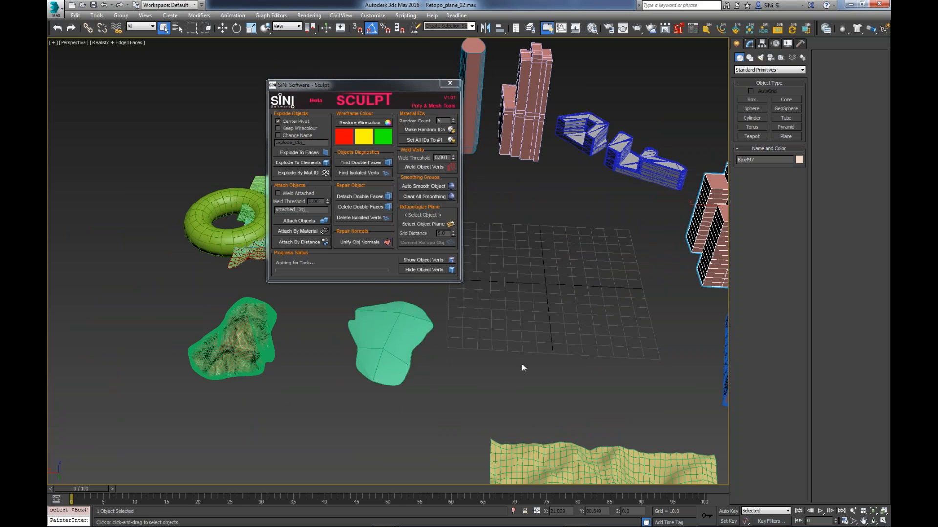
- Retopologize the smooth green surface with Sculpt's object plane at a grid distance of 6.7
click(389, 342)
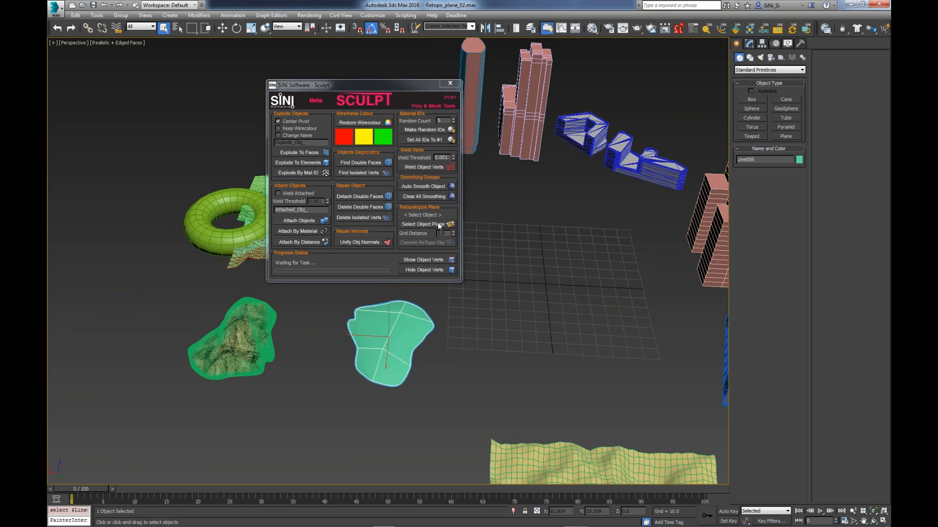
click(438, 225)
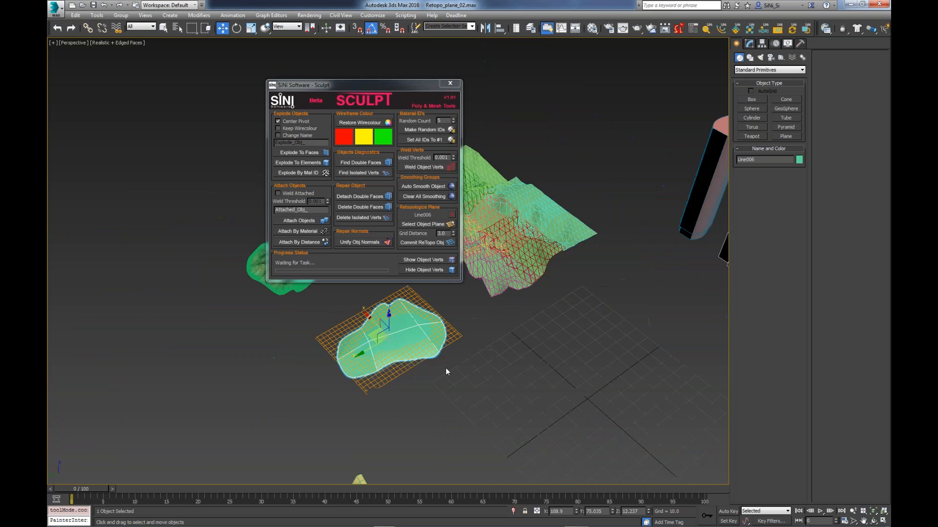
scroll(445, 368, up, 3)
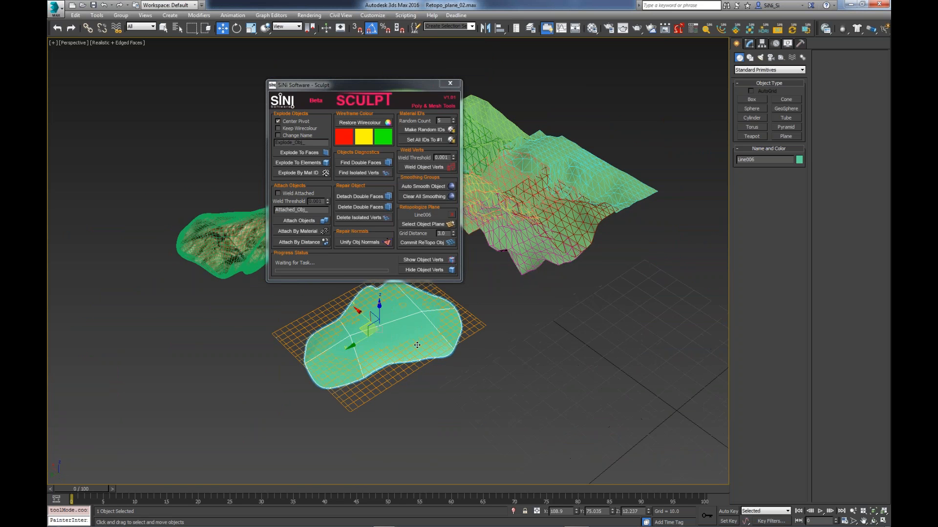
alt+middle_drag(417, 345, 415, 394)
mouse_move(454, 233)
mouse_down()
mouse_move(447, 212)
mouse_move(450, 262)
mouse_move(448, 217)
mouse_up()
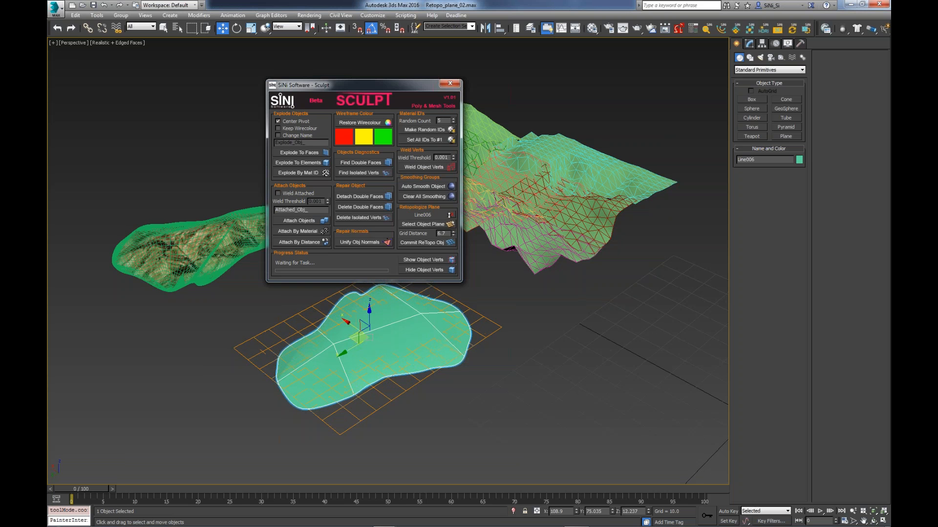
click(430, 243)
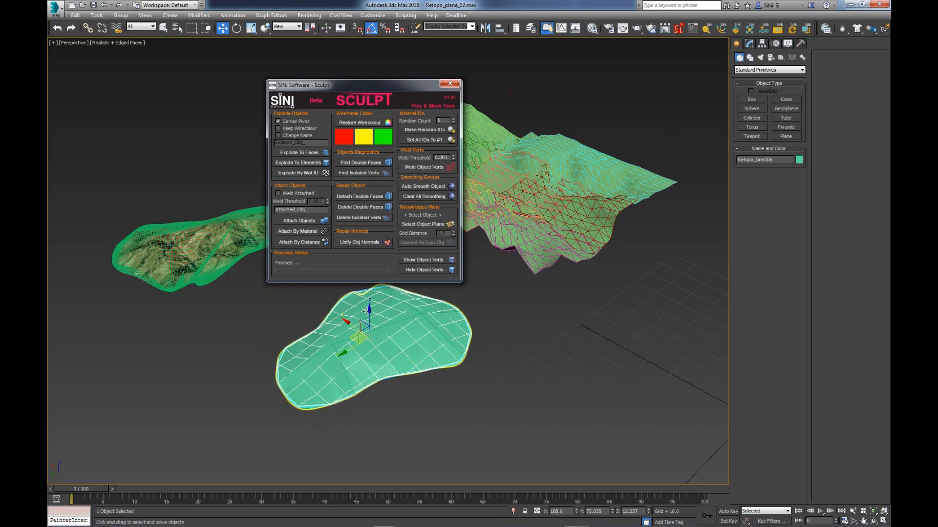
- Raise the retopologized mesh above the original green surface and inspect its vertices
drag(370, 319, 370, 281)
alt+middle_drag(364, 340, 391, 349)
key(1)
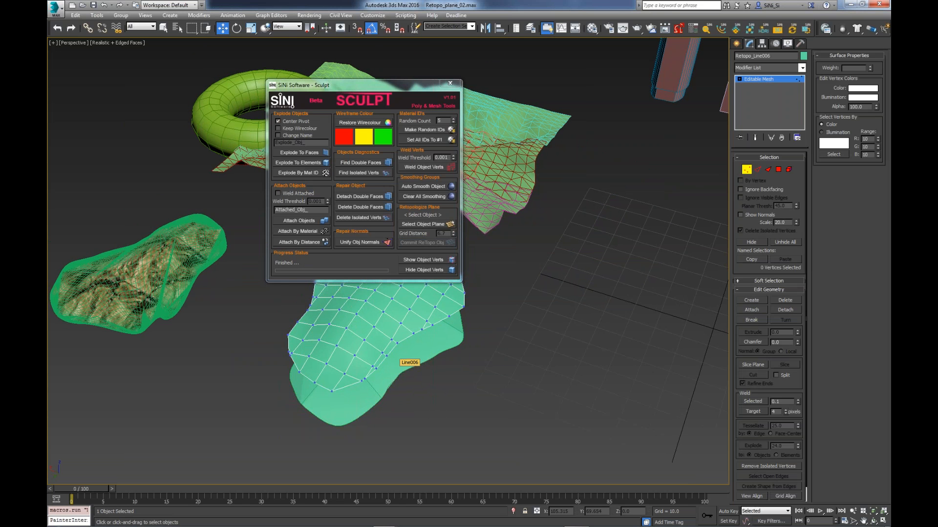
scroll(412, 344, up, 2)
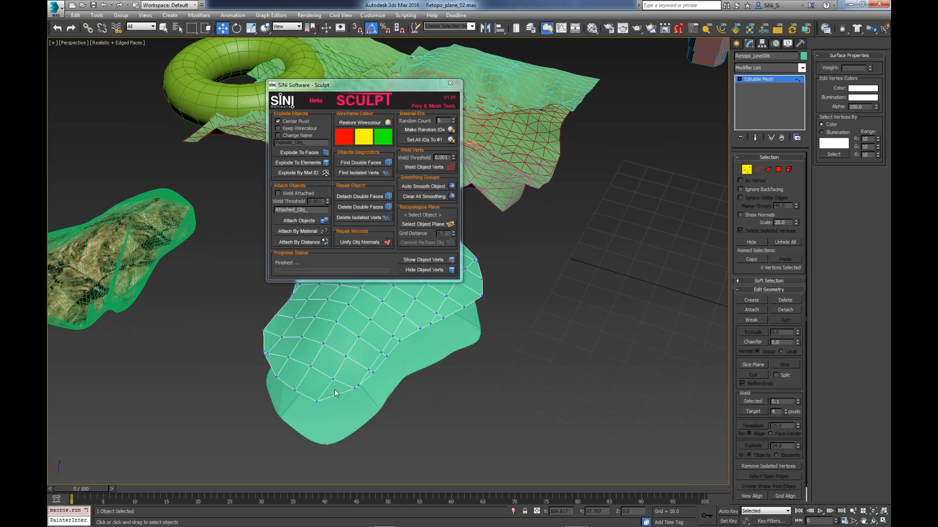
mouse_move(374, 85)
mouse_down()
mouse_move(617, 108)
mouse_move(631, 128)
mouse_up()
alt+middle_drag(459, 291, 433, 291)
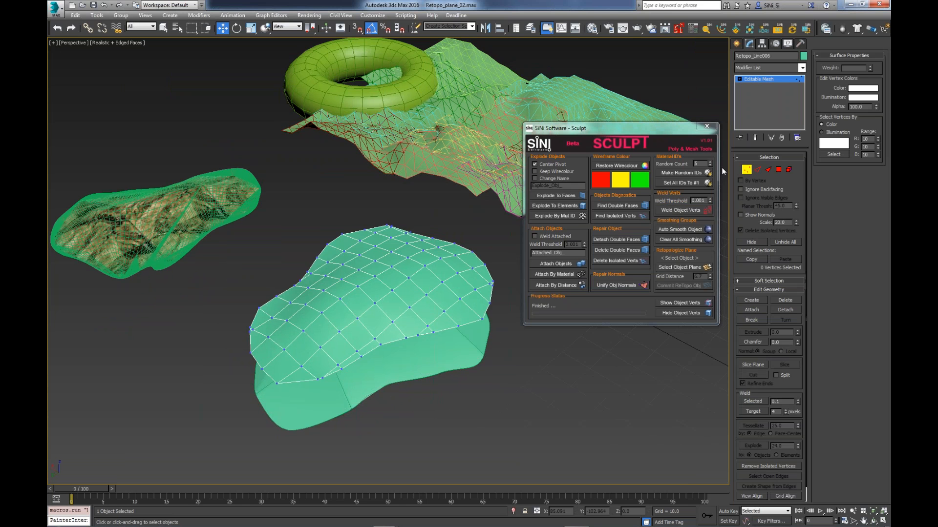
click(747, 171)
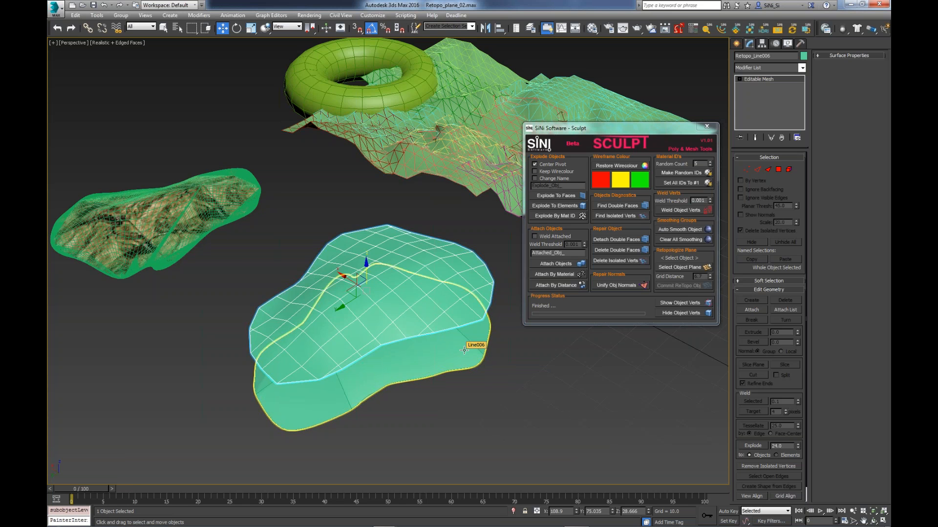
alt+middle_drag(470, 345, 351, 332)
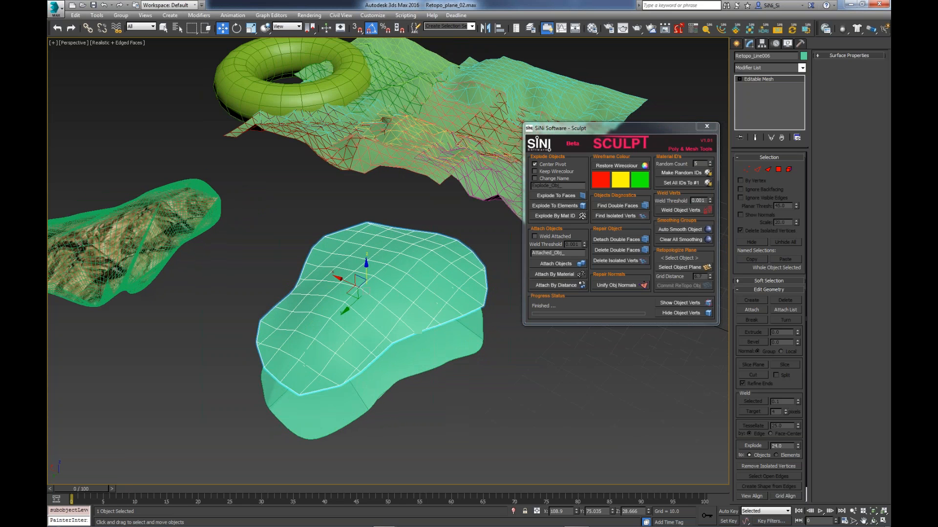
- Frame the textured terrain mesh and retopologize it with a grid distance of 1.0
click(135, 241)
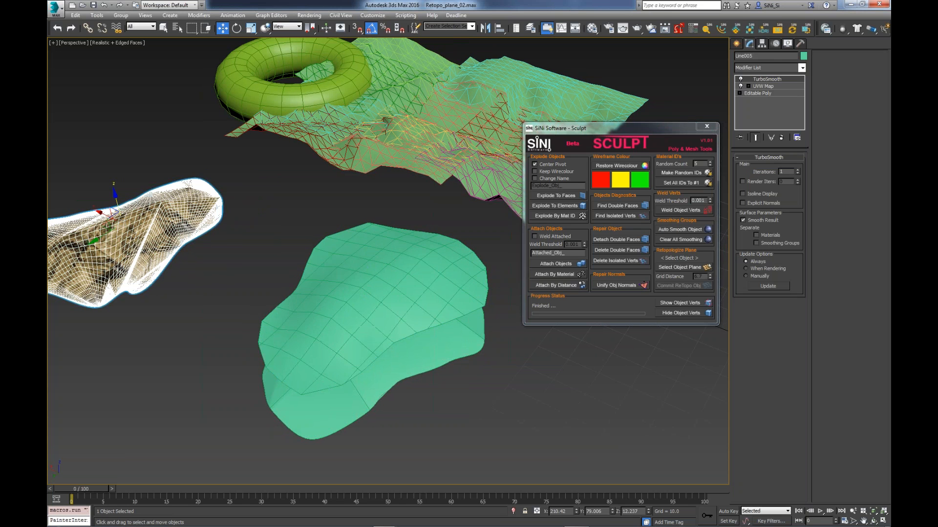
key(z)
alt+middle_drag(177, 250, 55, 251)
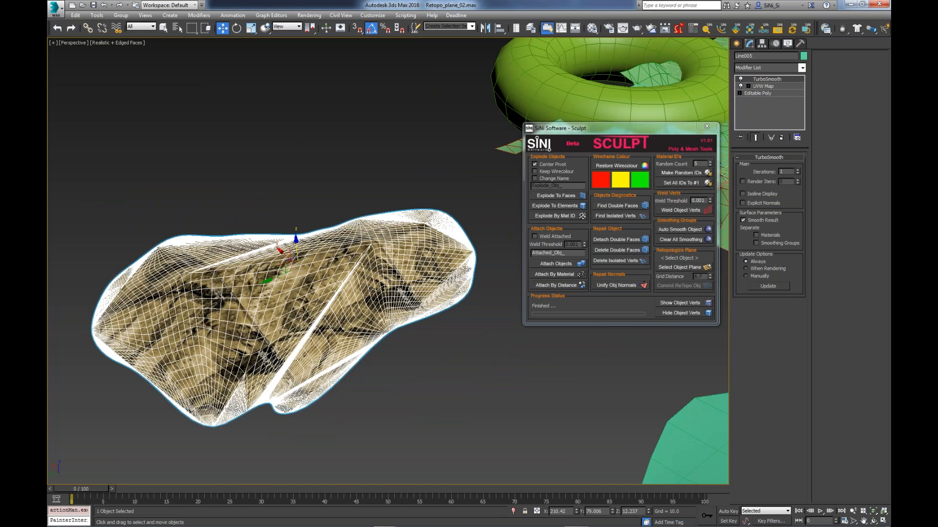
middle_drag(400, 265, 336, 293)
key(q)
click(332, 291)
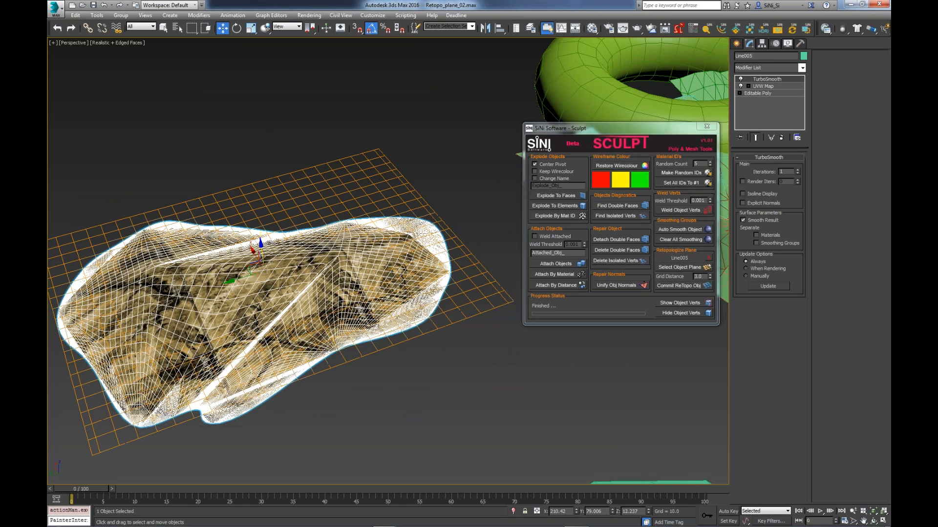
drag(711, 277, 711, 286)
click(709, 287)
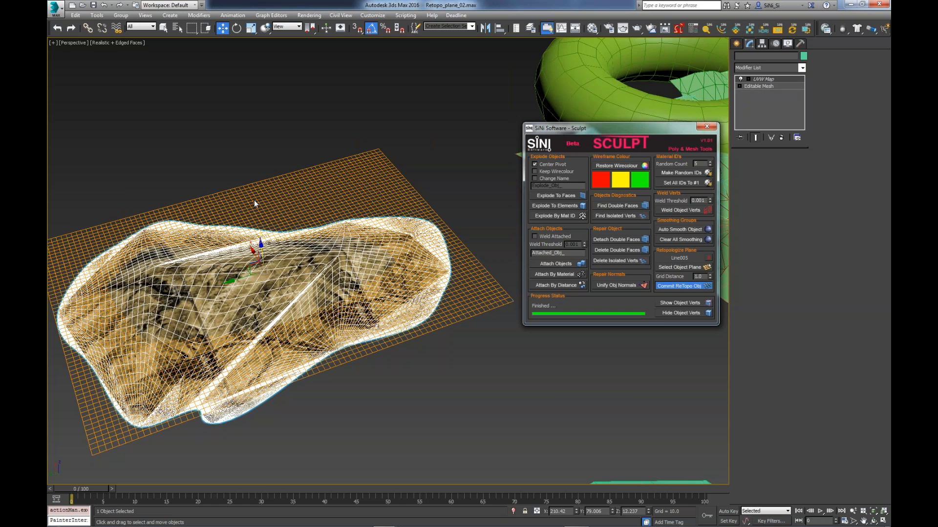
click(706, 126)
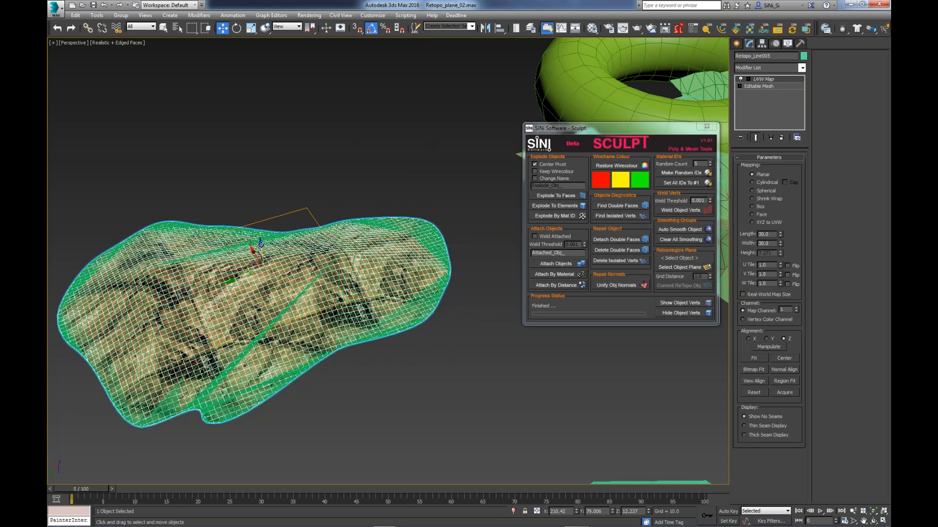
- Lift the retopologized terrain above the original and compare their texture mapping up close
drag(260, 243, 252, 175)
alt+middle_drag(259, 178, 237, 168)
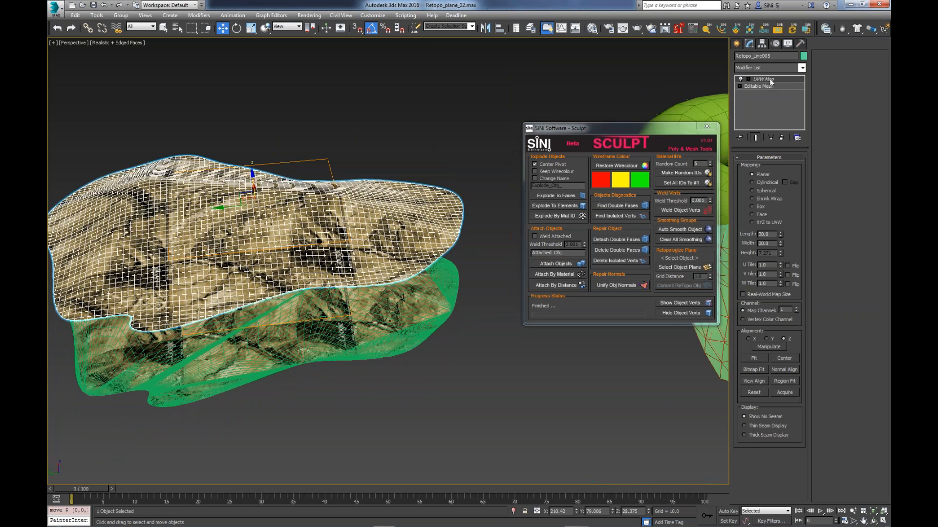
mouse_move(361, 312)
alt+middle_down()
mouse_move(360, 287)
mouse_move(360, 308)
alt+middle_up()
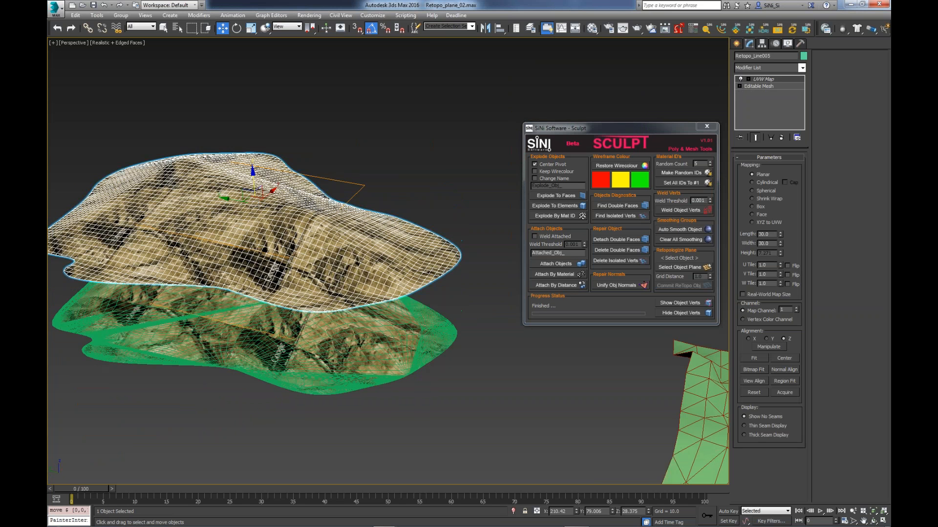
scroll(331, 253, up, 5)
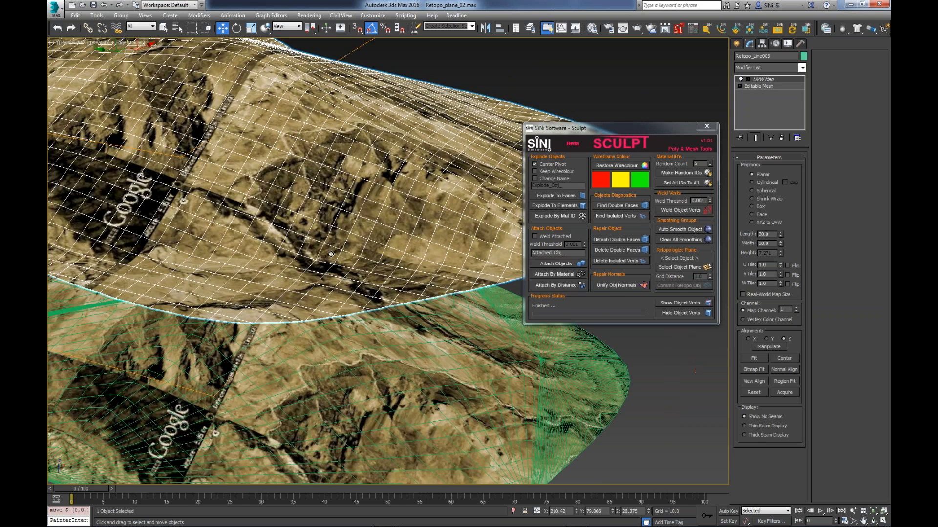
scroll(331, 254, down, 4)
- Delete the retopologized terrain copy and select the original textured terrain
click(375, 350)
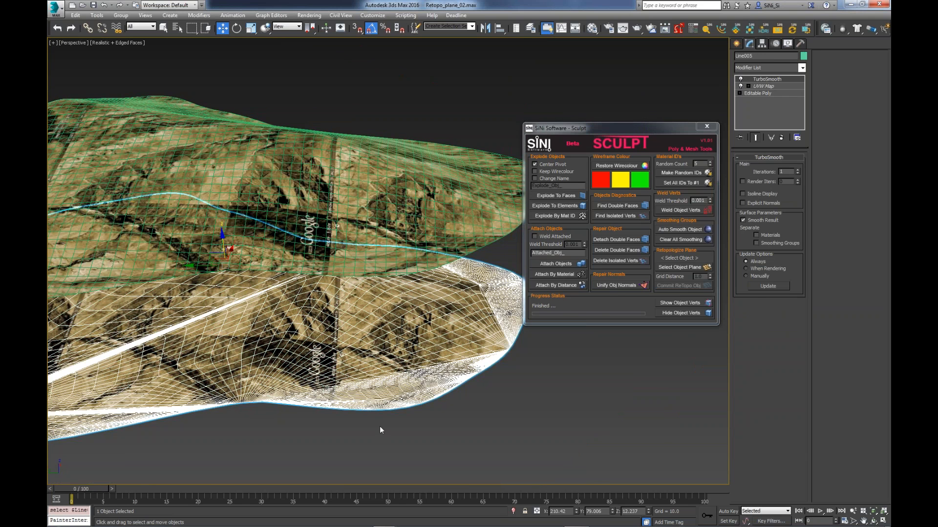
click(396, 231)
key(Delete)
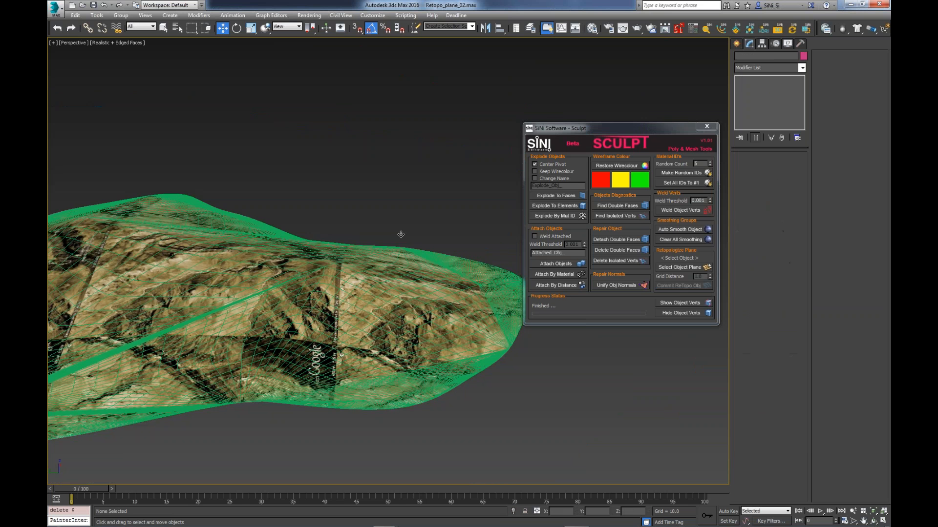
click(426, 301)
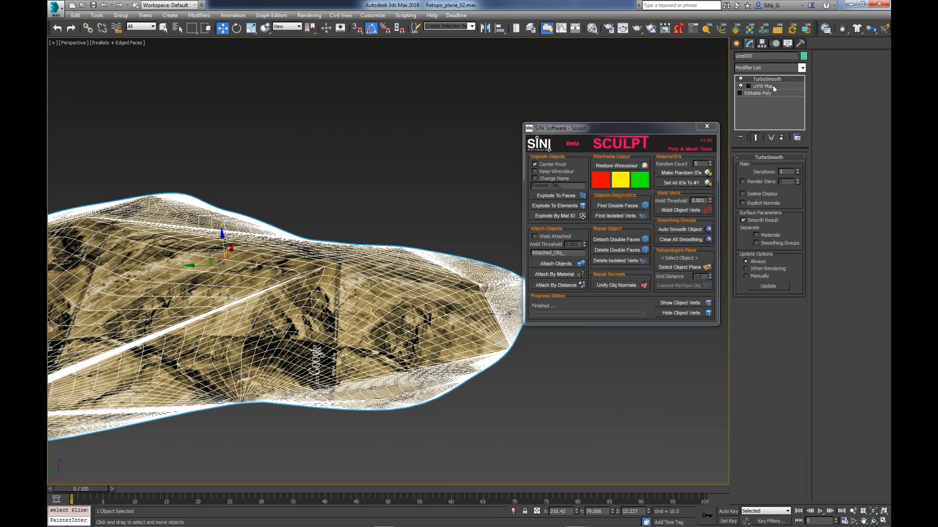
- Examine the overlapping Google Earth terrain tiles beside the torus, selecting individual tiles to see their extents
scroll(445, 335, down, 2)
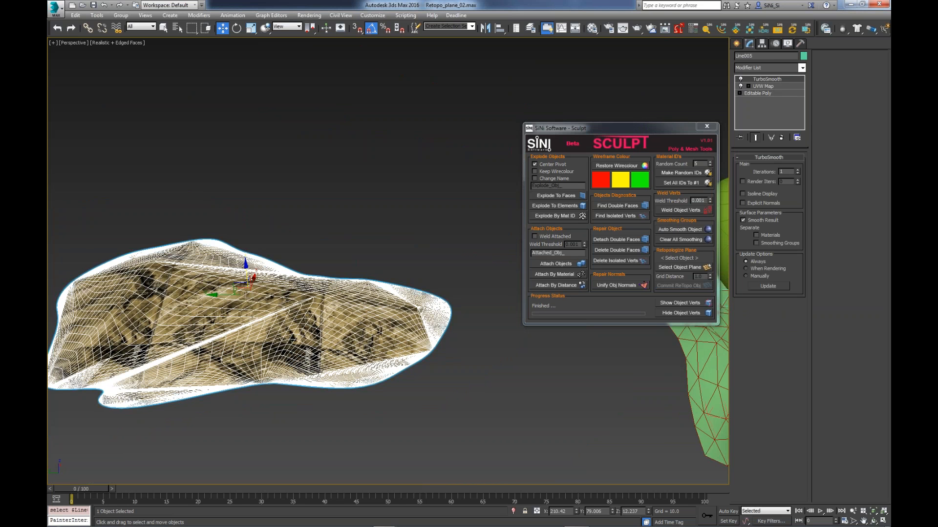
alt+middle_drag(446, 341, 494, 362)
middle_drag(488, 361, 472, 397)
scroll(423, 397, down, 3)
middle_drag(461, 295, 459, 371)
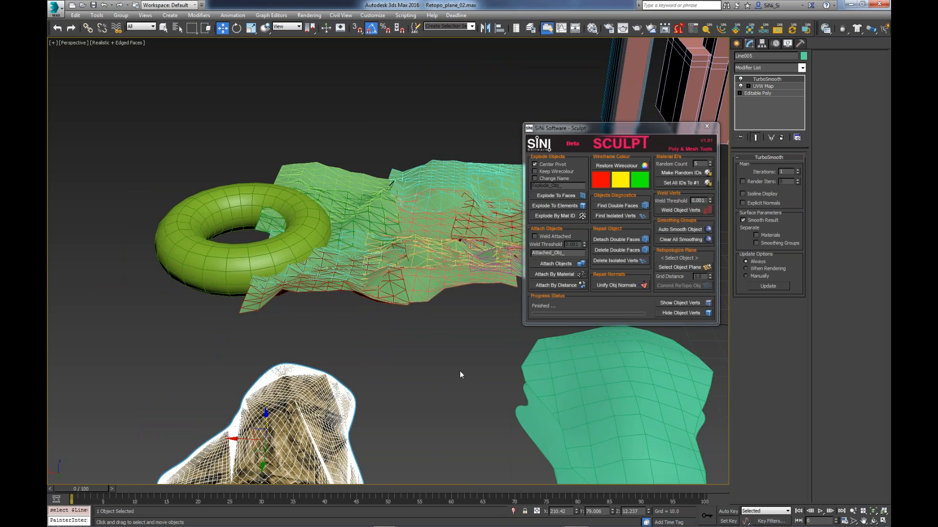
drag(599, 133, 691, 119)
alt+middle_drag(493, 249, 490, 278)
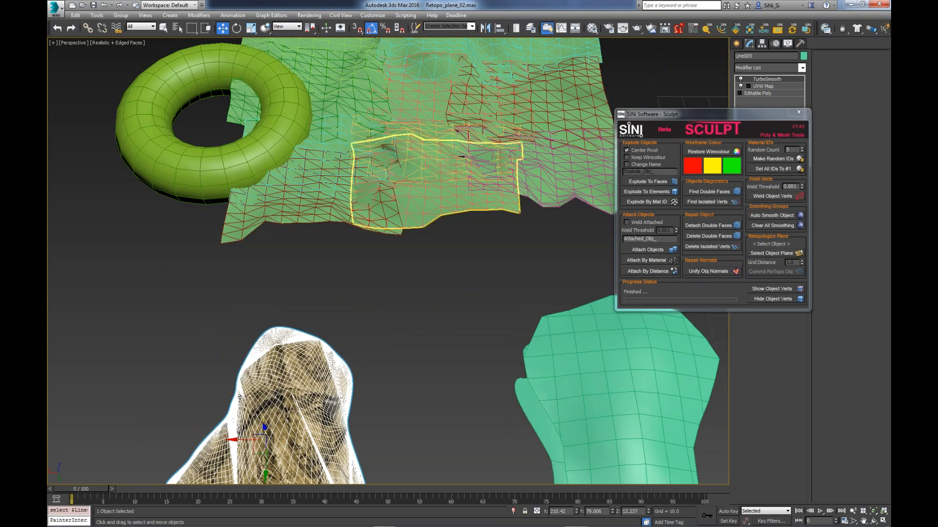
click(459, 188)
middle_drag(459, 188, 422, 271)
drag(698, 115, 156, 111)
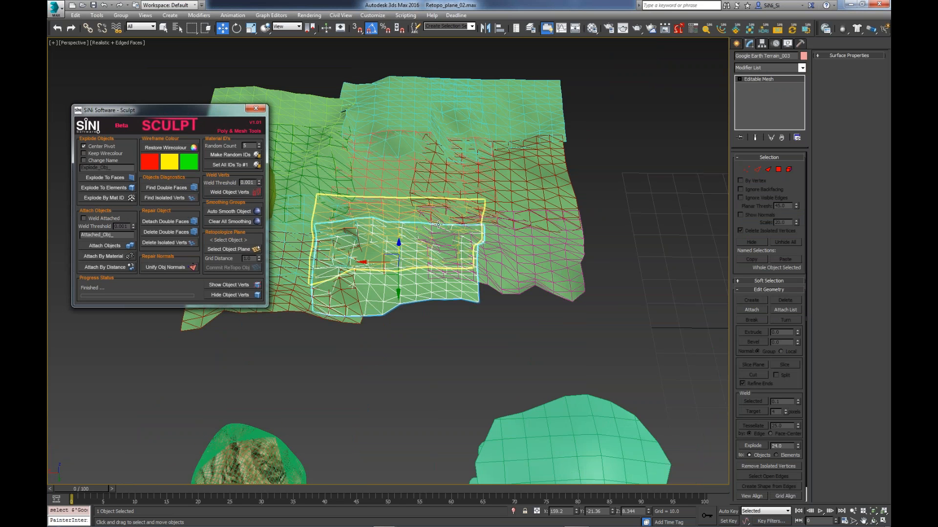
middle_drag(438, 225, 523, 312)
click(508, 293)
click(562, 228)
click(577, 307)
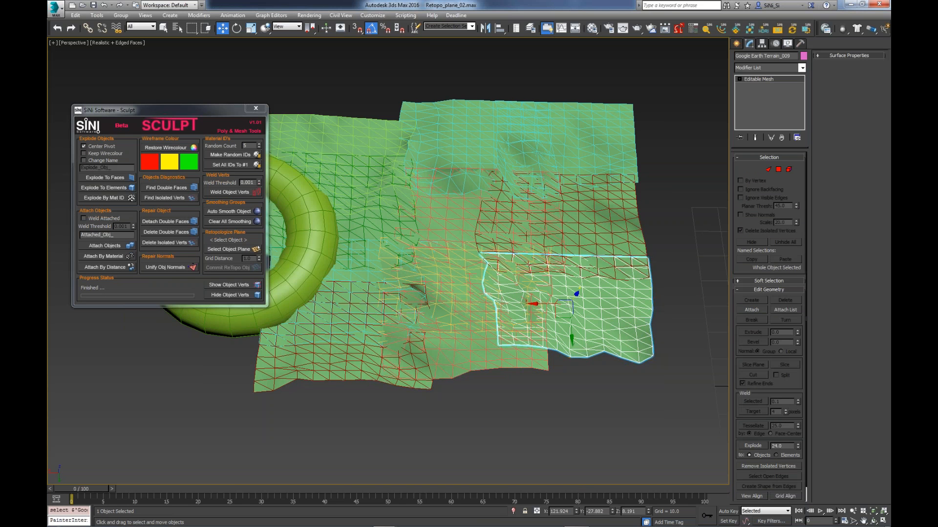
- Select all the terrain tiles together with the torus and attach them into one object in Sculpt
click(379, 306)
middle_drag(450, 296, 472, 291)
alt+middle_drag(473, 291, 473, 279)
mouse_move(679, 102)
mouse_down()
mouse_move(614, 165)
mouse_move(294, 375)
mouse_up()
click(125, 247)
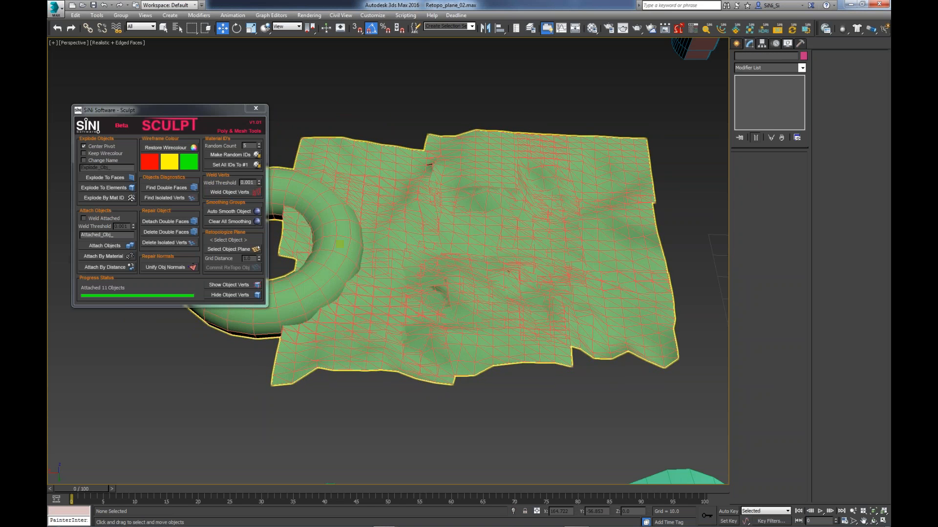
- Retopologize the attached terrain and torus object in Sculpt using a finer grid distance
click(267, 230)
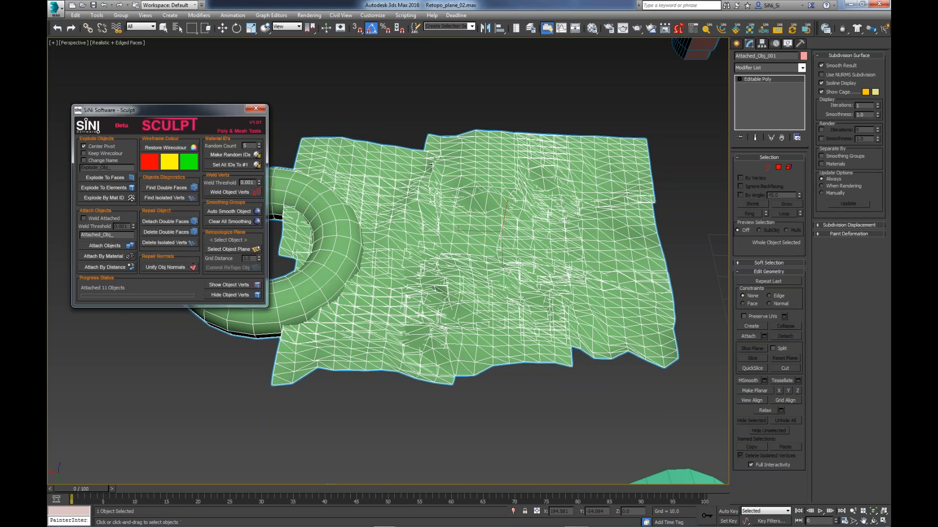
click(258, 249)
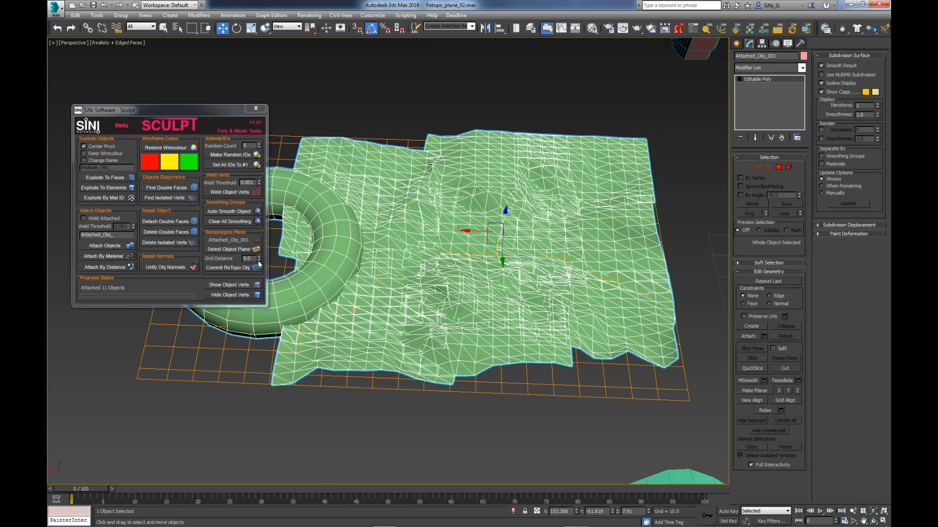
drag(259, 260, 258, 288)
click(233, 268)
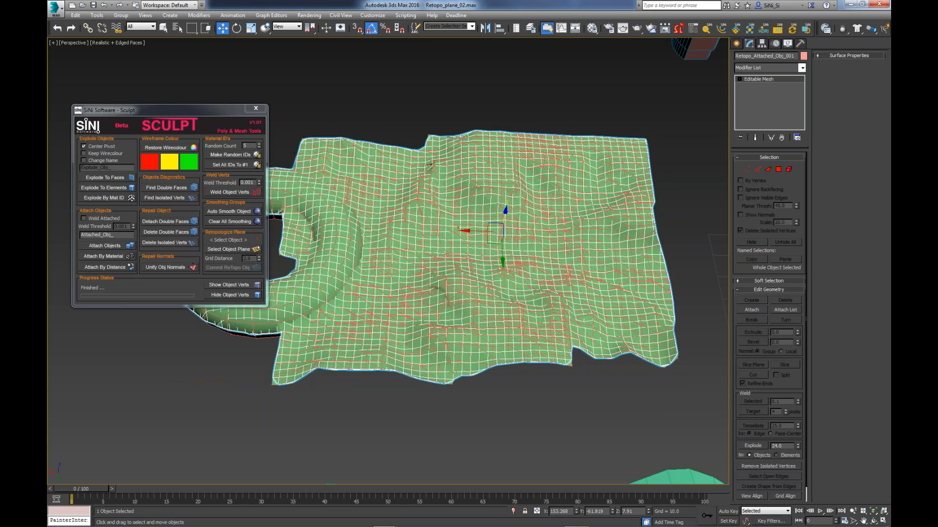
- Raise the retopologized terrain-and-torus mesh above its source and compare the two surfaces up close
alt+middle_drag(439, 289, 506, 228)
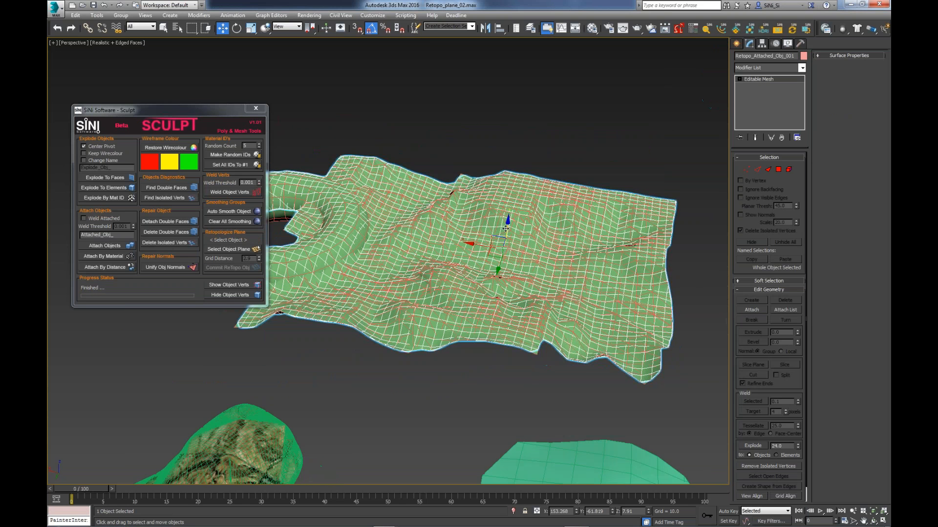
drag(506, 228, 511, 171)
alt+middle_drag(442, 315, 486, 355)
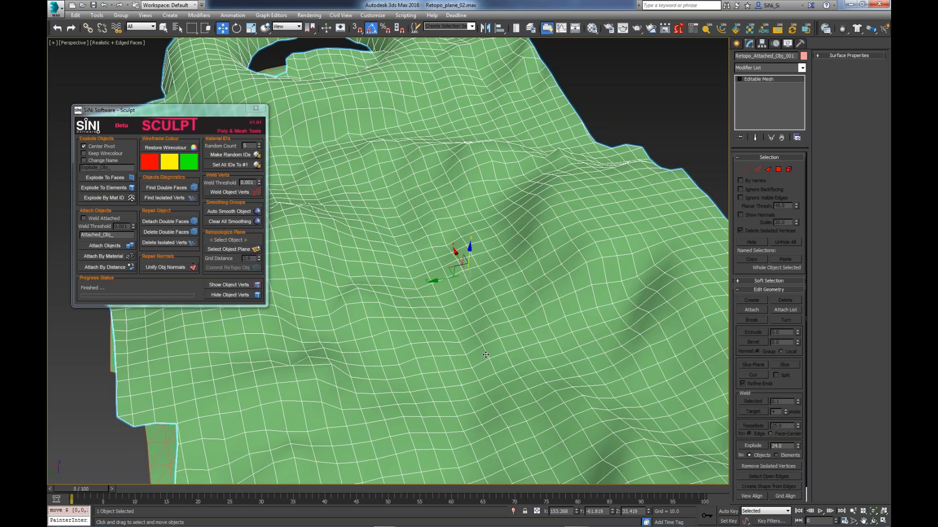
scroll(434, 300, down, 5)
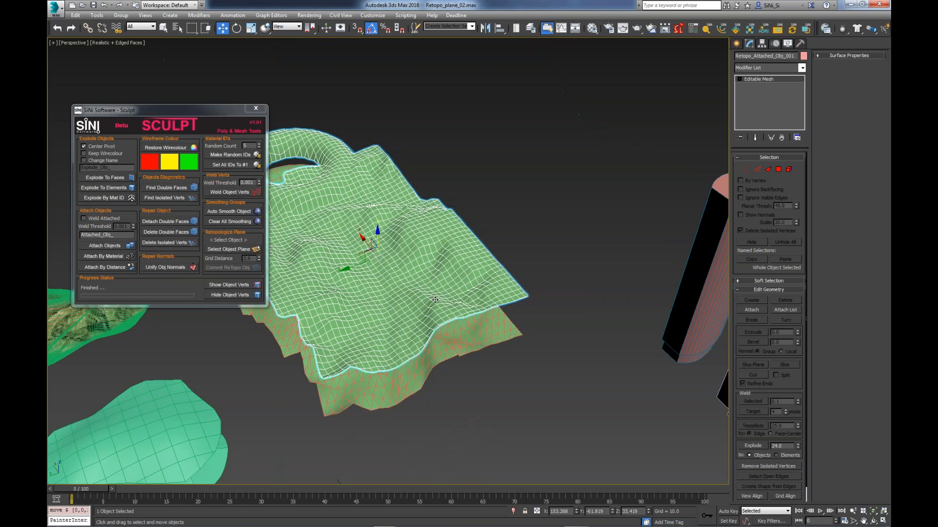
alt+middle_drag(435, 300, 439, 352)
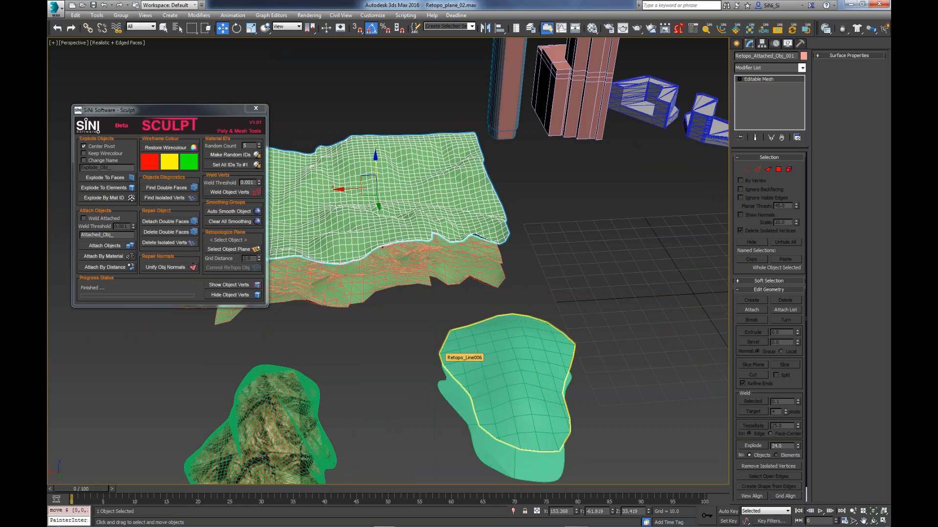
- Select one floor element of the stepped tower beside the SiNi logo and pull it out sideways
alt+middle_drag(442, 363, 478, 328)
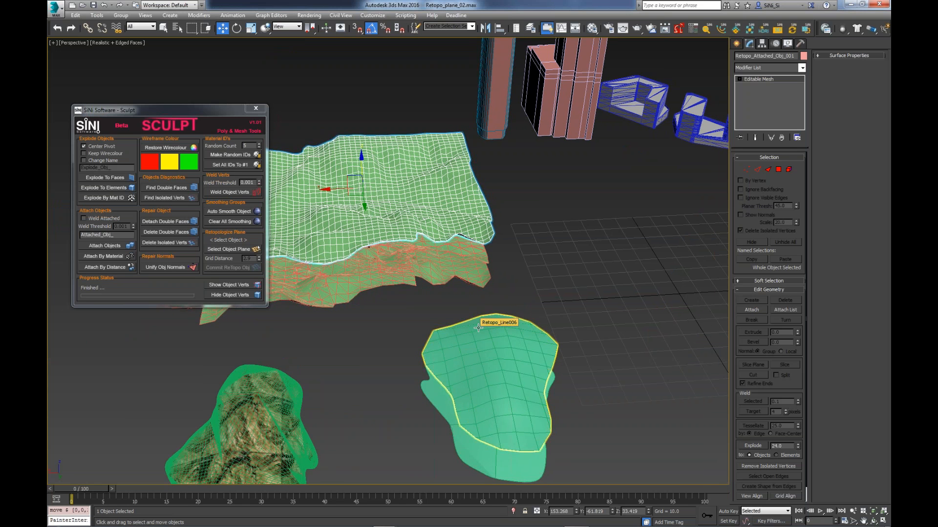
scroll(581, 256, down, 4)
click(633, 257)
middle_drag(636, 249, 562, 275)
scroll(562, 275, up, 3)
key(5)
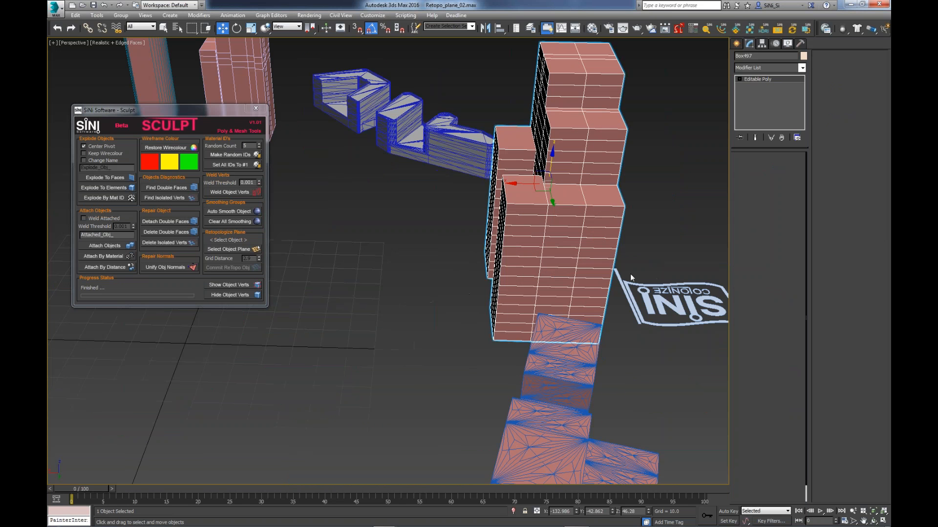
click(562, 274)
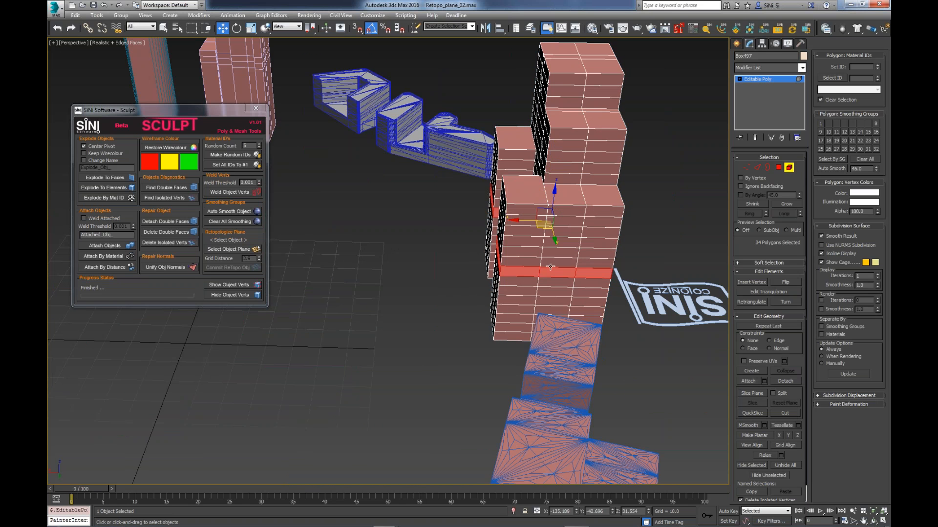
alt+middle_drag(562, 274, 590, 256)
drag(525, 223, 361, 226)
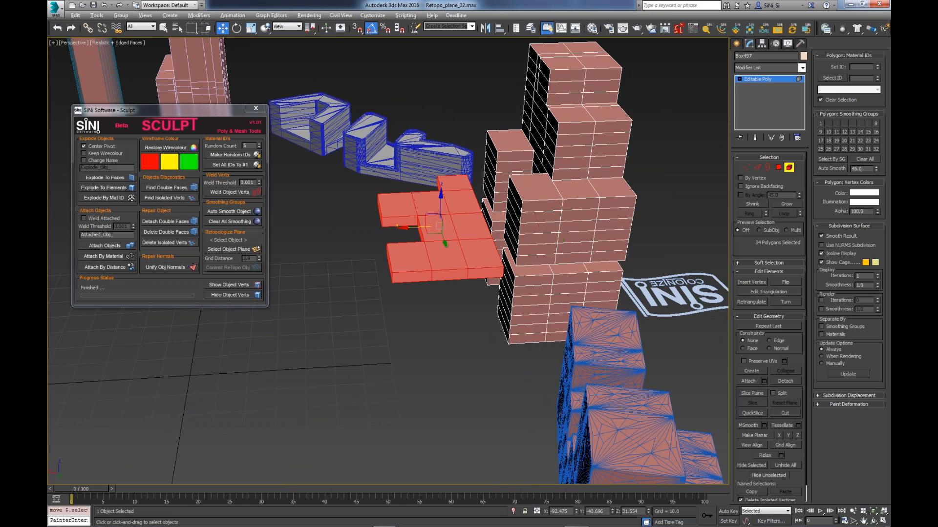
- Undo the floor element's move and leave element editing on the stepped tower
mouse_move(477, 308)
alt+middle_down()
mouse_move(520, 261)
mouse_move(472, 321)
alt+middle_up()
key(ctrl+z)
middle_drag(566, 310, 442, 348)
click(789, 168)
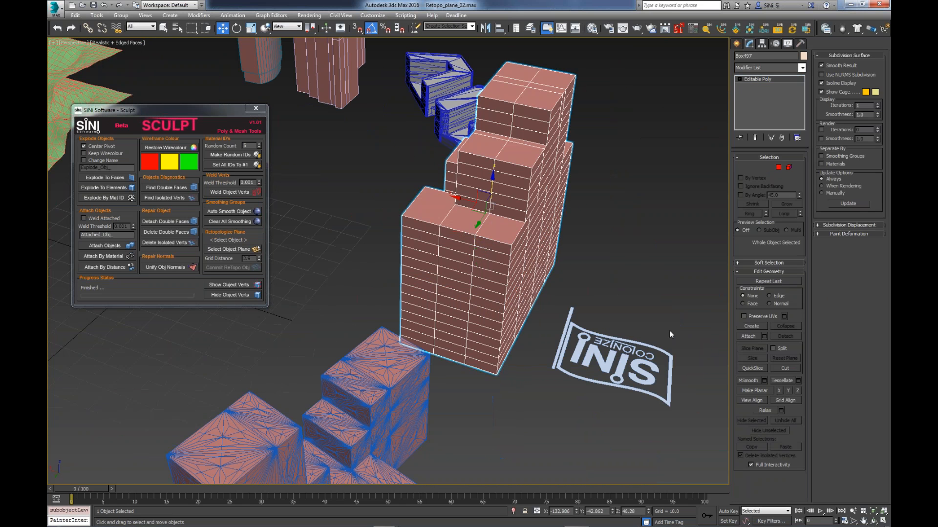
- Colonize the stepped tower into a massing model by picking it with the ColoNize logo object, and check it in isolation
click(642, 369)
alt+middle_drag(642, 370, 621, 352)
click(767, 219)
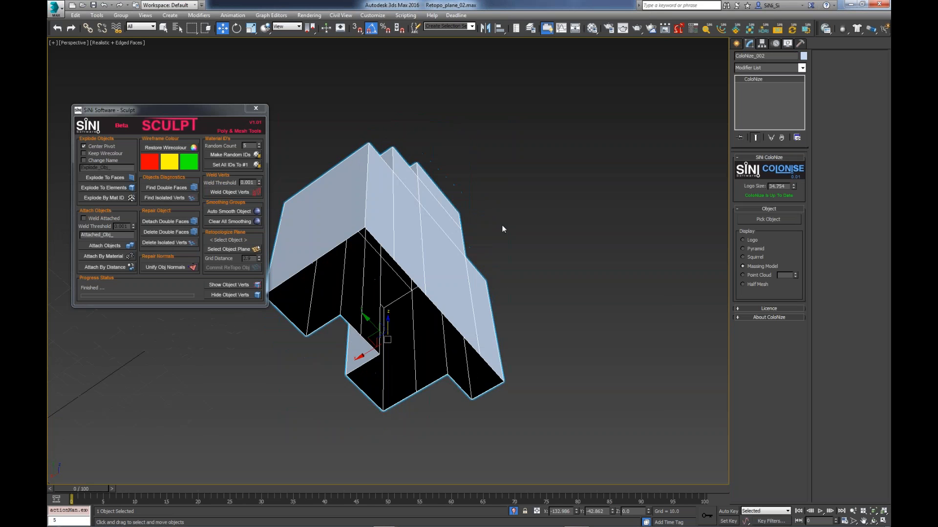
alt+middle_drag(503, 229, 515, 311)
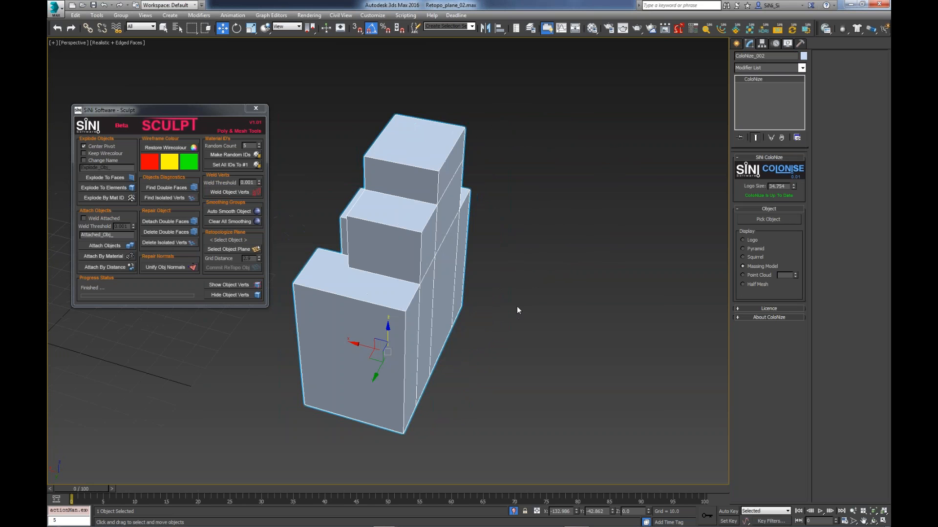
click(514, 512)
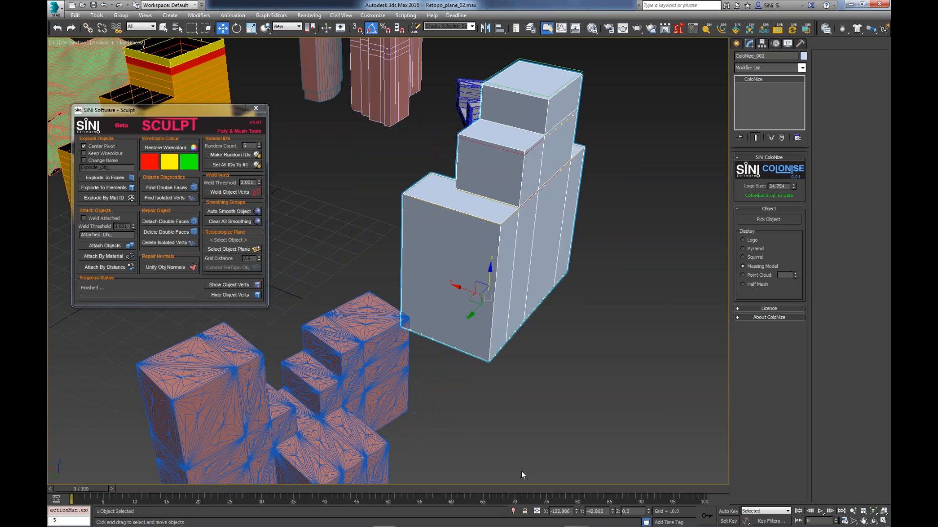
- Delete the coloured building at the grid origin and reselect the stepped tower's massing model
scroll(390, 293, down, 3)
alt+middle_drag(373, 293, 426, 308)
middle_drag(660, 423, 645, 395)
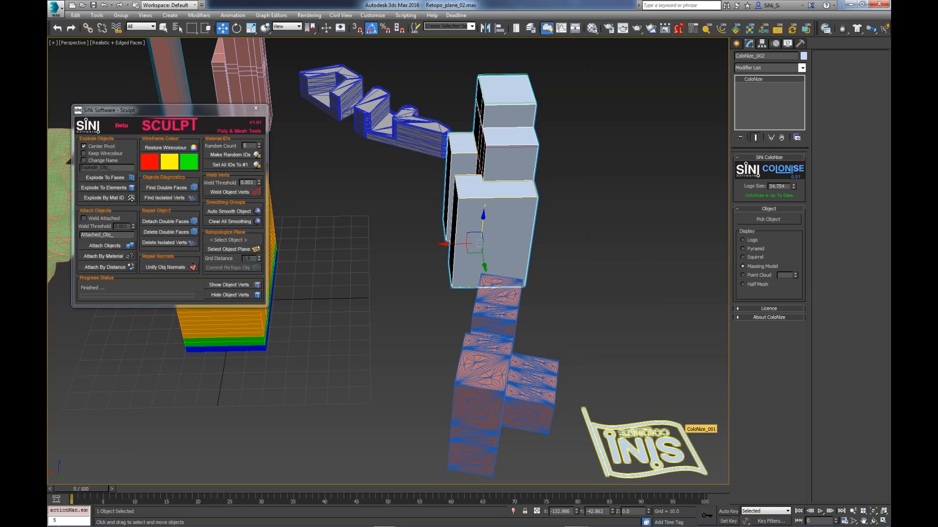
middle_drag(315, 352, 491, 383)
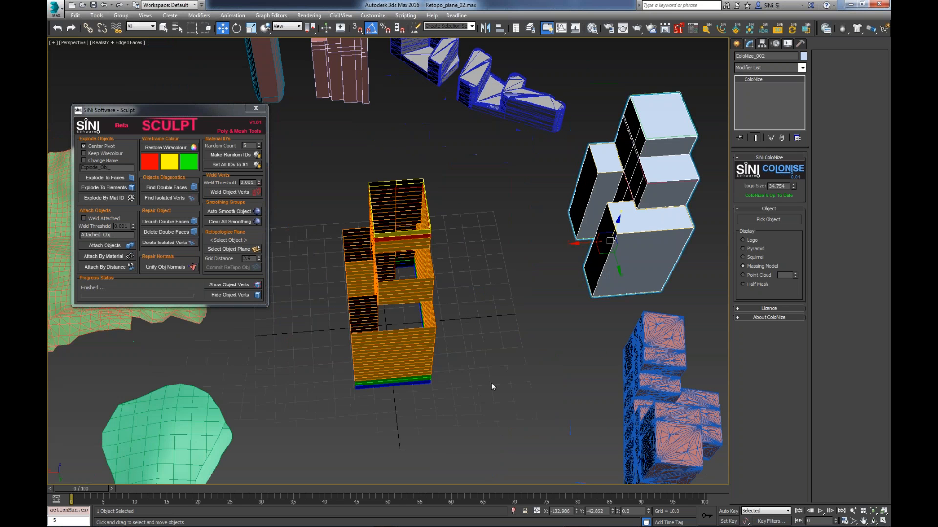
click(371, 371)
key(Delete)
click(621, 267)
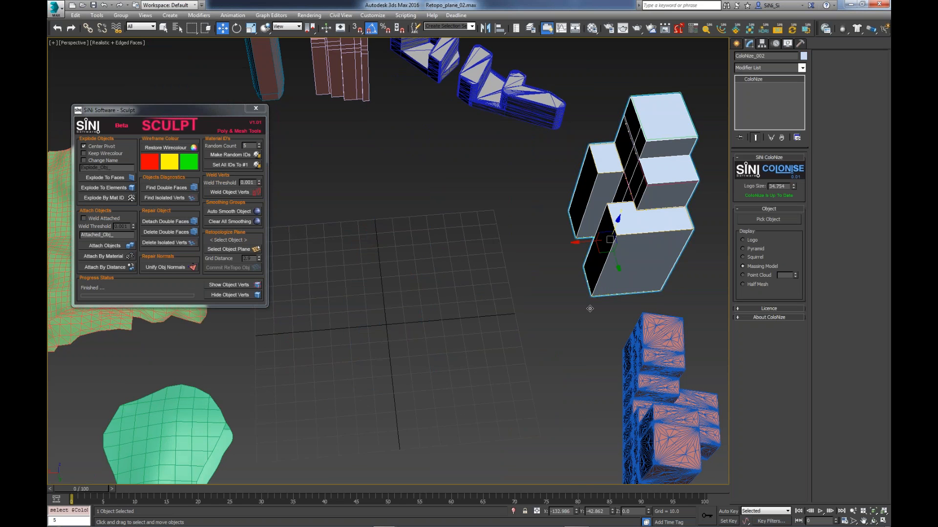
- Select the remaining ColoNize logo and pick the densely triangulated building cluster as its object
alt+middle_drag(578, 297, 608, 311)
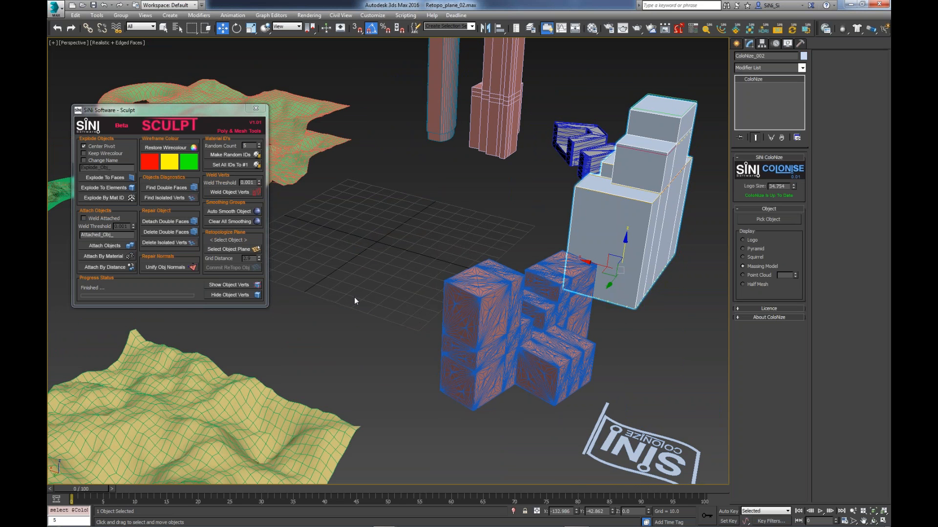
middle_drag(354, 300, 287, 293)
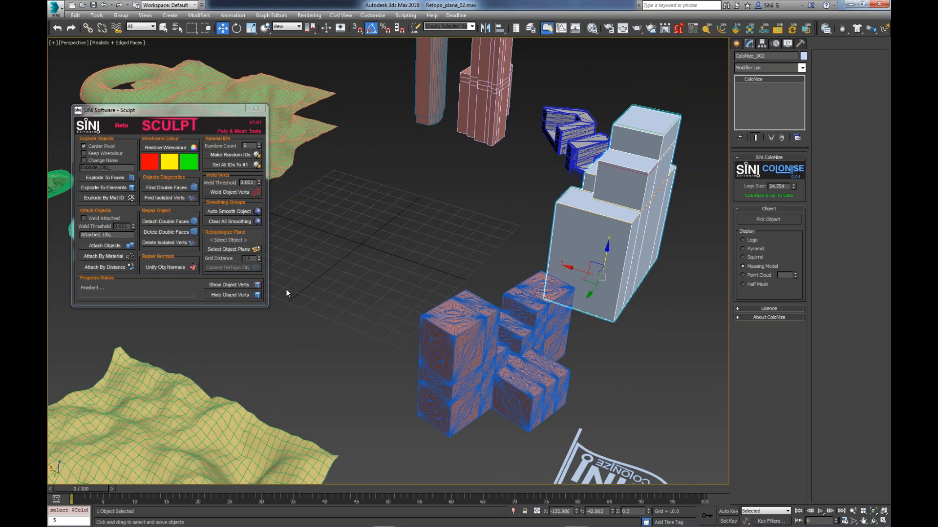
middle_drag(330, 251, 292, 248)
click(337, 270)
click(533, 390)
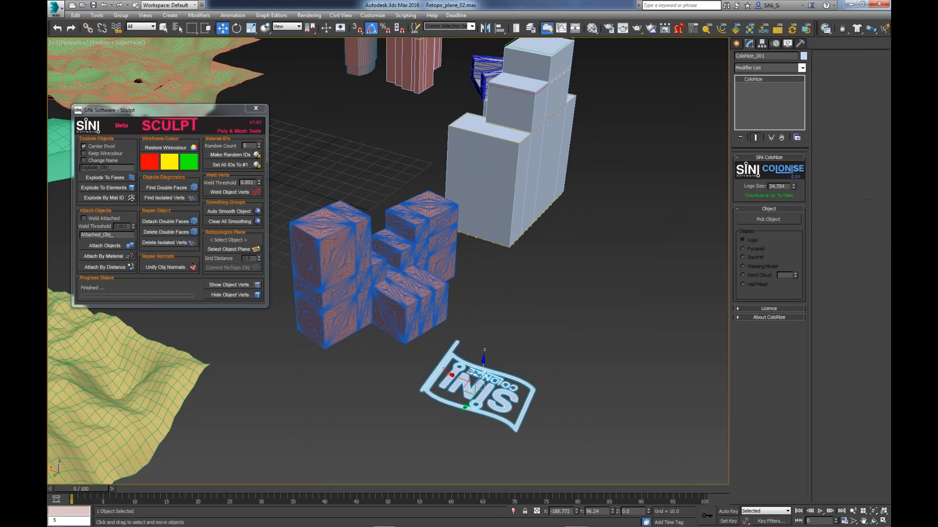
click(764, 222)
click(392, 274)
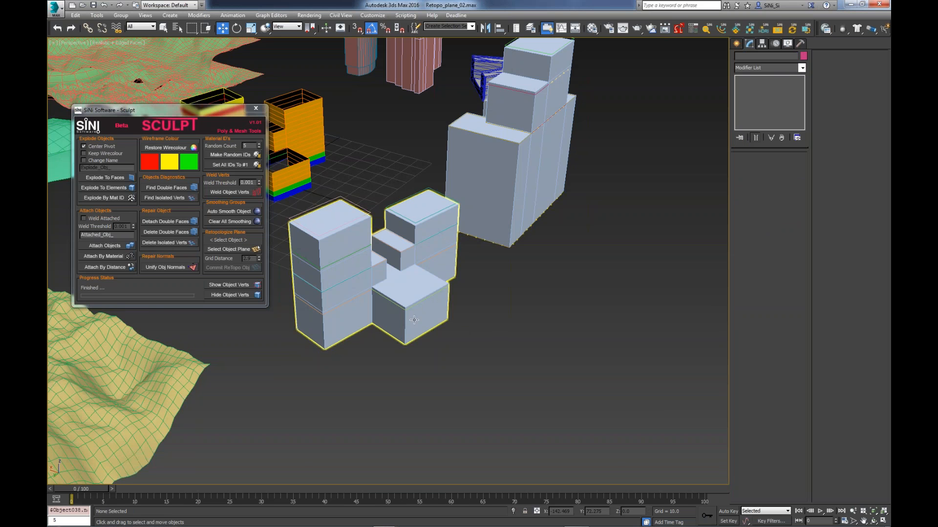
- Isolate the building cluster's massing model, examine it from below and all around, and exit isolation
click(411, 320)
key(alt+q)
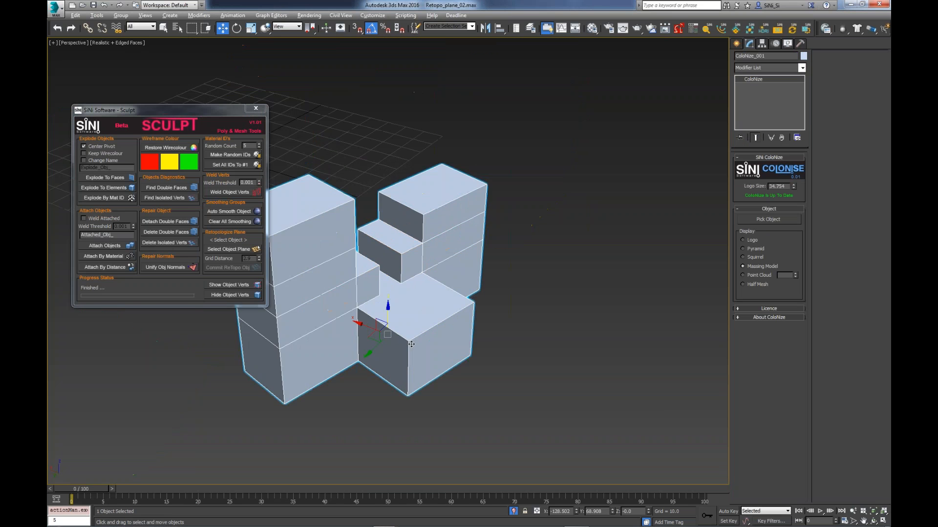
alt+middle_drag(412, 340, 402, 289)
scroll(402, 289, up, 5)
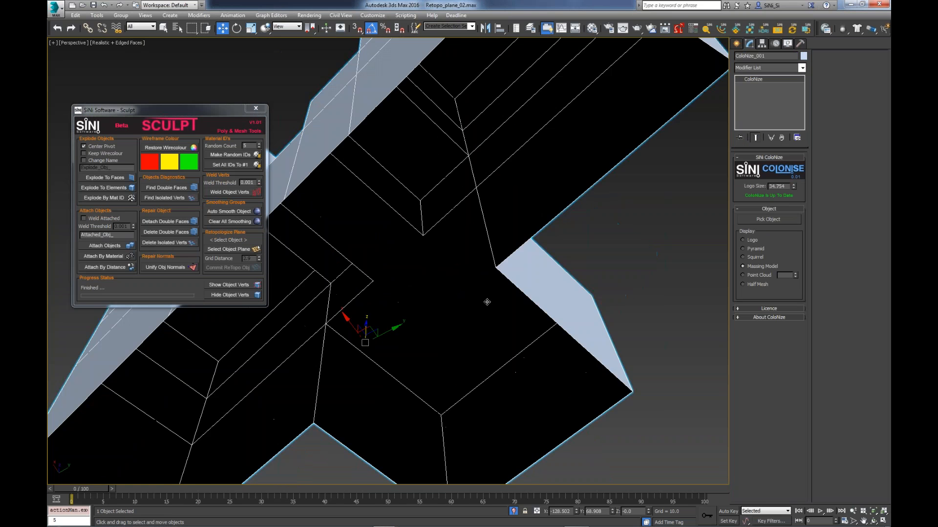
alt+middle_drag(487, 303, 282, 332)
alt+middle_drag(367, 327, 450, 347)
scroll(454, 350, down, 3)
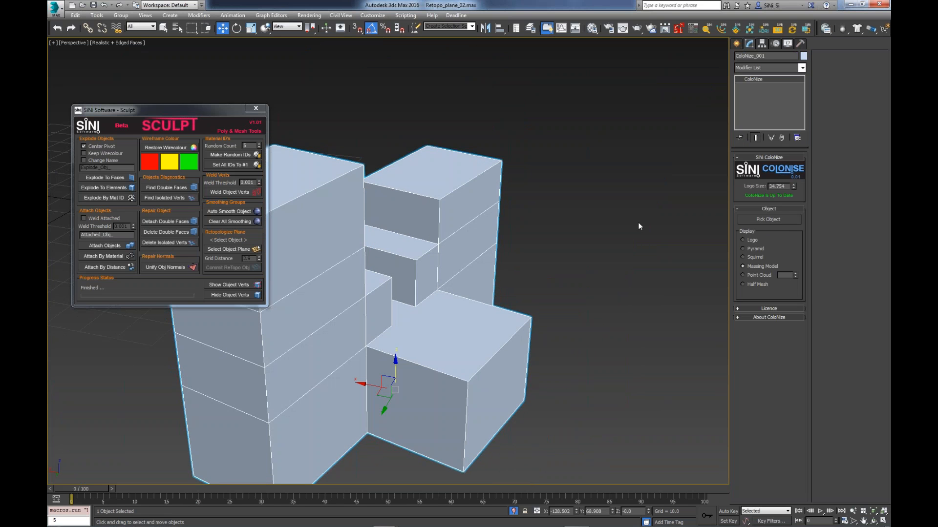
middle_drag(538, 245, 581, 233)
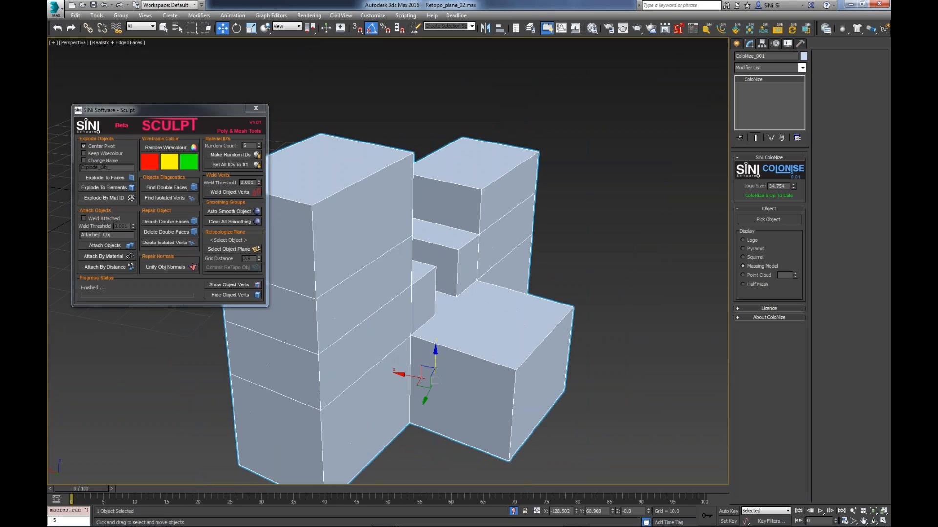
click(514, 511)
- Select the two pink towers and two blue buildings together and detach their double faces in Sculpt
drag(180, 113, 148, 140)
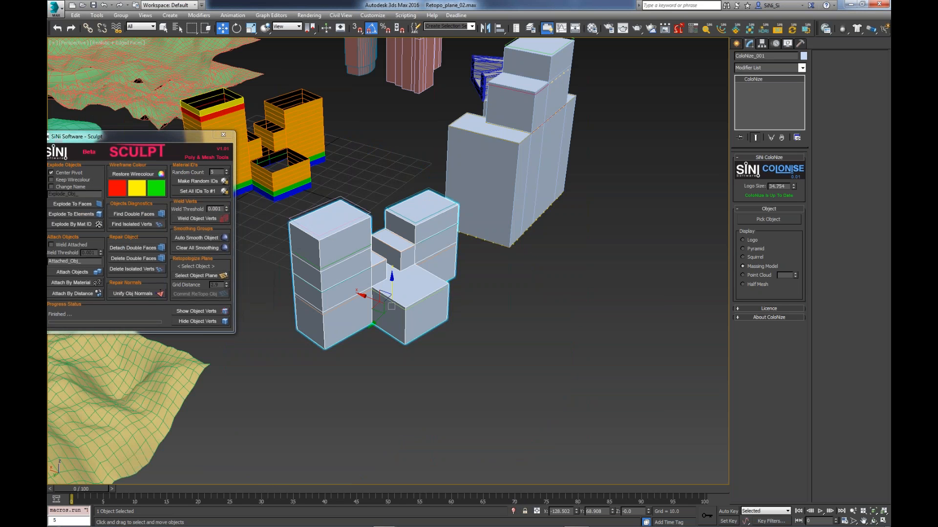
alt+middle_drag(274, 189, 578, 346)
drag(568, 236, 259, 270)
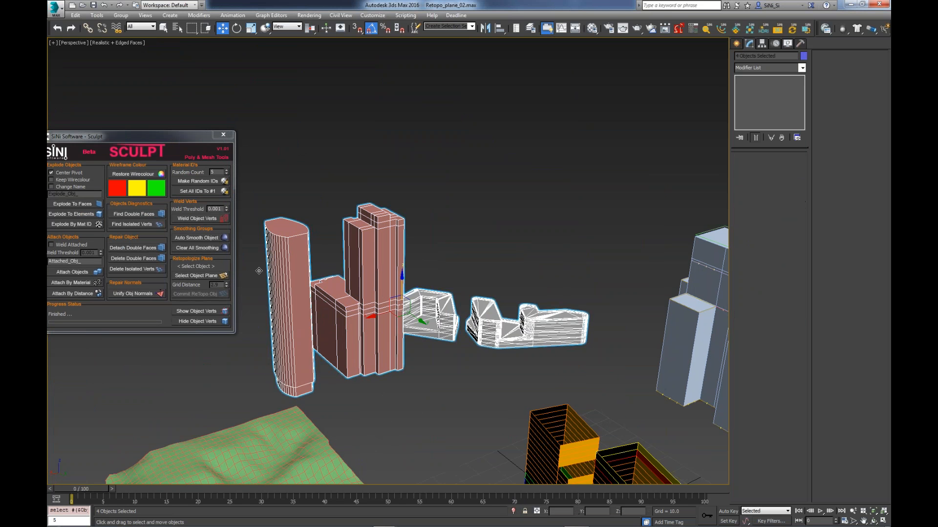
click(140, 247)
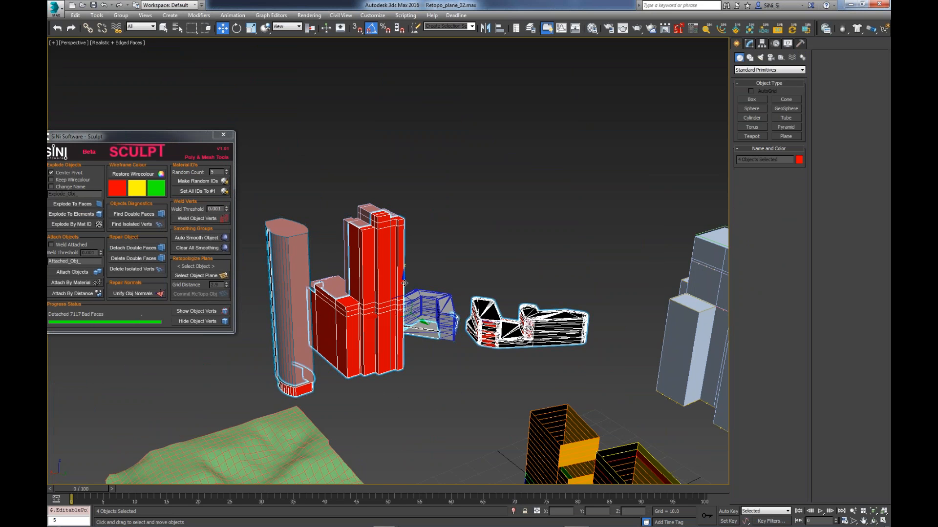
- Lift the detached double faces above the four buildings and delete them
drag(409, 286, 409, 179)
alt+middle_drag(532, 326, 466, 338)
alt+middle_drag(405, 172, 480, 231)
key(Delete)
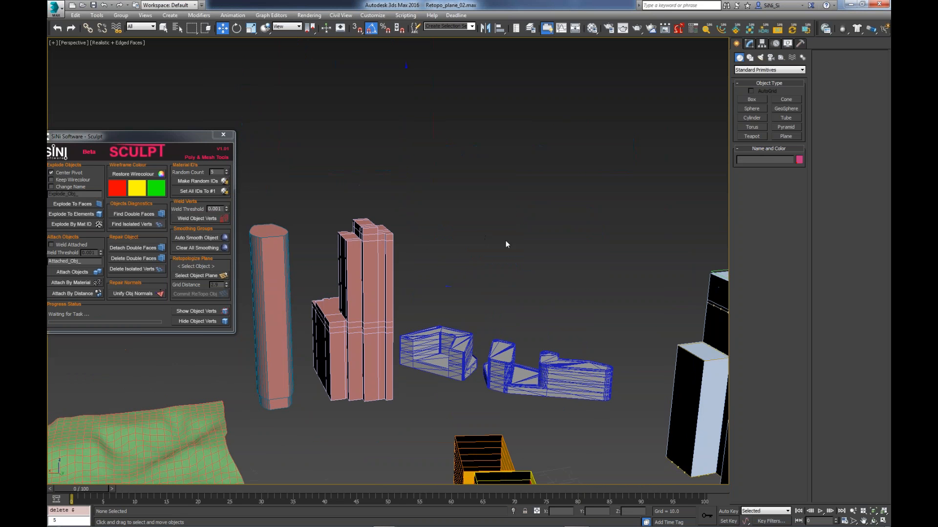
- Move the Sculpt window away from the buildings and select the yellow terrain plane
middle_drag(582, 321, 549, 256)
scroll(549, 256, down, 6)
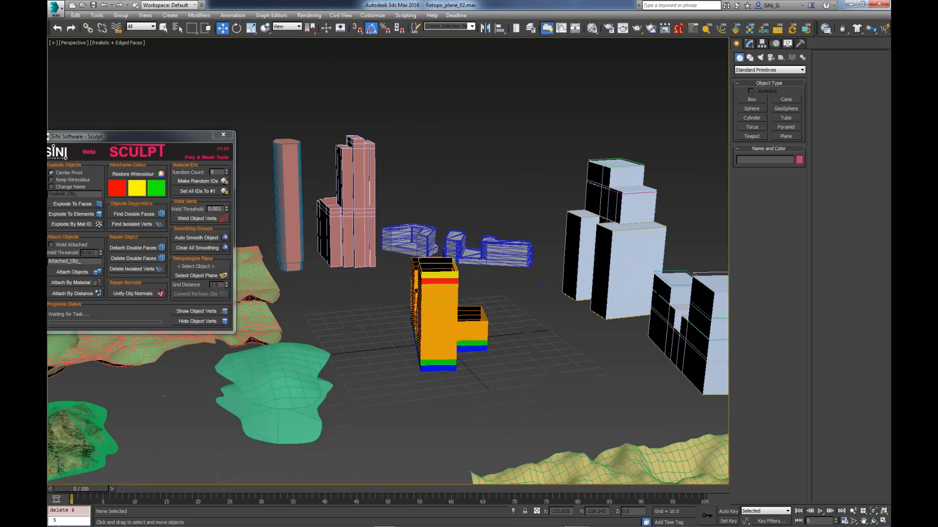
drag(200, 135, 385, 117)
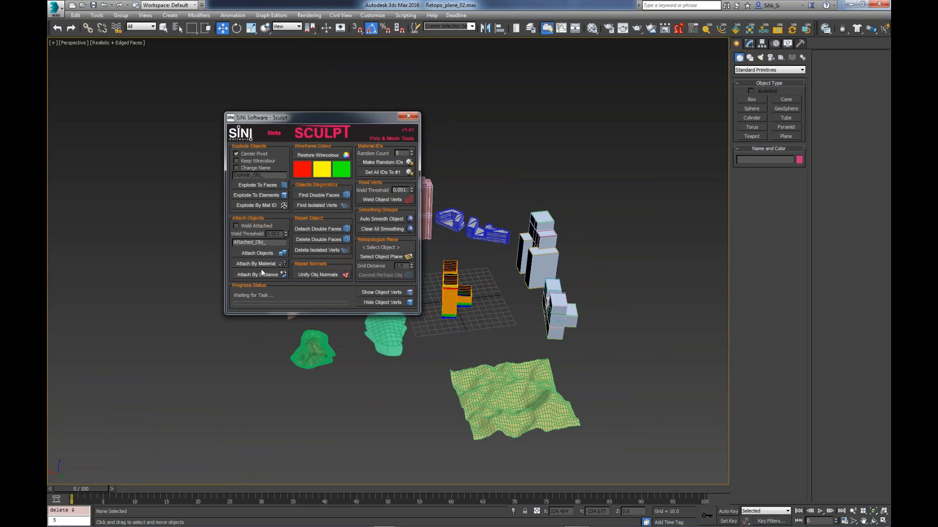
middle_drag(500, 321, 501, 310)
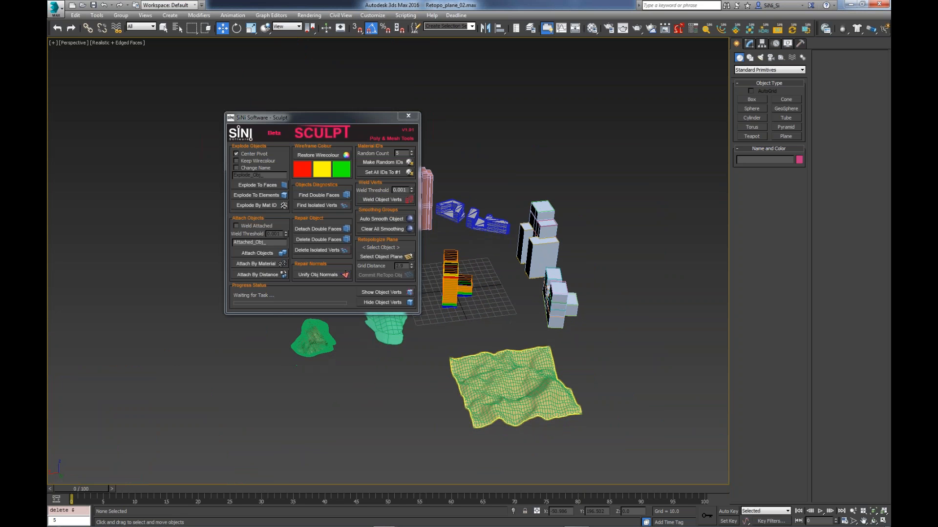
scroll(532, 384, up, 5)
click(533, 383)
mouse_move(532, 384)
alt+middle_down()
mouse_move(518, 377)
mouse_move(510, 397)
alt+middle_up()
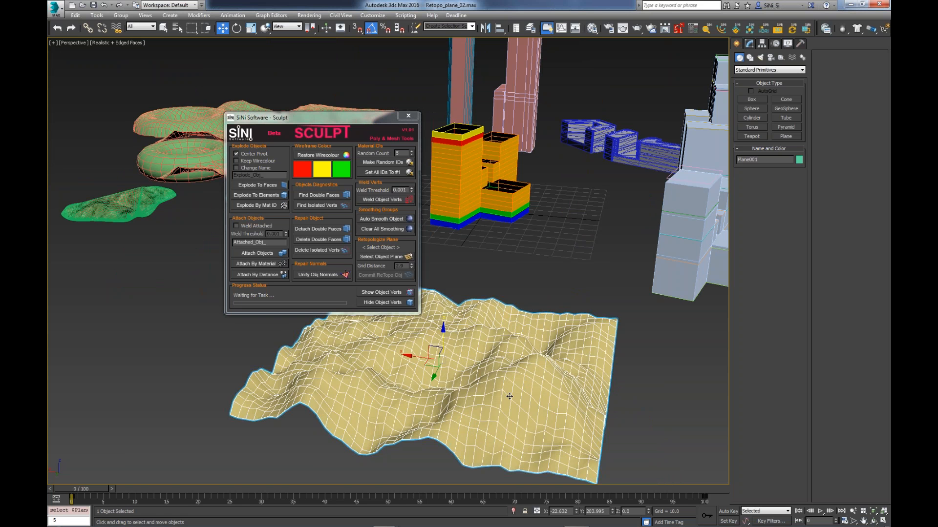
alt+middle_drag(518, 322, 515, 325)
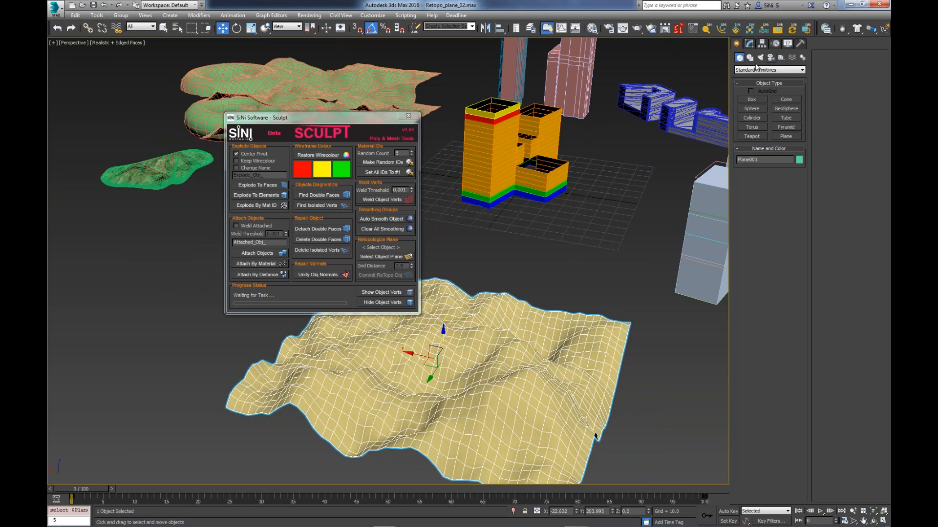
- Inspect the yellow terrain's base Plane parameters in its modifier stack and return to its Noise modifier
click(749, 43)
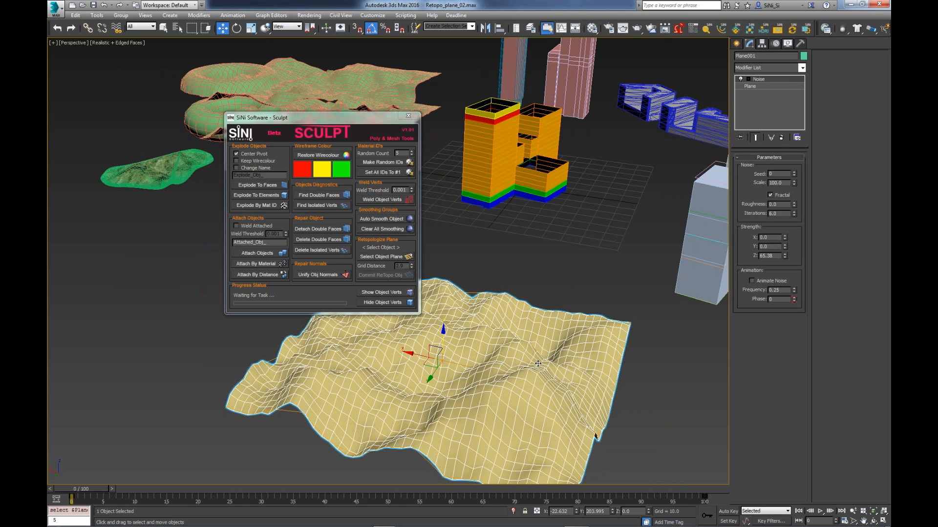
middle_drag(538, 364, 516, 347)
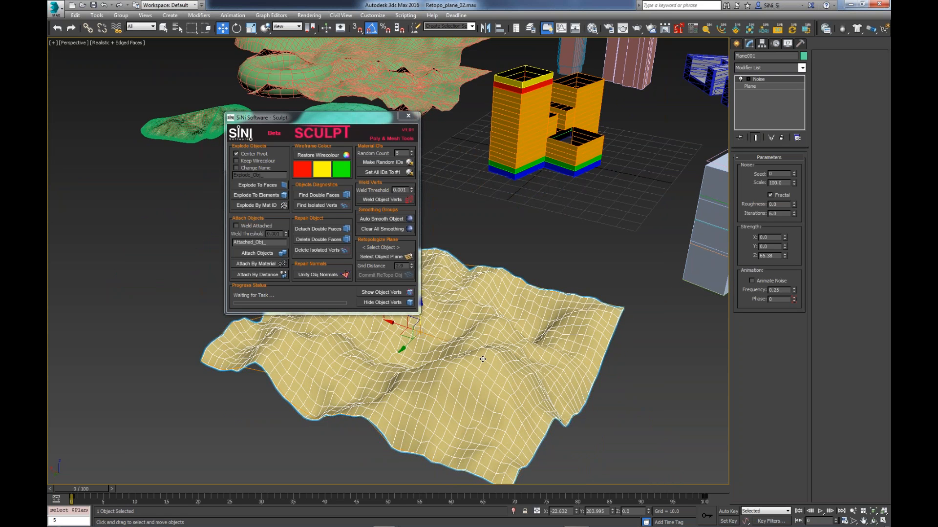
click(757, 86)
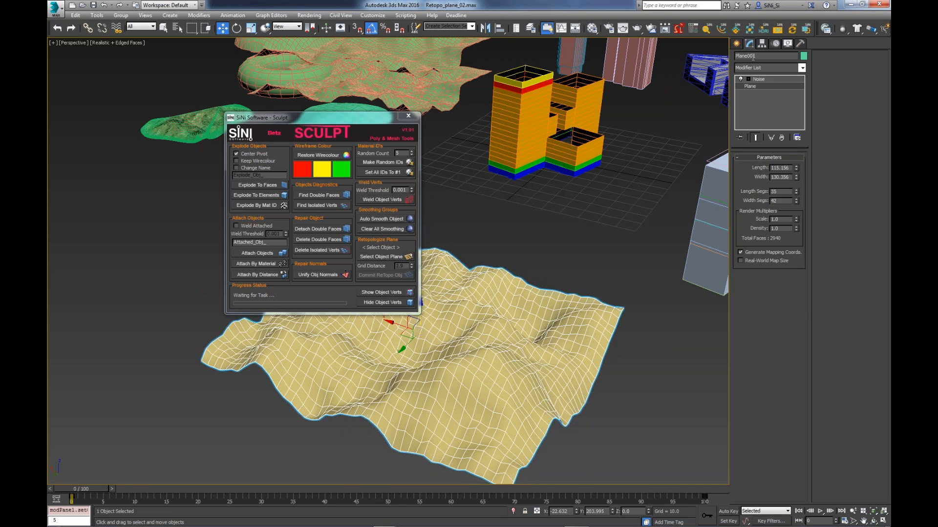
click(758, 78)
- Clear all smoothing from the terrain with Sculpt and examine its surface from several angles
click(372, 229)
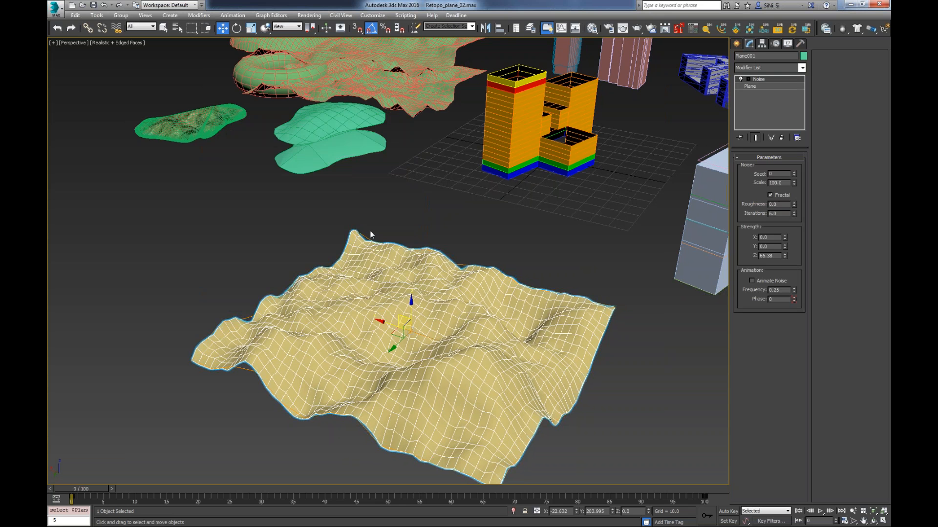
click(523, 388)
alt+middle_drag(594, 389, 463, 393)
scroll(463, 393, up, 5)
scroll(462, 393, down, 6)
alt+middle_drag(463, 392, 508, 392)
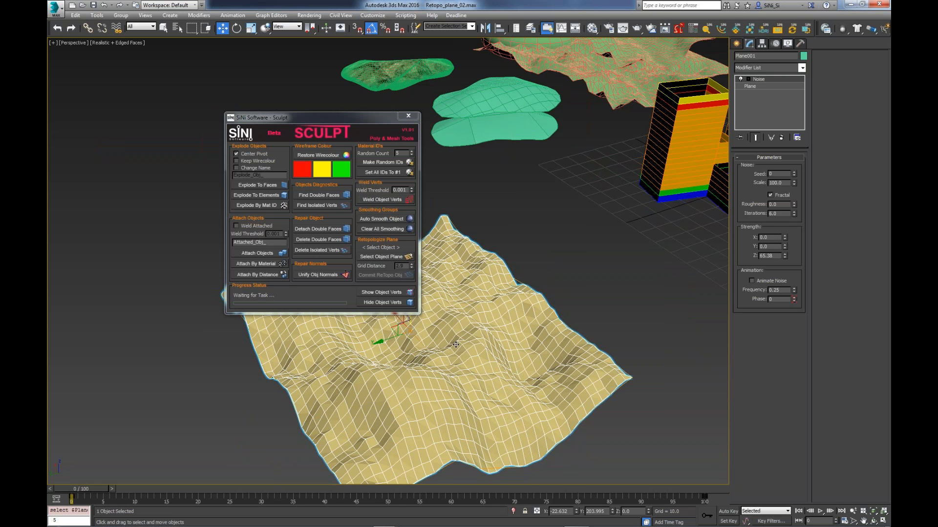
alt+middle_drag(460, 344, 429, 293)
- Auto-smooth the terrain with Sculpt and shift the Sculpt window further off its surface
click(397, 219)
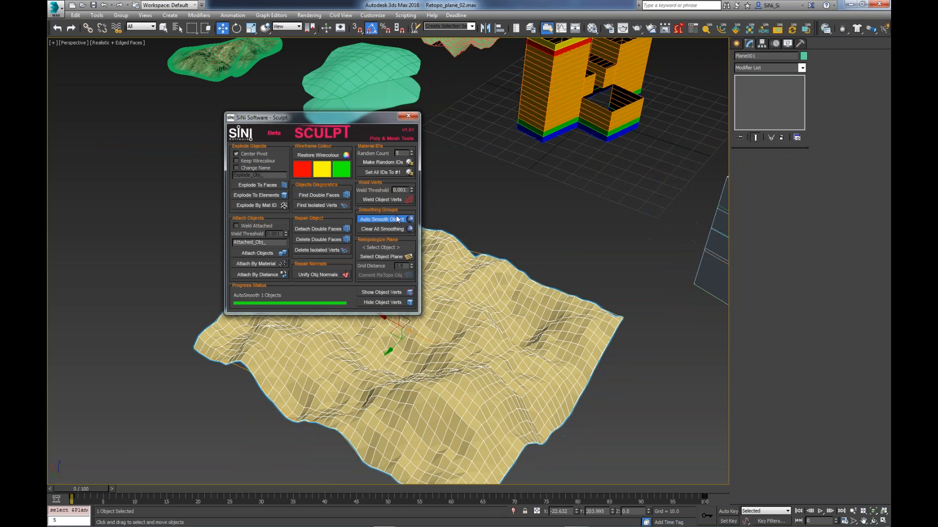
alt+middle_drag(453, 327, 470, 327)
drag(370, 117, 321, 122)
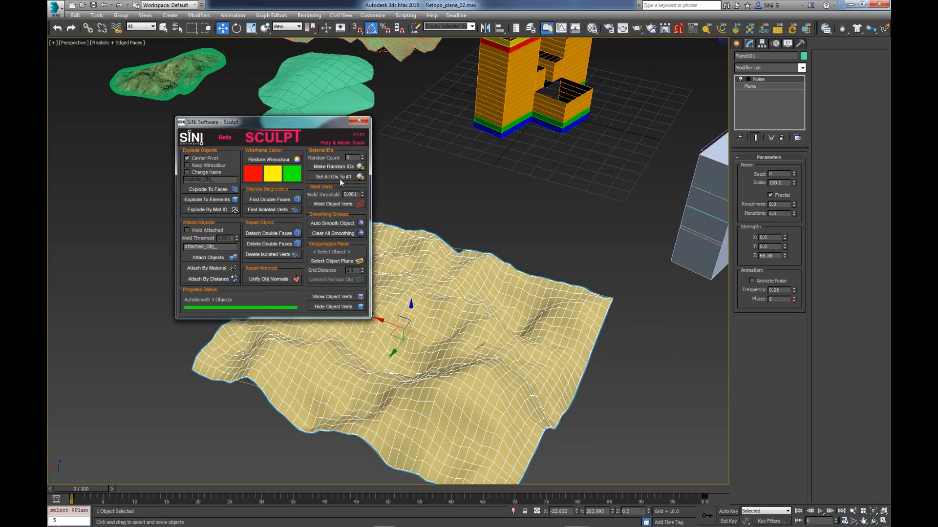
- Set Sculpt's random count to 3 and make random material IDs on the terrain
click(363, 159)
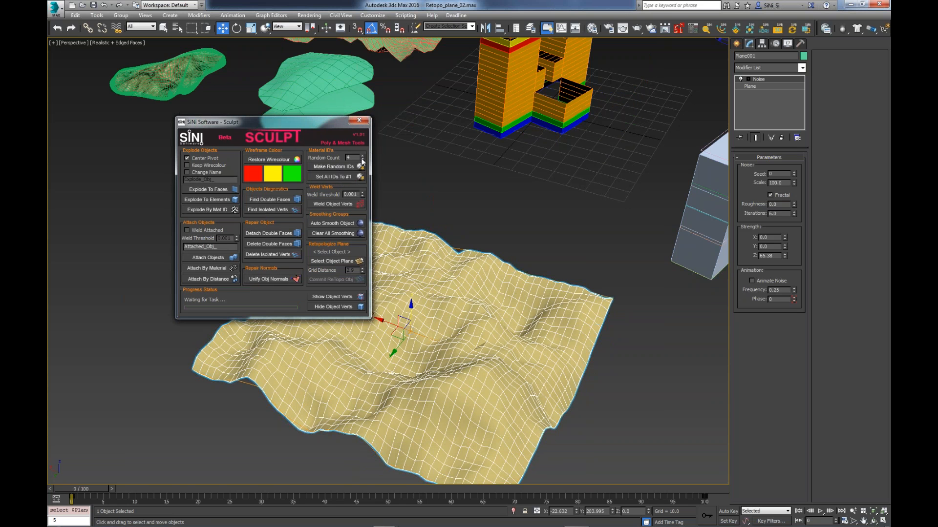
click(363, 160)
click(343, 167)
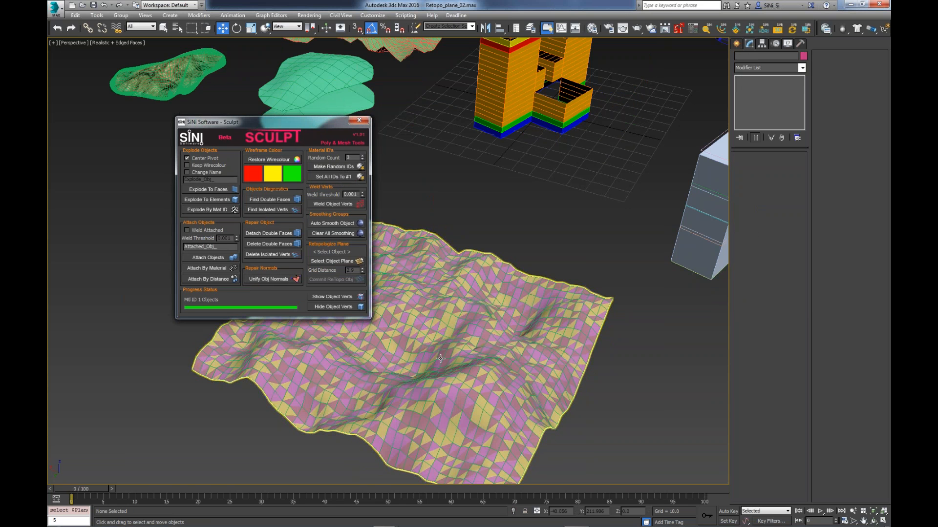
- Pick the terrain's Multi/Sub-Object material into the Material Editor's first sample slot and close the editor
alt+middle_drag(439, 359, 451, 366)
key(m)
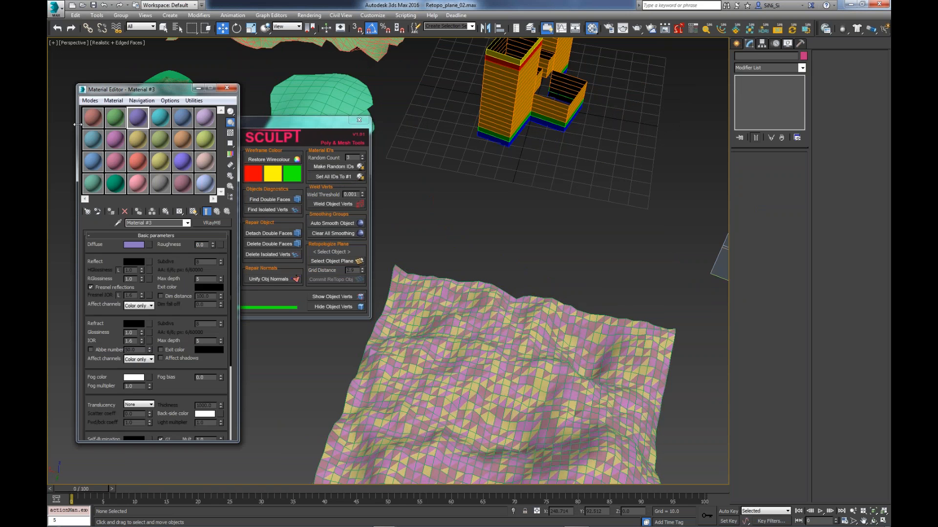
click(90, 122)
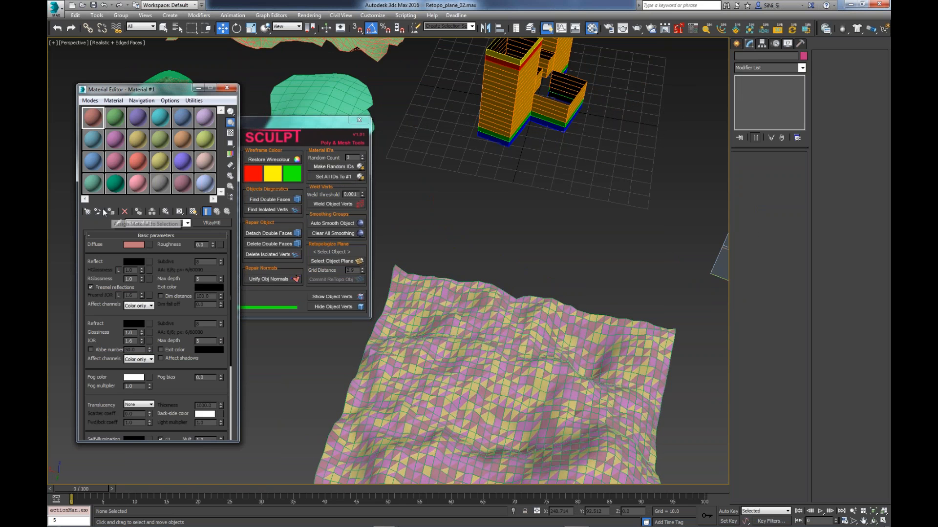
click(120, 223)
click(430, 337)
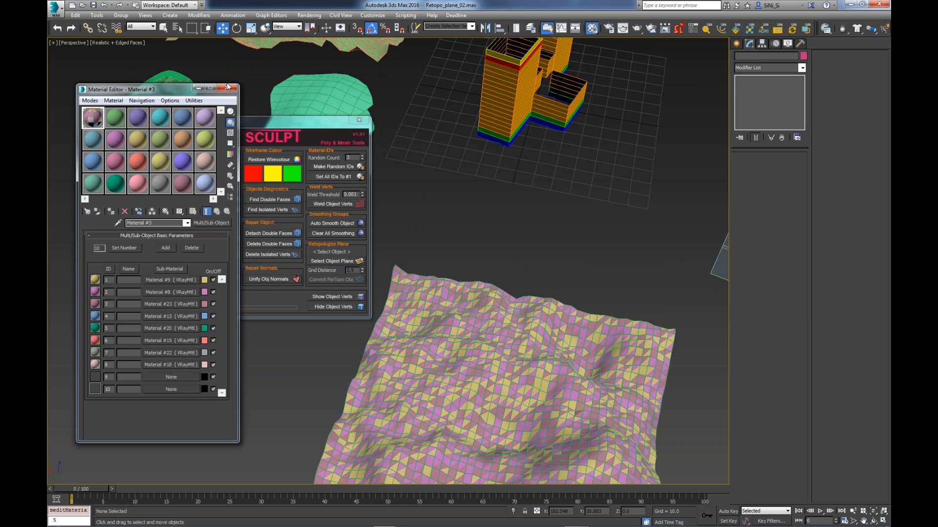
click(229, 87)
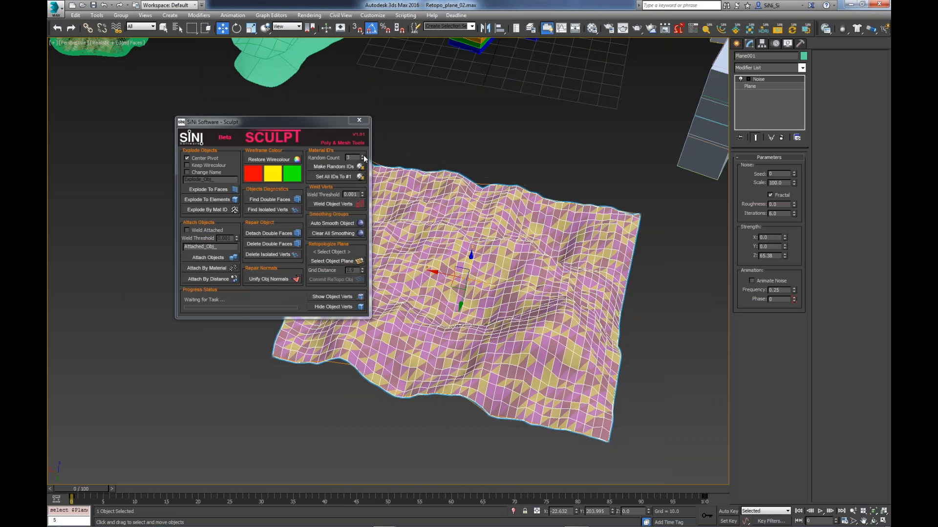
- Raise Sculpt's random count to 5 and regenerate the terrain's random material IDs
click(362, 157)
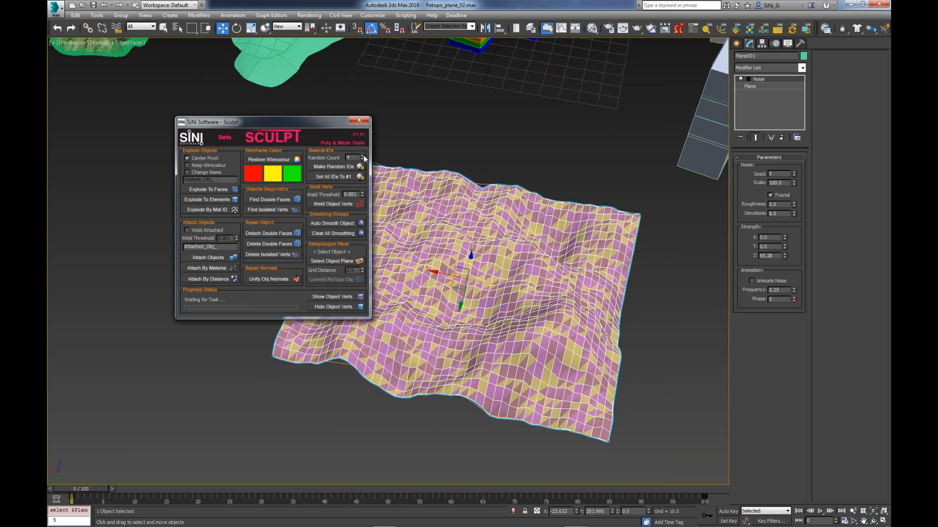
click(362, 156)
click(359, 167)
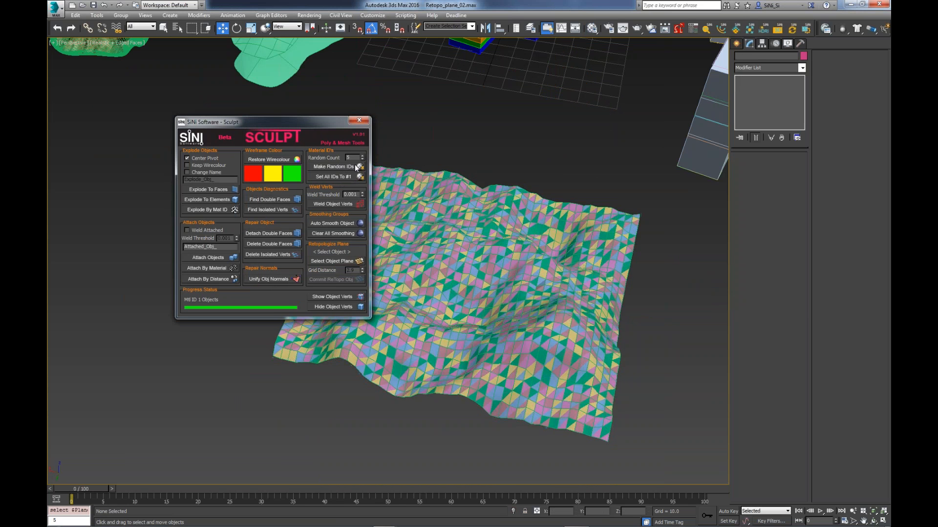
click(402, 196)
click(321, 168)
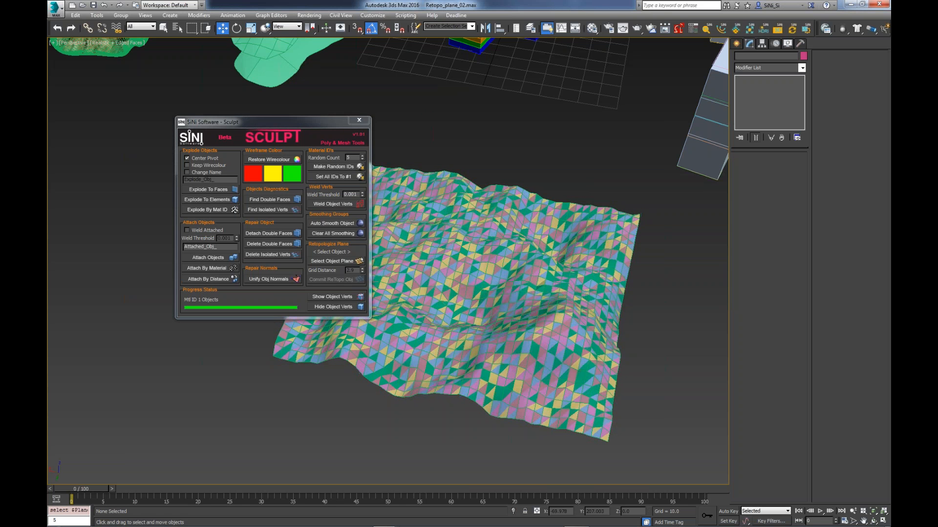
- Move the Sculpt window clear of the terrain, explode the terrain by material ID and select one of the resulting meshes
scroll(477, 322, up, 5)
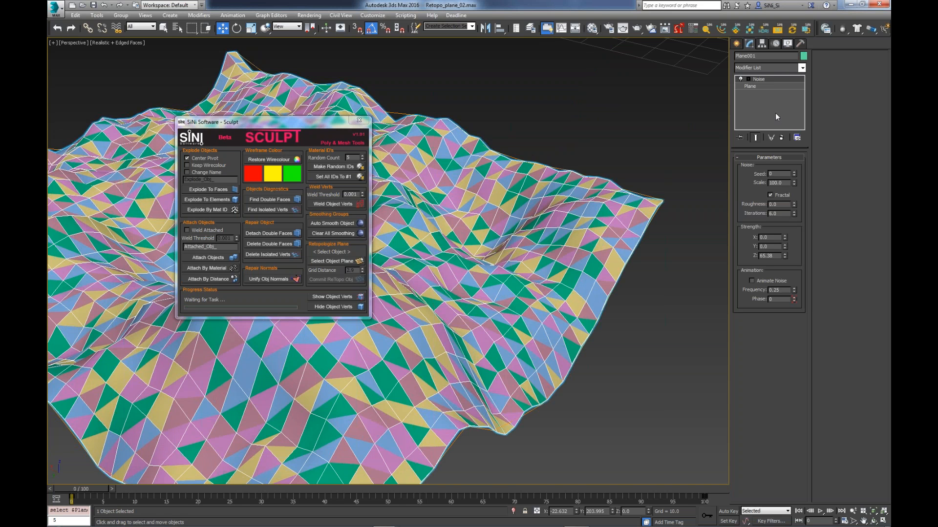
mouse_move(289, 125)
mouse_down()
mouse_move(552, 49)
mouse_move(616, 51)
mouse_up()
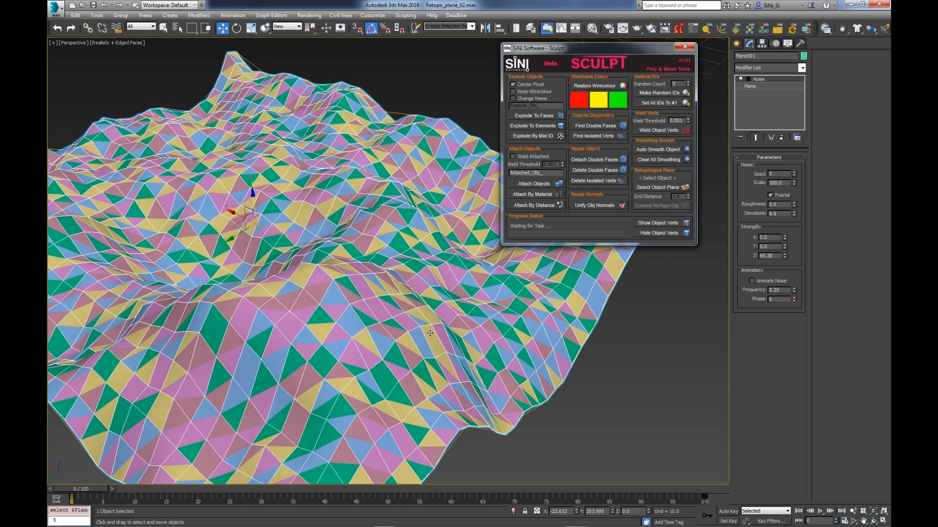
alt+middle_drag(430, 333, 456, 370)
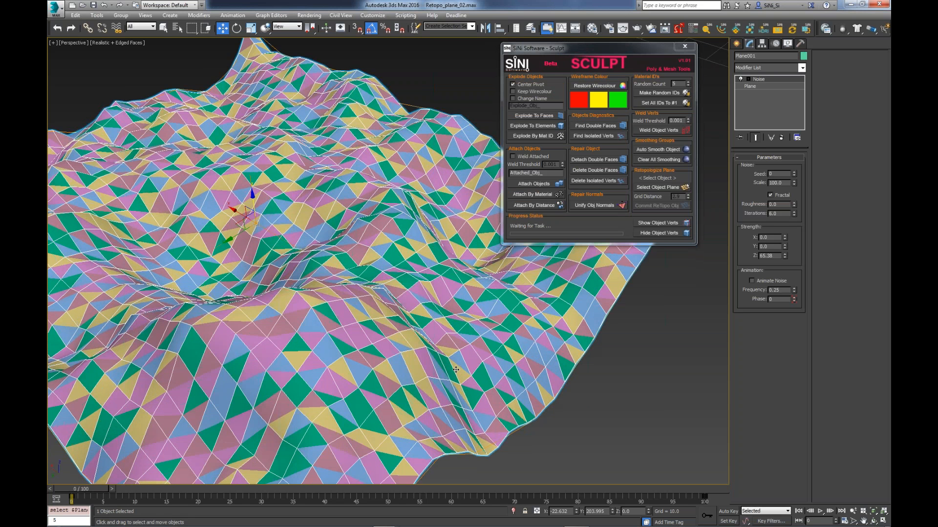
scroll(456, 370, down, 5)
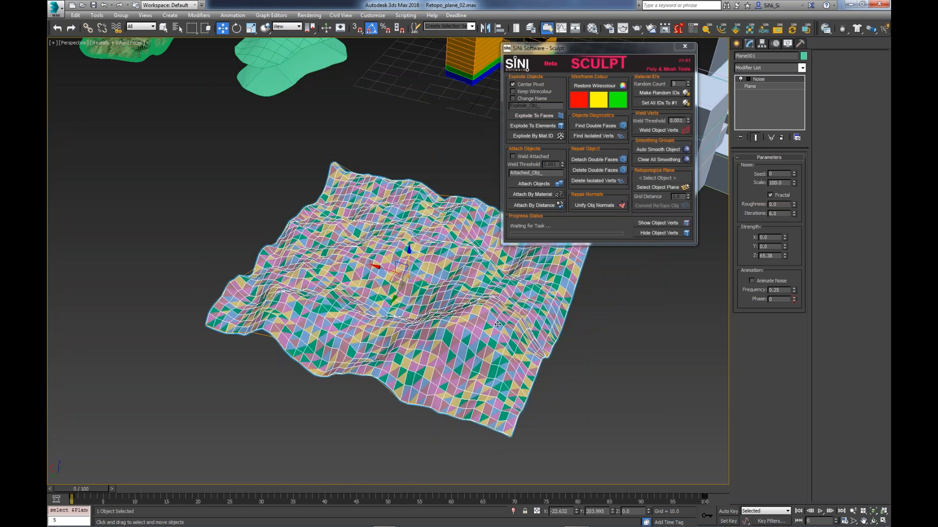
alt+middle_drag(455, 370, 530, 386)
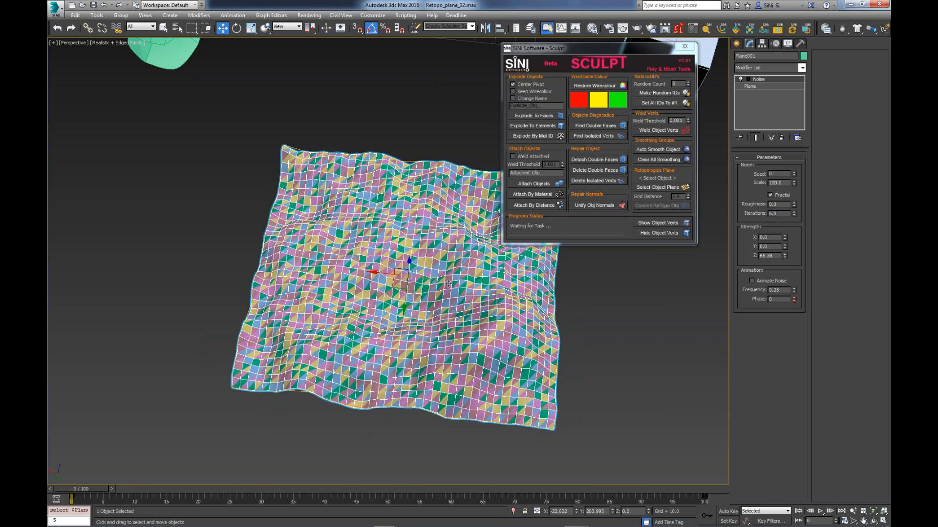
scroll(448, 283, up, 5)
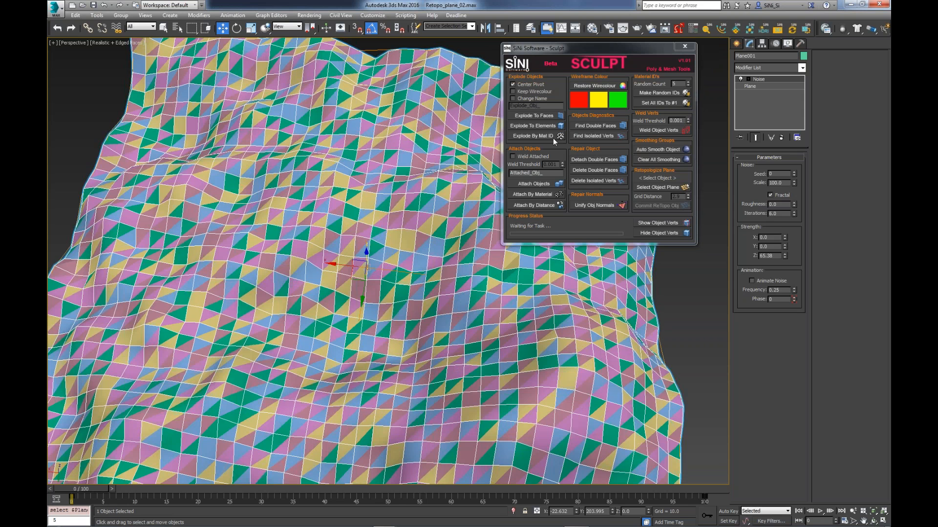
click(552, 137)
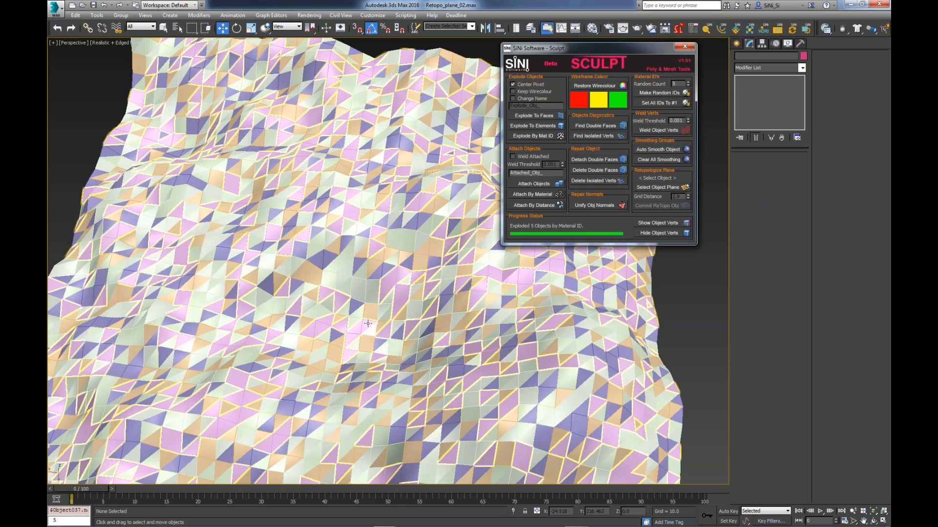
click(368, 324)
middle_drag(368, 323, 435, 301)
scroll(435, 302, down, 6)
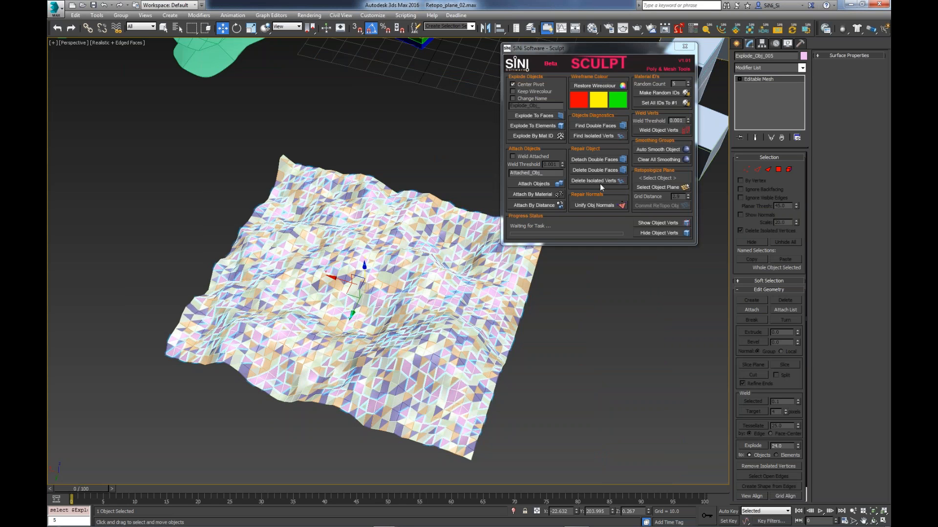
- Close the Sculpt window and select the grey ColoNize massing model beside the orange building
click(693, 49)
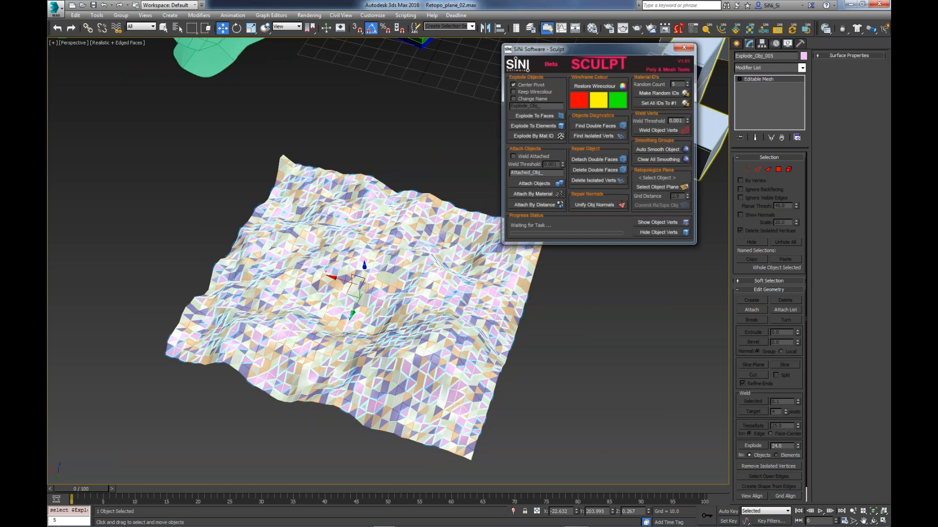
middle_drag(653, 243, 532, 389)
click(572, 266)
alt+middle_drag(572, 266, 521, 239)
middle_drag(485, 386, 487, 390)
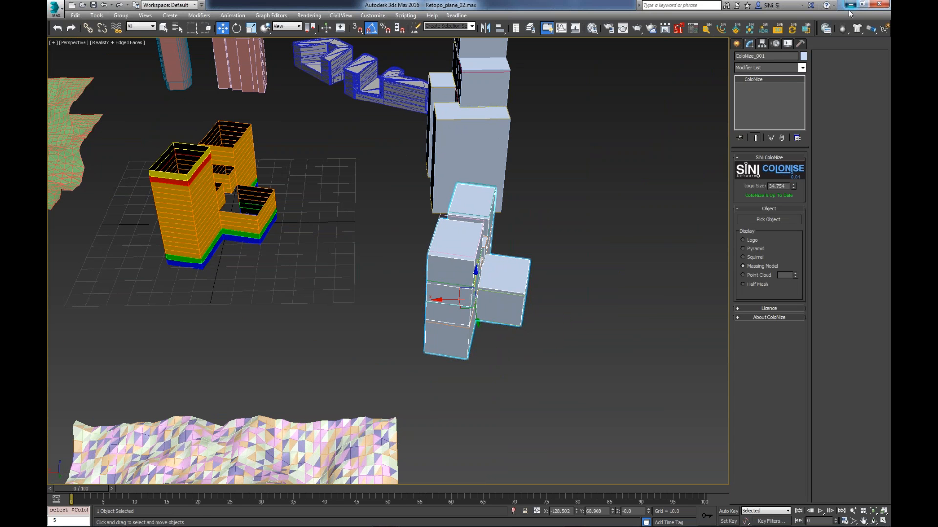
- Switch to the 3ds Max session with Old_Building_maker_02.max and move the IgNite window away from the buildings
click(850, 4)
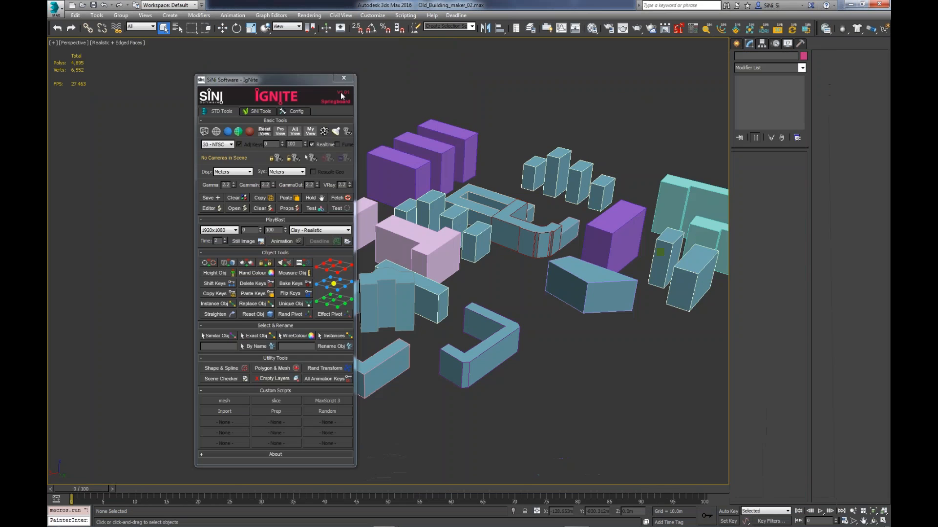
drag(288, 73, 163, 72)
middle_drag(595, 272, 467, 296)
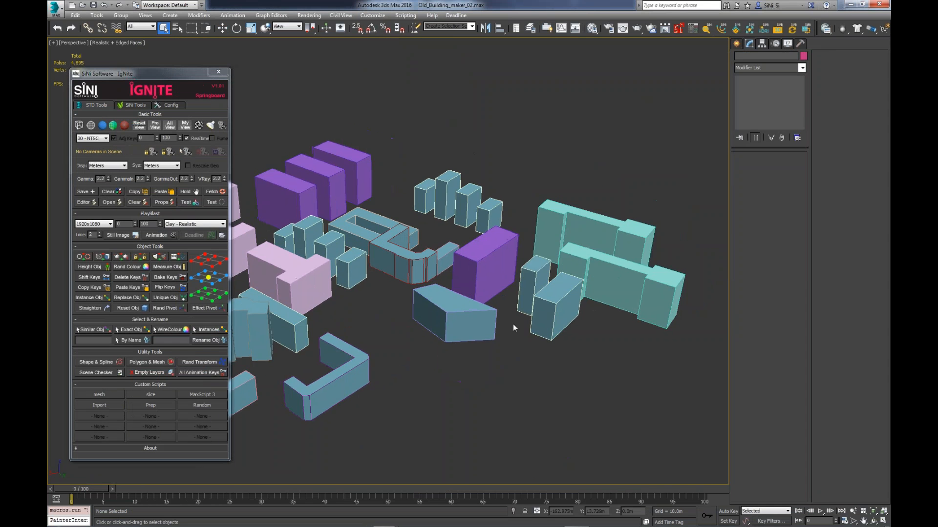
scroll(513, 325, up, 4)
alt+middle_drag(515, 329, 527, 348)
- Select the five central buildings, including the purple block and the wedge, and reduce them to footprints with the Prep custom script
drag(525, 401, 333, 237)
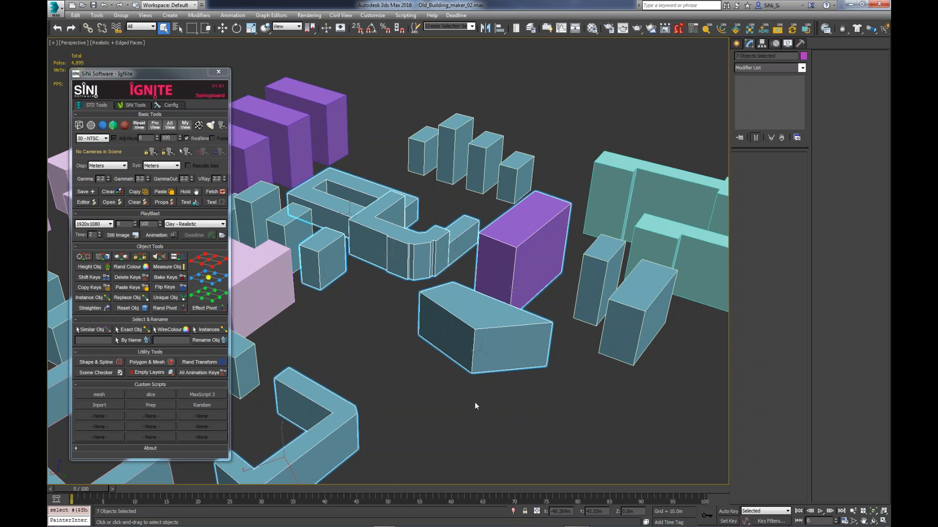
alt+middle_drag(499, 383, 507, 382)
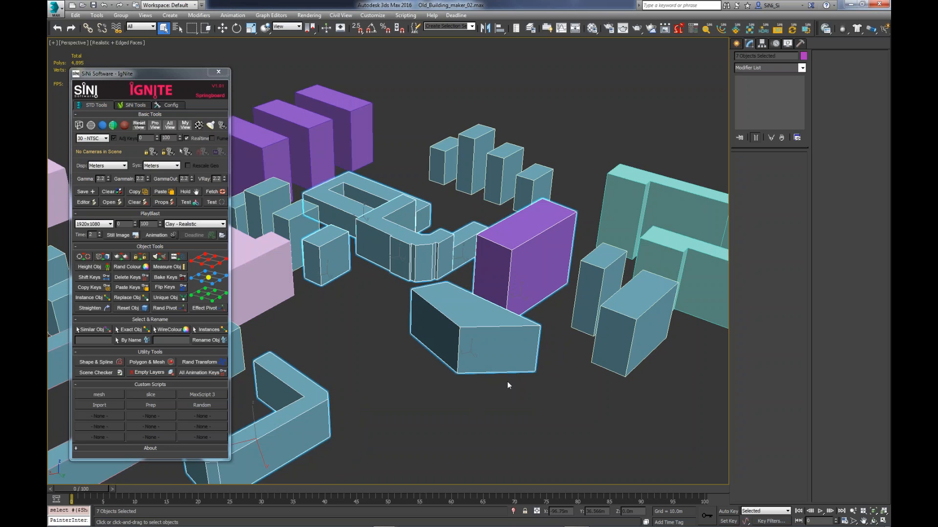
drag(362, 342, 493, 237)
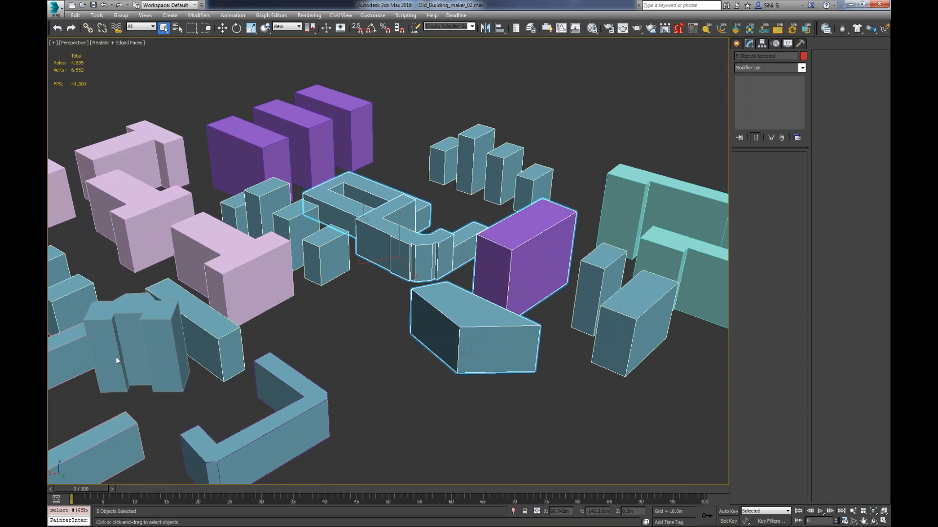
click(151, 407)
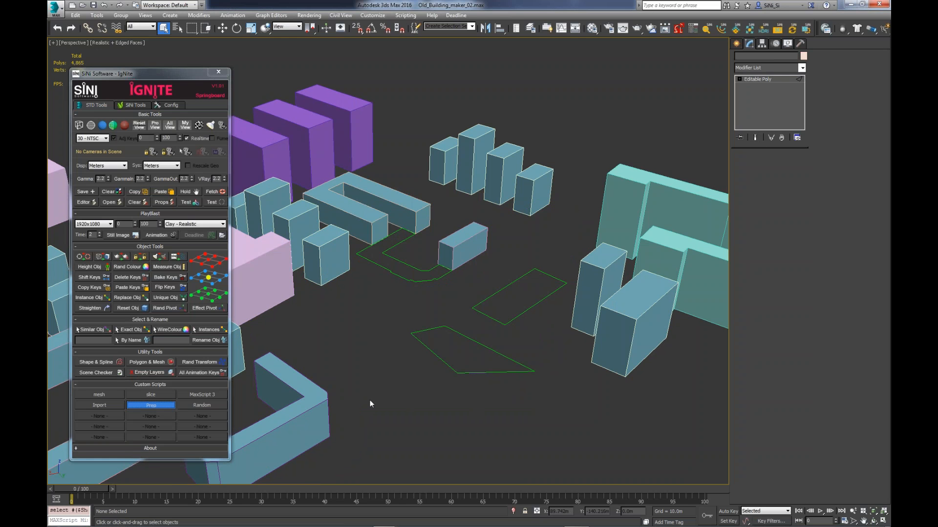
- Select the five footprint shapes without the neighbouring blue box and run the Random custom script on them
drag(338, 385, 506, 243)
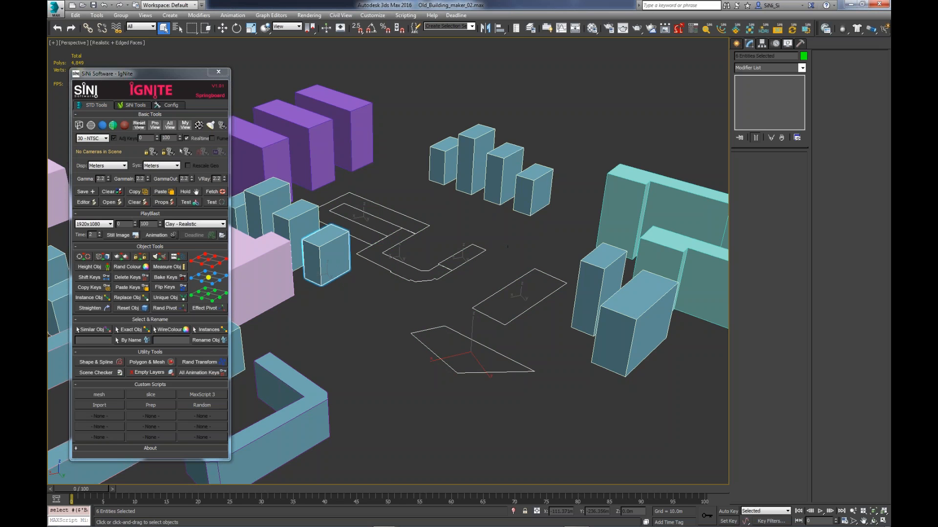
alt+click(325, 254)
click(194, 406)
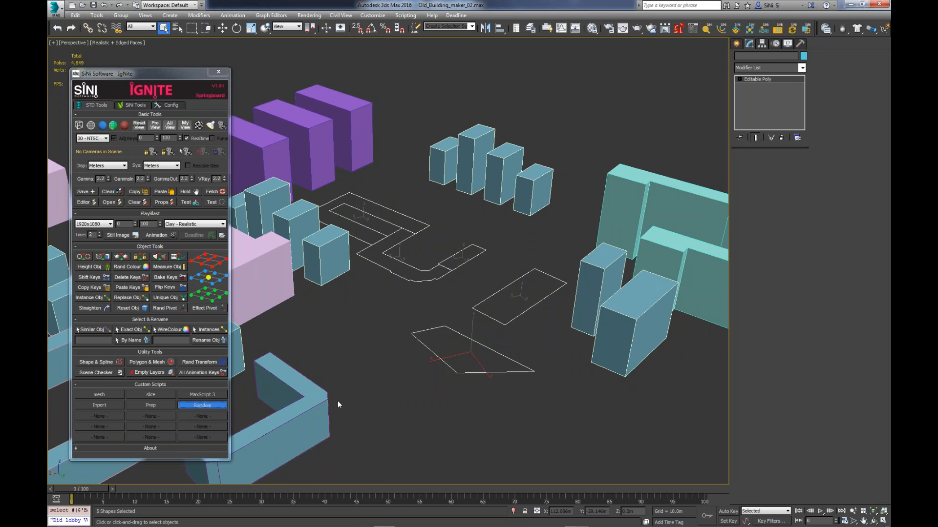
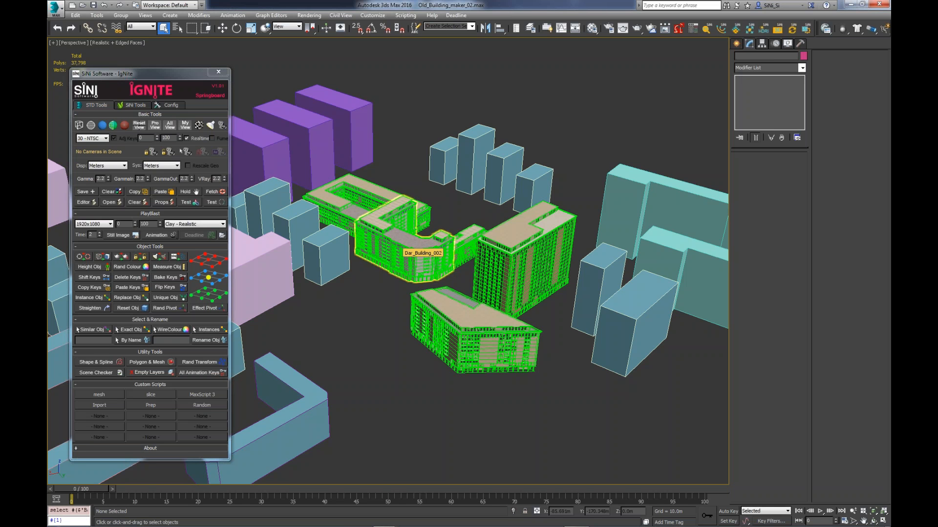
- Reduce the curved central building to its footprint with the Prep custom script and rebuild it with the Random script
click(400, 259)
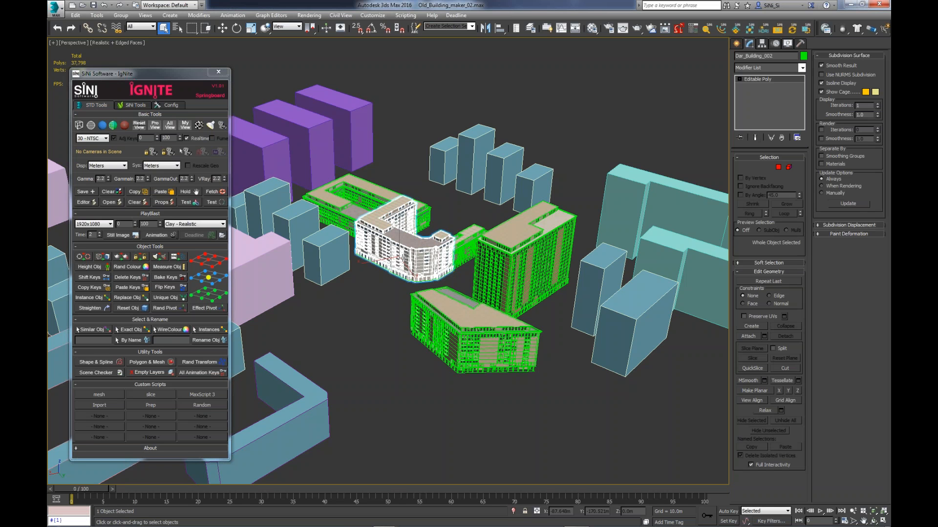
key(z)
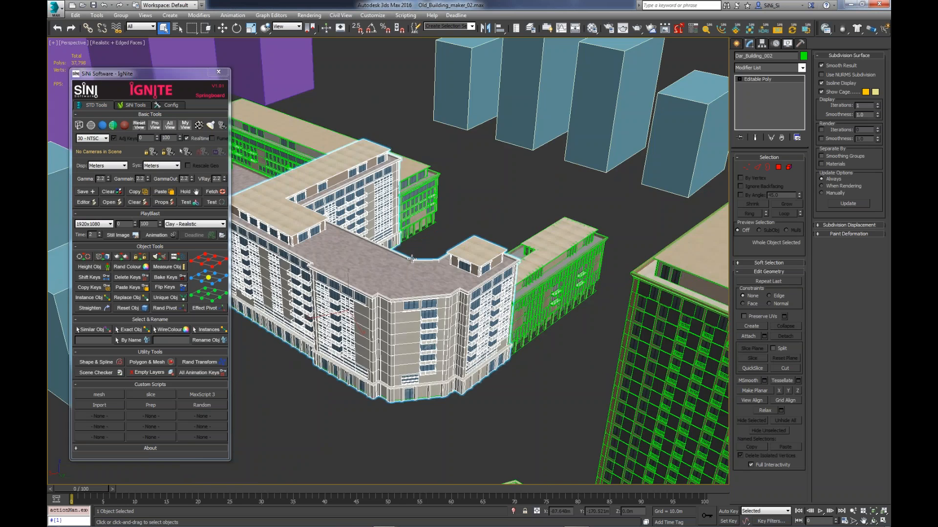
alt+middle_drag(412, 259, 359, 320)
scroll(408, 296, up, 5)
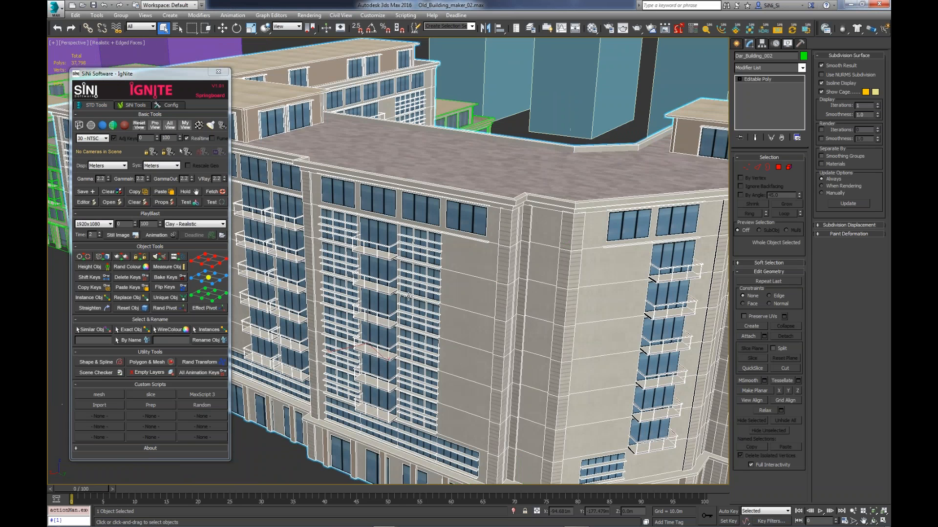
alt+middle_drag(408, 296, 507, 355)
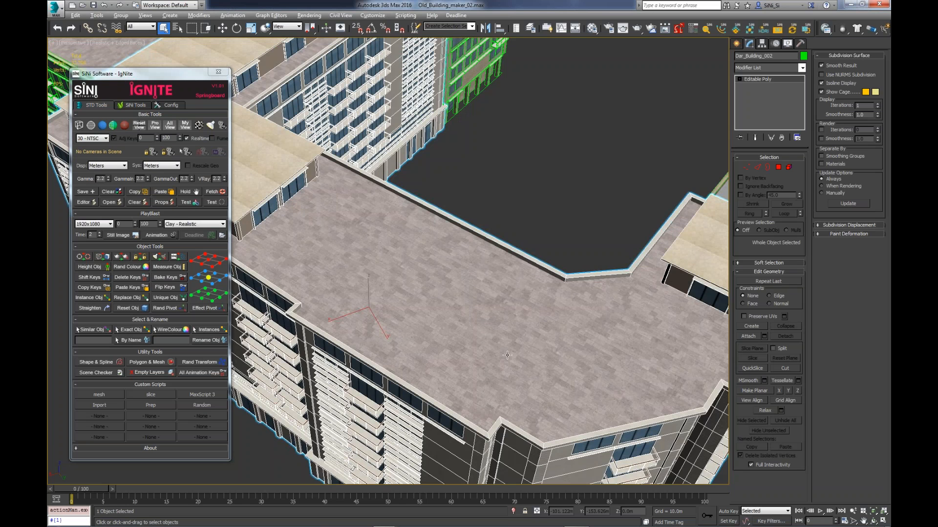
scroll(507, 355, down, 5)
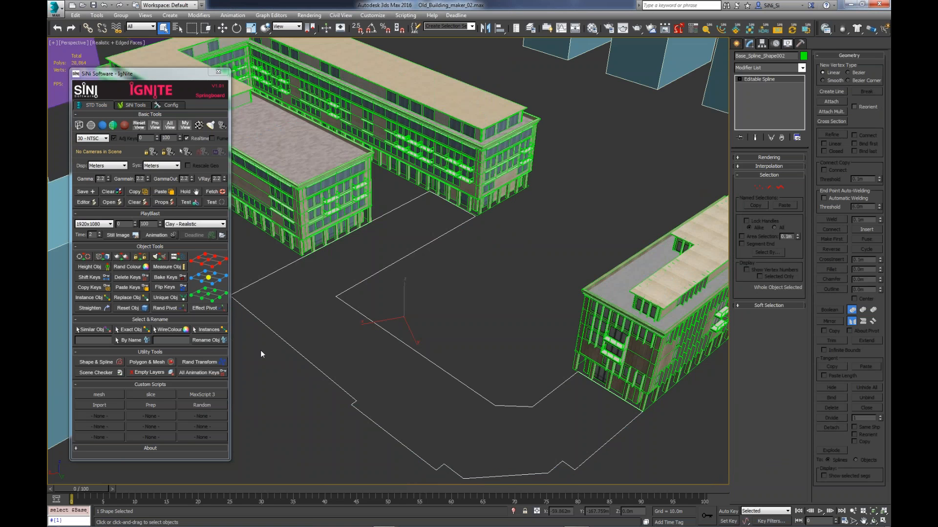
click(202, 405)
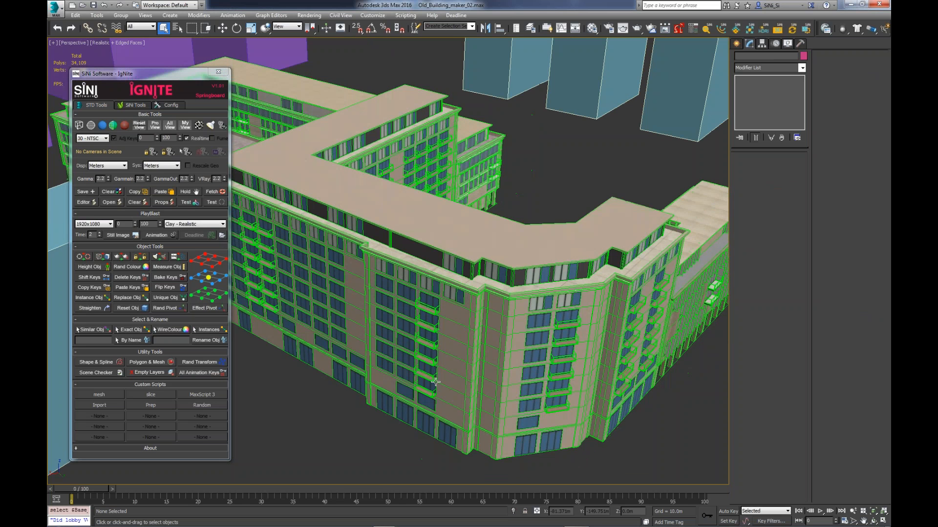
- Close the IgNite window and switch to the 3ds Max session with Retopo_plane_02.max
alt+middle_drag(435, 382, 426, 365)
scroll(435, 382, down, 5)
scroll(435, 382, up, 2)
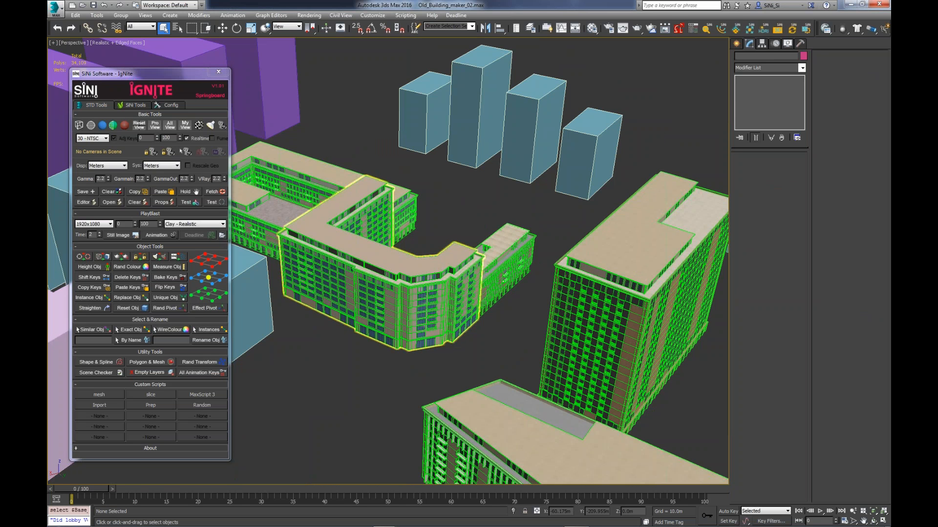
click(218, 73)
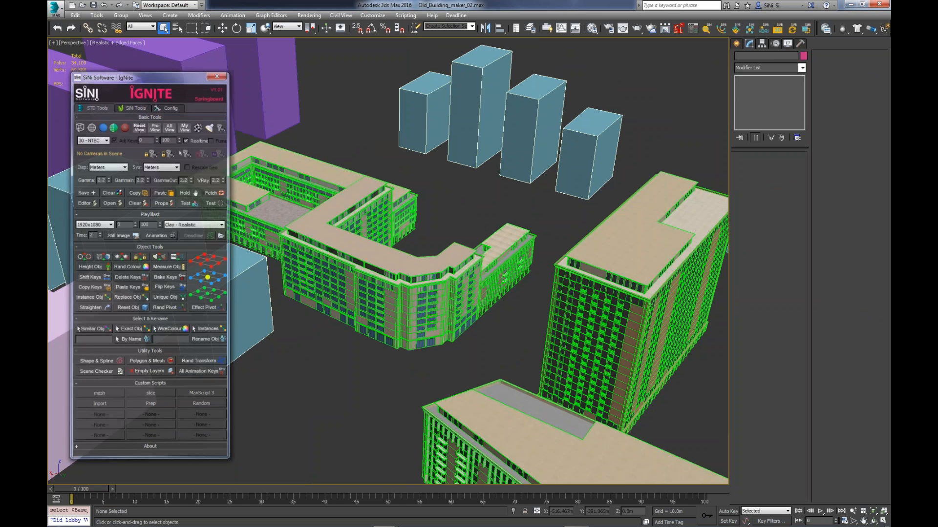
click(851, 6)
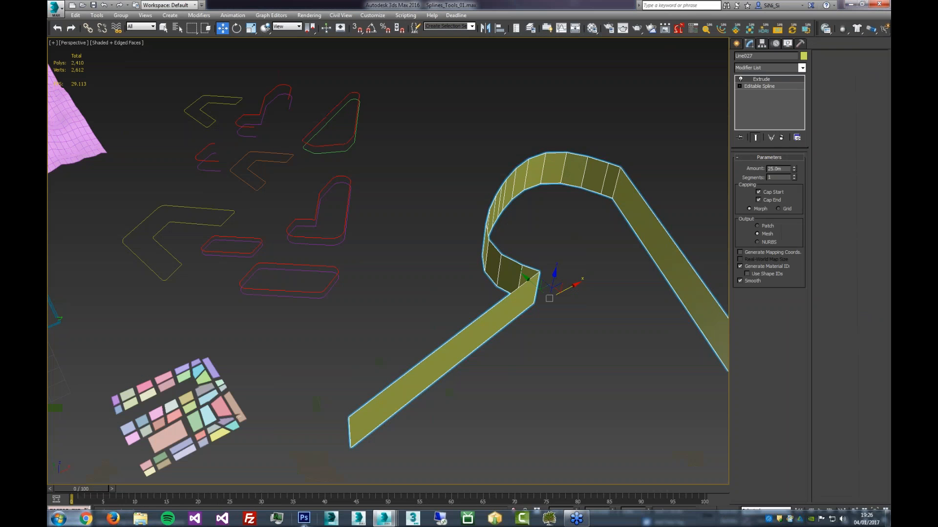
mouse_move(384, 522)
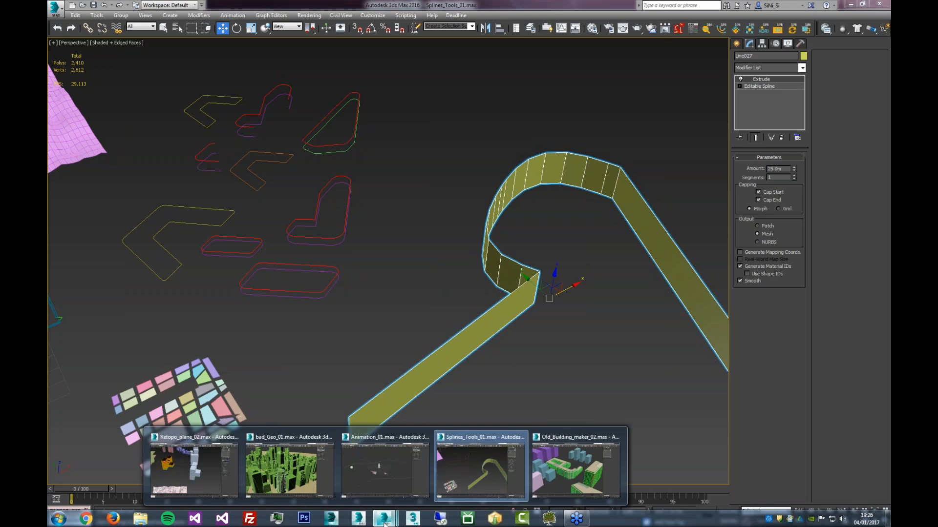
click(217, 471)
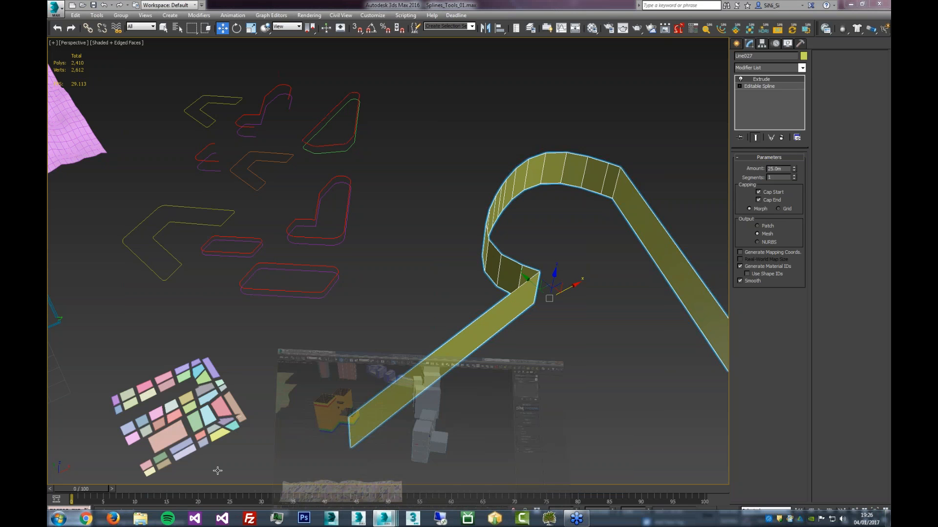
middle_drag(584, 322, 493, 348)
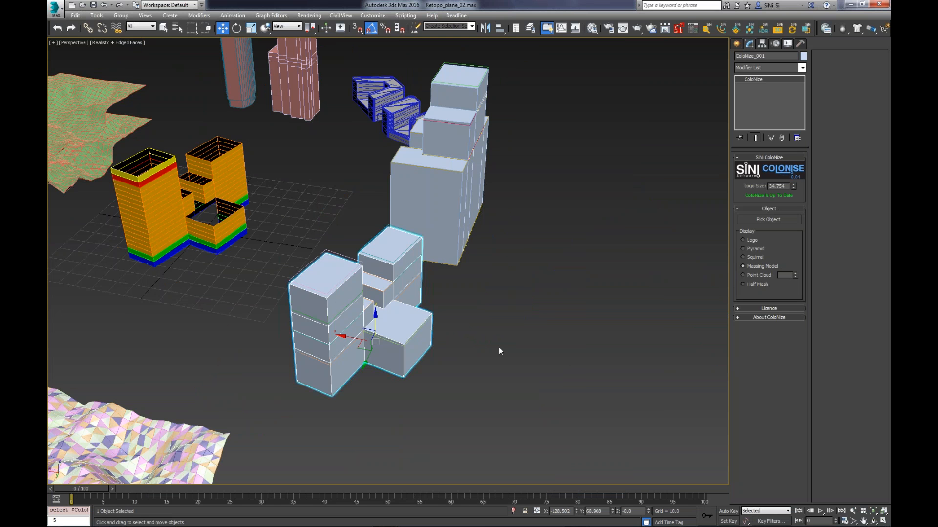
middle_drag(499, 347, 528, 344)
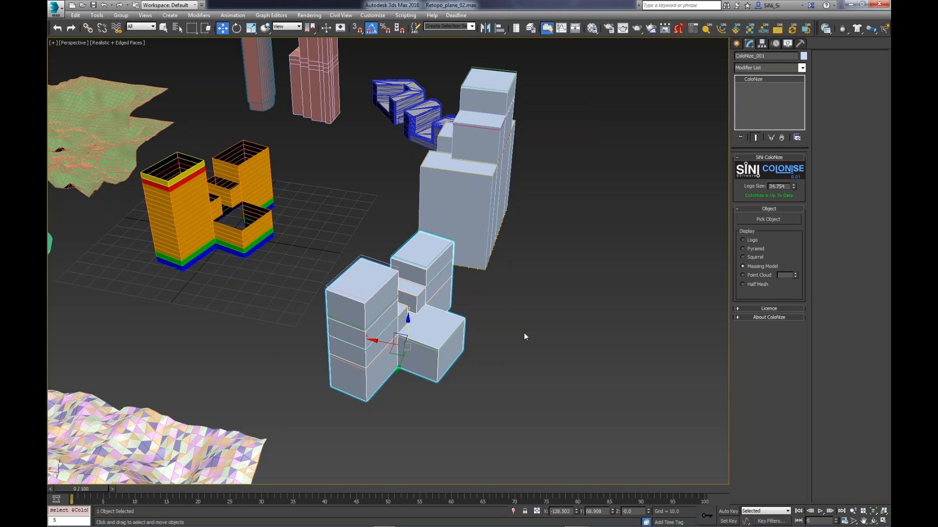
middle_drag(524, 336, 537, 345)
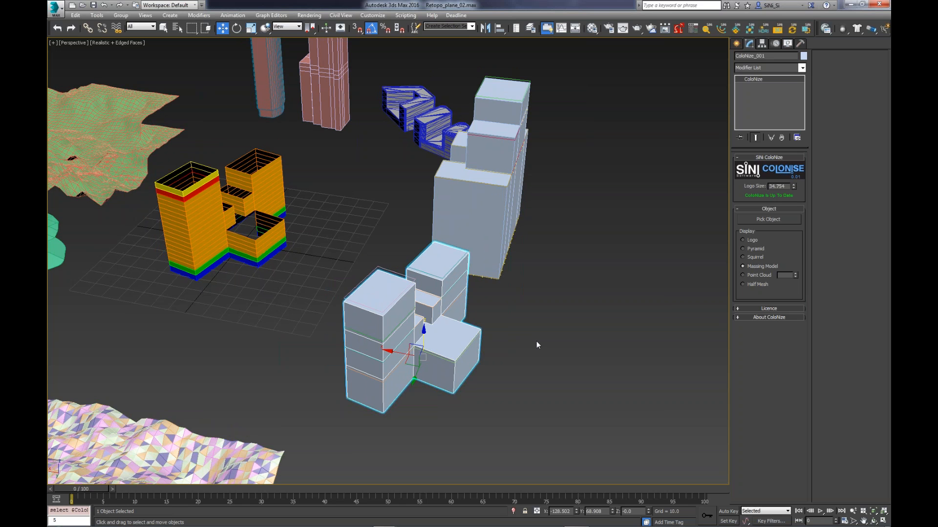
middle_drag(513, 311, 698, 361)
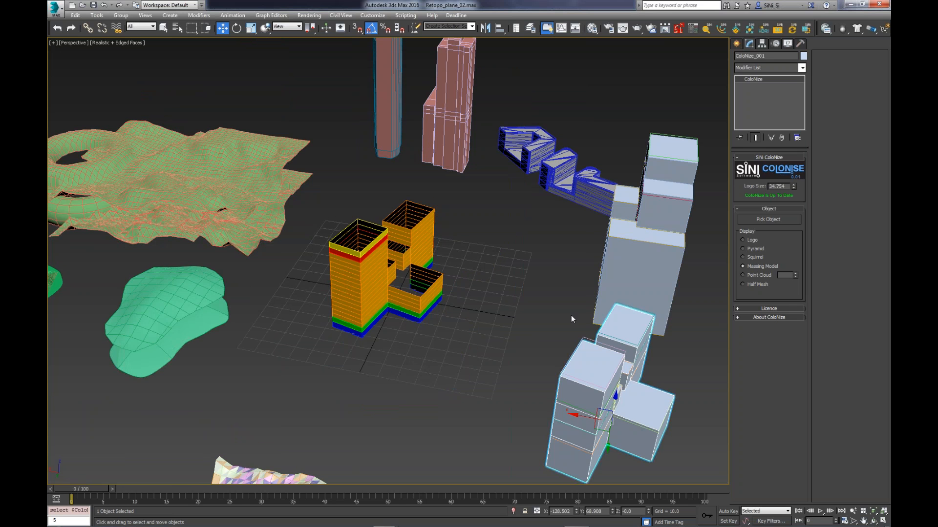
click(725, 29)
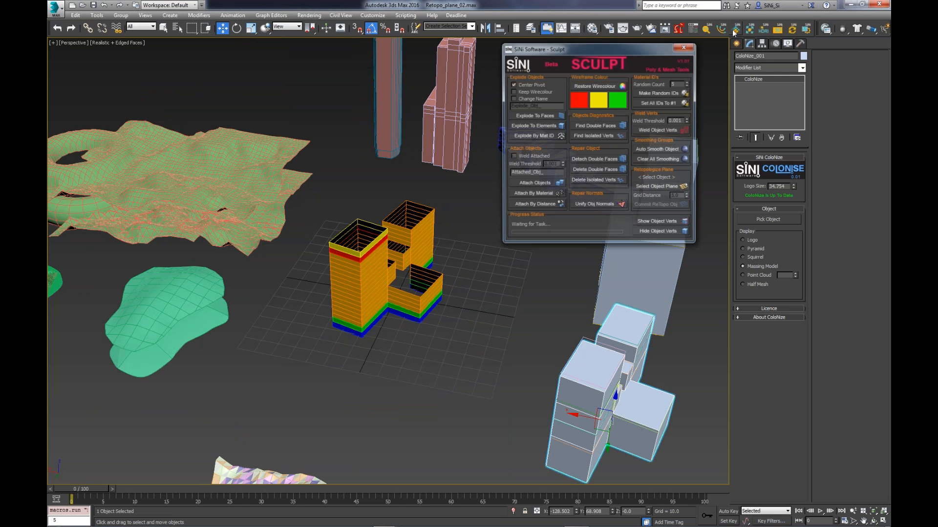
click(725, 29)
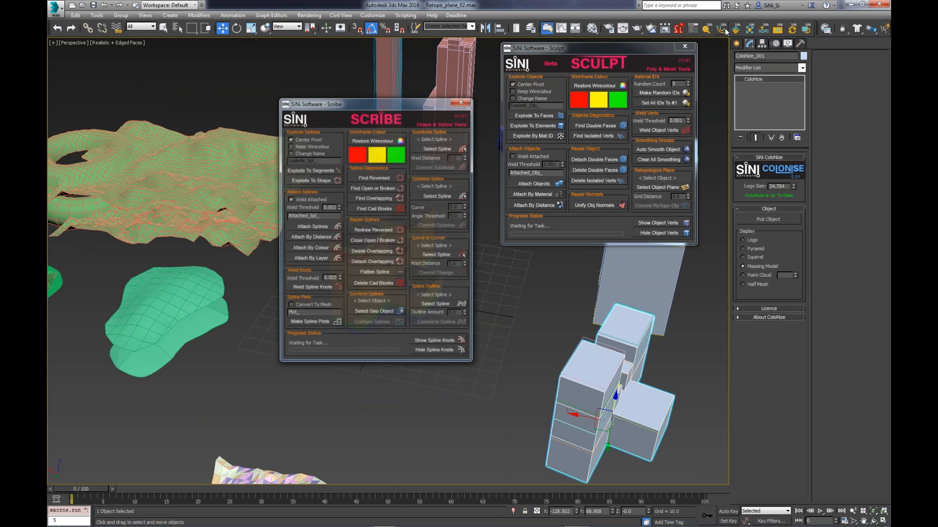
click(685, 47)
click(460, 103)
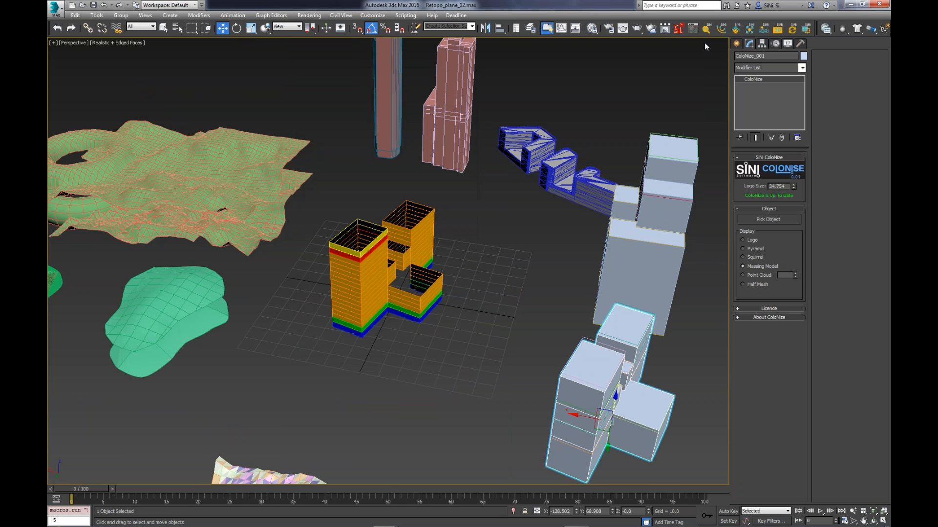
- Switch to the 3ds Max session with Animation_01.max and open the IgNite window
mouse_move(396, 524)
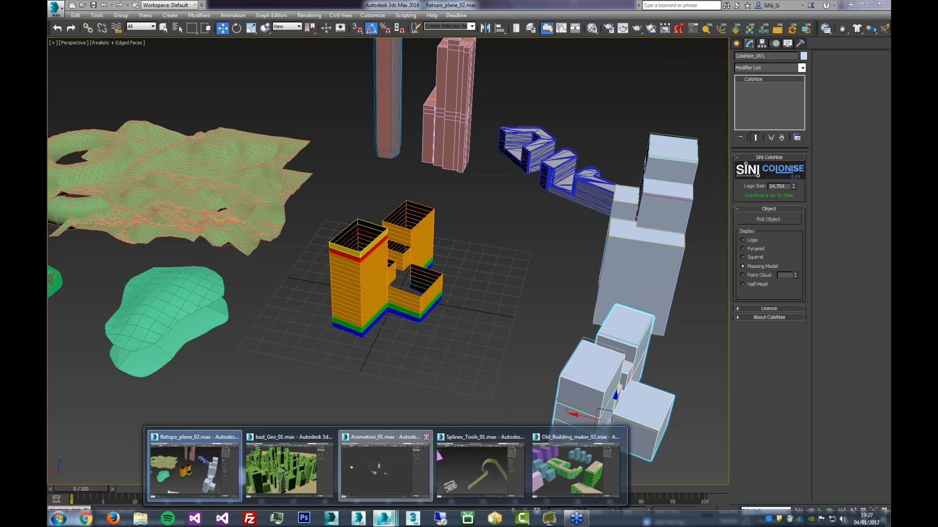
click(384, 467)
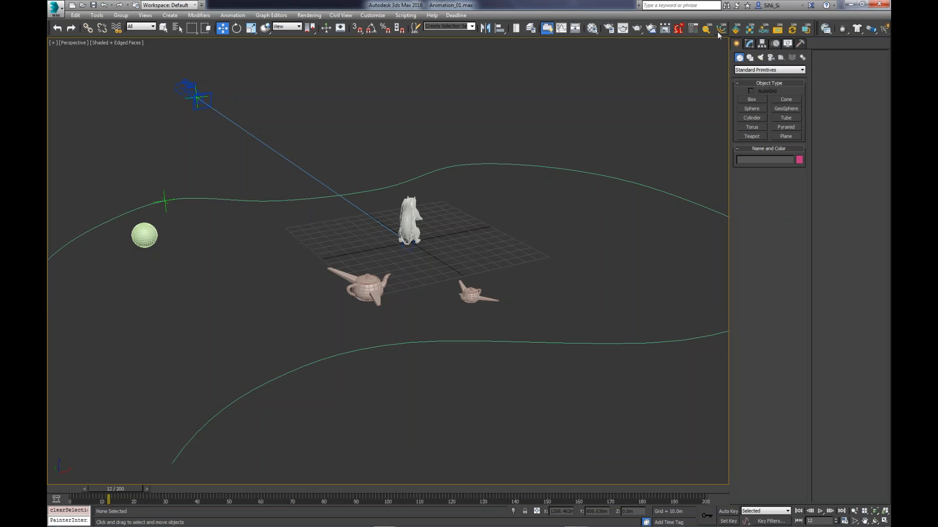
click(693, 31)
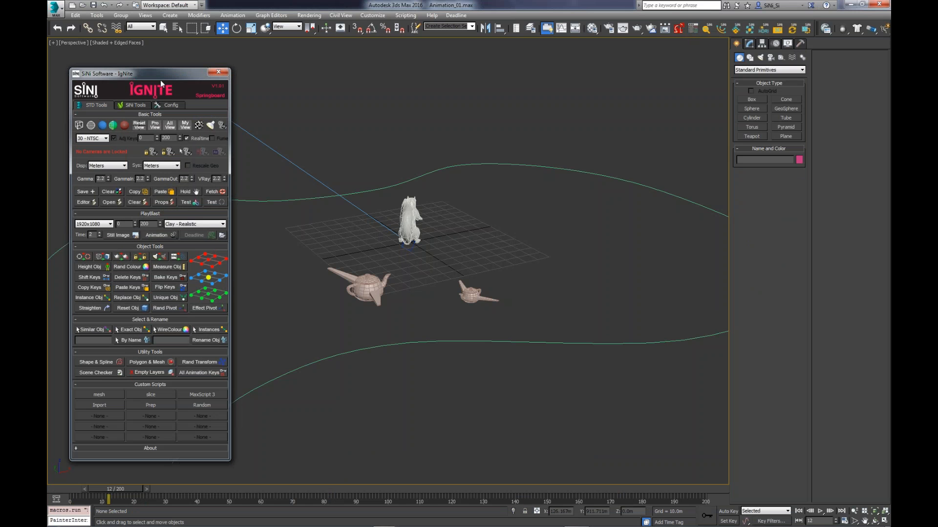
drag(163, 76, 174, 66)
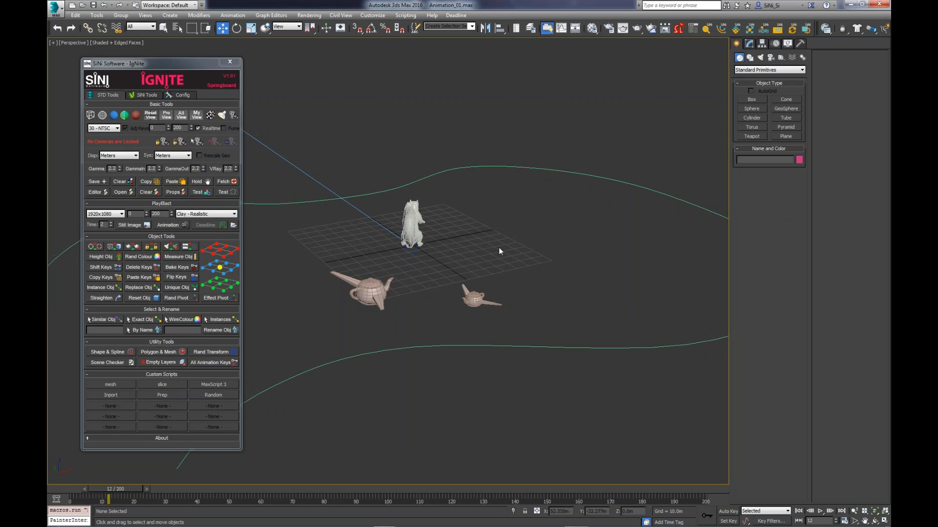
alt+middle_drag(501, 248, 539, 263)
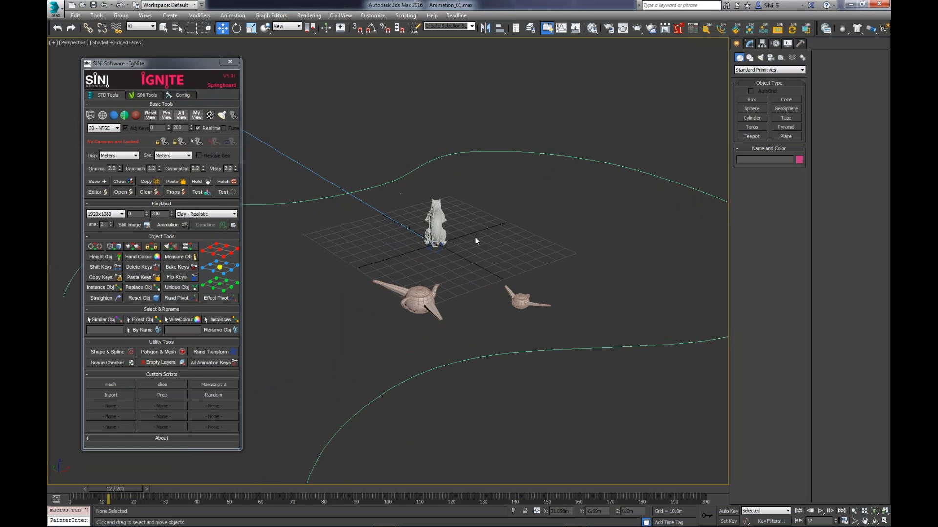
alt+middle_drag(473, 236, 465, 238)
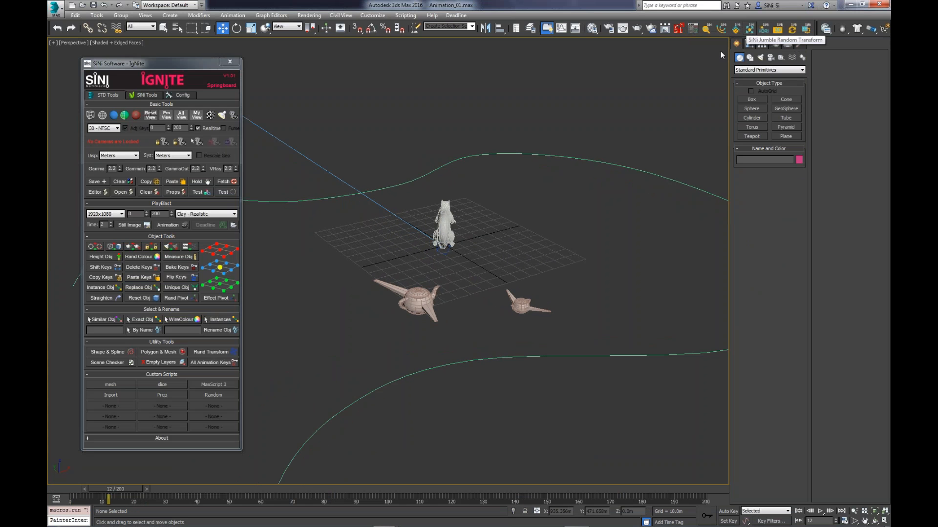
middle_drag(455, 312, 473, 312)
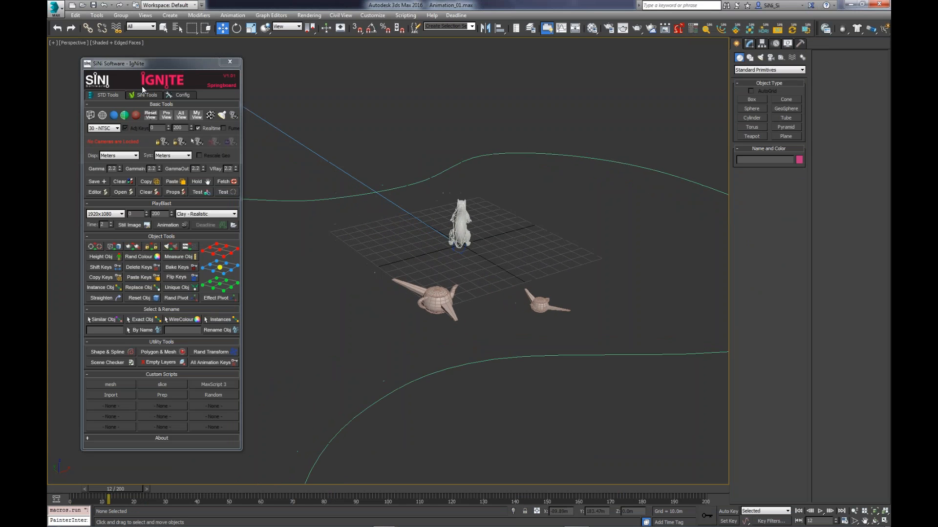
- Move the IgNite window so that the camera, the sphere and the start of the path are uncovered
drag(148, 67, 722, 68)
middle_drag(502, 270, 450, 288)
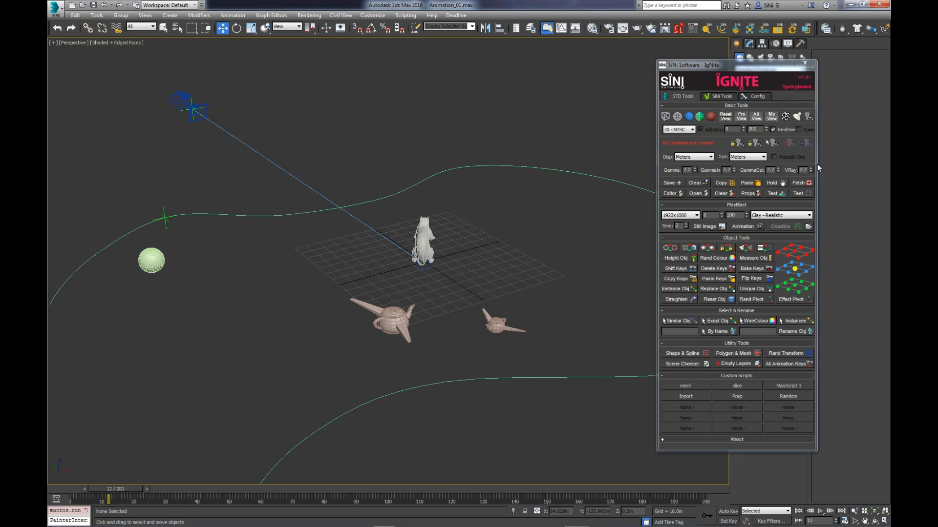
middle_drag(485, 200, 467, 205)
middle_drag(384, 291, 392, 296)
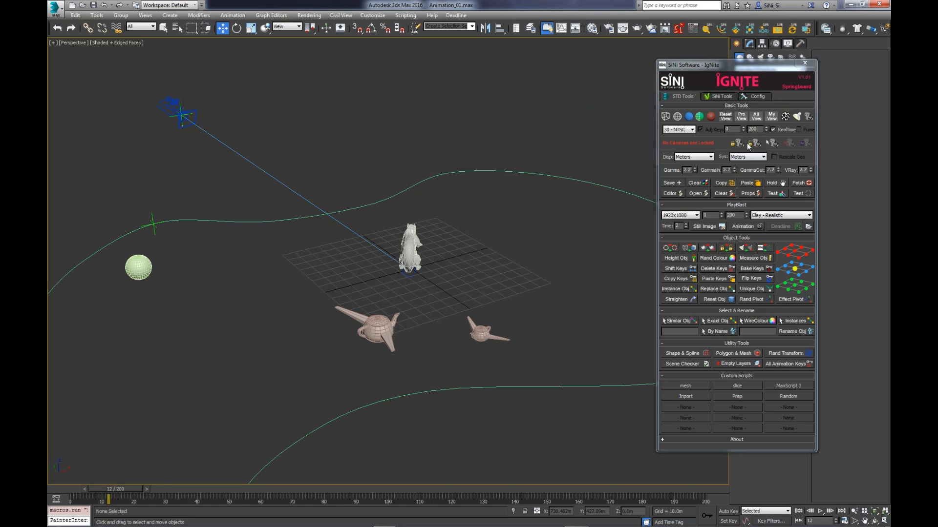
drag(752, 65, 564, 68)
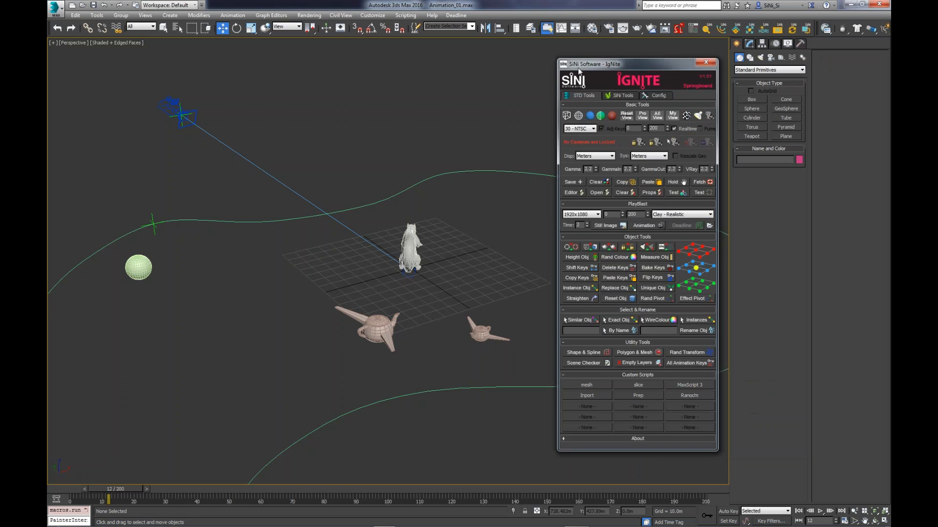
middle_drag(345, 311, 370, 324)
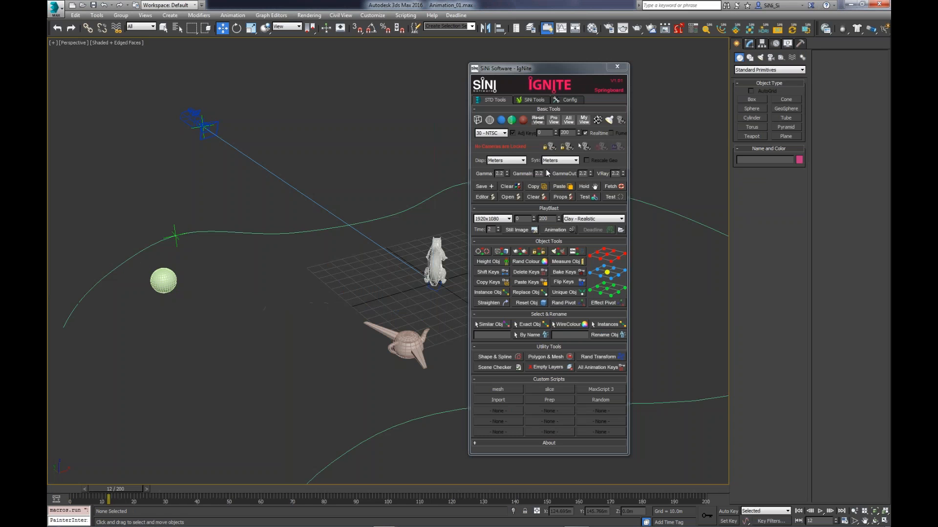
- Lock all cameras in the scene with IgNite
click(547, 171)
click(547, 175)
alt+middle_drag(351, 267, 373, 277)
click(249, 264)
mouse_move(462, 272)
mouse_down()
mouse_move(463, 224)
mouse_move(463, 255)
mouse_up()
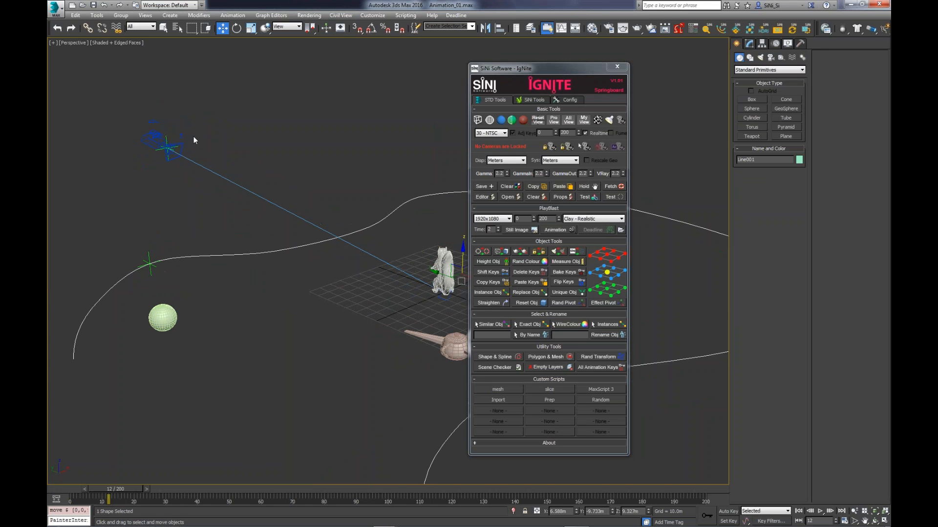
click(550, 147)
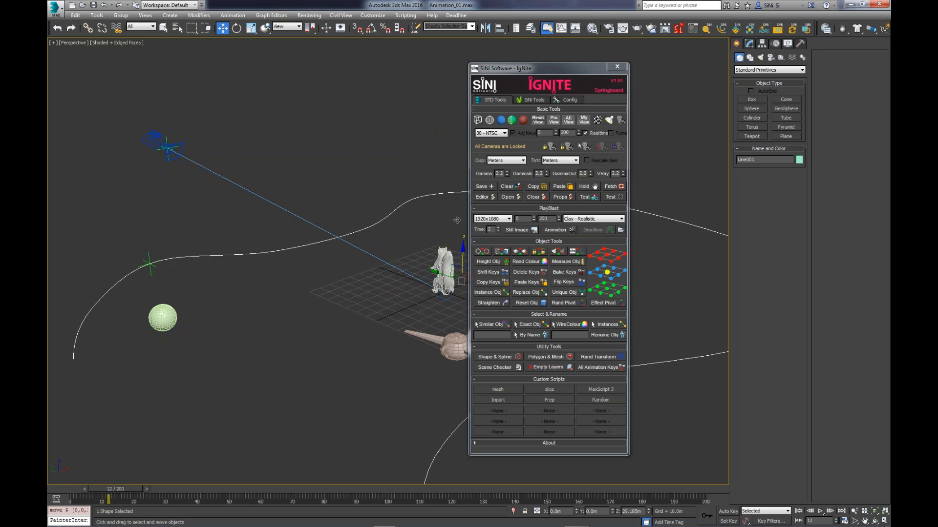
- Select the physical camera together with its point helper and the point helper on the path
click(157, 139)
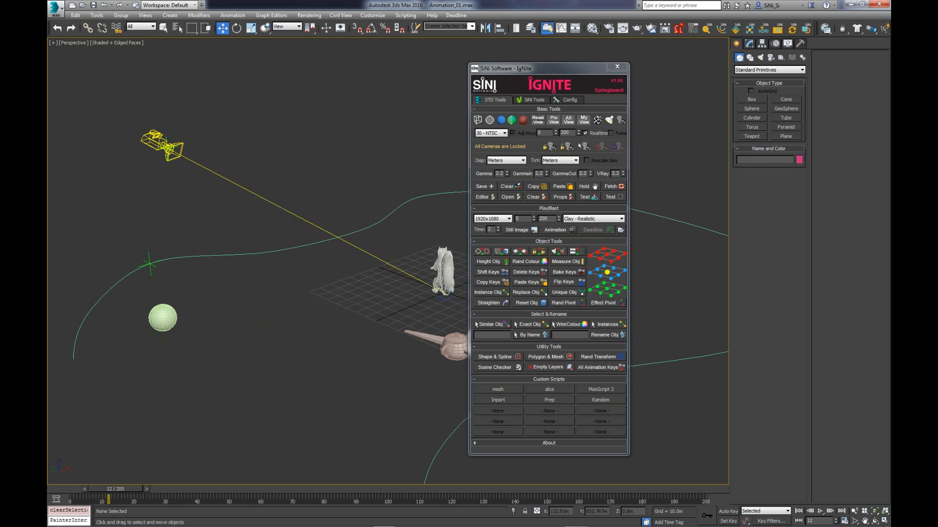
click(159, 141)
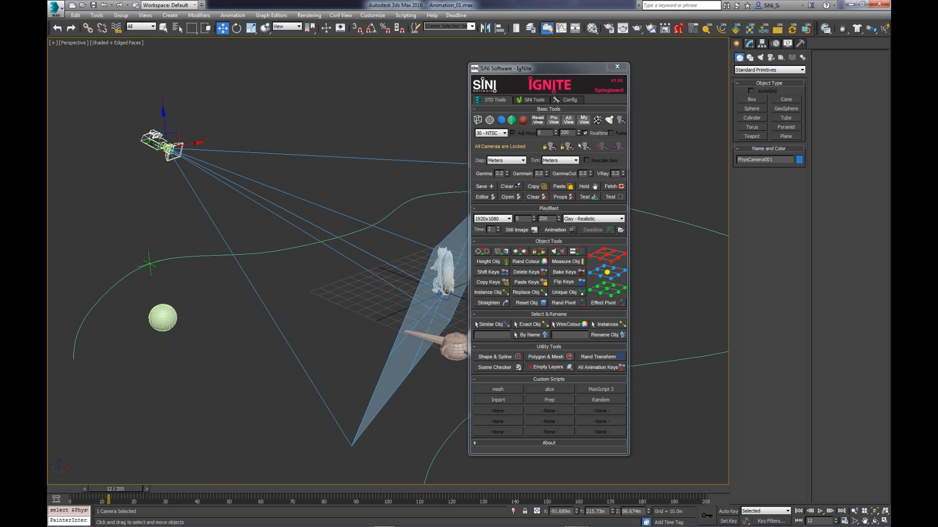
click(167, 147)
click(159, 143)
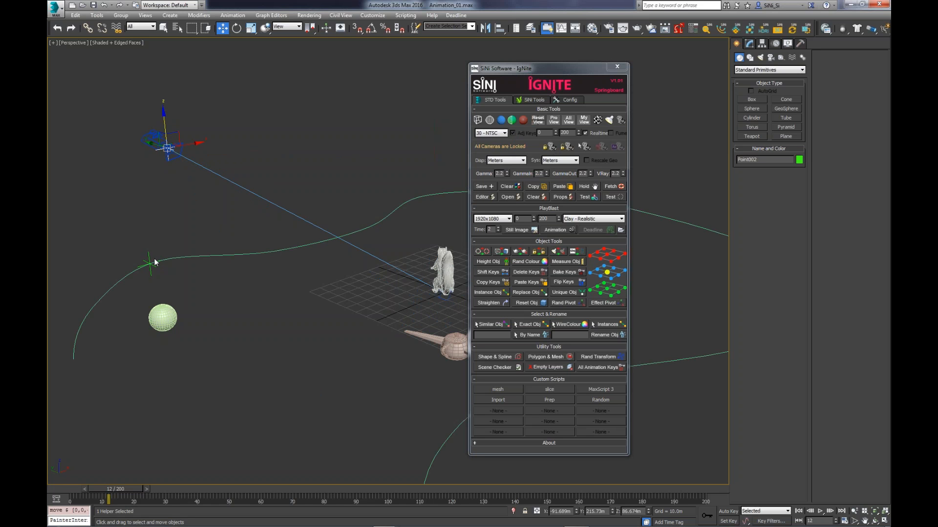
double_click(149, 264)
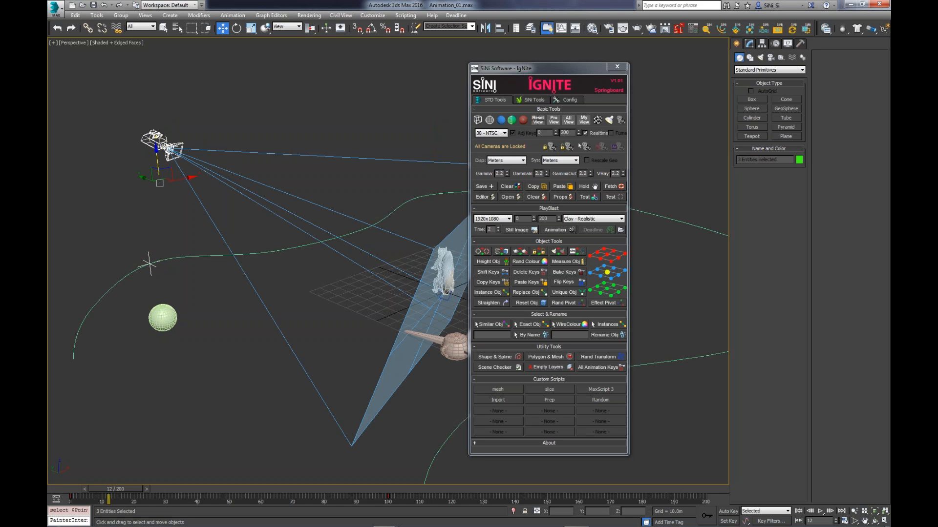
- Clear the current selection and create a physical camera from the current perspective view
click(169, 243)
drag(178, 248, 197, 275)
alt+middle_drag(367, 309, 325, 319)
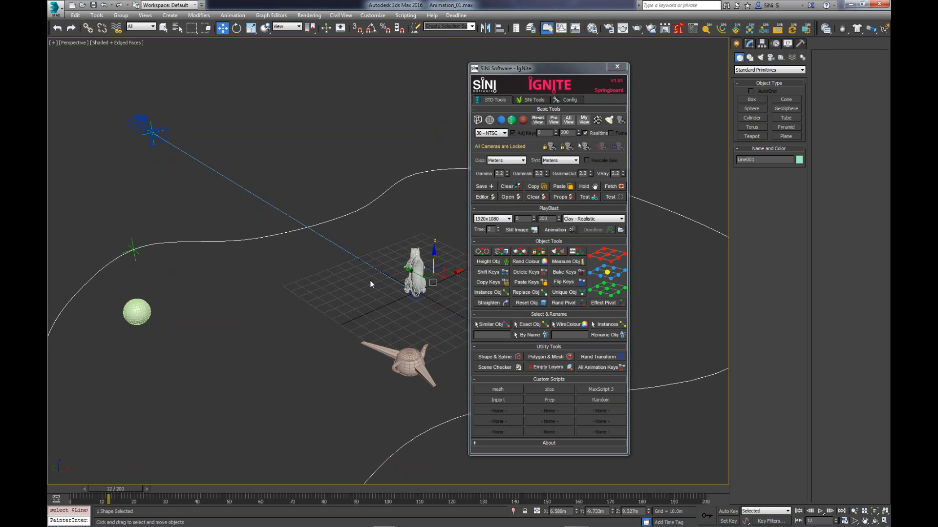
click(312, 316)
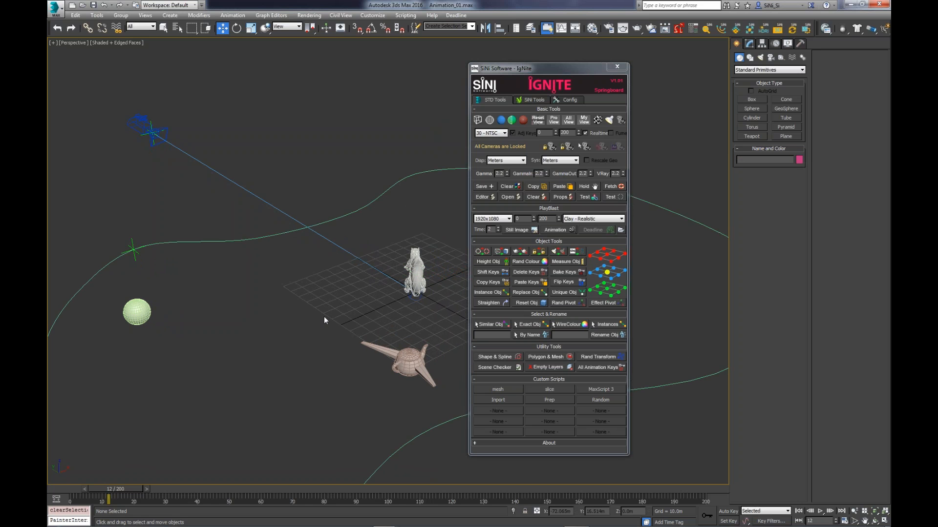
key(ctrl+c)
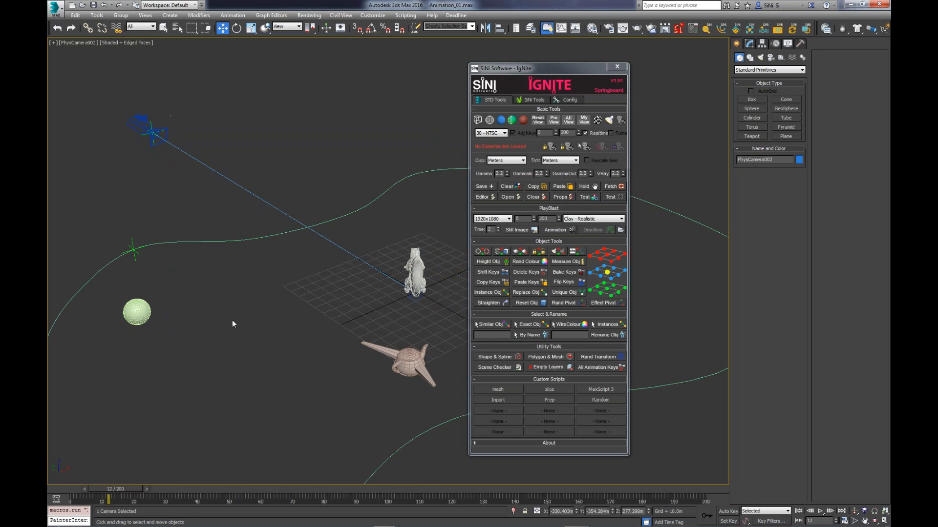
click(258, 318)
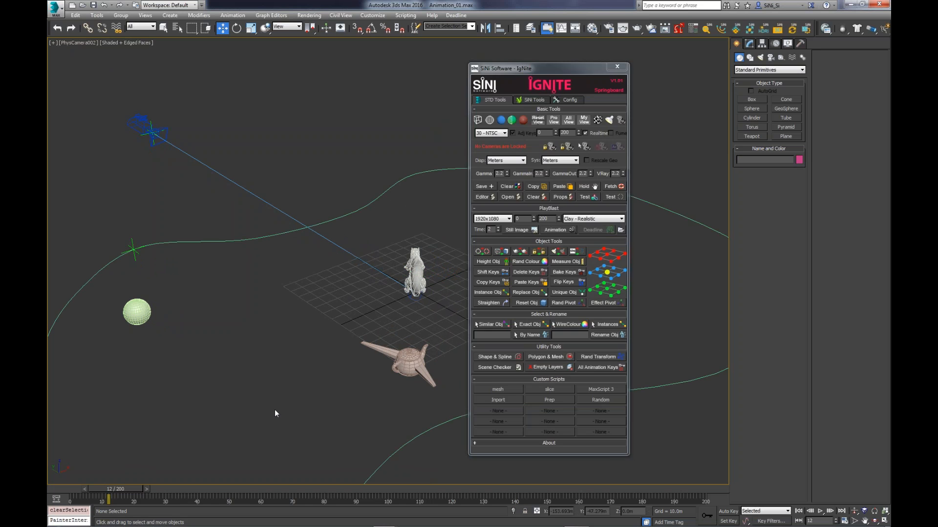
- Return the viewport to the Perspective view and delete the newly created physical camera
key(p)
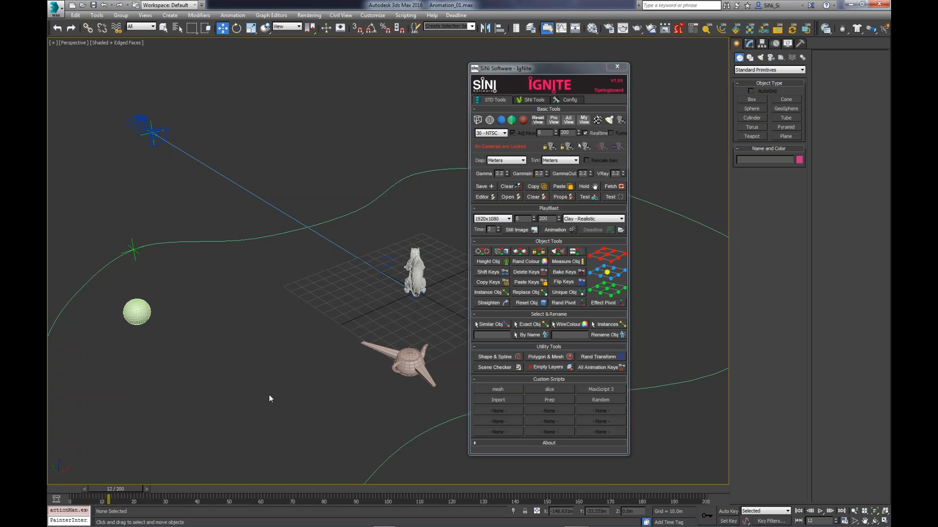
scroll(297, 364, down, 5)
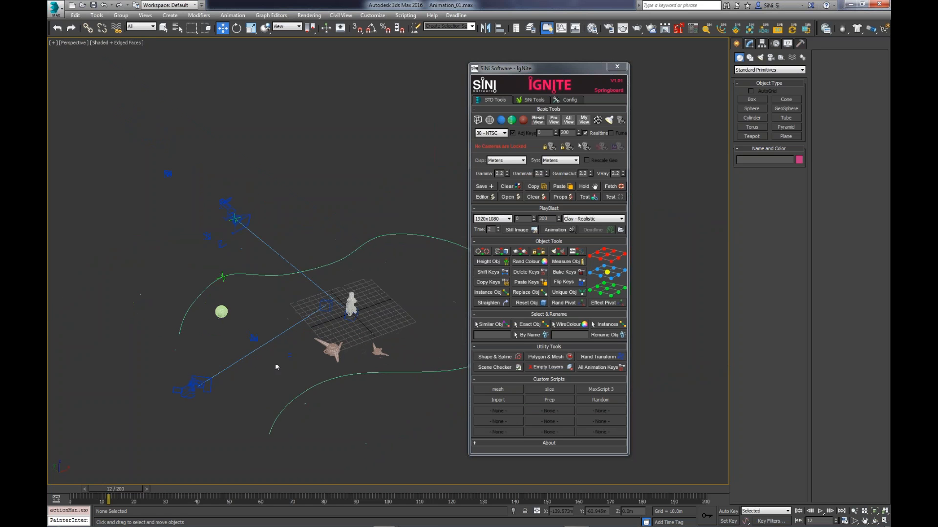
click(194, 387)
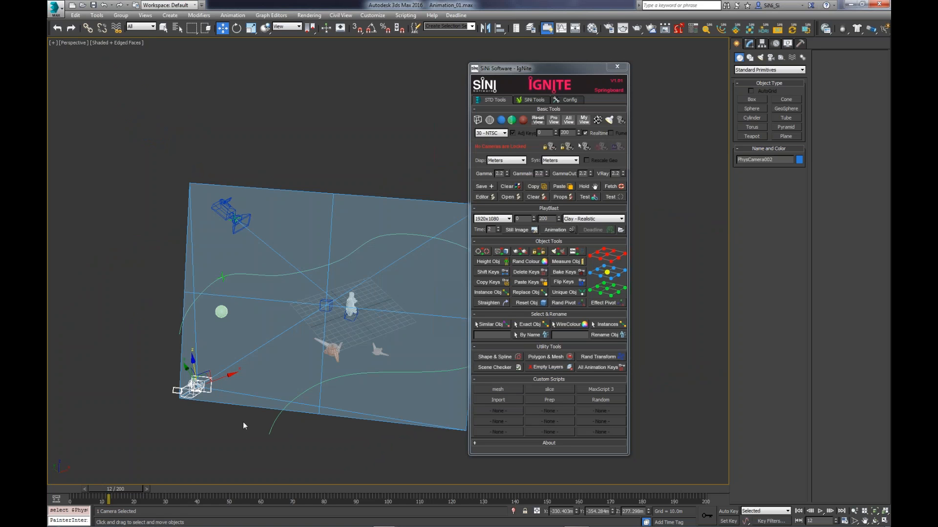
key(Delete)
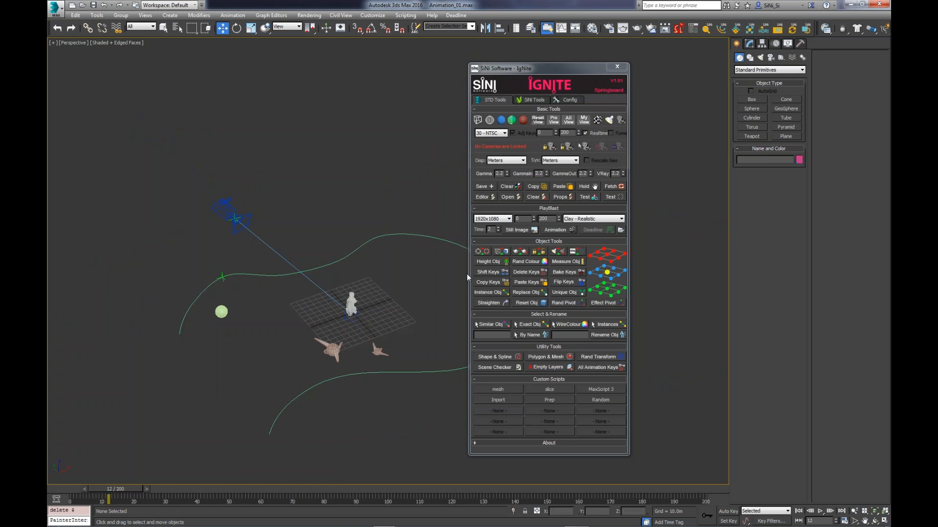
- Scrub the animation to frame 30 and move the IgNite window aside so it uncovers the camera and its path
mouse_move(555, 133)
mouse_down()
mouse_move(554, 94)
mouse_move(555, 134)
mouse_up()
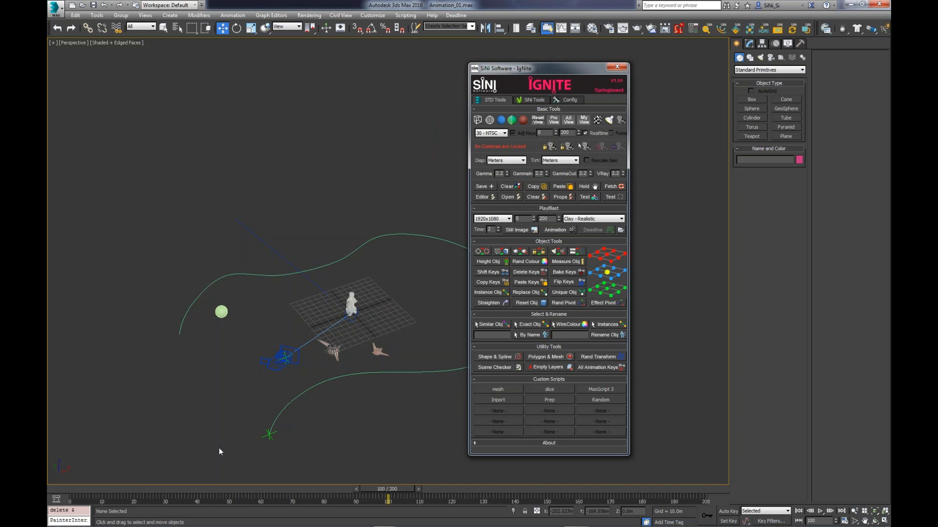
drag(359, 484, 166, 488)
scroll(409, 277, up, 3)
alt+middle_drag(409, 277, 418, 251)
click(557, 72)
drag(558, 72, 698, 69)
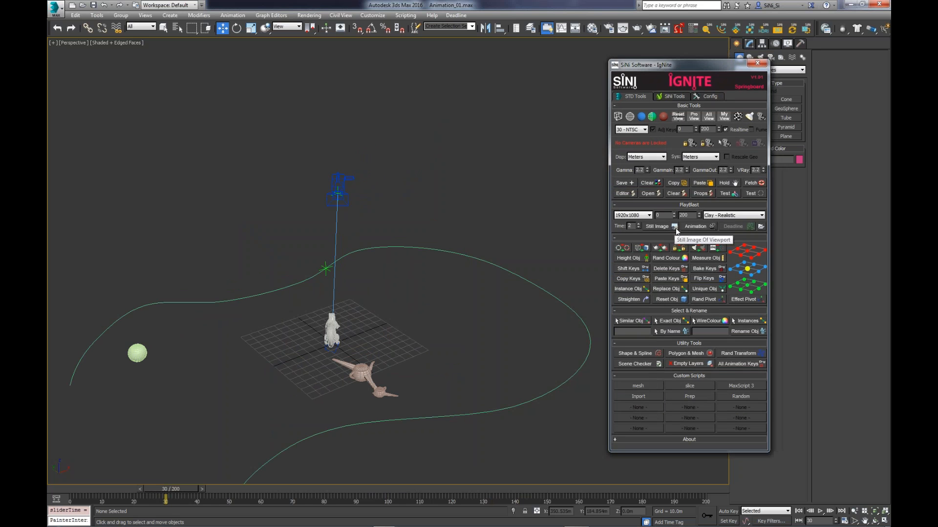
middle_drag(379, 252, 396, 243)
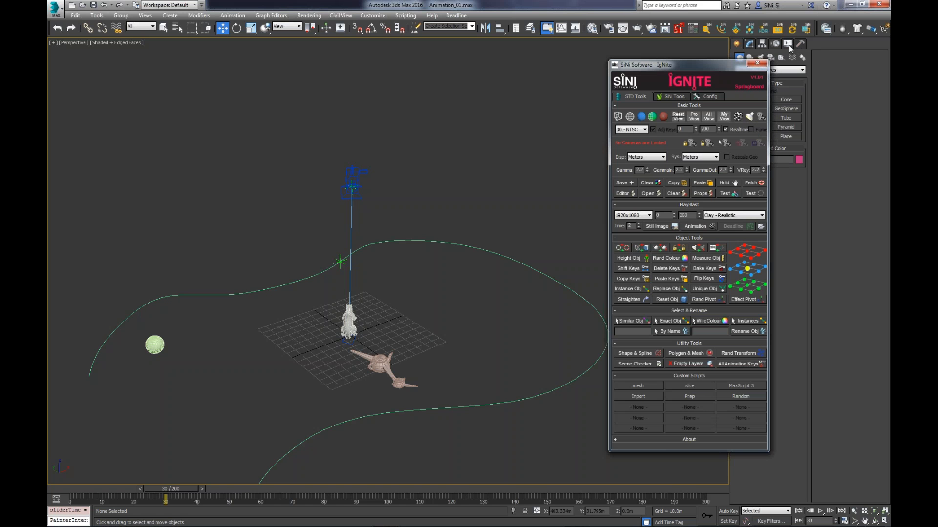
drag(693, 68, 667, 69)
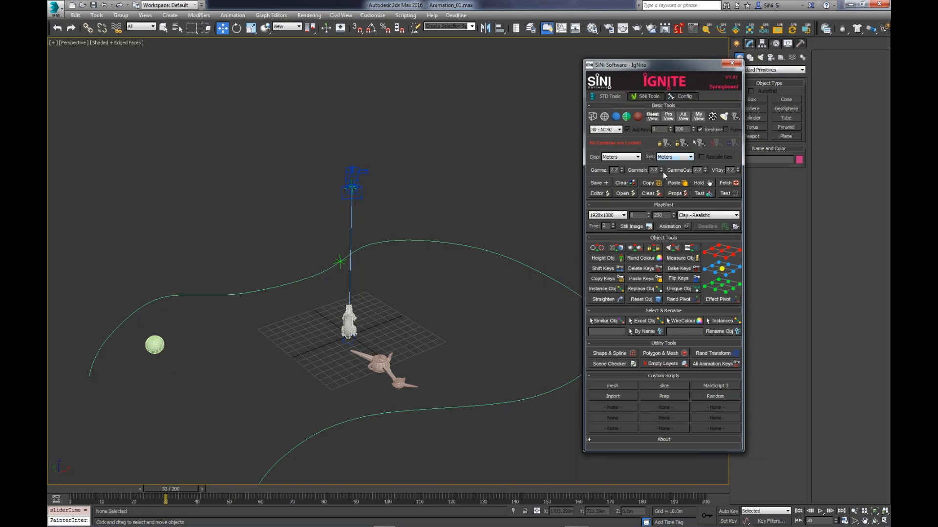
- Save the scene as the incremental version Animation_02.max with IgNite
scroll(425, 330, up, 4)
scroll(428, 327, up, 2)
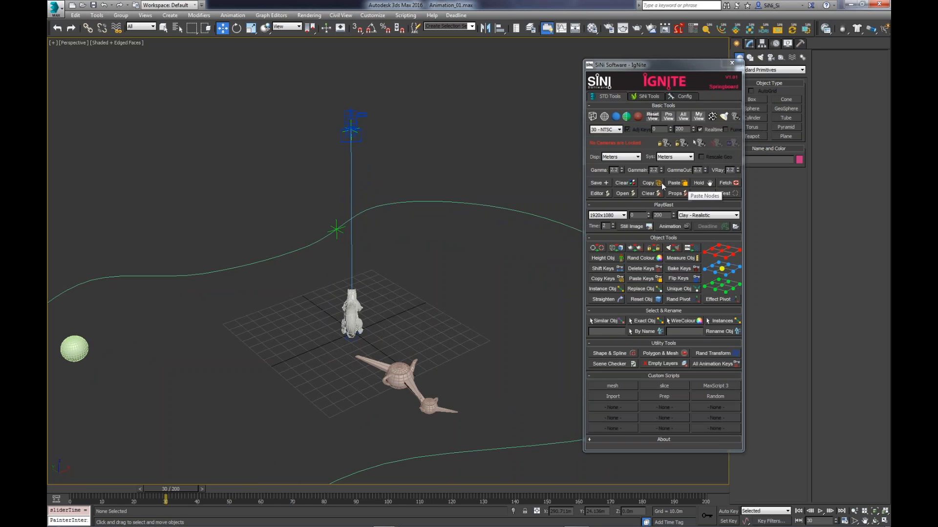
click(605, 181)
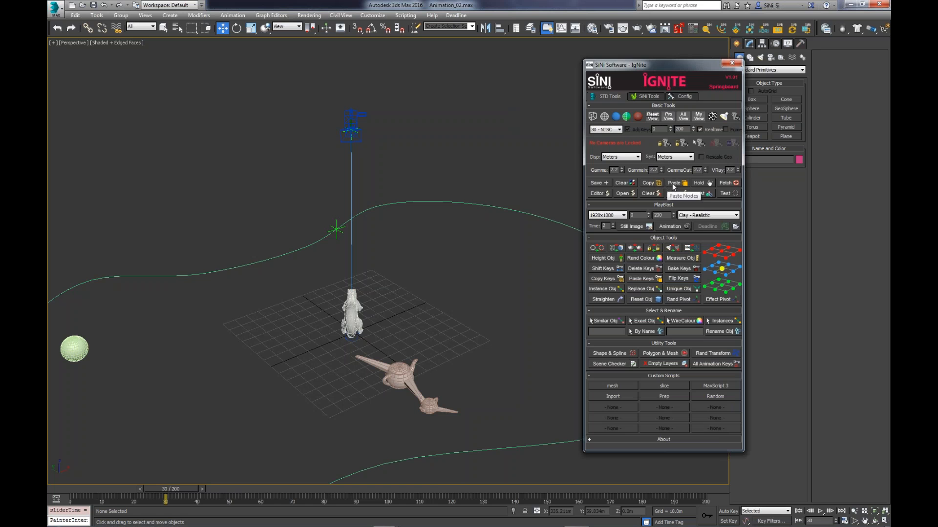
- Copy the larger animated winged teapot with IgNite and switch to the 3ds Max session with Splines_Tools_01.max
click(405, 386)
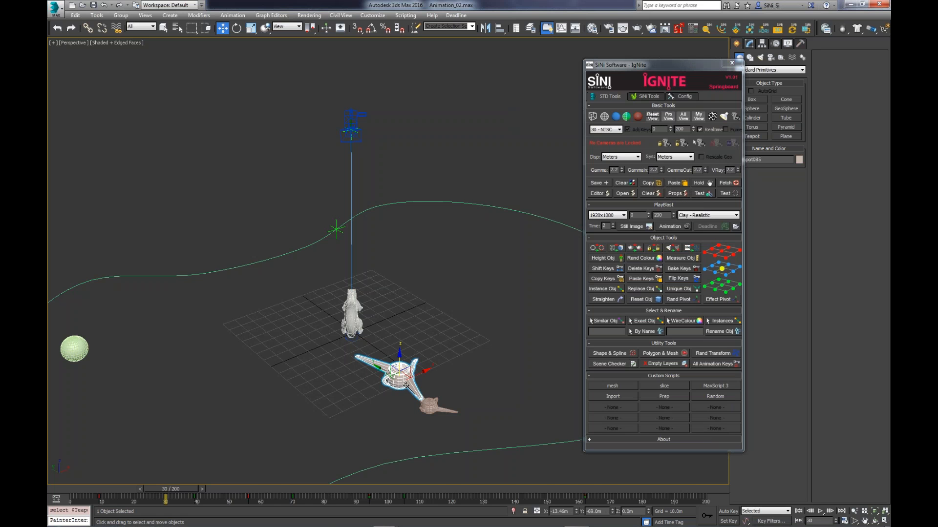
click(653, 185)
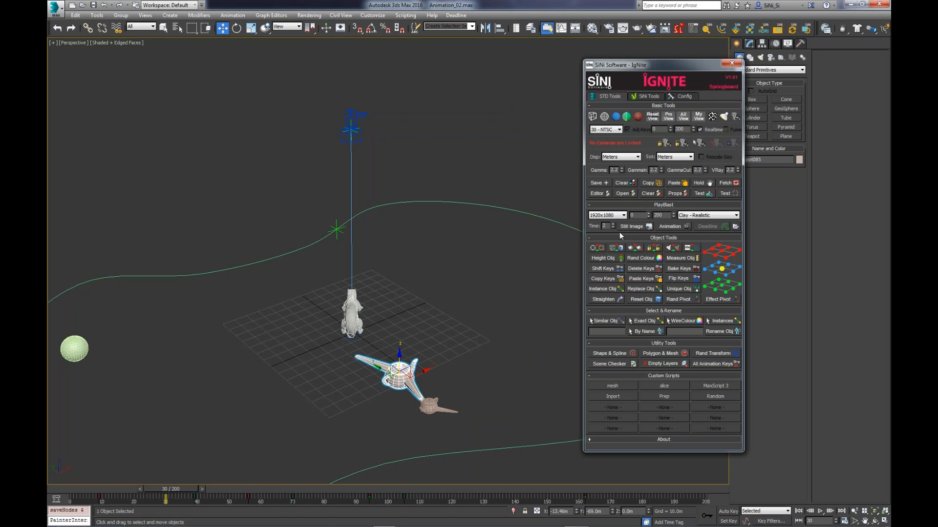
click(393, 523)
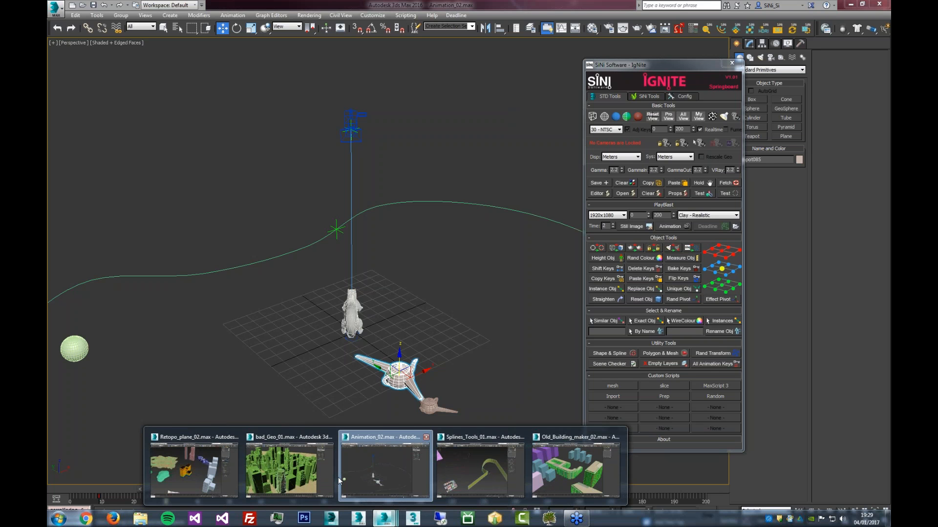
mouse_move(319, 479)
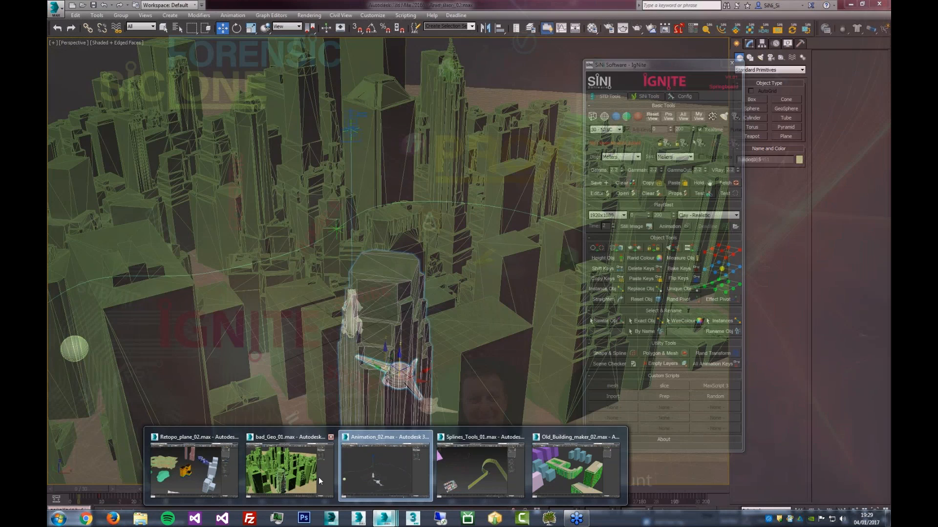
click(318, 476)
mouse_move(373, 521)
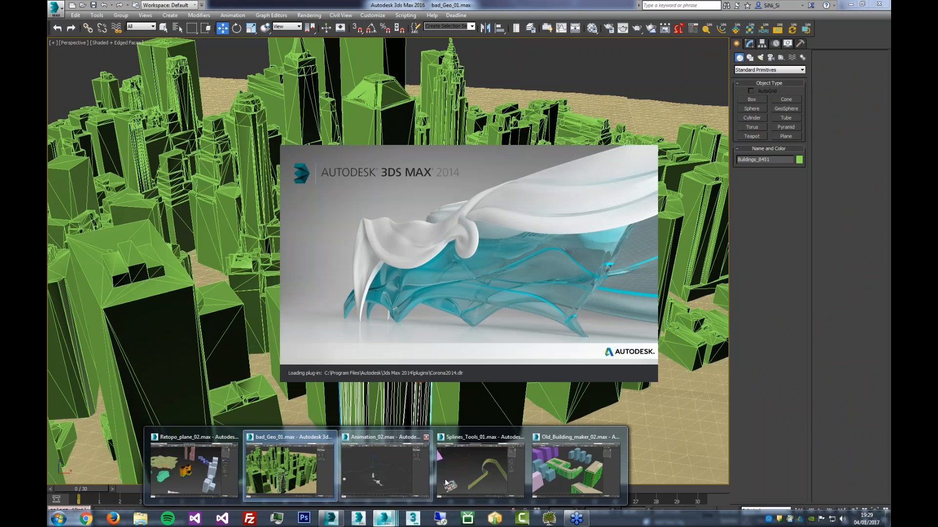
click(446, 483)
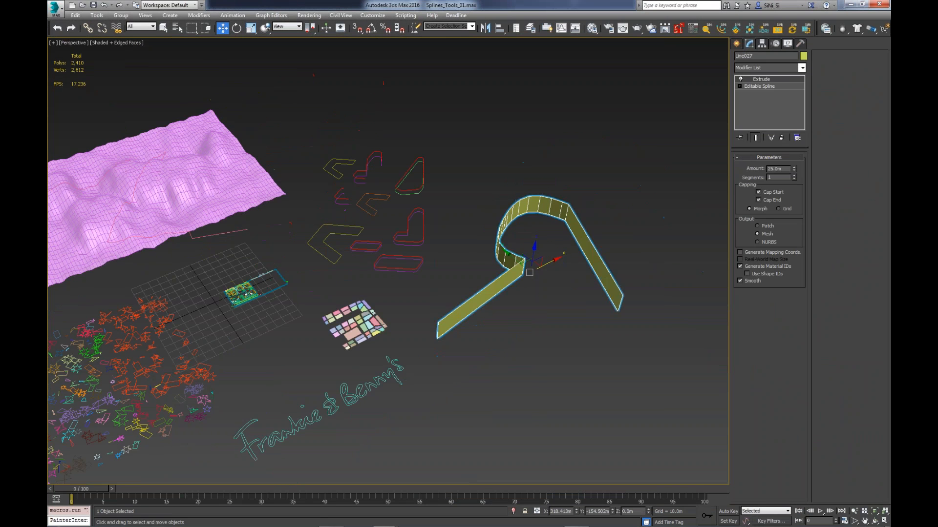
- Paste the copied winged teapot into the spline scene with IgNite and scrub the timeline to check its animation
middle_drag(315, 297, 559, 235)
click(165, 192)
middle_drag(455, 312, 456, 313)
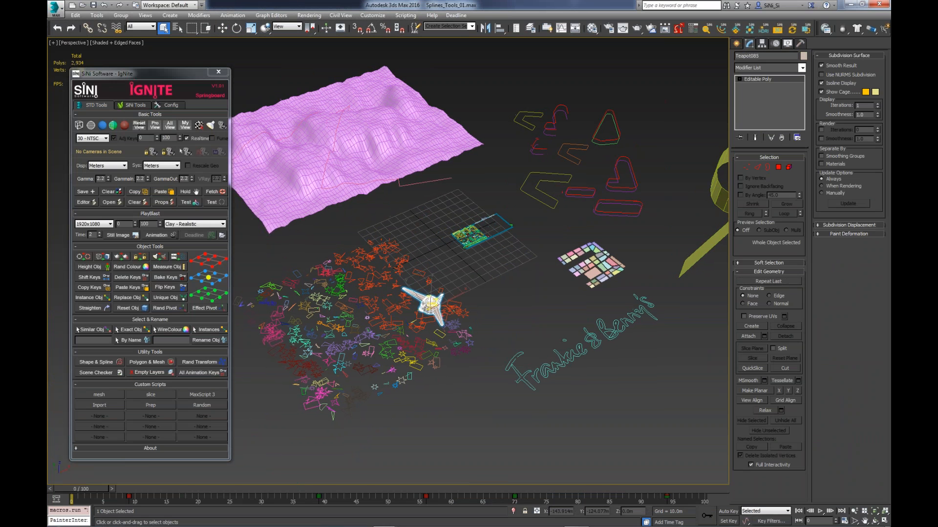
drag(88, 489, 133, 488)
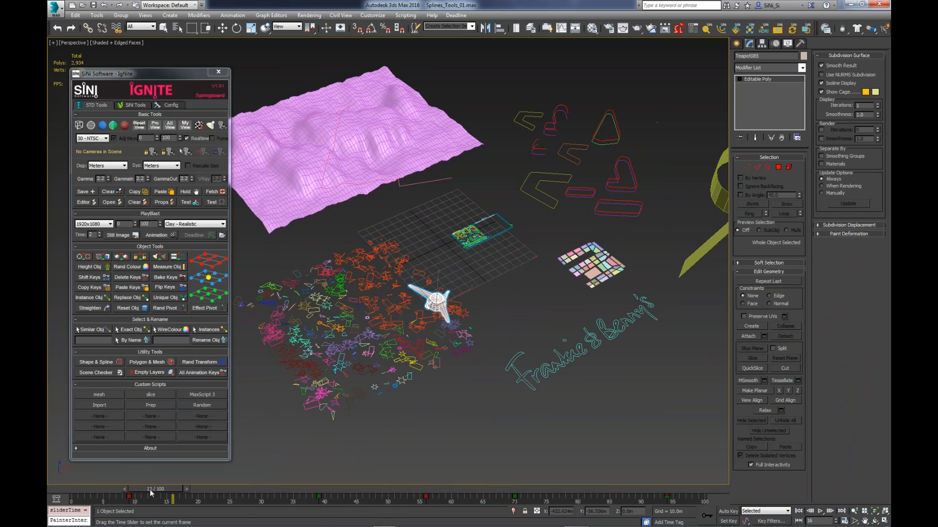
- Generate IgNite's random test splines and test geometry objects in the scene
click(220, 200)
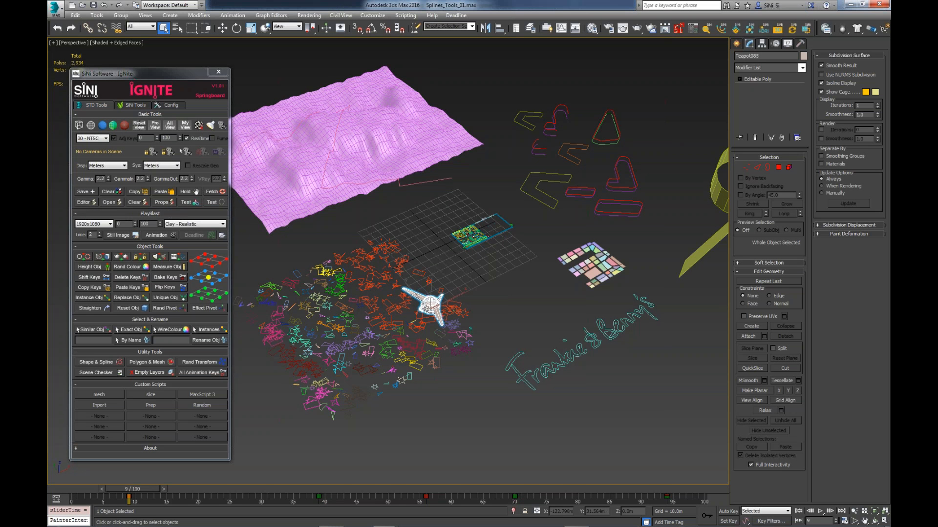
middle_drag(356, 277, 379, 285)
click(190, 203)
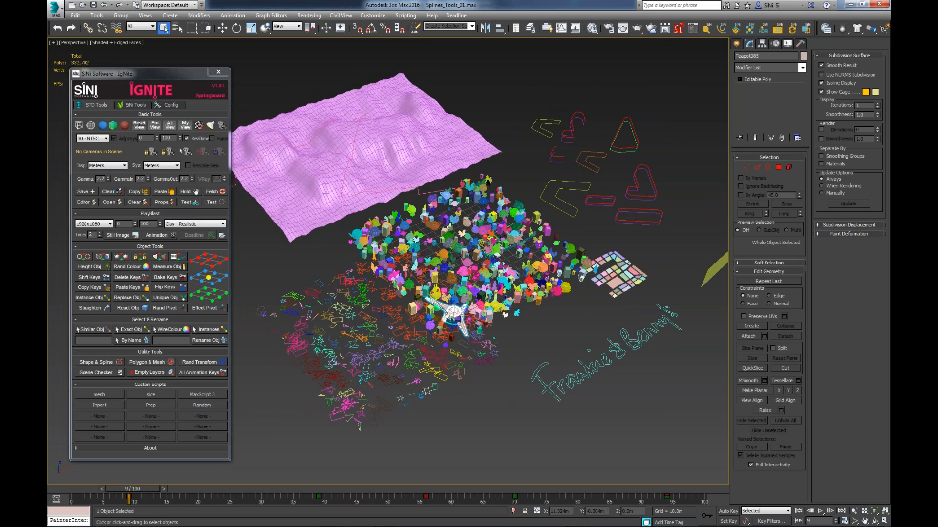
scroll(454, 241, up, 3)
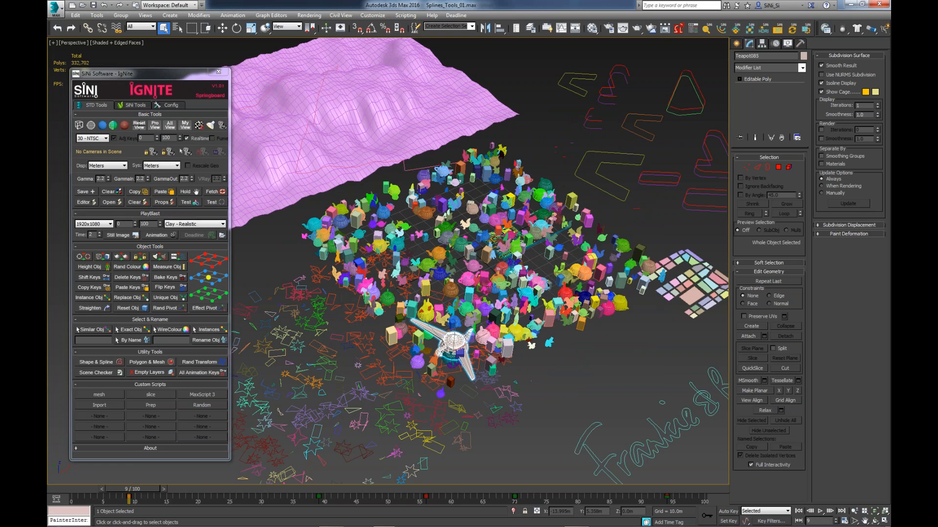
scroll(454, 243, up, 3)
click(220, 204)
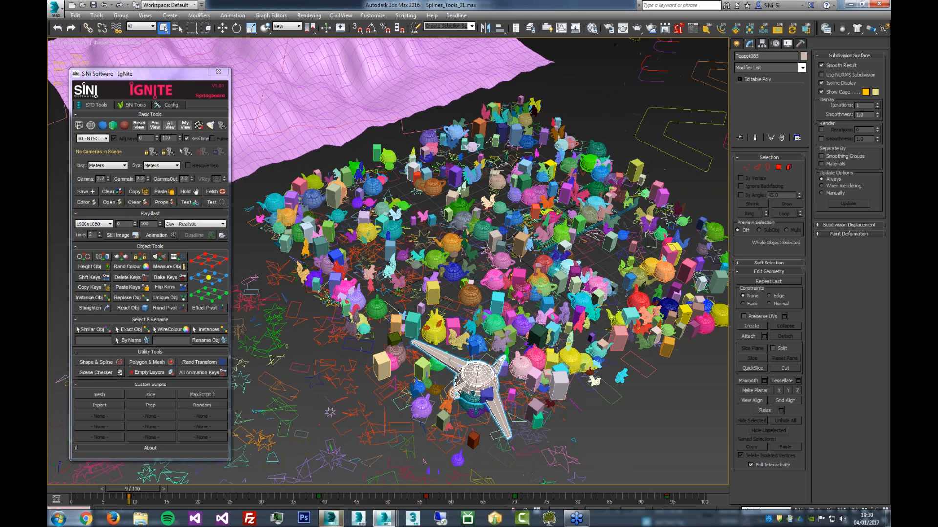
- Disable the Maxscript Tools option in IgNite's configuration, check the standard tools, and enable the option again
click(171, 106)
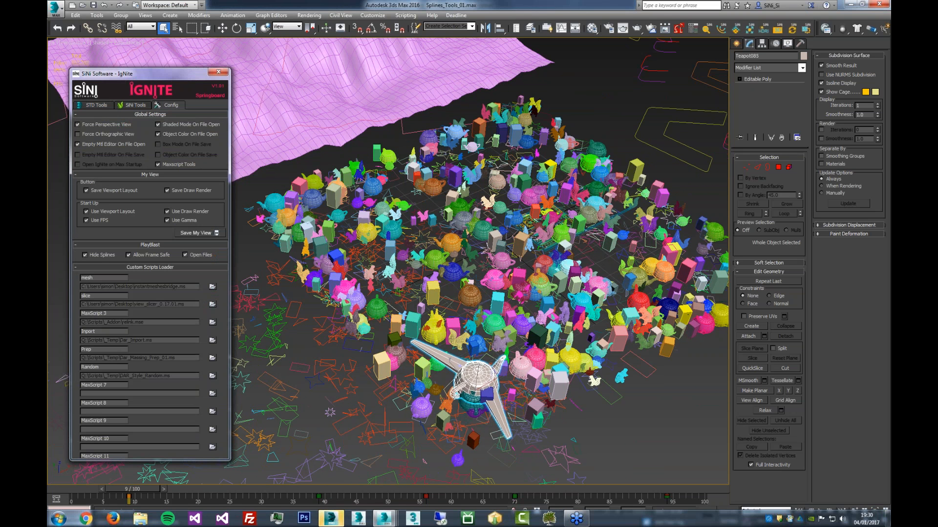
click(165, 164)
click(110, 106)
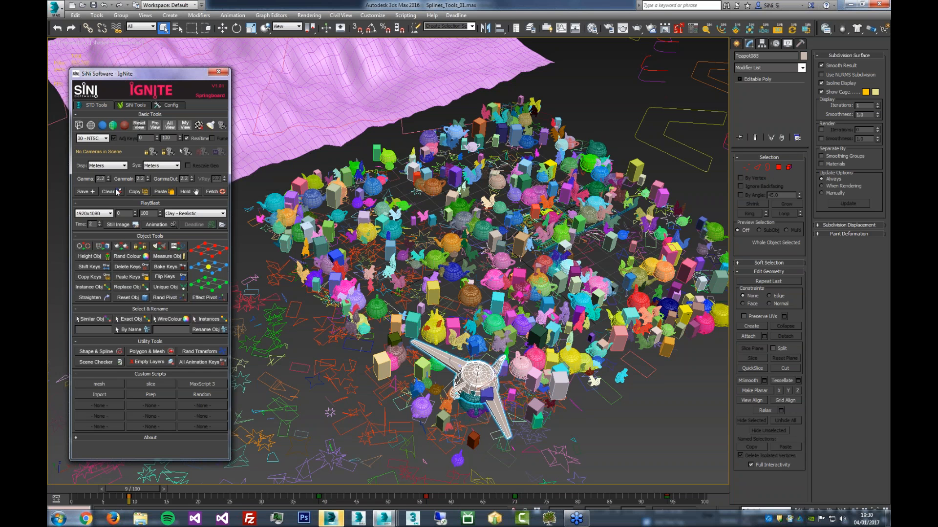
click(168, 105)
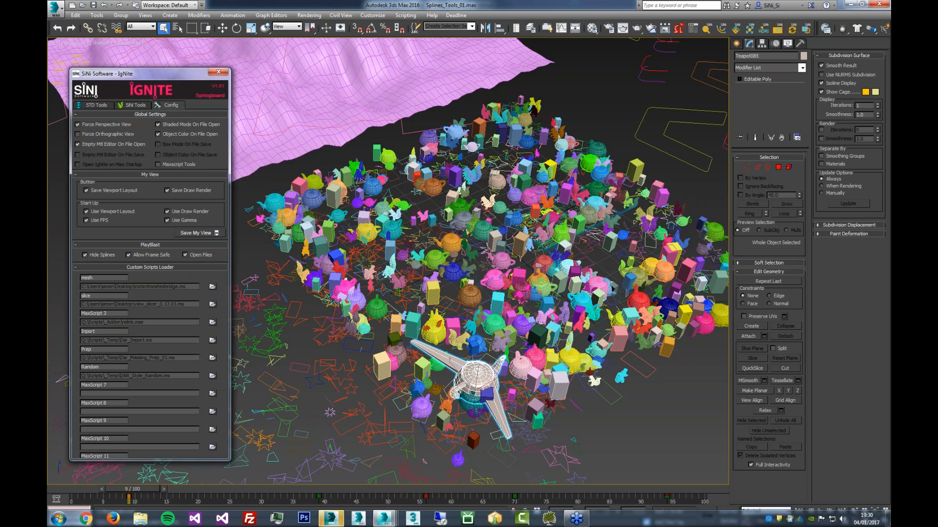
click(96, 105)
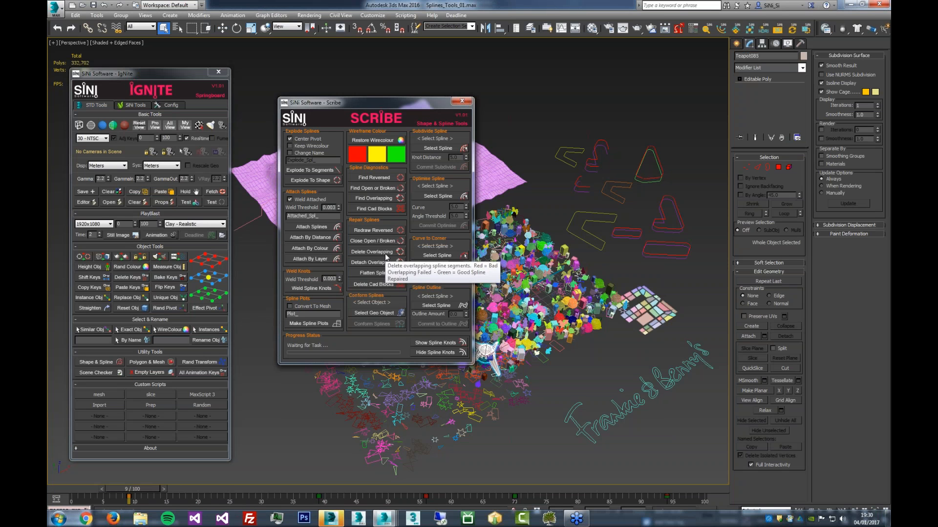
- Close the Scribe window and switch back to the 3ds Max session with Animation_02.max
drag(398, 109, 448, 105)
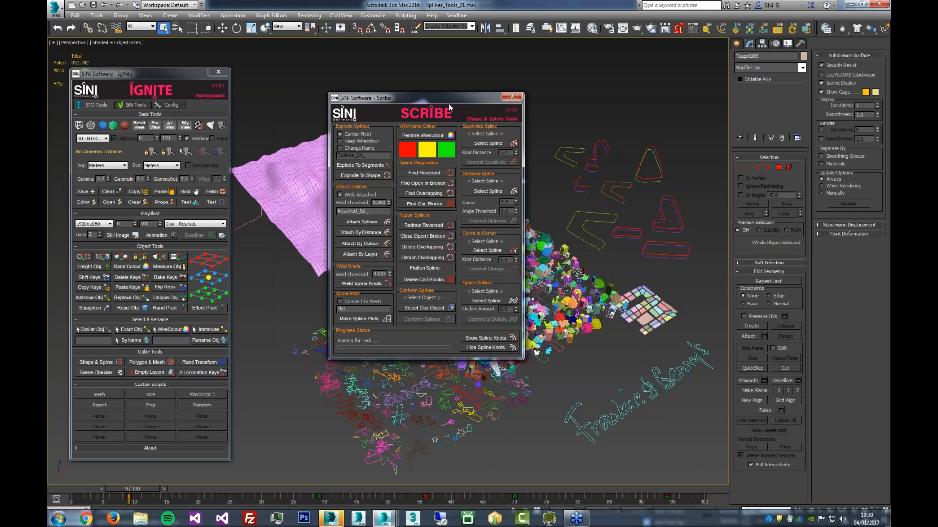
click(511, 100)
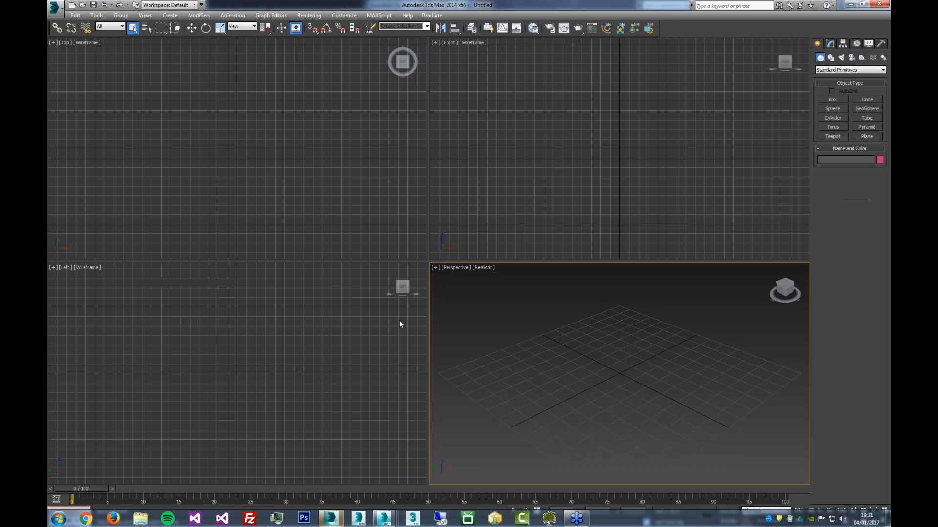
click(850, 5)
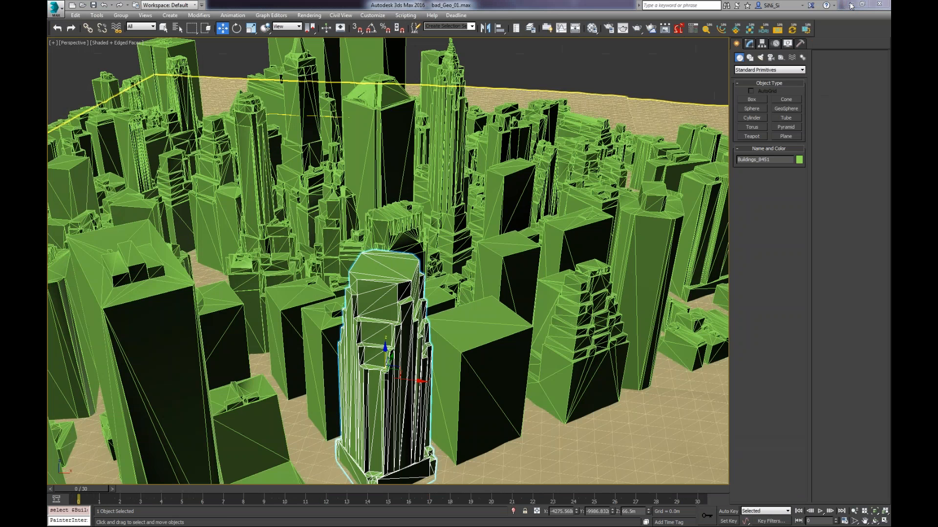
mouse_move(386, 518)
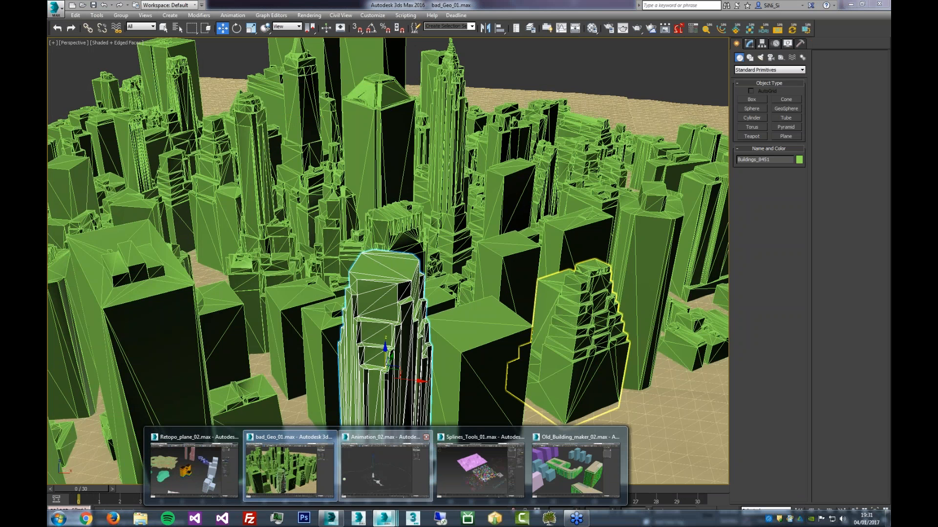
click(385, 466)
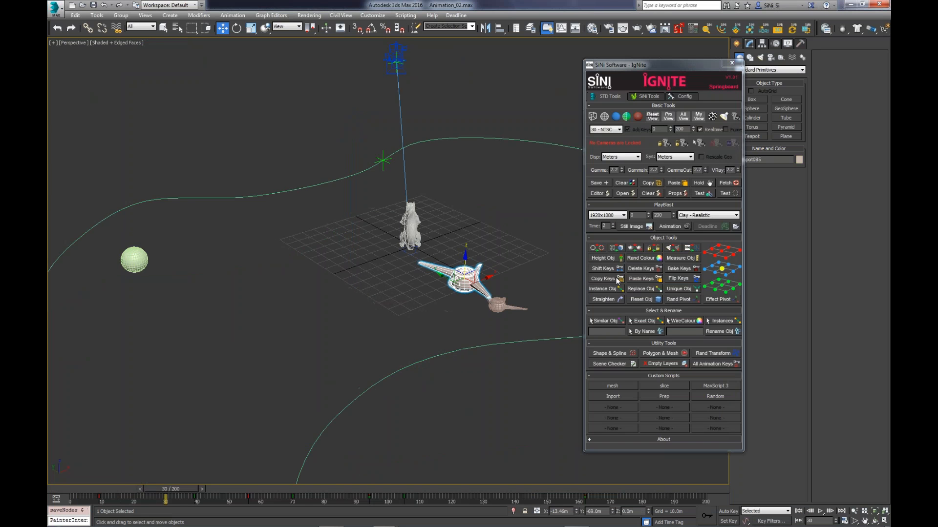
- Look through the available PlayBlast output sizes in IgNite
middle_drag(383, 297, 293, 292)
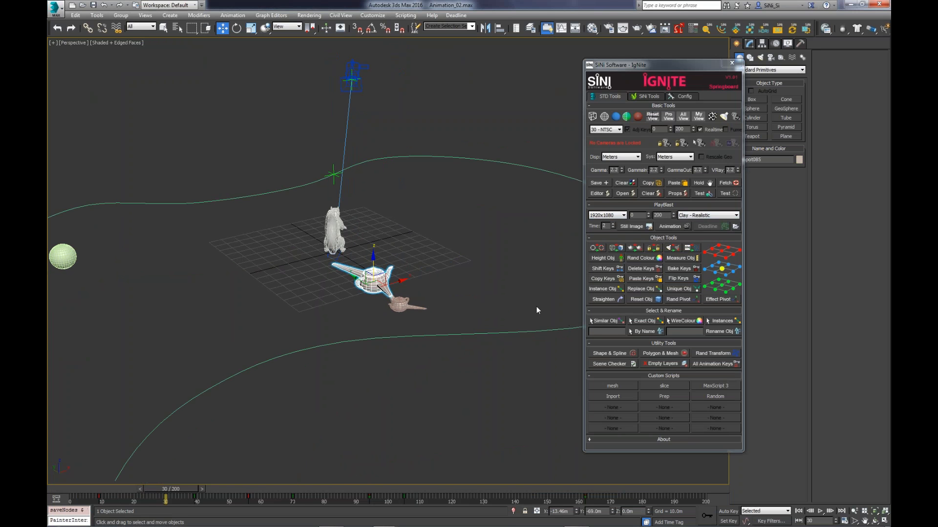
middle_drag(482, 289, 520, 289)
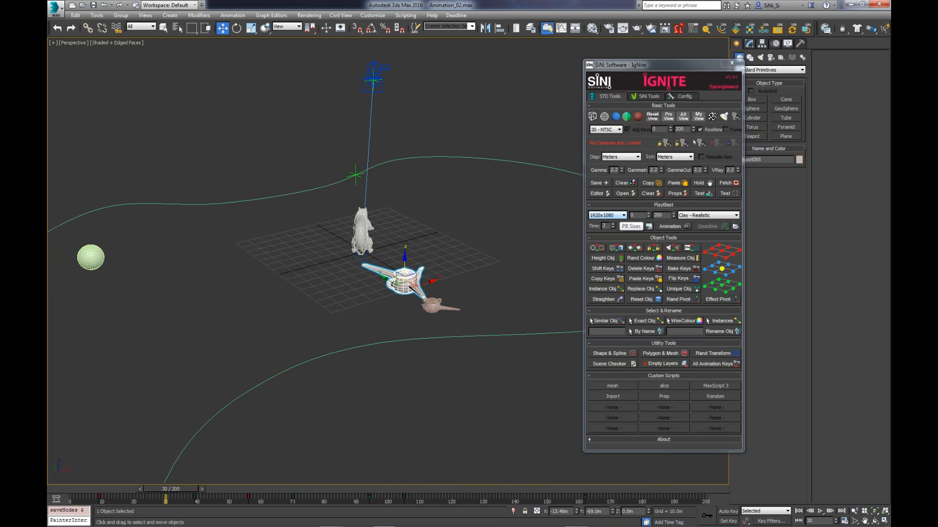
middle_drag(313, 314, 331, 315)
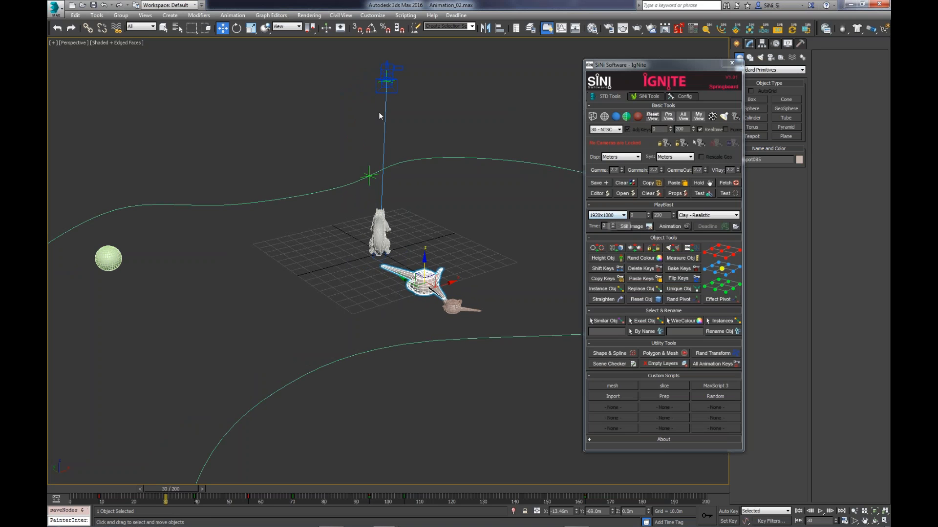
click(610, 216)
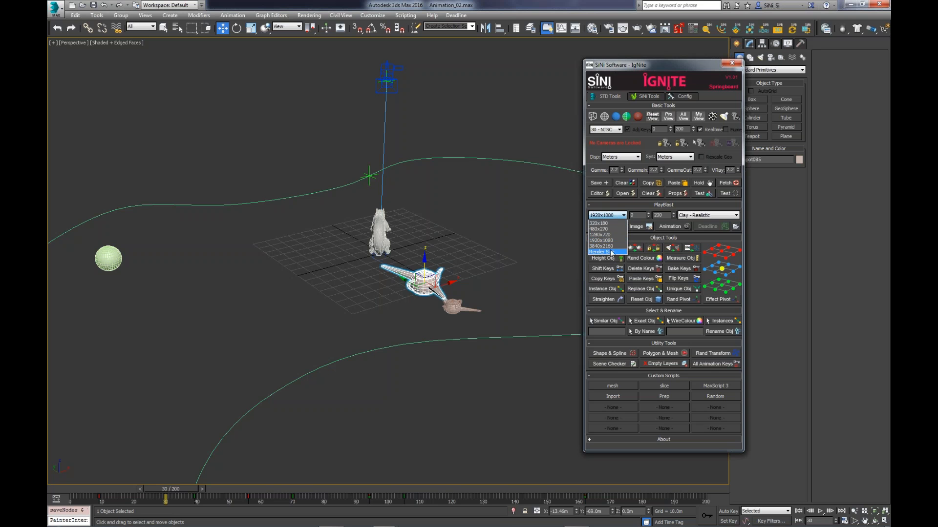
click(617, 213)
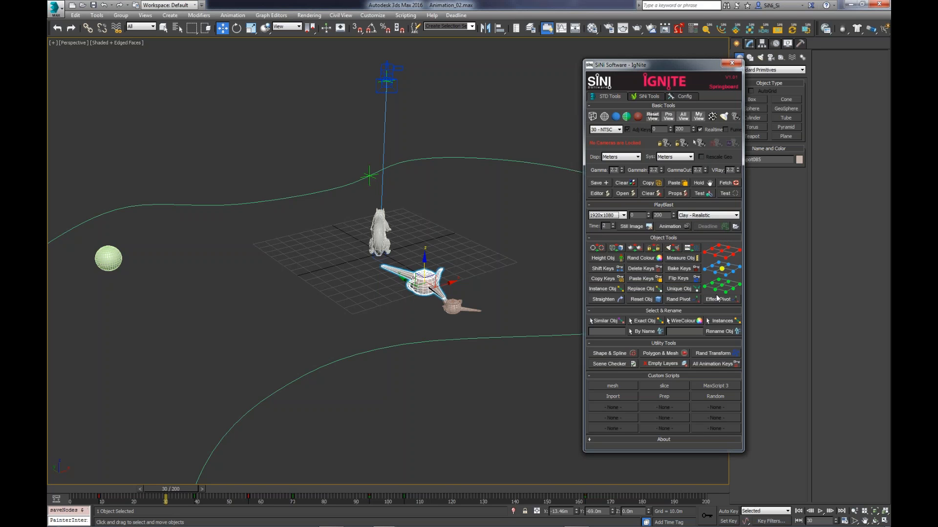
- Scrub the animation back to frame 0, select the camera, and bake all its transformation keys with IgNite's Bake Keys
middle_drag(339, 295, 403, 314)
middle_drag(528, 303, 509, 306)
middle_drag(465, 273, 448, 308)
mouse_move(194, 490)
mouse_down()
mouse_move(341, 490)
mouse_move(189, 489)
mouse_up()
drag(113, 491, 81, 490)
key(w)
middle_drag(200, 269, 314, 278)
click(140, 200)
alt+middle_drag(290, 444, 269, 389)
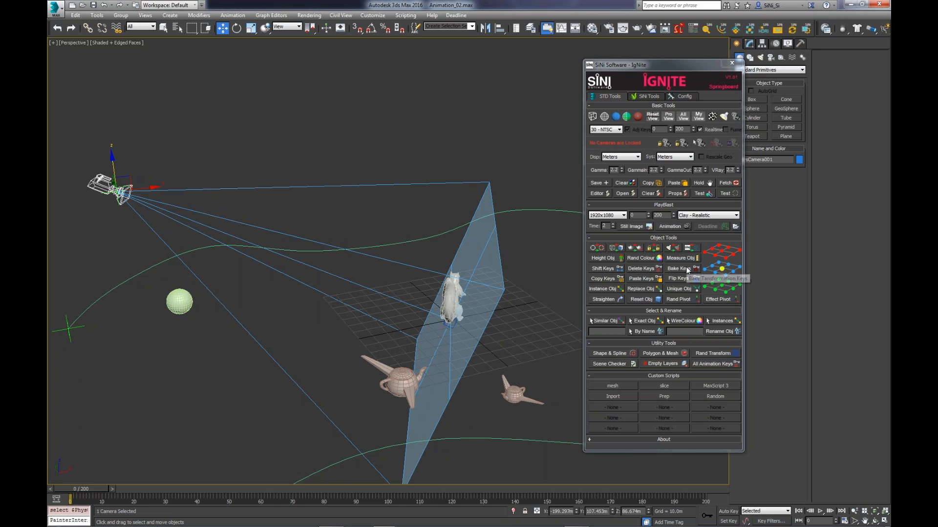
click(683, 268)
drag(307, 178, 307, 155)
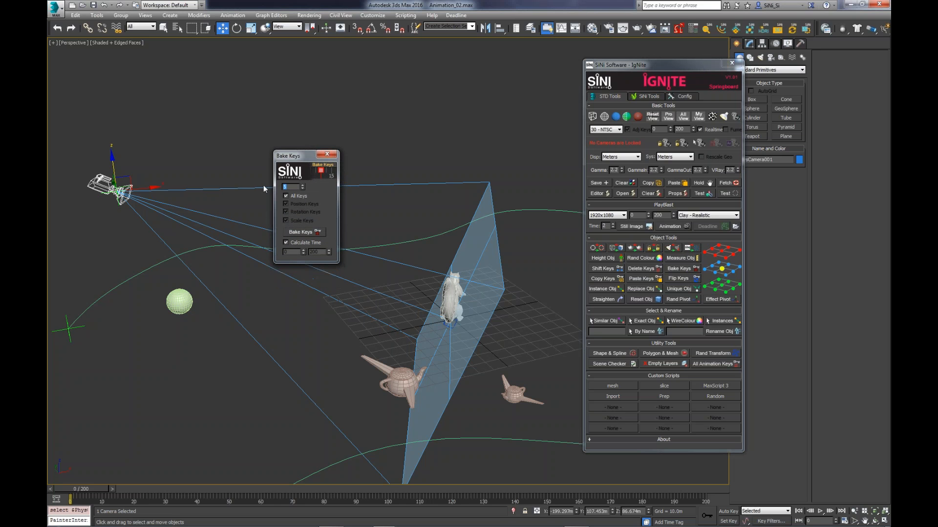
click(306, 233)
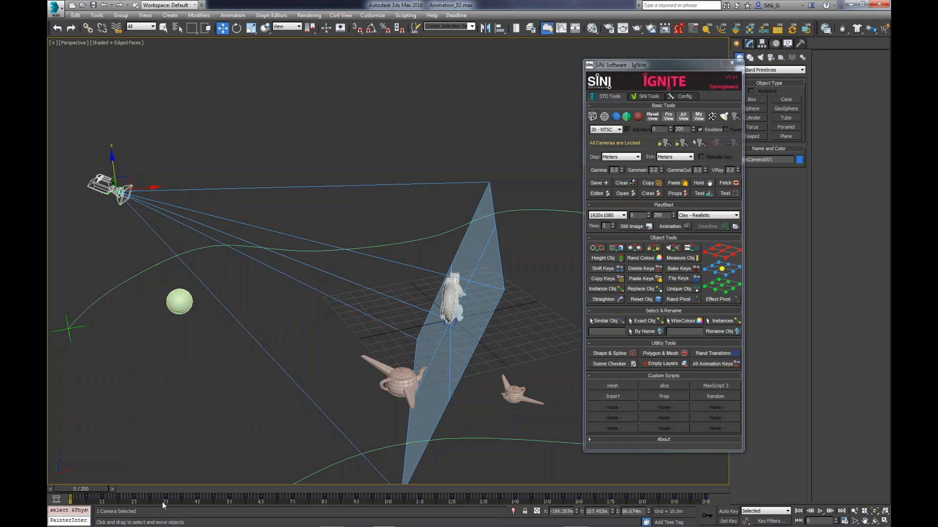
- Compare the timeline keys of the sphere and the camera, and clear the selection
middle_drag(208, 324, 255, 309)
click(239, 304)
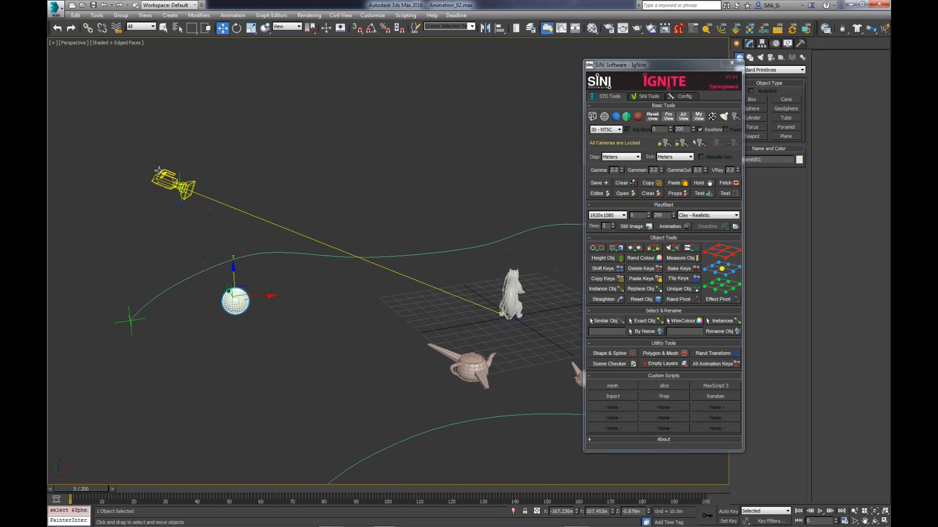
click(171, 183)
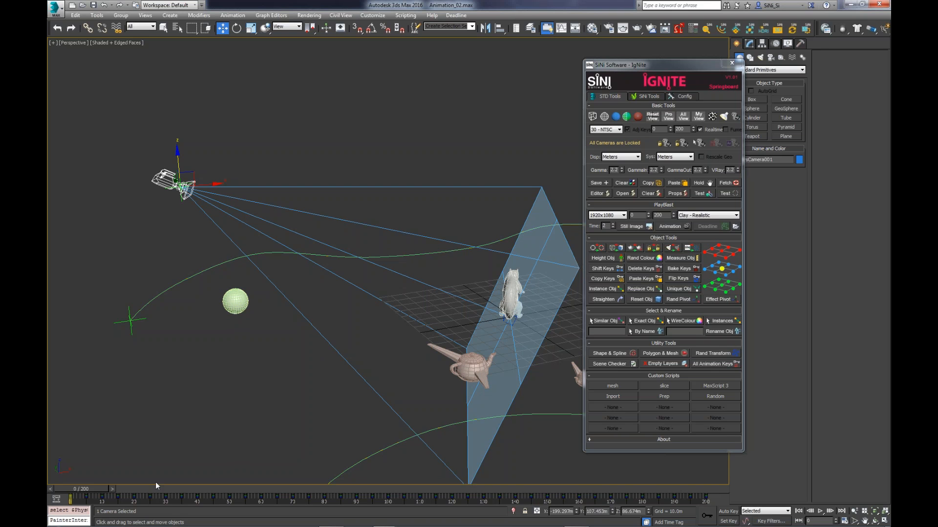
mouse_move(79, 488)
mouse_down()
mouse_move(202, 489)
mouse_move(79, 488)
mouse_up()
click(230, 304)
click(415, 235)
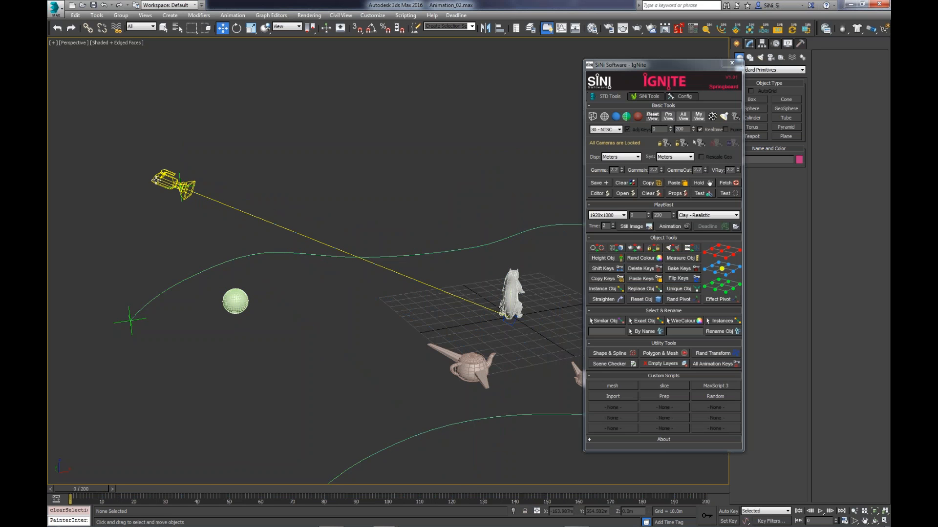
- Copy the camera's keys and paste them onto the sphere with IgNite, checking the sphere's keys on the timeline
click(166, 181)
click(603, 277)
click(290, 286)
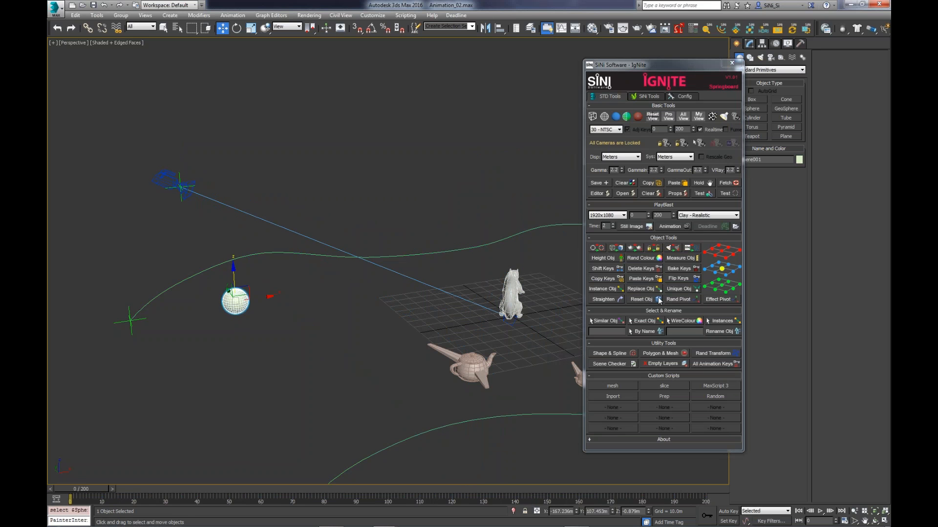
drag(80, 491, 47, 489)
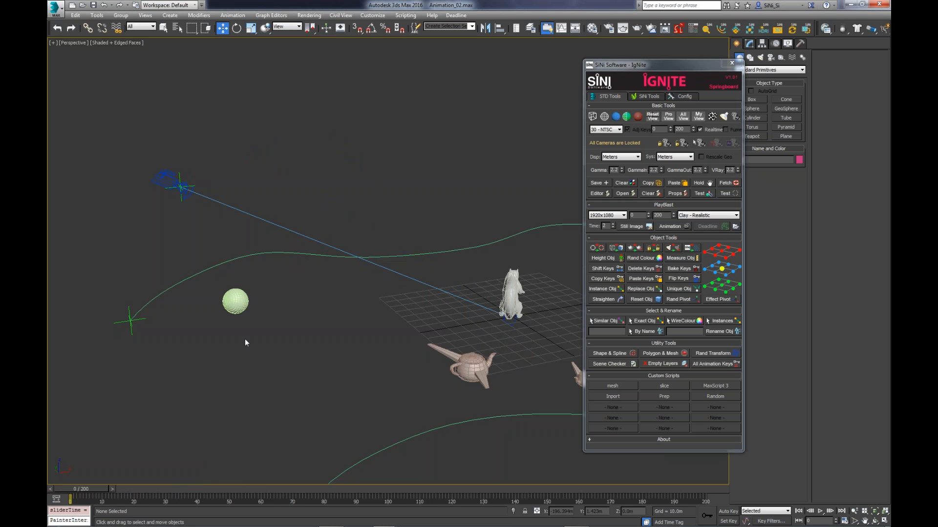
click(236, 306)
middle_drag(320, 340, 331, 334)
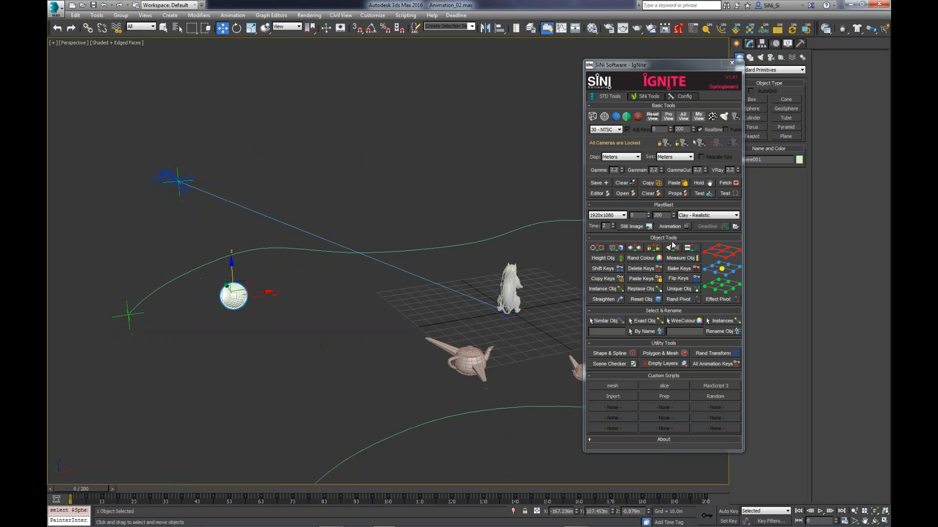
- Delete the chosen key types from the sphere with IgNite's Delete Keys, with the All Keys option turned off
click(653, 270)
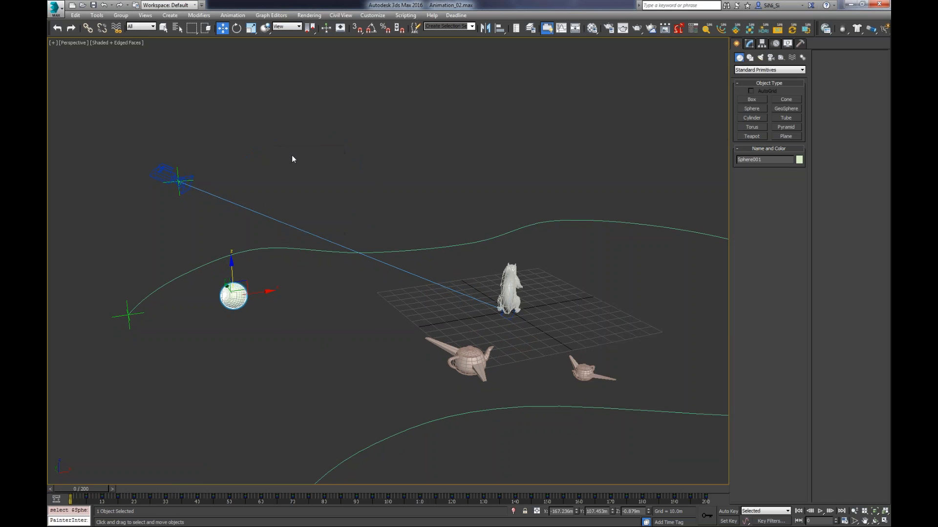
drag(292, 155, 312, 171)
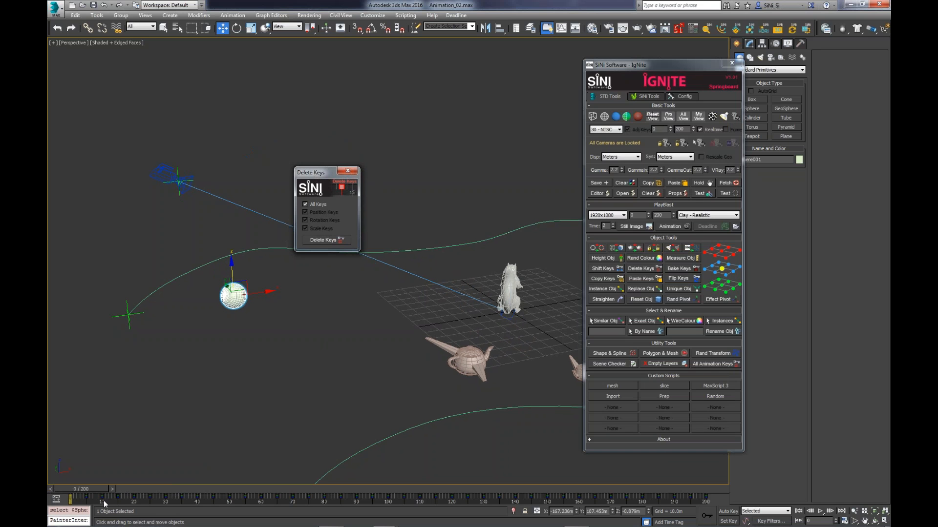
click(306, 204)
click(321, 226)
click(319, 219)
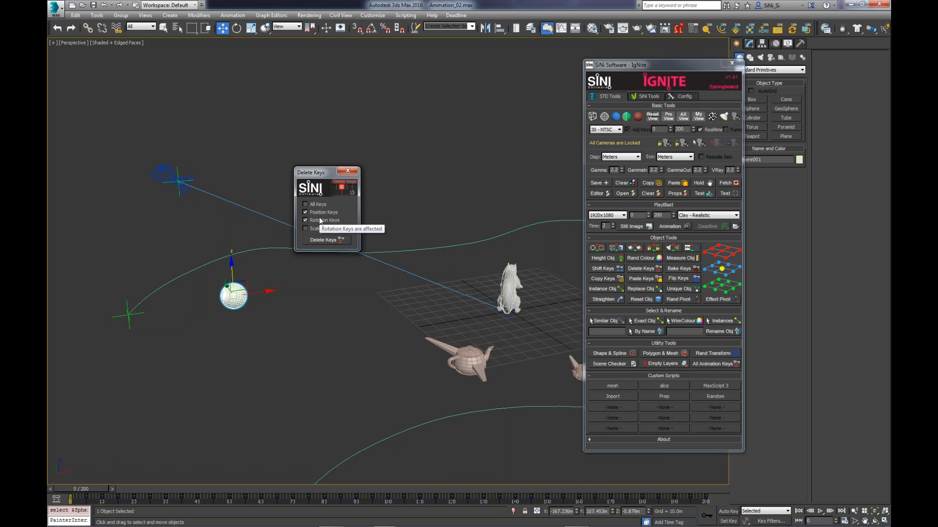
click(330, 241)
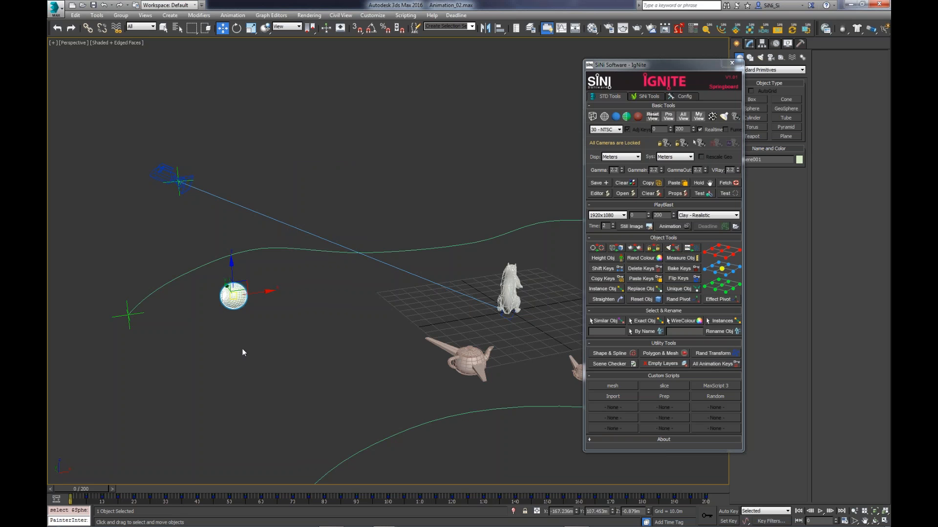
- Scrub the timeline briefly and inspect the animation keys on the large winged teapot and the camera
mouse_move(108, 484)
mouse_down()
mouse_move(455, 486)
mouse_move(104, 485)
mouse_up()
middle_drag(367, 380, 345, 371)
click(436, 350)
middle_drag(435, 349, 385, 351)
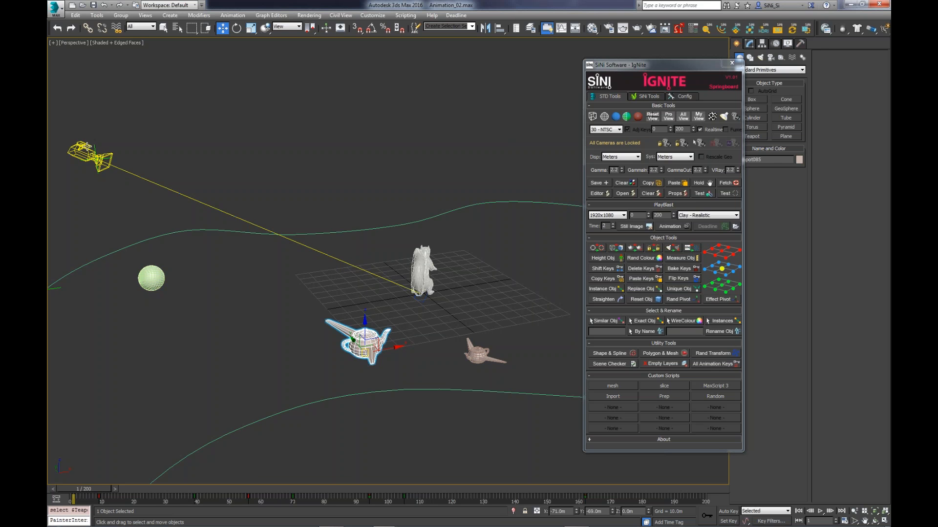
click(94, 157)
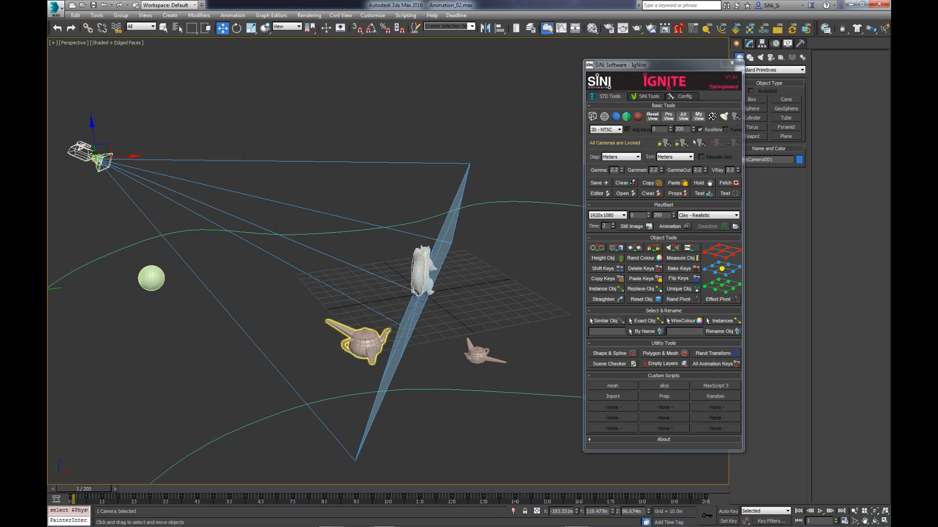
- Flip all the keys of the large winged teapot and scrub to frame 136 to check the reversed animation
click(373, 344)
middle_drag(372, 346, 296, 342)
mouse_move(94, 490)
mouse_down()
mouse_move(358, 492)
mouse_move(87, 491)
mouse_up()
click(681, 280)
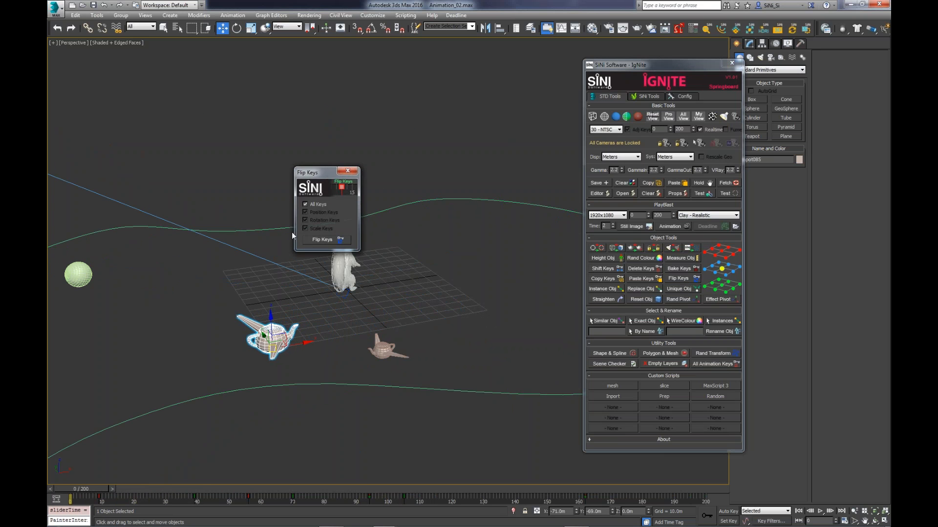
click(323, 240)
drag(90, 489, 512, 493)
key(w)
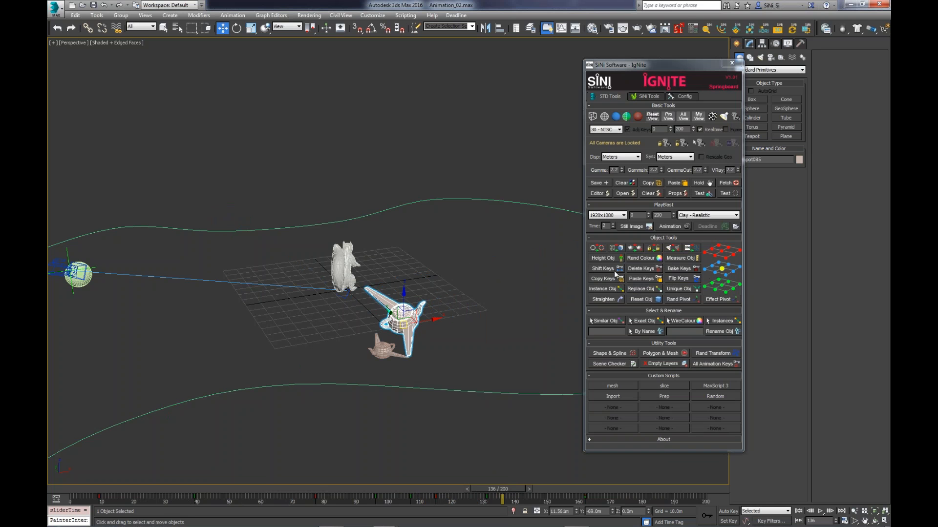
- Select everything in the scene and delete it
middle_drag(508, 342, 490, 334)
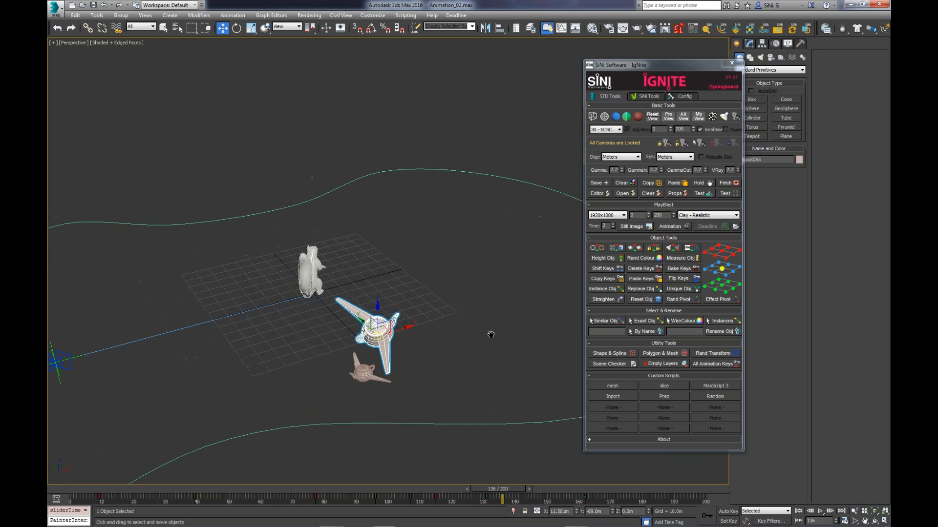
key(ctrl+a)
key(Delete)
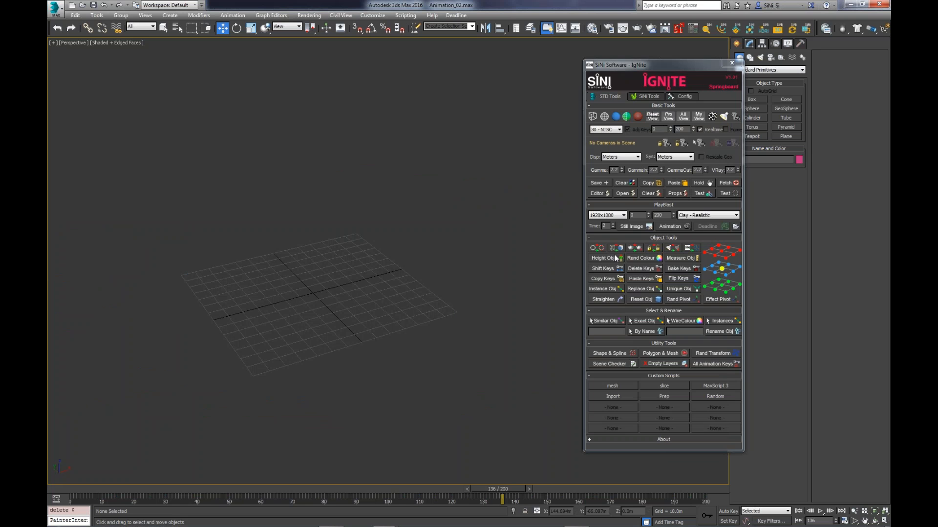
- Create an IgNite height object in the empty scene and frame it in the viewport
click(613, 260)
middle_drag(230, 303, 251, 305)
key(x)
key(Escape)
key(z)
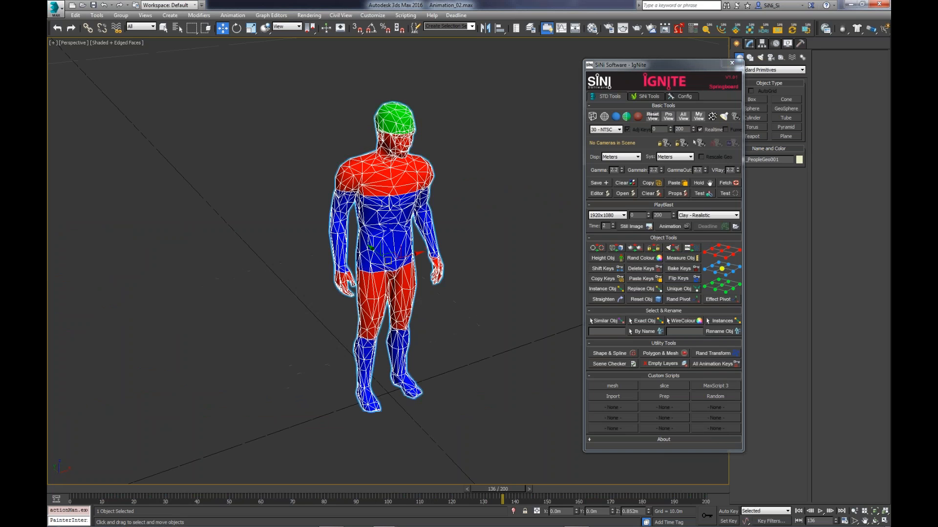
scroll(417, 317, down, 5)
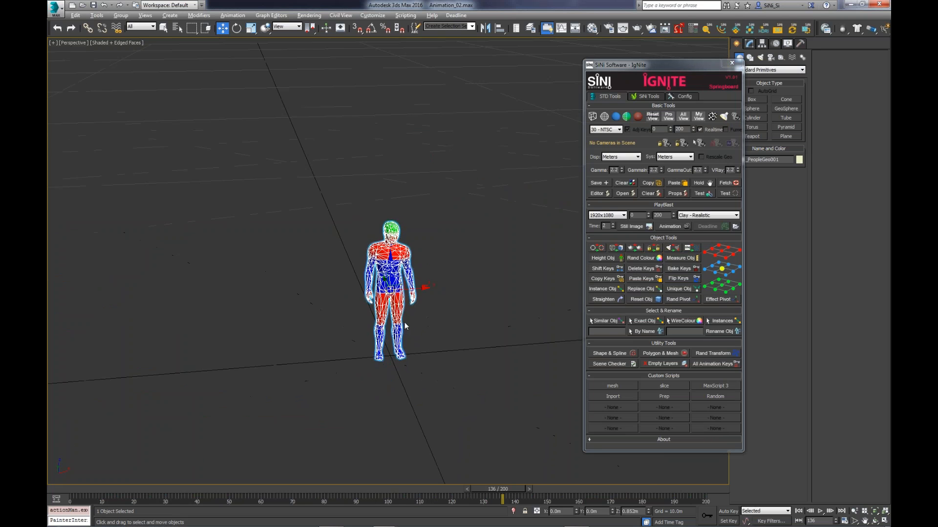
- Move the human figure along the X axis to about -3.12 m
middle_drag(436, 322, 339, 310)
drag(315, 276, 503, 271)
middle_drag(505, 358, 541, 351)
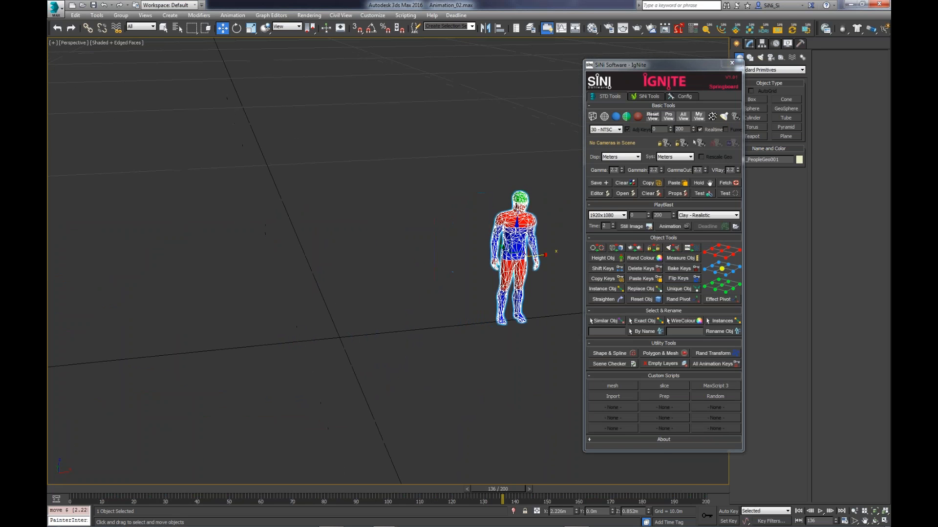
scroll(538, 350, down, 3)
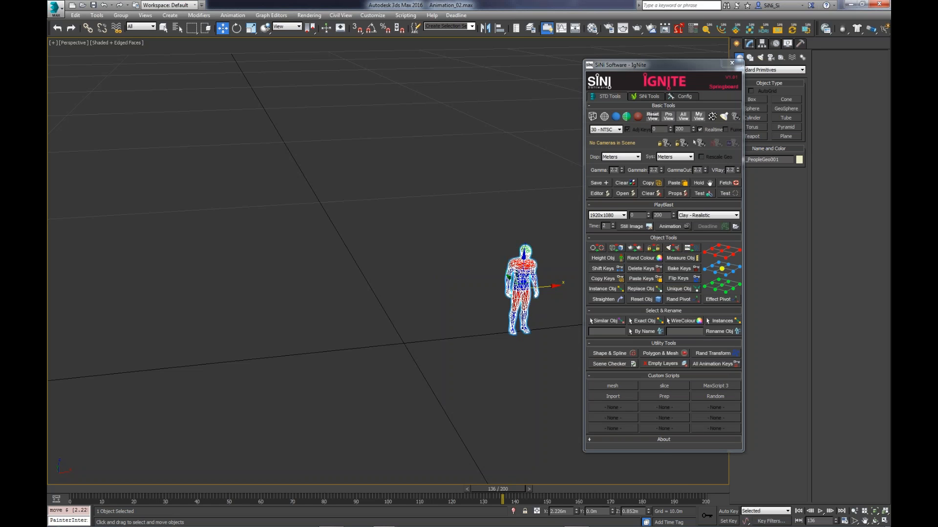
alt+middle_drag(416, 309, 424, 309)
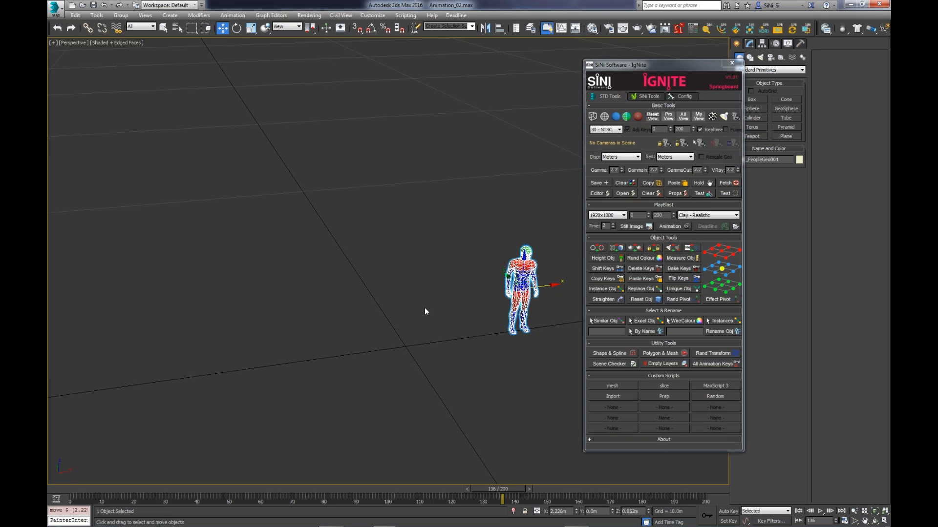
drag(559, 287, 260, 323)
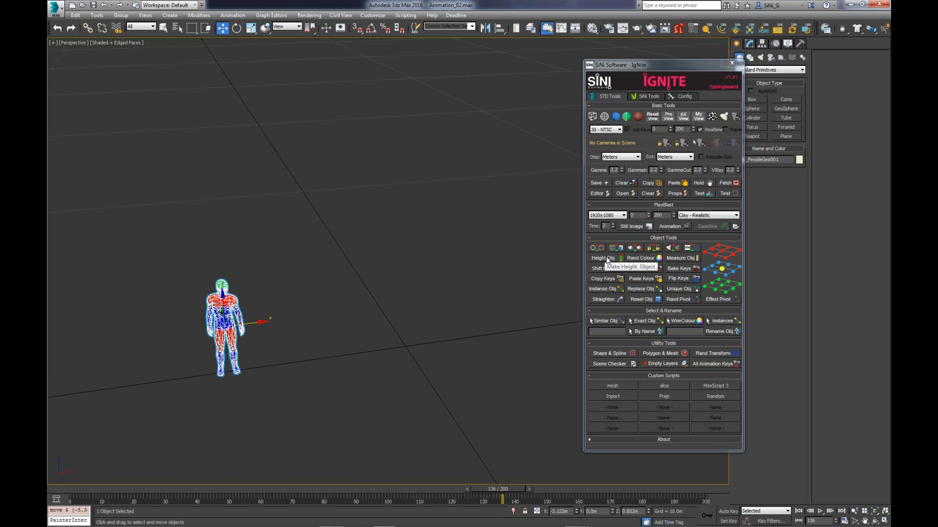
- Create two more height figures, place them apart from the first, and select all three
click(607, 259)
alt+middle_drag(410, 313, 452, 328)
shift+drag(380, 289, 209, 226)
click(467, 304)
alt+middle_drag(466, 314, 439, 182)
drag(218, 367, 197, 385)
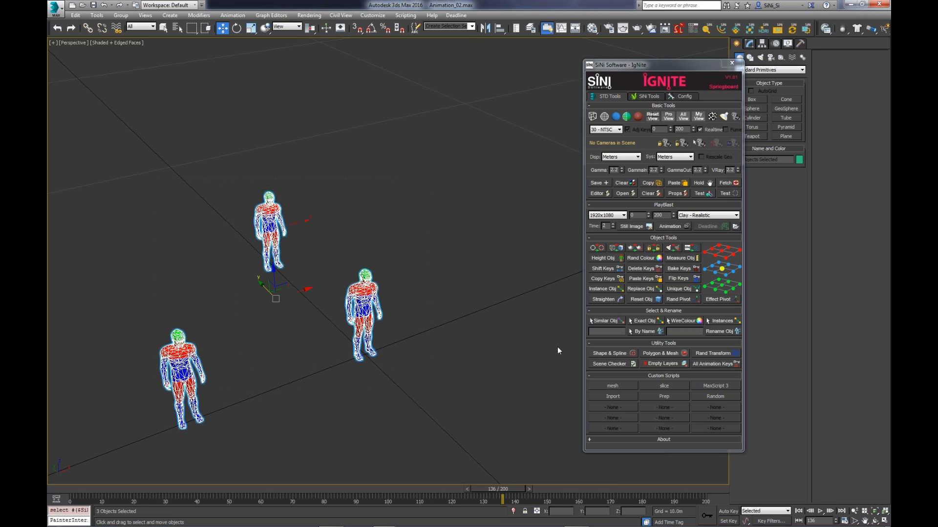
- Turn on Measure Object for the three figures and move the rear figure to compare the distances
click(697, 258)
alt+middle_drag(252, 374, 388, 222)
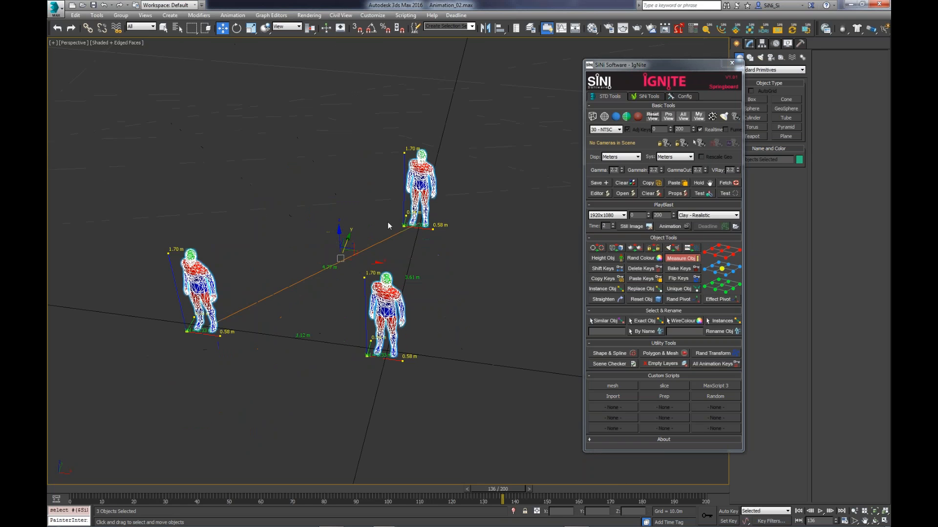
click(420, 198)
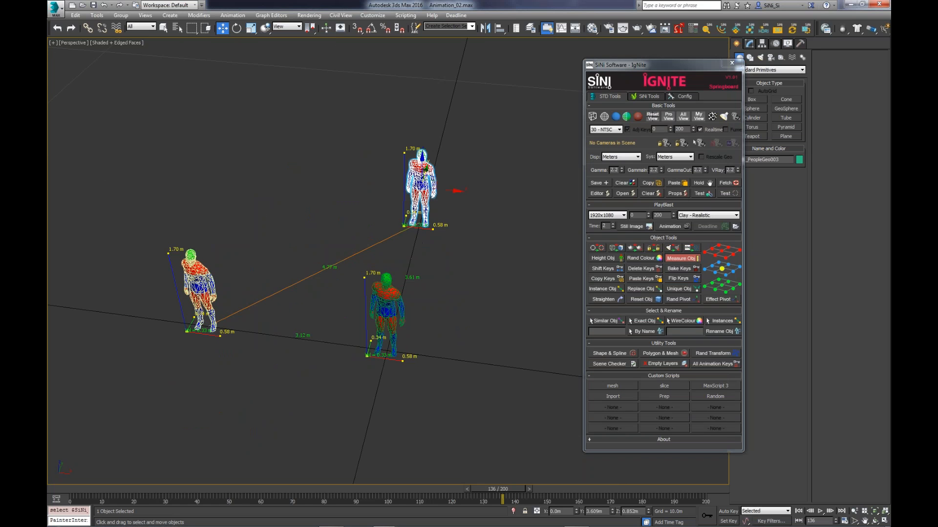
drag(413, 193, 318, 165)
- Scale the first human figure up uniformly to about 4.75 m tall while its measurements are displayed
click(199, 287)
alt+middle_drag(199, 288, 204, 282)
key(r)
drag(187, 291, 96, 210)
alt+middle_drag(211, 428, 237, 431)
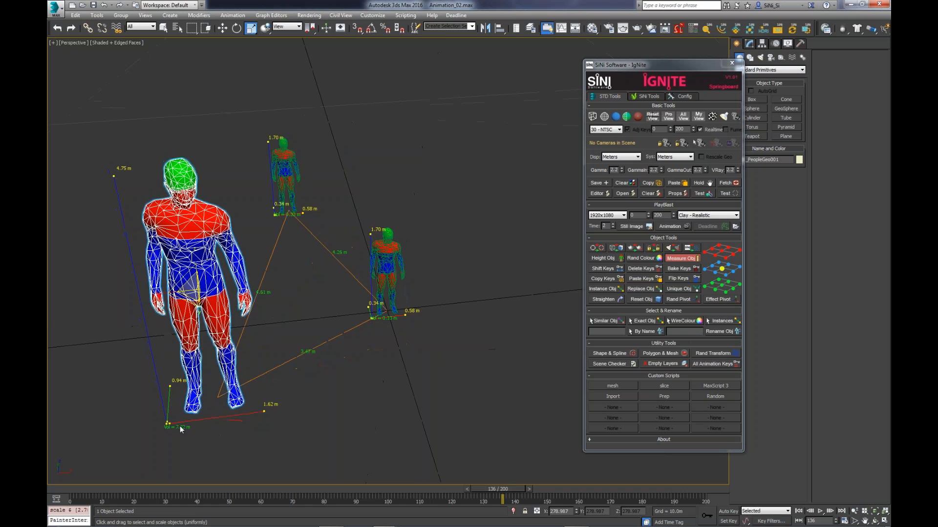
- Turn off Measure Object for the human figures and clear the selection
middle_drag(411, 414, 385, 409)
scroll(362, 390, down, 4)
click(687, 258)
click(434, 399)
- Draw an open zigzag line with four points on the ground beside the figures
text(x)
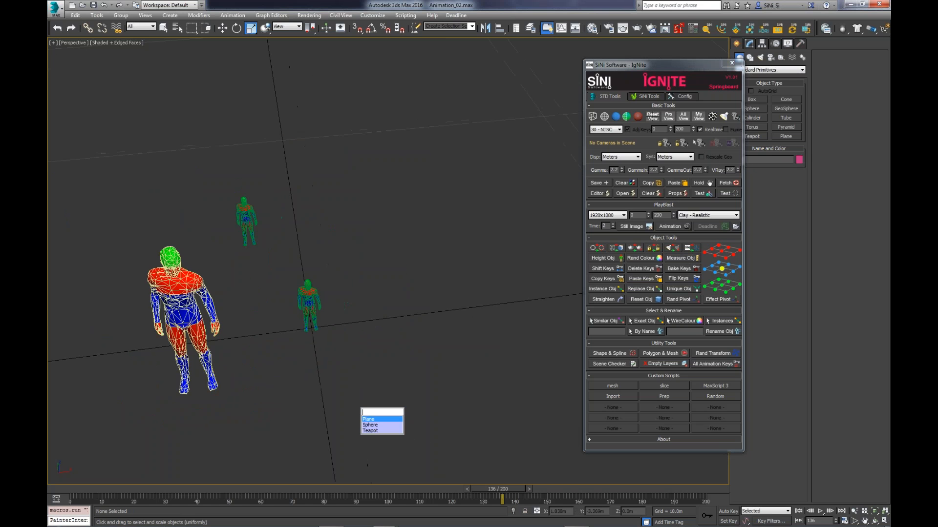
text(li)
key(Return)
click(354, 418)
click(440, 386)
click(390, 337)
click(406, 238)
right_click(457, 243)
right_click(514, 270)
- Turn on Measure Object for the new line and inspect its dimensions
click(681, 259)
middle_drag(458, 276, 459, 273)
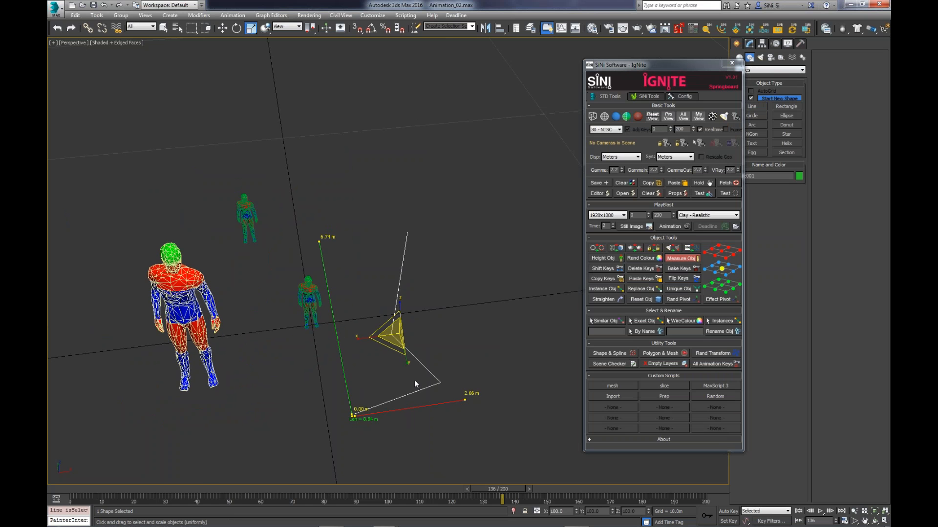
alt+middle_drag(429, 408, 427, 388)
- Raise the line's far end vertex along Z to about 1.53 m while the measurements are displayed
key(1)
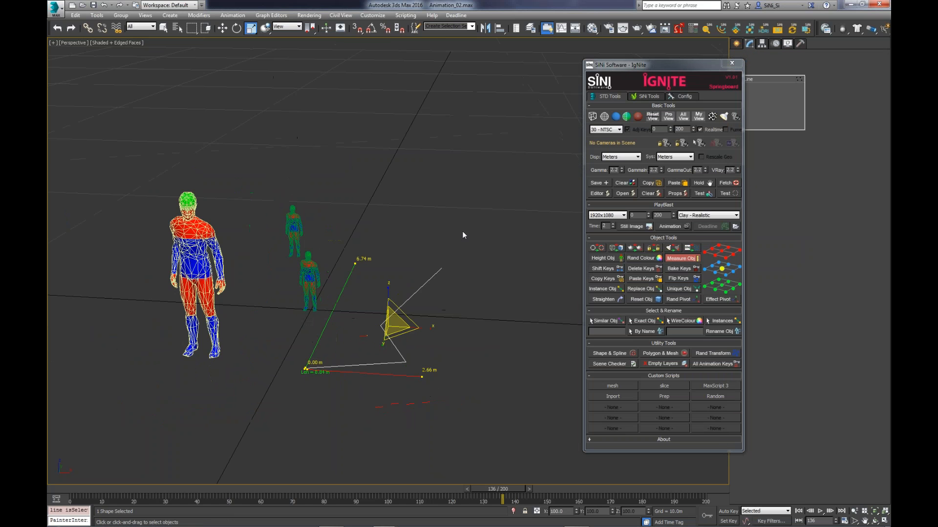
key(w)
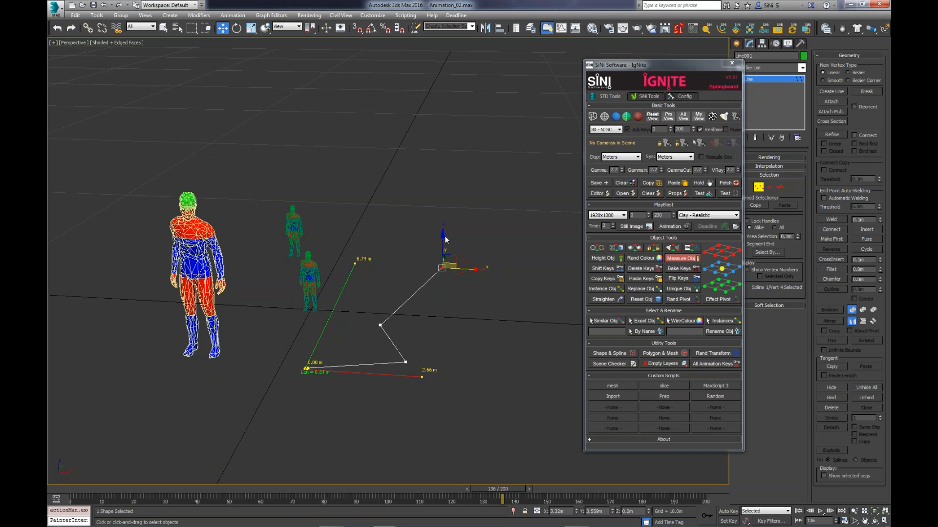
drag(443, 237, 443, 194)
alt+middle_drag(458, 226, 418, 254)
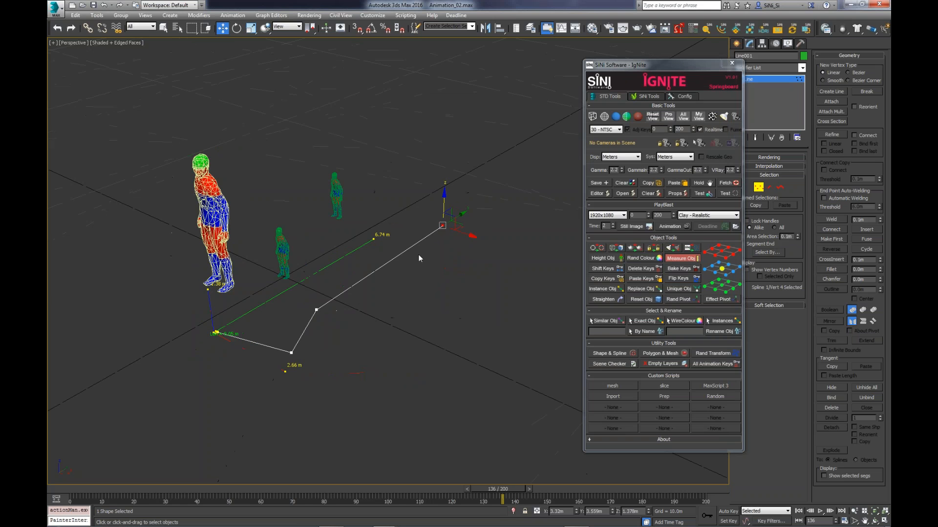
drag(445, 200, 444, 196)
alt+middle_drag(266, 348, 362, 373)
- Switch to segment editing and select the line's middle segment to examine its measured length
key(2)
click(337, 363)
alt+middle_drag(368, 391, 553, 255)
scroll(353, 372, up, 2)
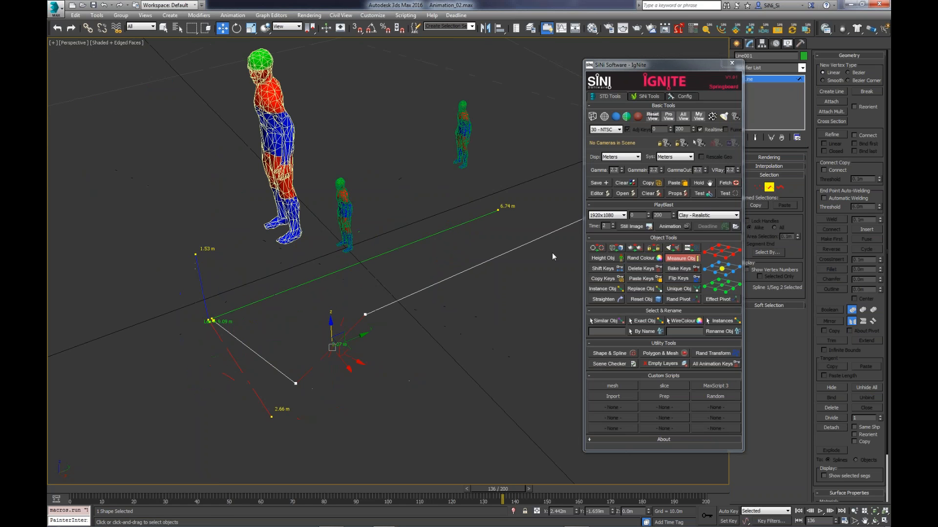
- Turn off Measure Object, leave segment editing and delete every object in the scene
click(679, 258)
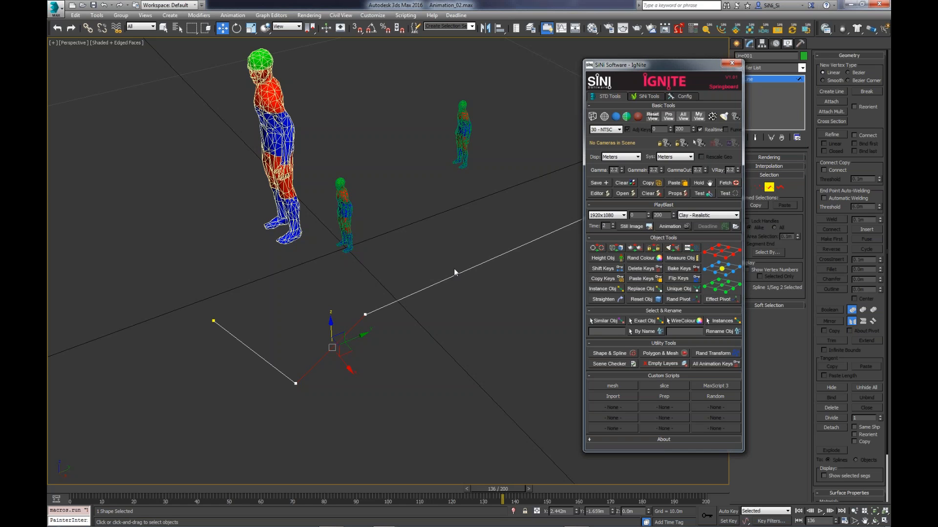
alt+middle_drag(457, 272, 723, 207)
click(767, 189)
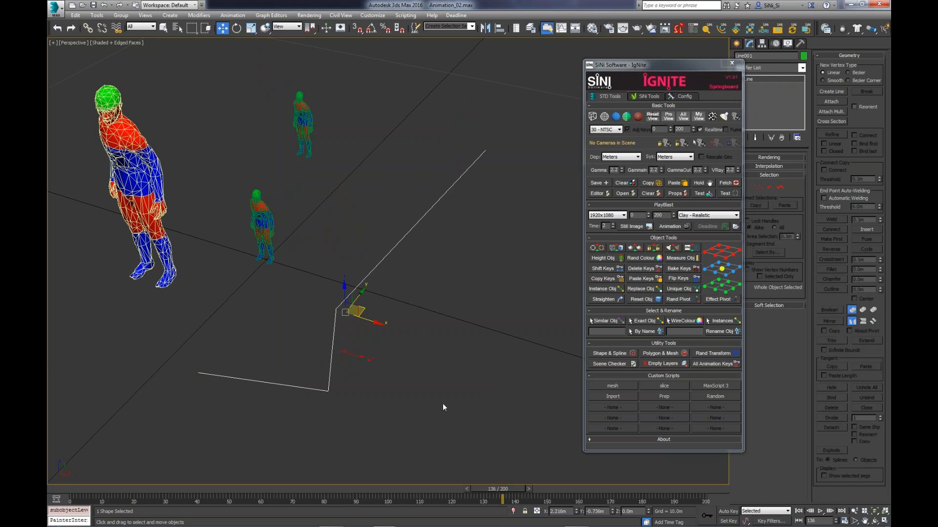
key(ctrl+a)
key(Delete)
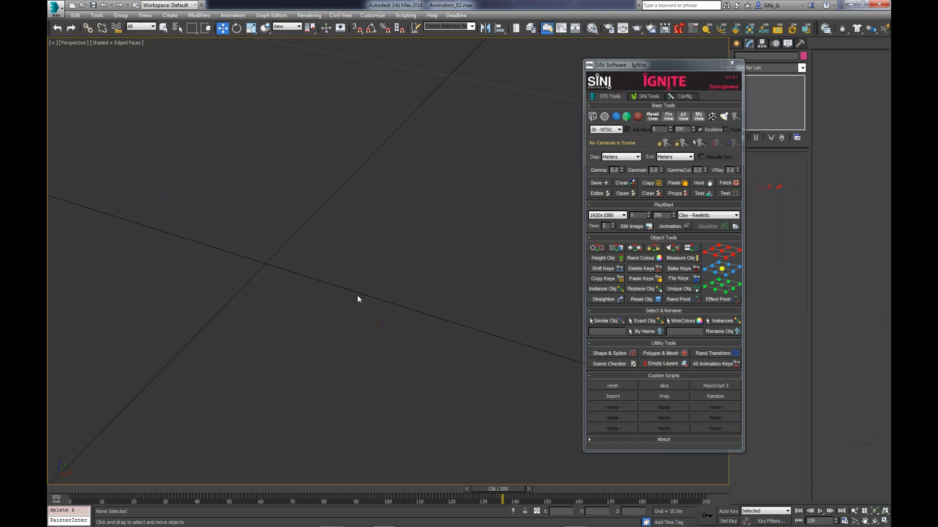
- Generate IgNite's test scene of scattered boxes, teapots and squirrels, and select one of the boxes
click(709, 194)
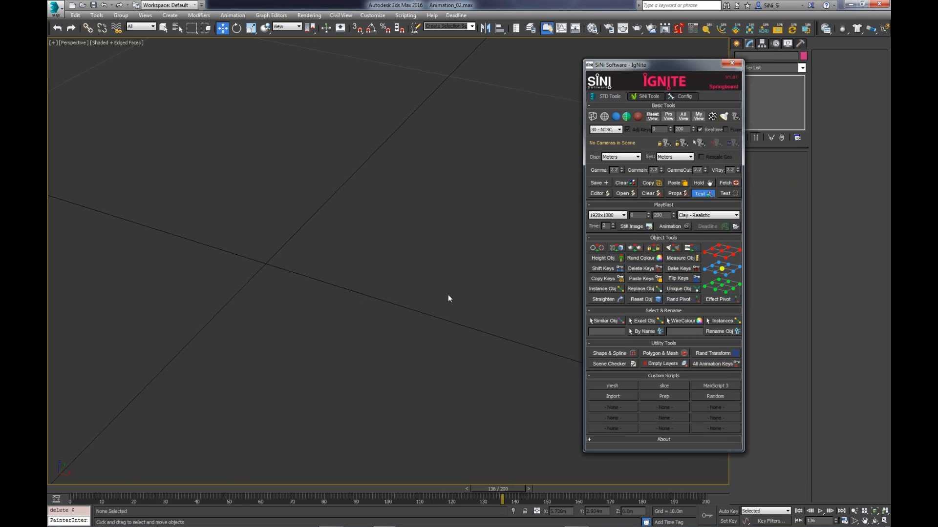
click(346, 364)
scroll(346, 363, down, 5)
scroll(345, 364, down, 10)
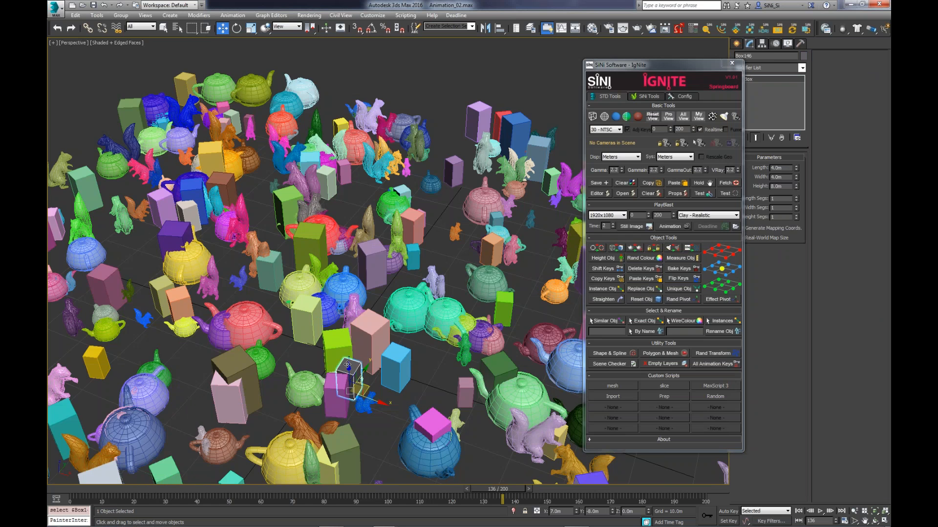
middle_drag(348, 365, 437, 291)
scroll(391, 311, down, 5)
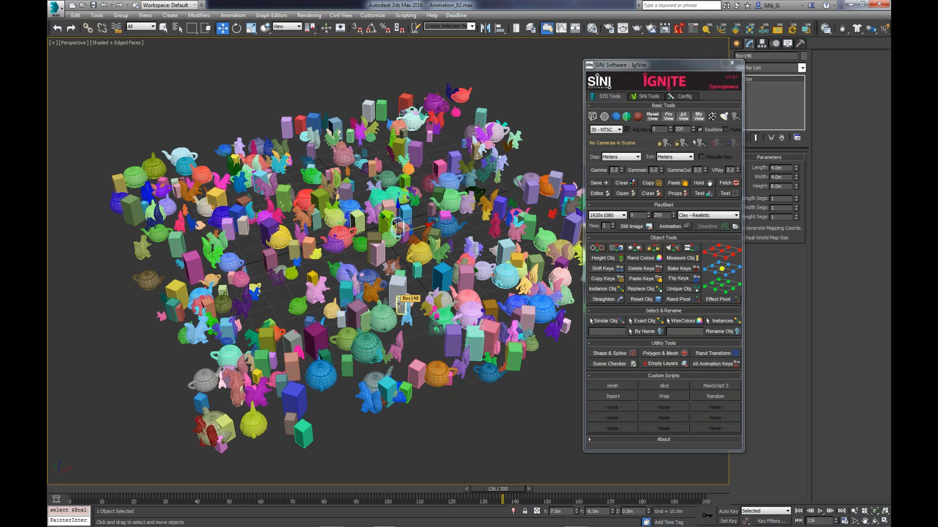
- Run the Instances selection on the box, and select a teapot at the front corner of the group
drag(694, 65, 713, 62)
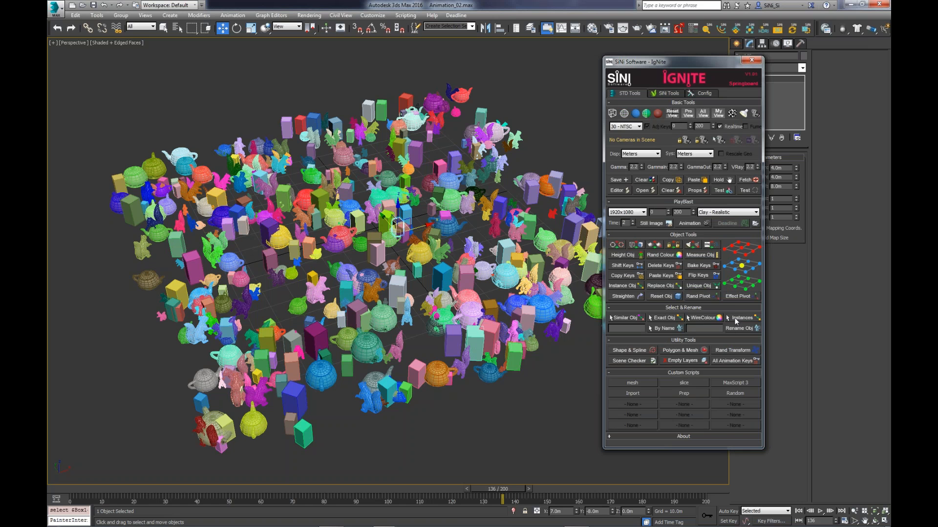
click(744, 318)
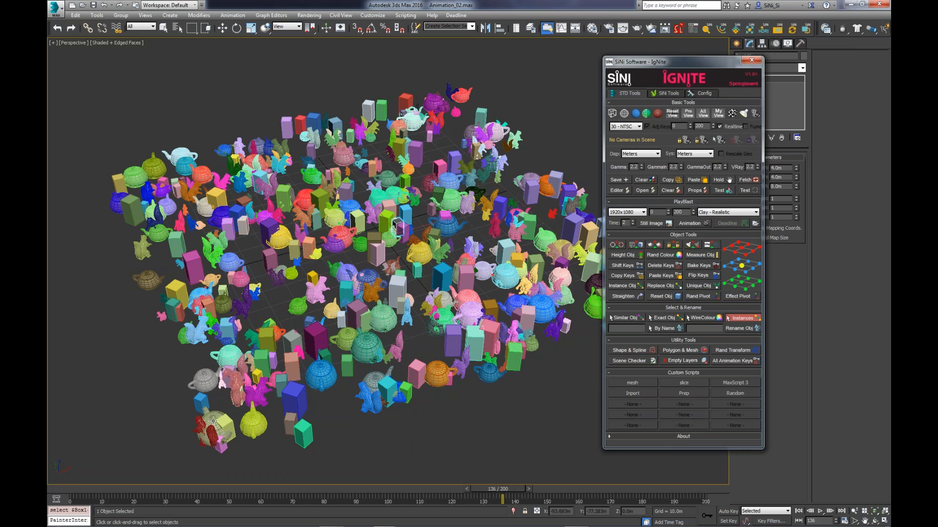
click(213, 421)
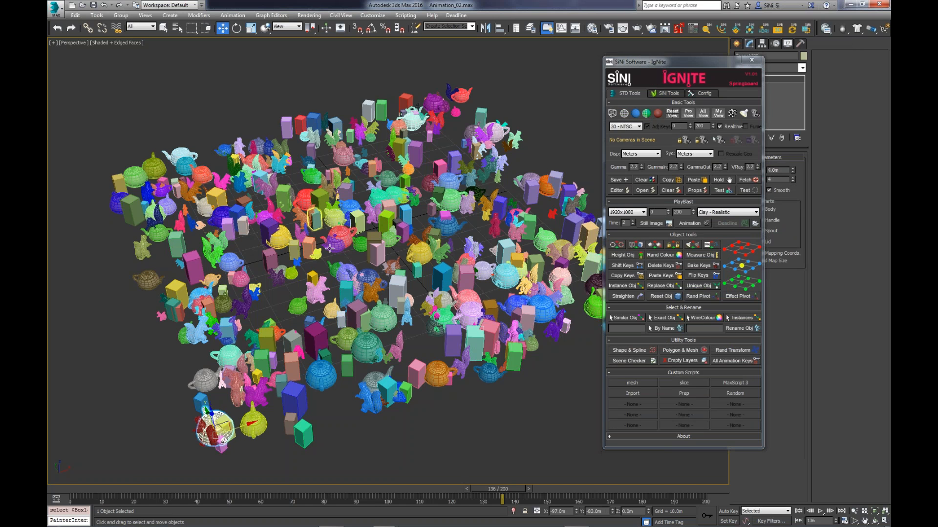
drag(727, 64, 689, 63)
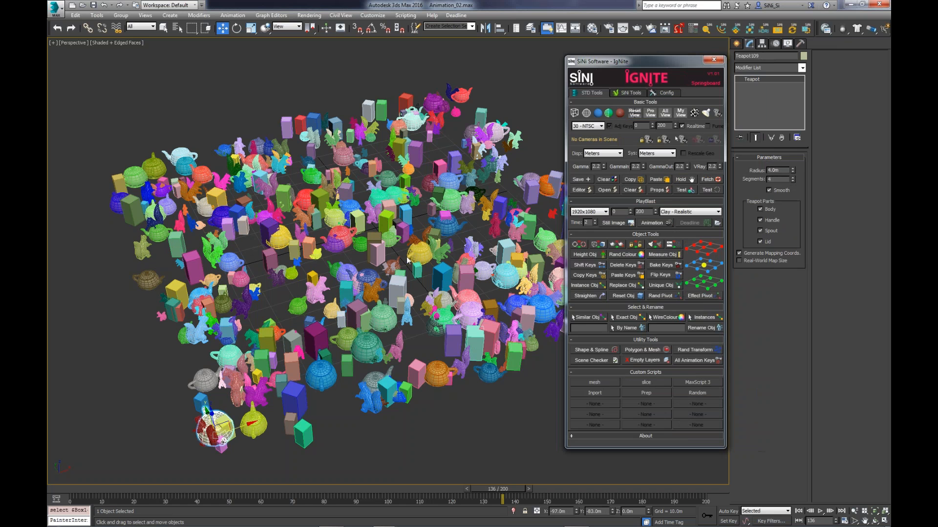
- Examine the scattered test objects from several viewpoints and select a teapot near the middle of the front
scroll(230, 378, up, 1)
alt+middle_drag(230, 378, 344, 277)
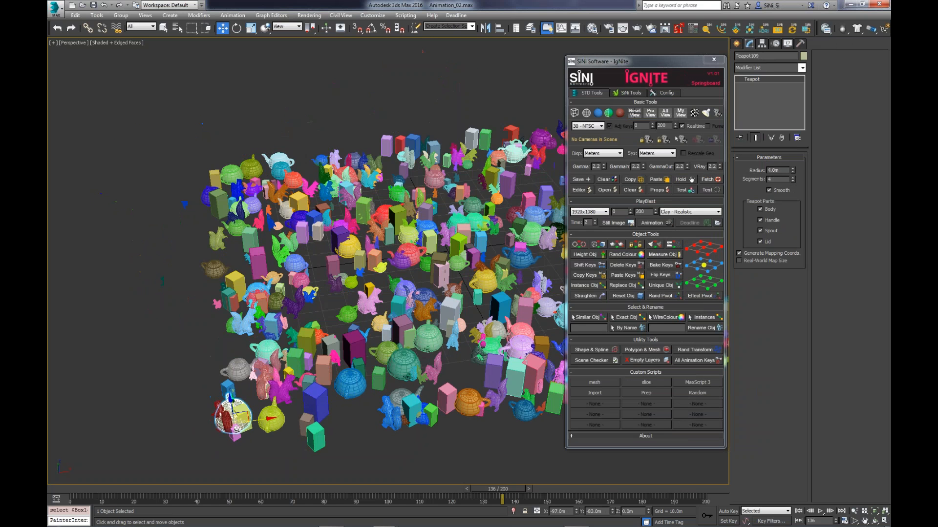
click(346, 380)
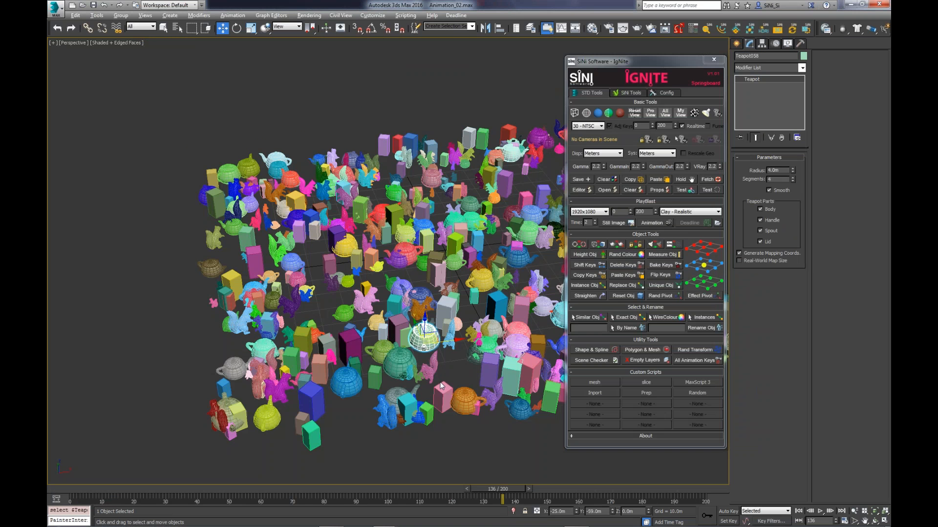
alt+middle_drag(441, 386, 481, 398)
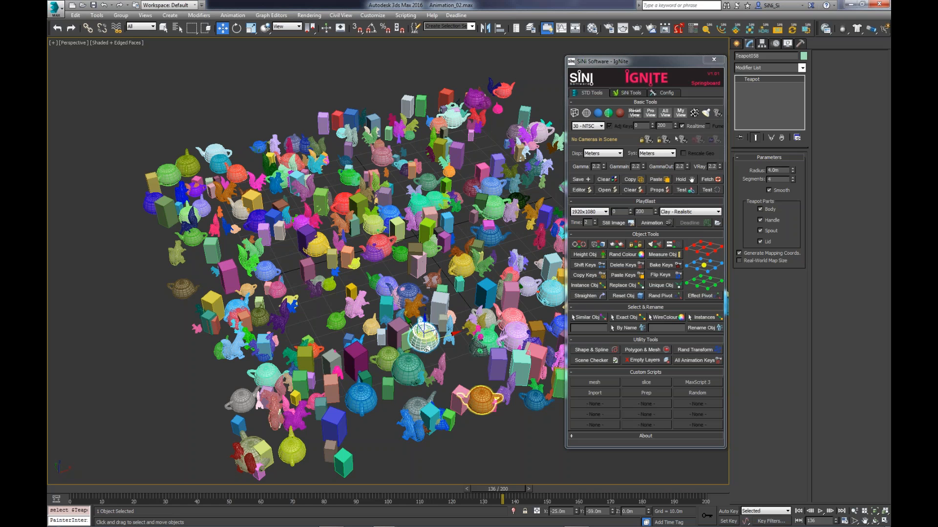
middle_drag(464, 398, 425, 344)
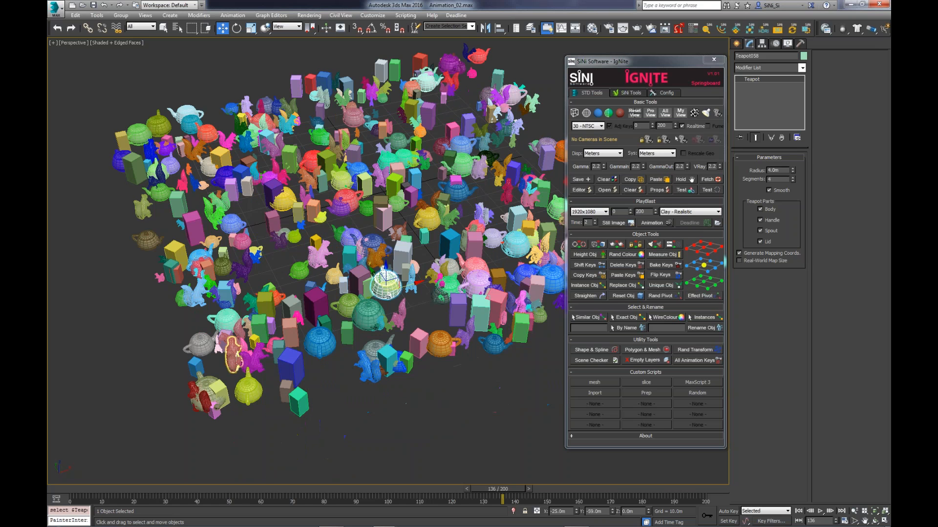
middle_drag(233, 349, 227, 348)
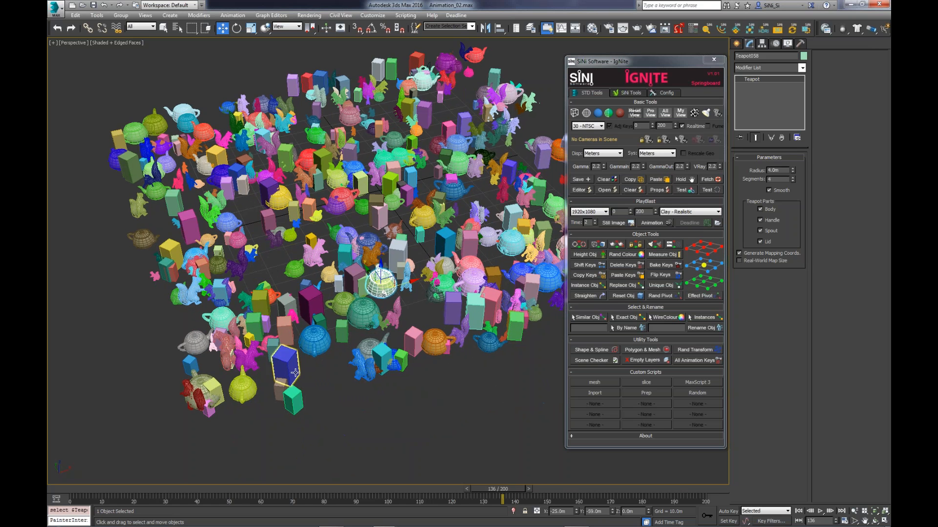
scroll(295, 373, down, 2)
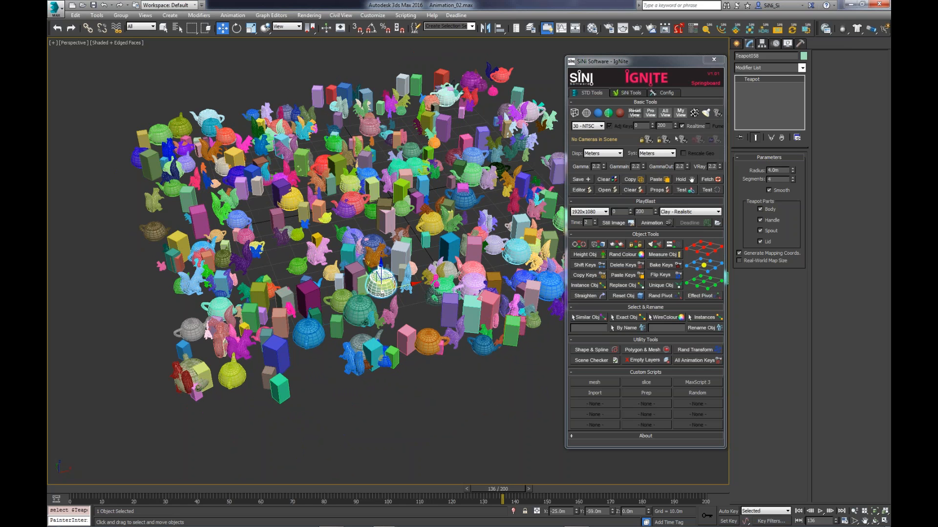
- Select all objects and use Instance Objects with Teapot012 as the source to instance the matching teapots
key(ctrl+a)
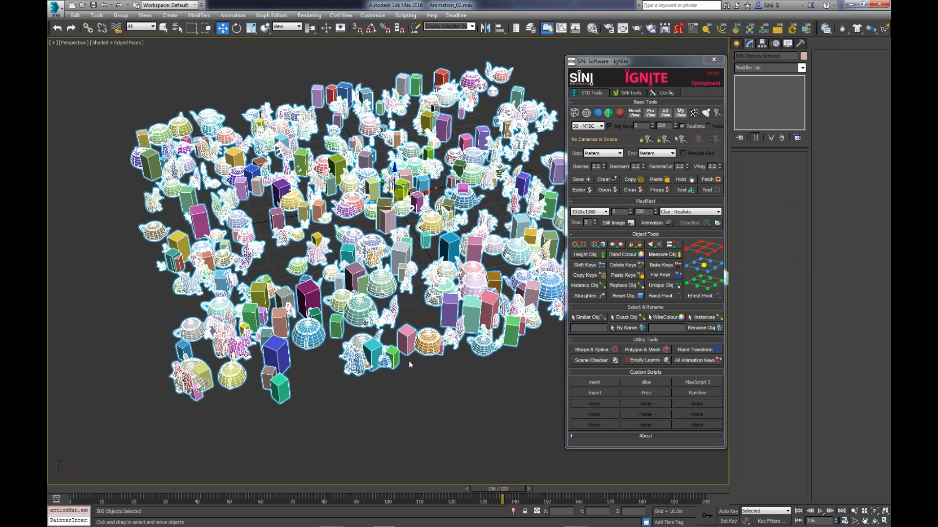
click(594, 286)
drag(311, 172, 90, 219)
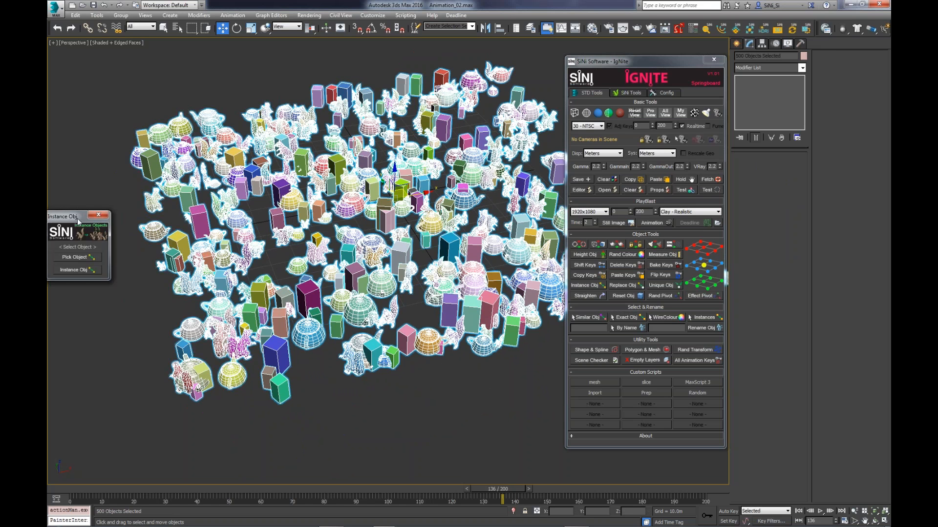
click(158, 236)
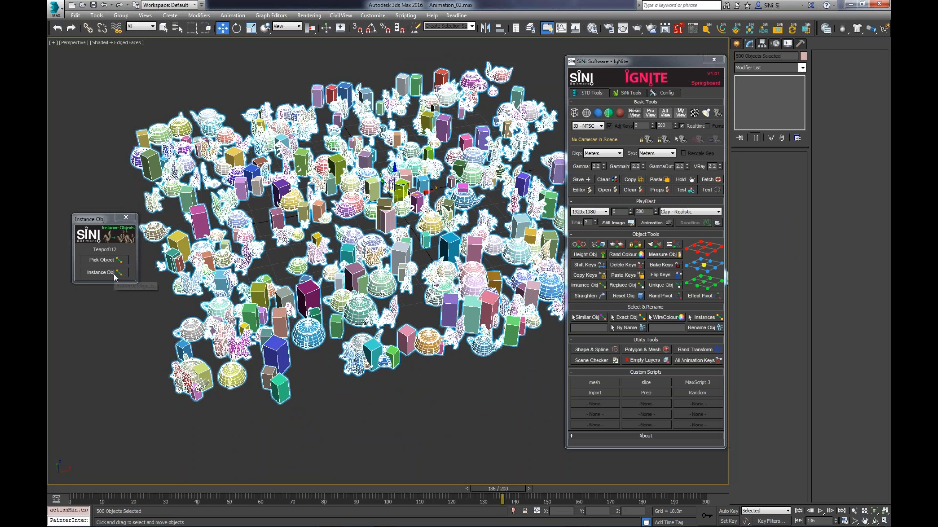
click(113, 274)
- Inspect the instanced teapots among the other objects and select one near the middle of the group
alt+middle_drag(287, 287, 337, 317)
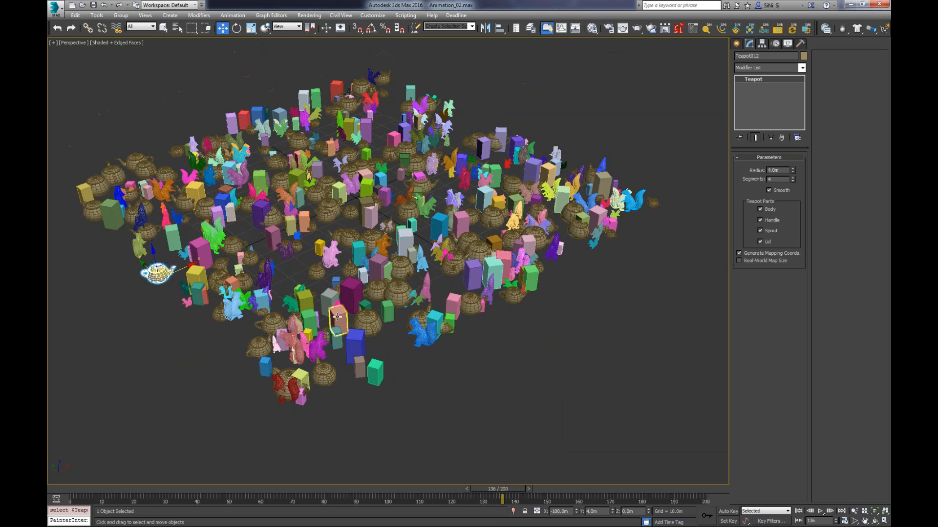
scroll(337, 318, up, 5)
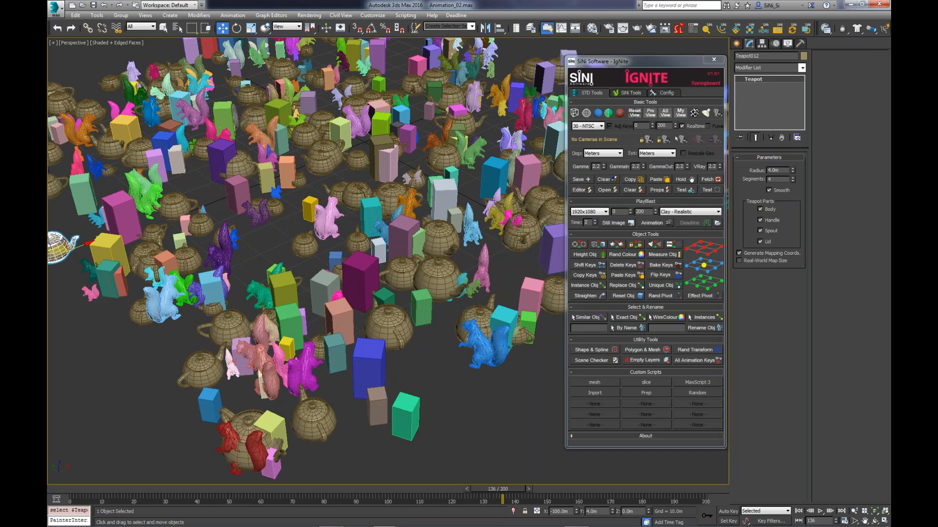
click(328, 220)
middle_drag(284, 239, 337, 238)
click(400, 190)
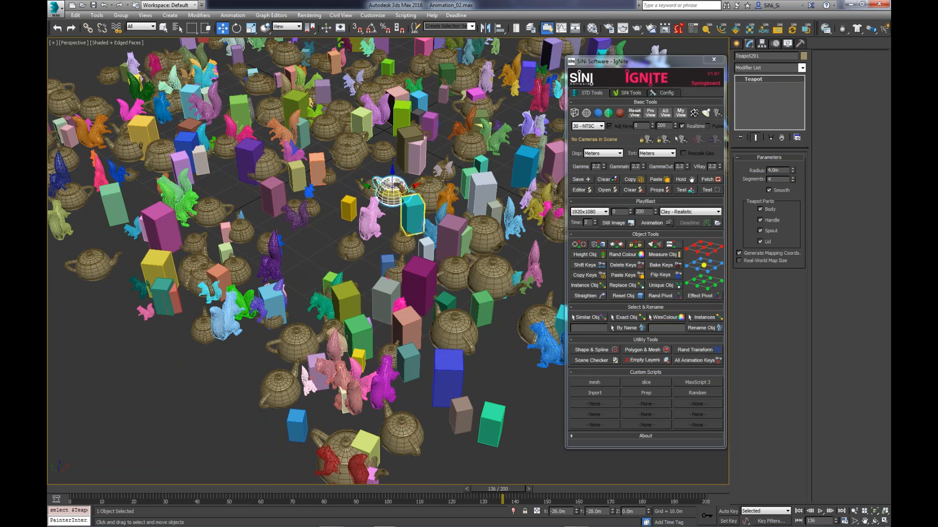
alt+middle_drag(454, 345, 390, 308)
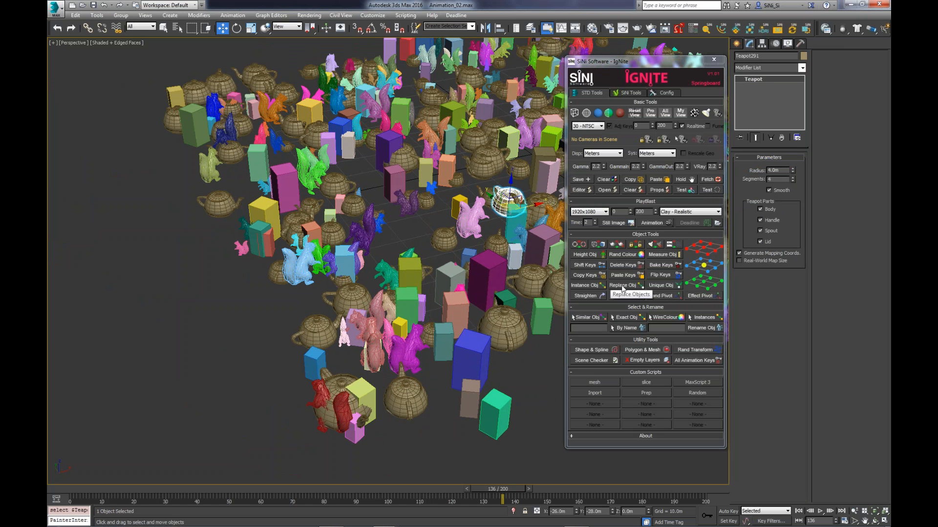
- Use Replace Objects to replace all objects in the scene with the small pink squirrel
click(623, 286)
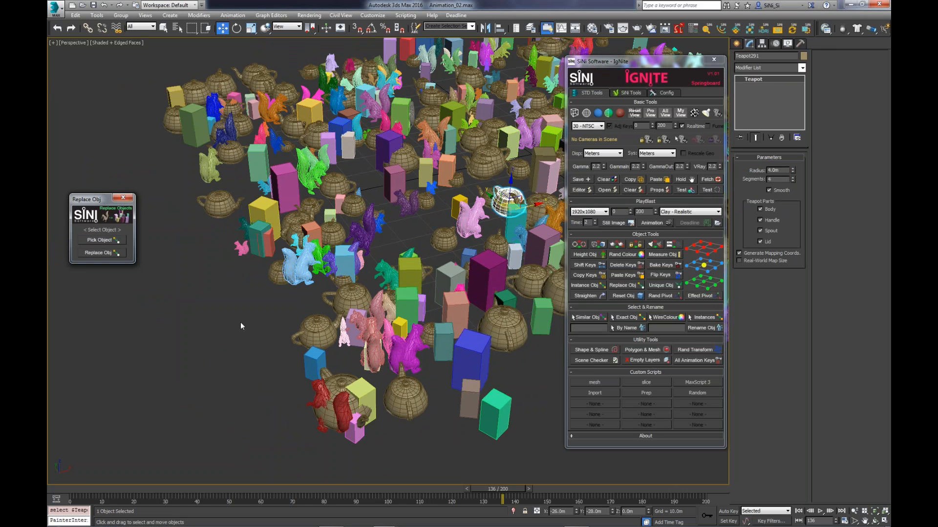
key(ctrl+a)
click(112, 239)
click(242, 250)
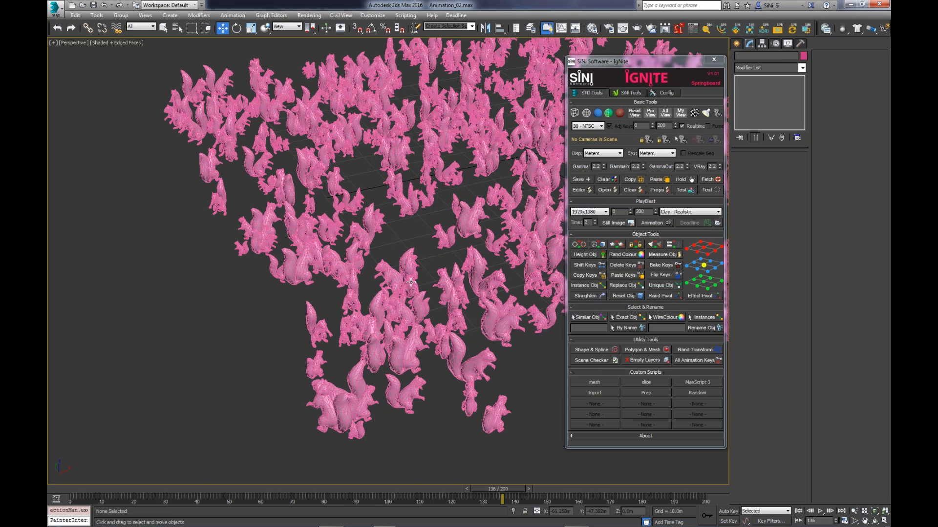
- Inspect the replaced objects across the scene and select a squirrel near the front to check it
scroll(411, 282, up, 2)
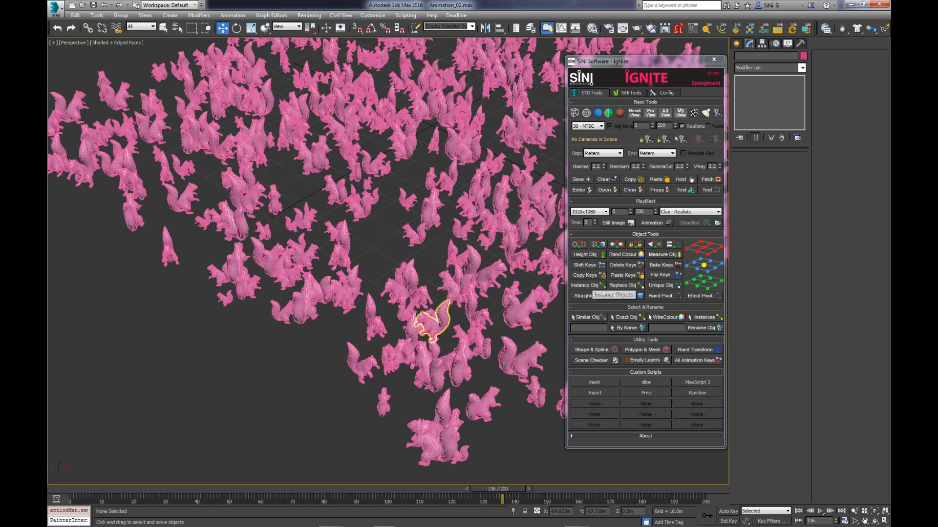
scroll(444, 346, down, 4)
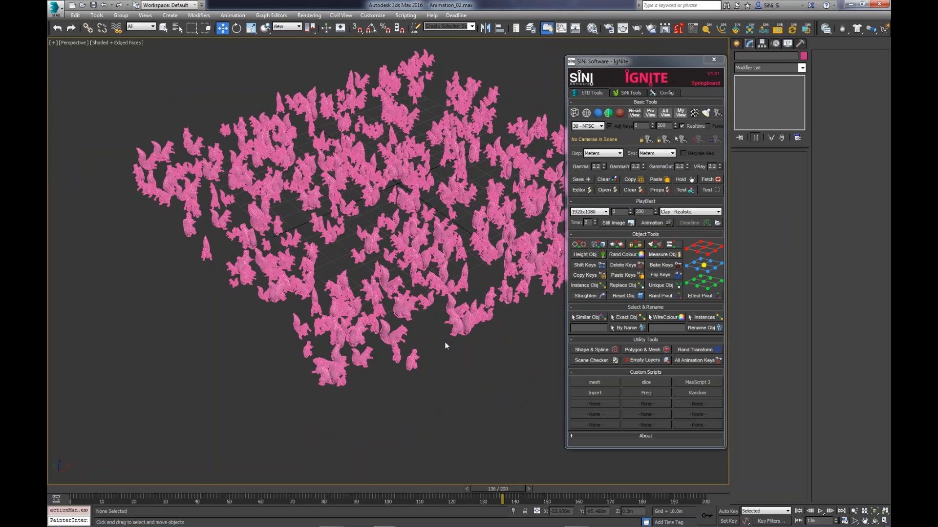
alt+middle_drag(445, 346, 424, 337)
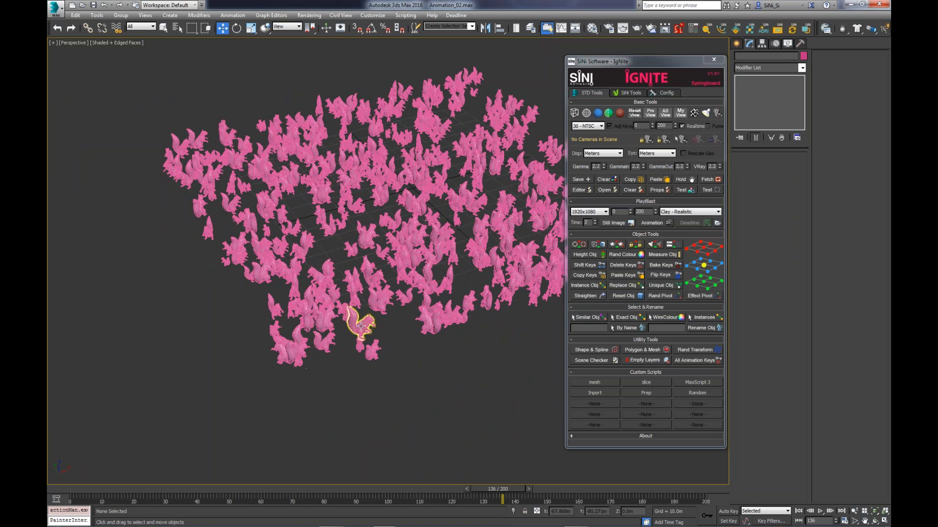
click(360, 326)
alt+middle_drag(361, 326, 382, 337)
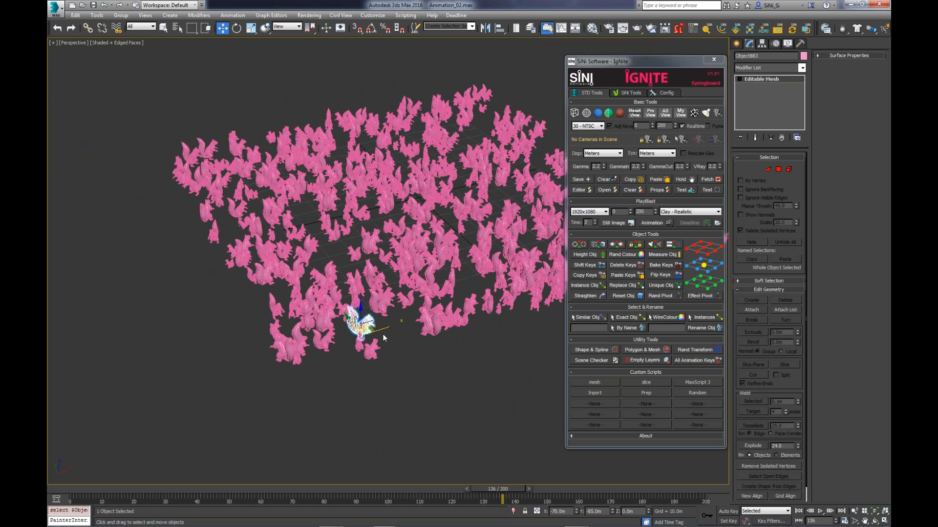
- Randomize the pivot of the pink squirrel at the front edge and toggle Effect Pivot on and back off to check it
scroll(383, 334, up, 5)
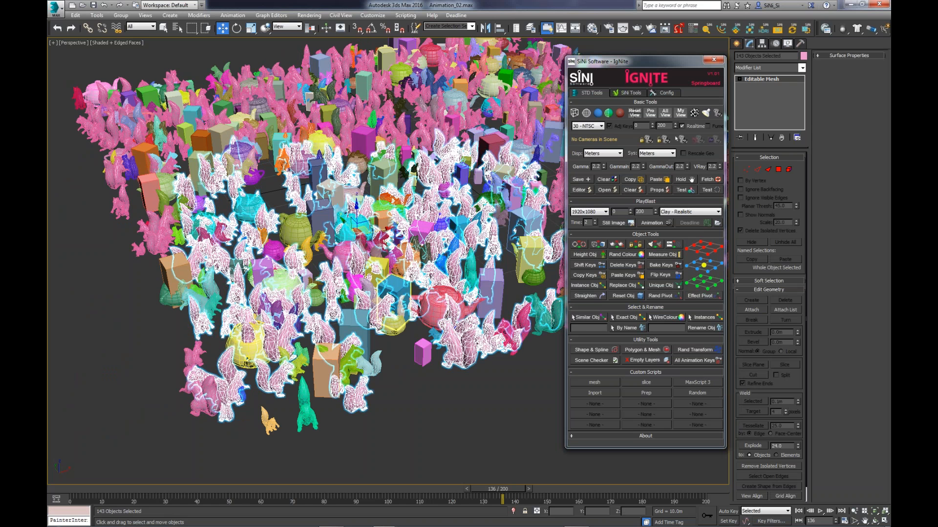
drag(139, 472, 506, 205)
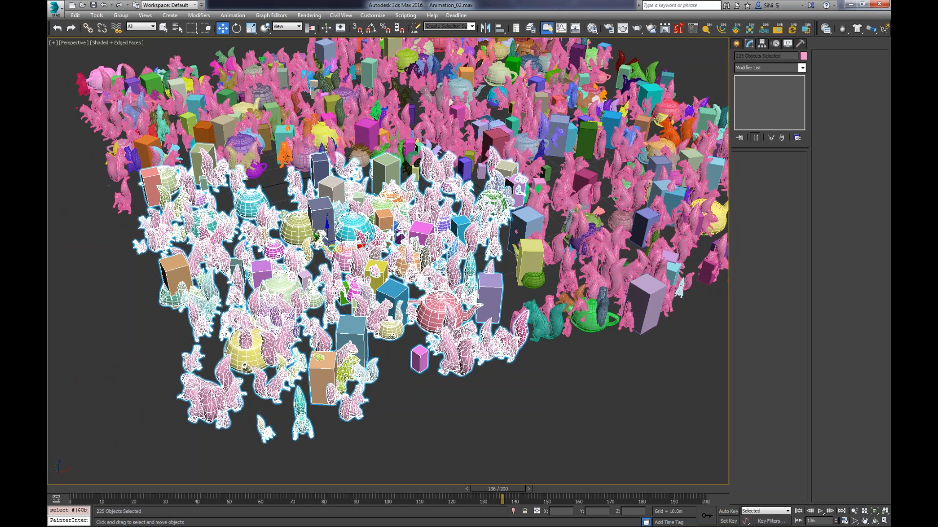
click(270, 380)
alt+middle_drag(383, 411, 373, 396)
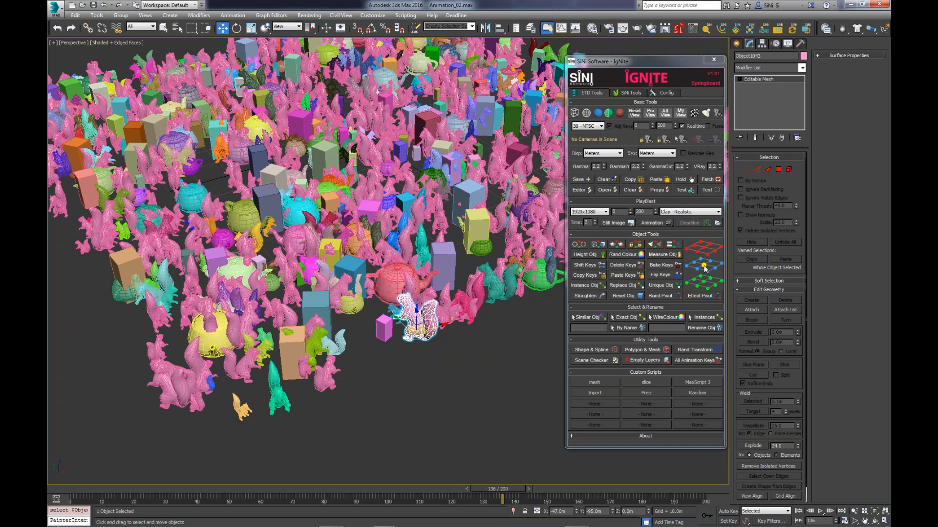
click(667, 296)
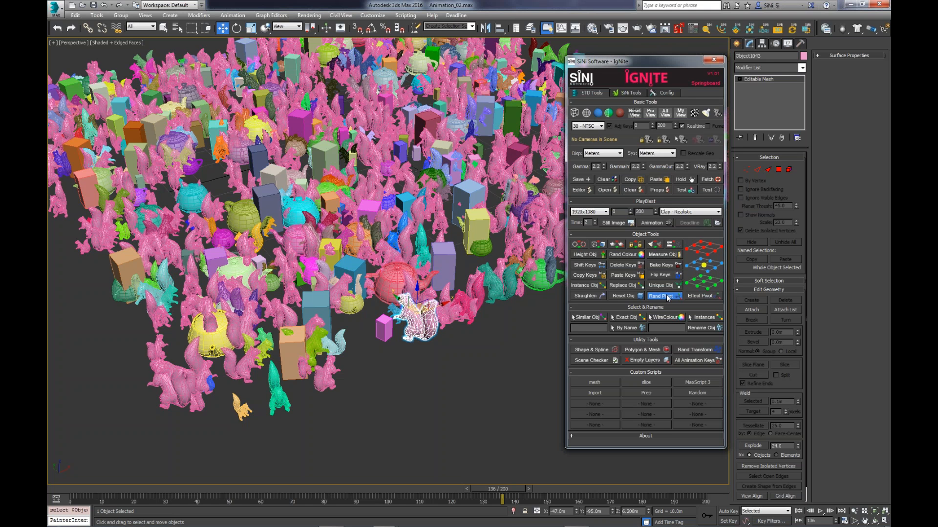
click(701, 296)
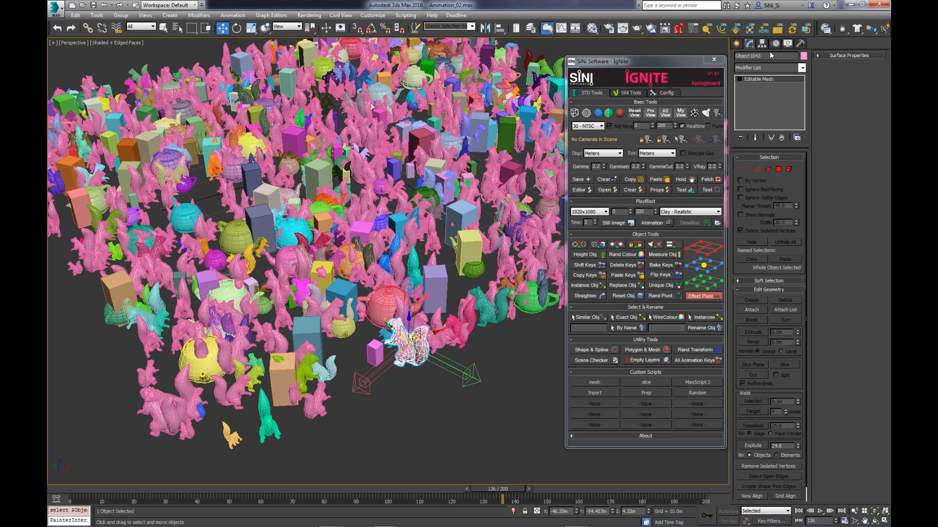
click(701, 296)
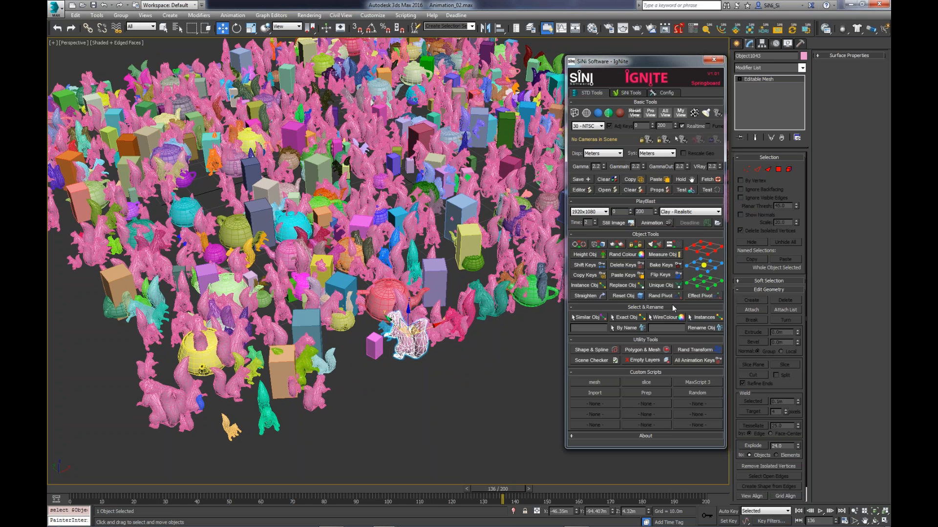
- Convert the lilac box beside the red teapot to an Editable Poly and run Straighten on it
scroll(519, 341, up, 2)
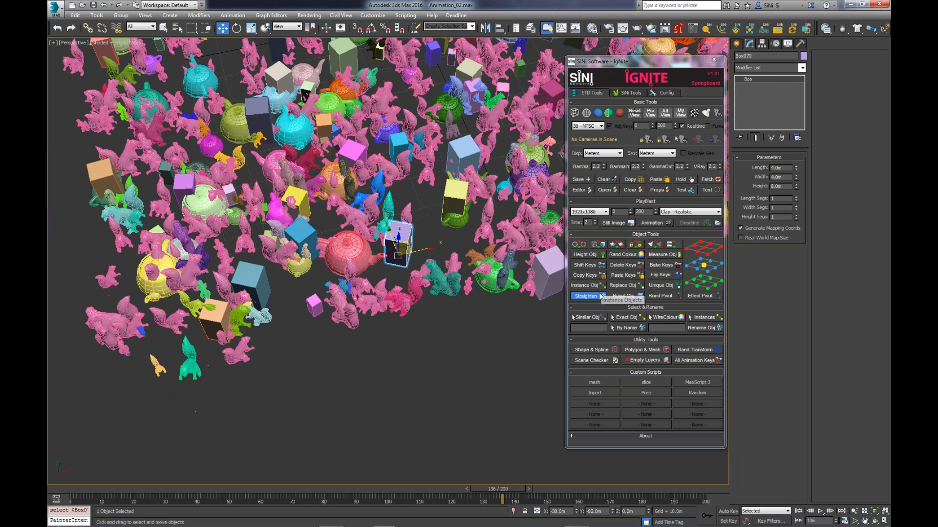
click(601, 295)
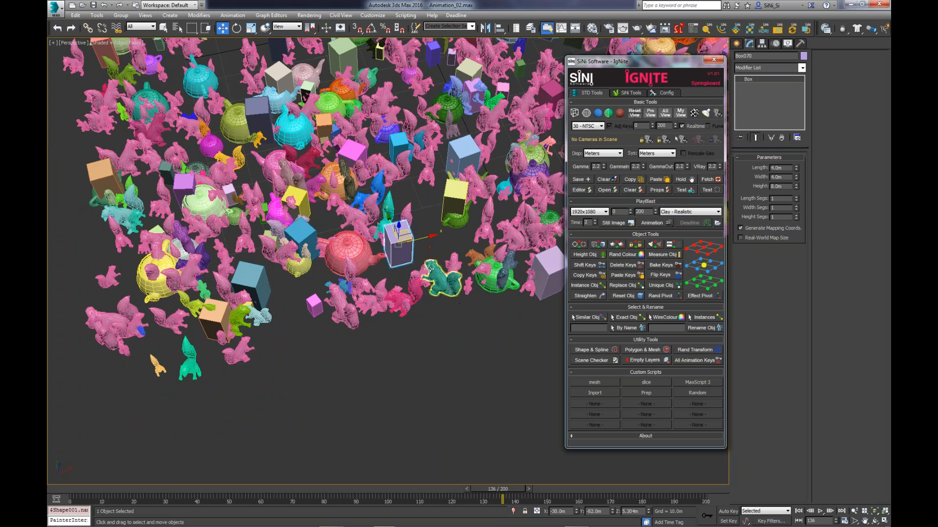
alt+middle_drag(429, 269, 428, 271)
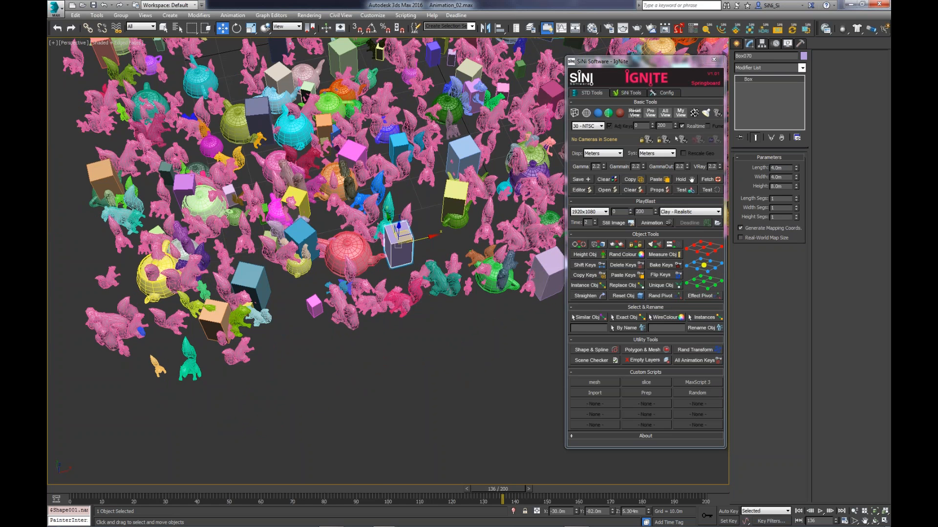
key(z)
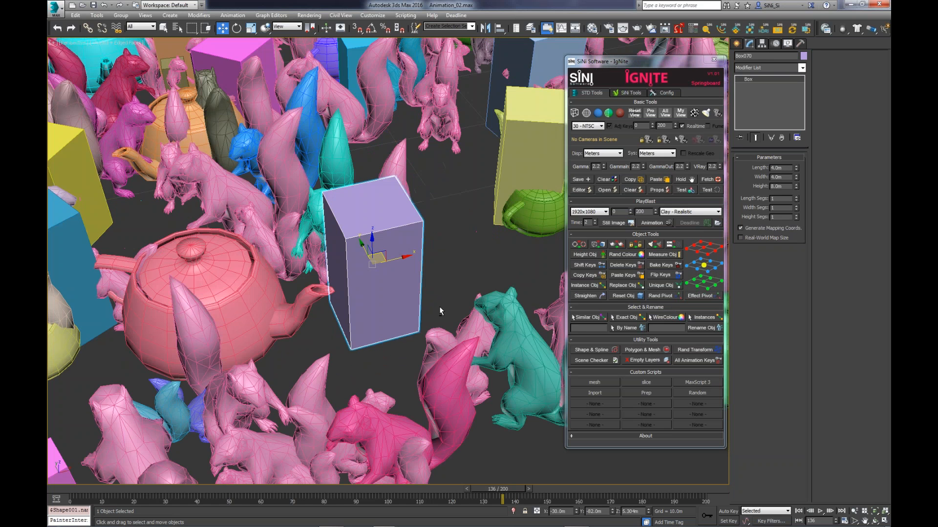
scroll(440, 309, down, 6)
right_click(436, 306)
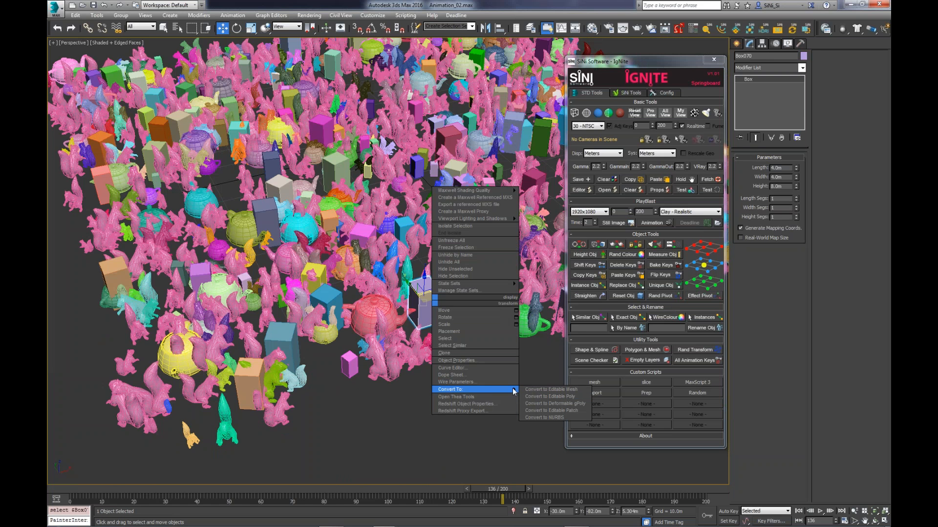
click(531, 397)
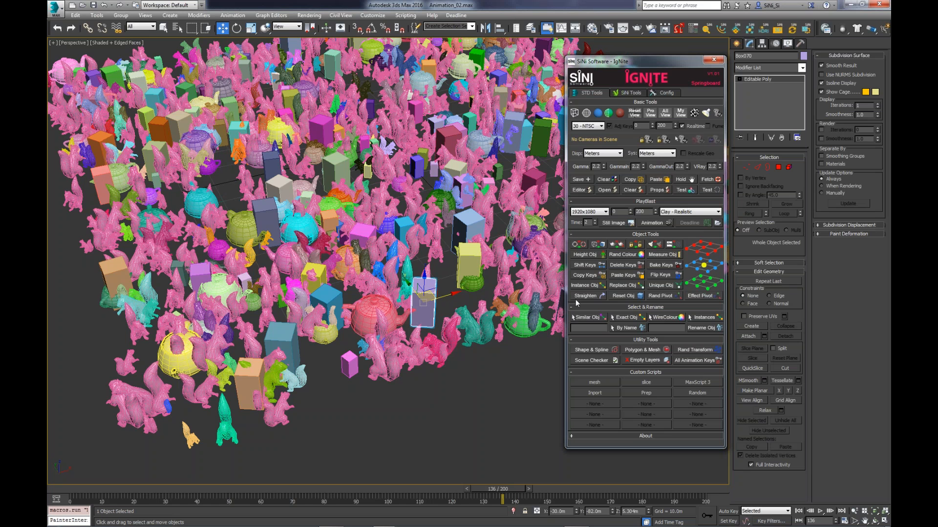
click(580, 297)
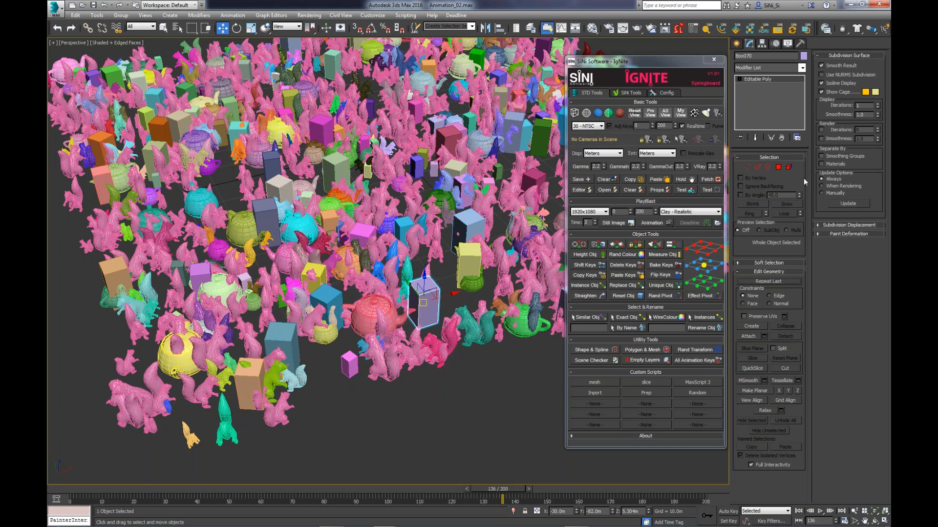
- Extrude the top polygon of the lilac box beside the red teapot upward and inspect the taller box
click(780, 167)
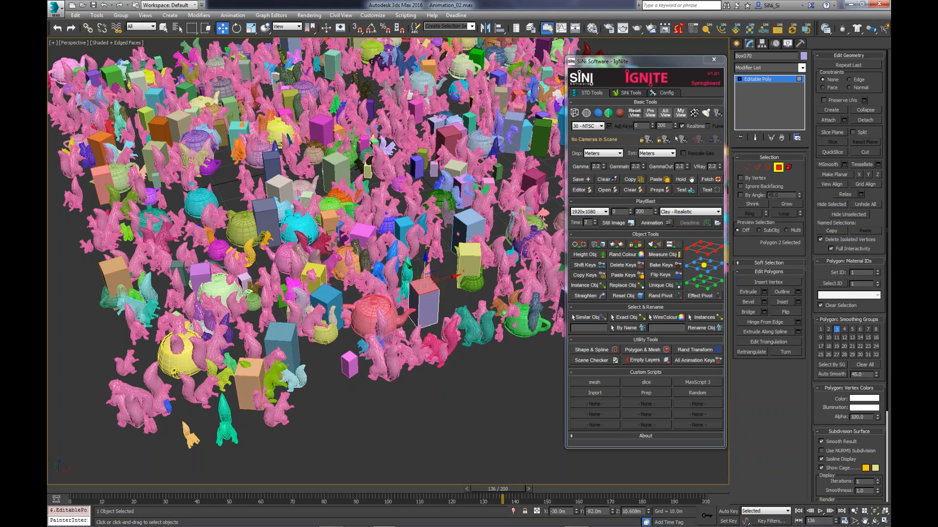
click(763, 292)
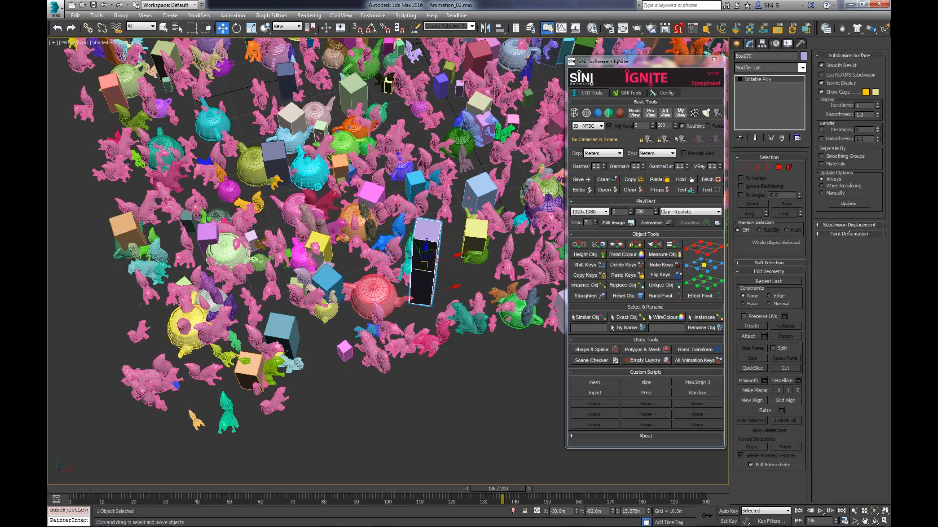
scroll(424, 274, up, 4)
alt+middle_drag(423, 273, 421, 235)
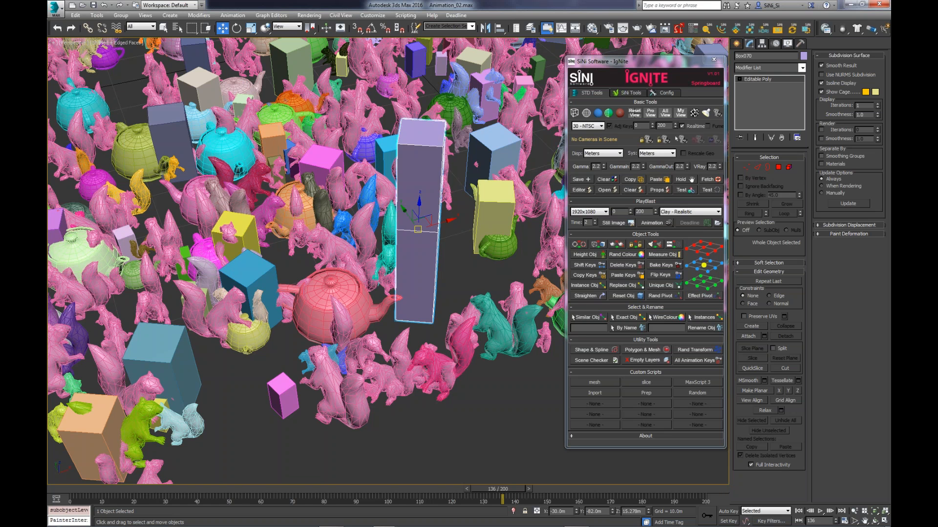
middle_drag(421, 234, 361, 229)
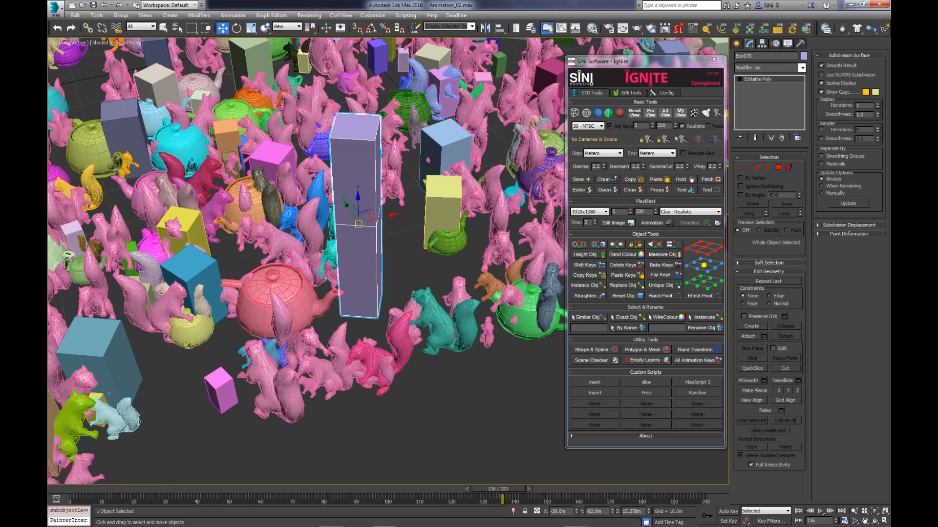
scroll(368, 297, down, 10)
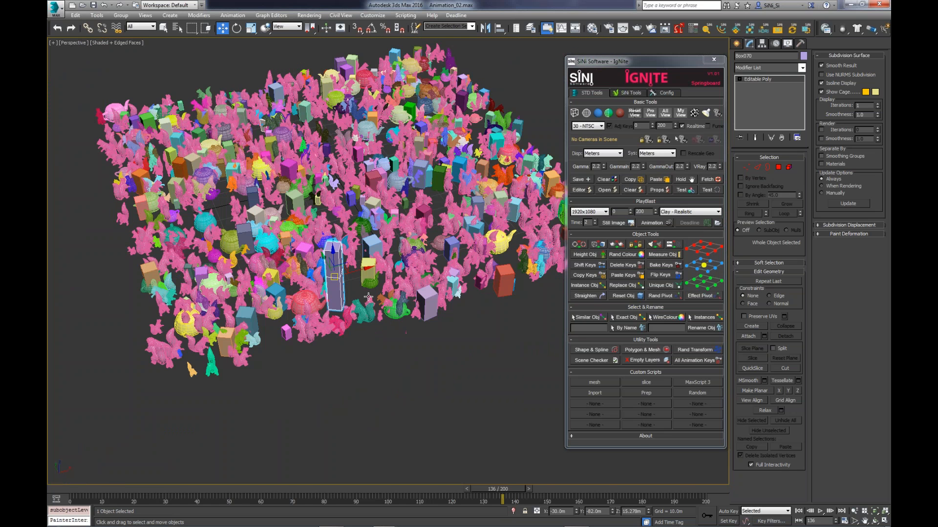
scroll(368, 297, up, 3)
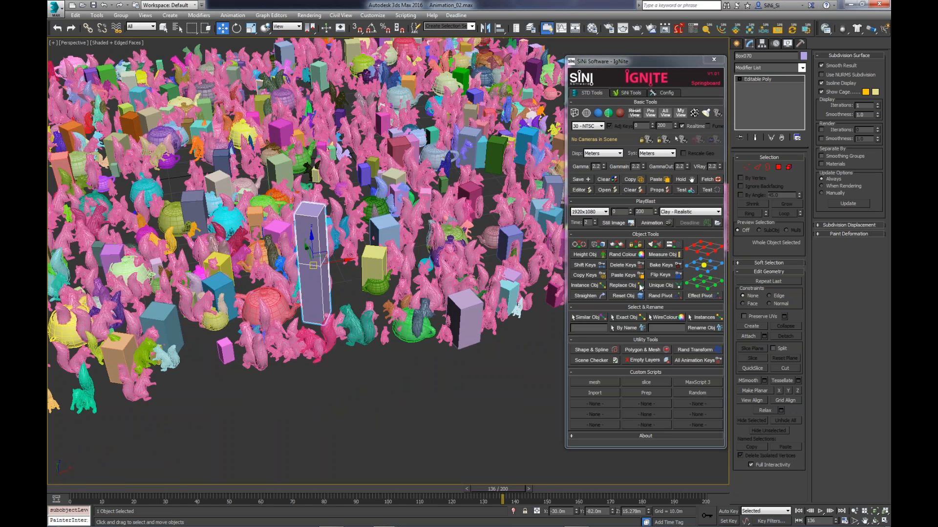
middle_drag(434, 323, 438, 329)
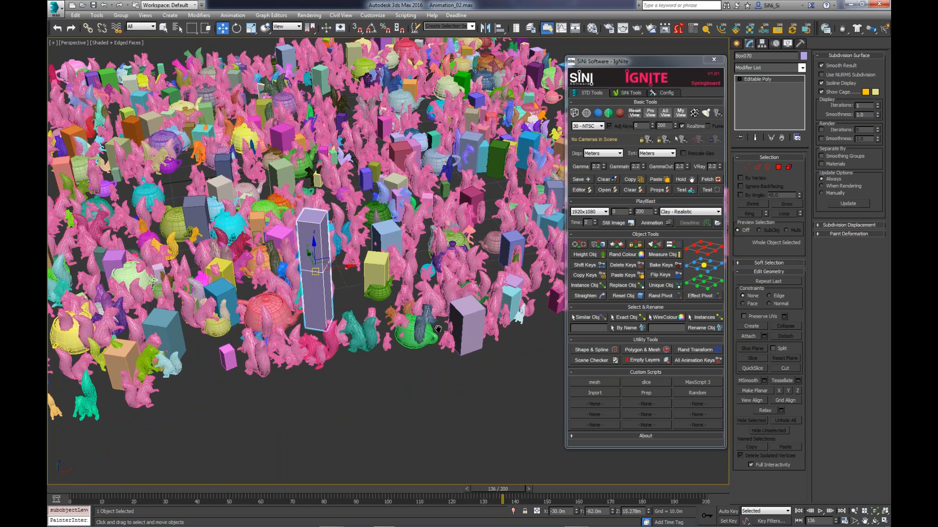
scroll(438, 328, down, 4)
- Use the Instances selection tool to select all instances of the pink squirrel above the yellow teapot
middle_drag(393, 305, 430, 384)
click(702, 319)
click(347, 288)
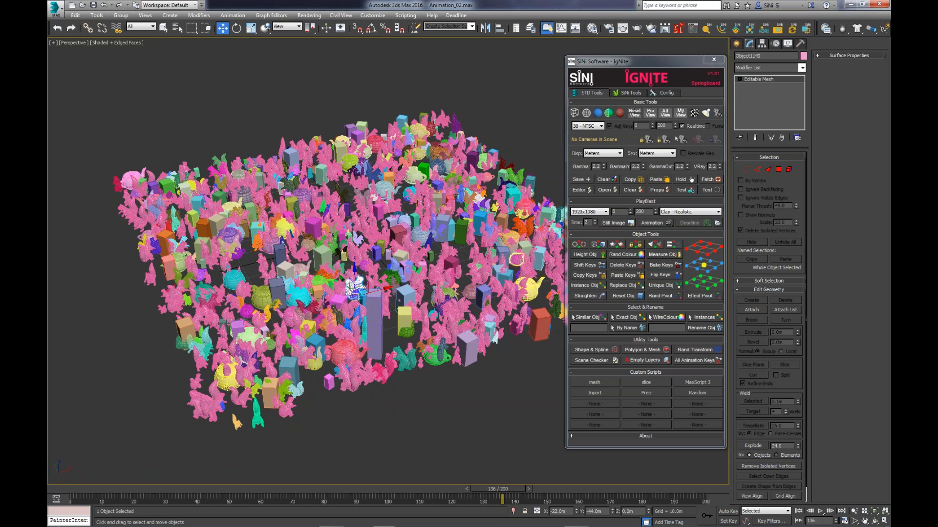
click(529, 266)
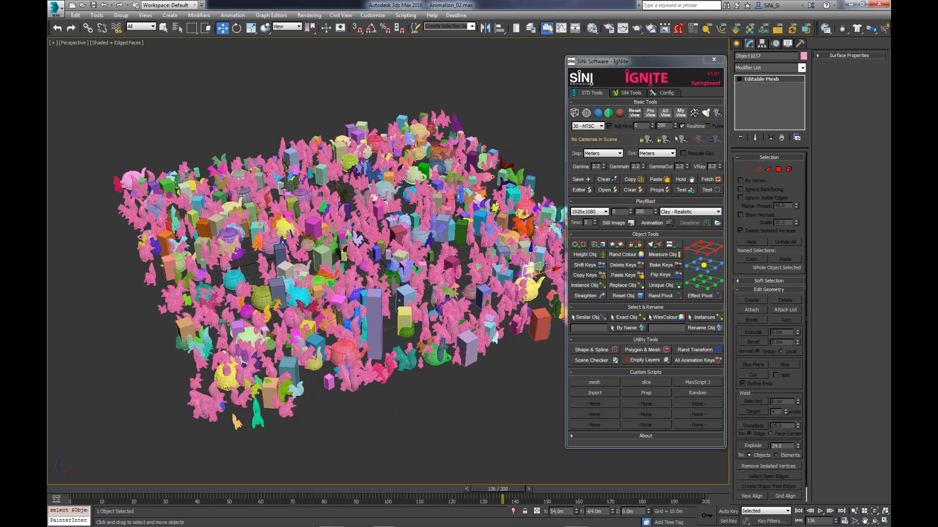
click(704, 317)
click(531, 267)
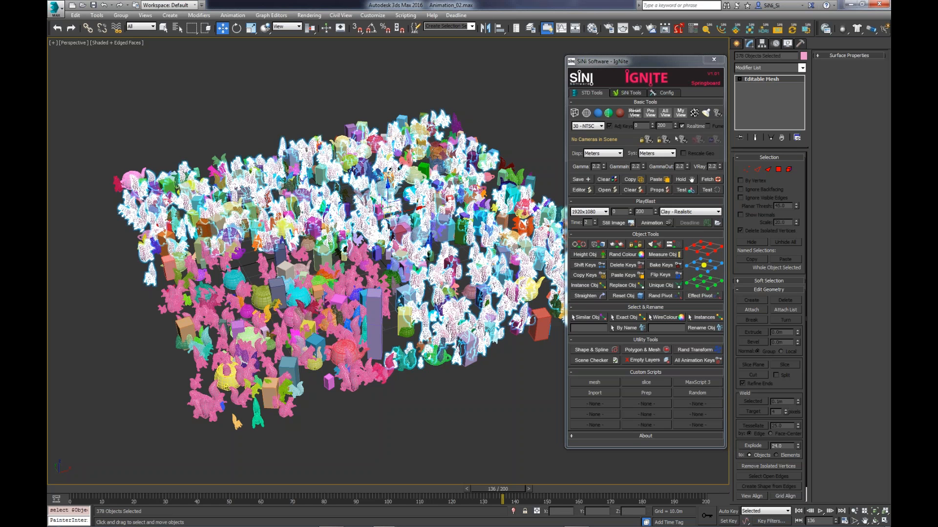
- Select all objects sharing the front squirrel's wire colour, and use Similar Objects on the lilac front-edge box to select matching boxes
click(667, 318)
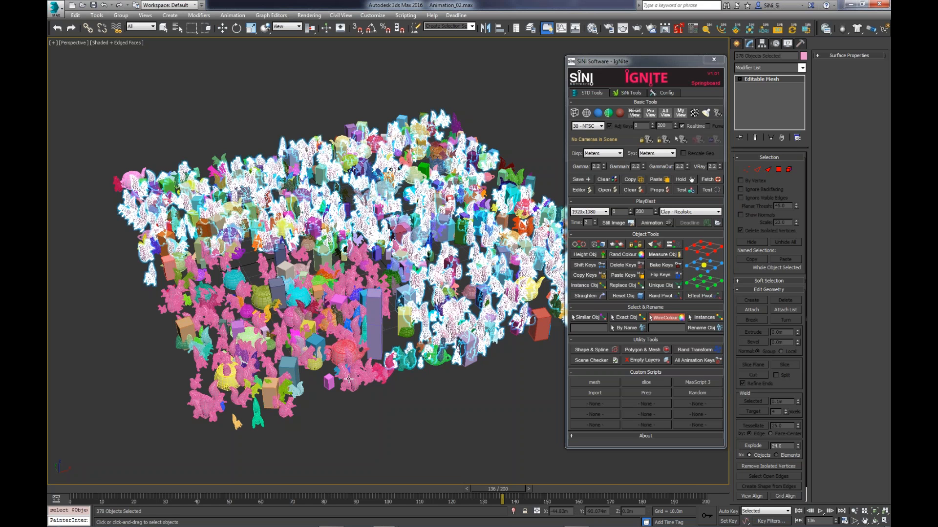
click(349, 379)
click(586, 318)
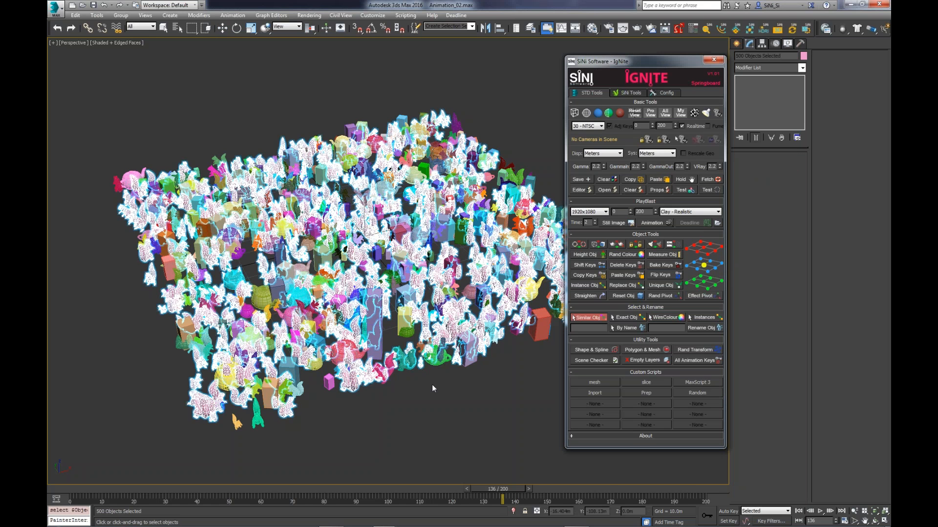
click(469, 352)
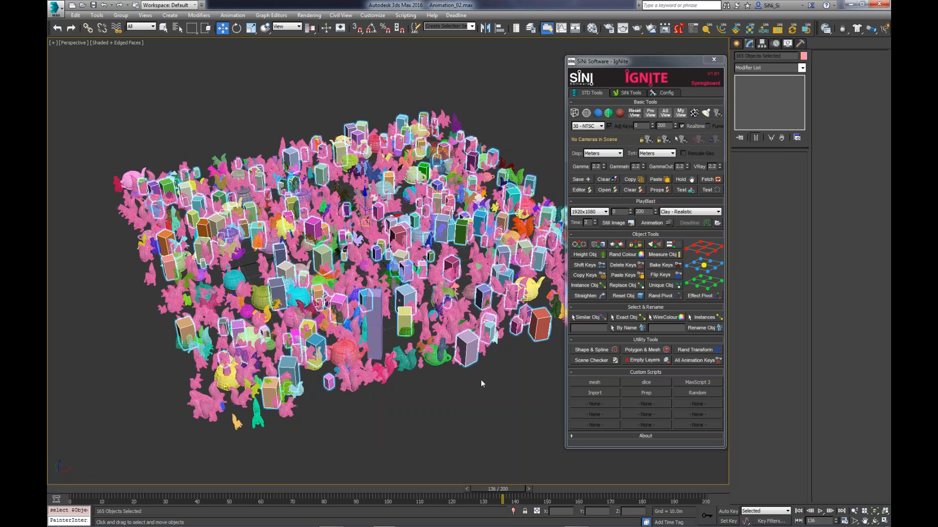
alt+middle_drag(481, 380, 494, 402)
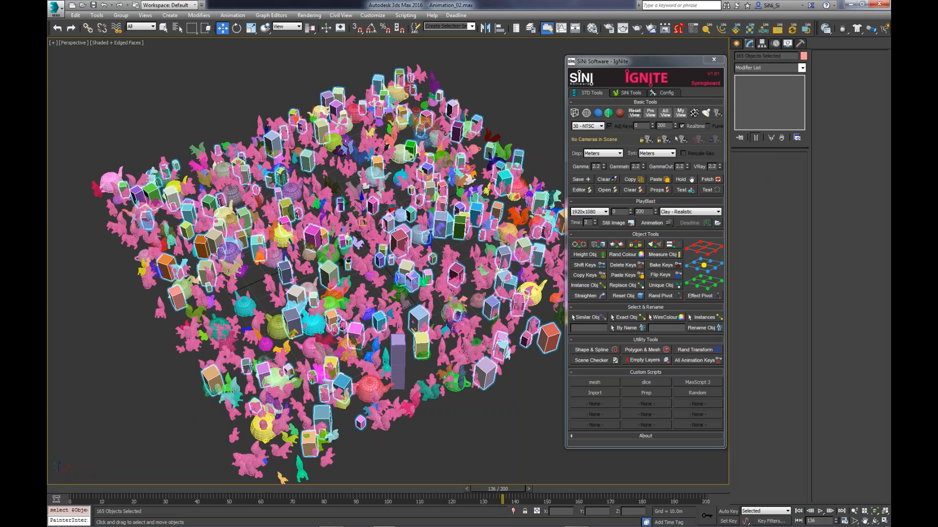
scroll(448, 339, up, 3)
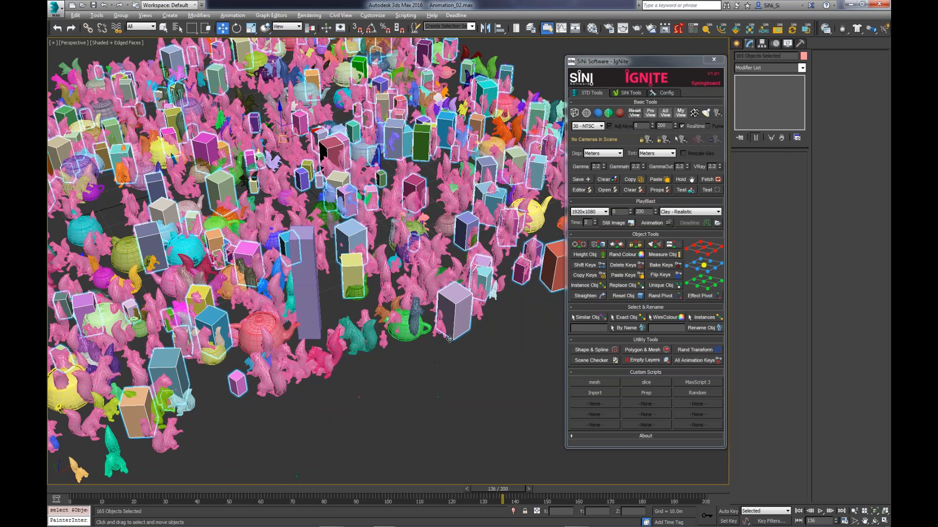
scroll(449, 339, down, 4)
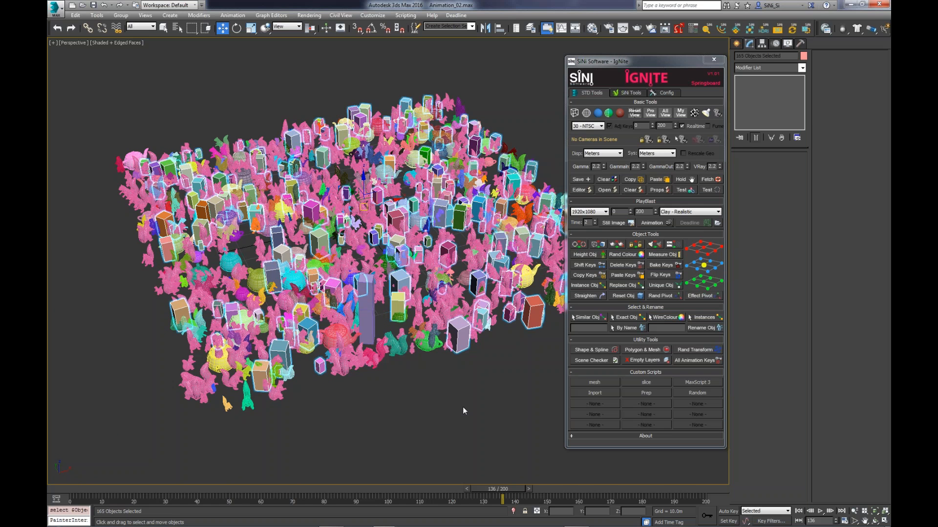
alt+middle_drag(463, 407, 455, 400)
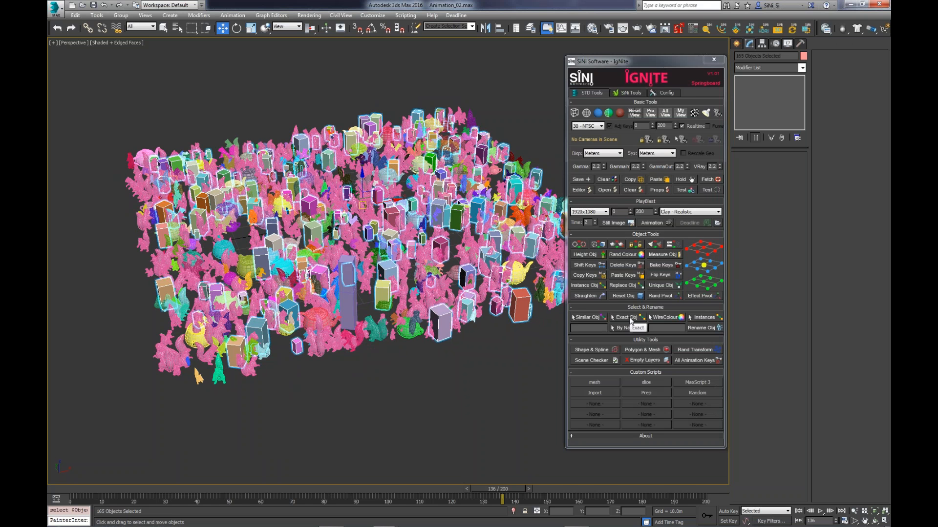
click(630, 318)
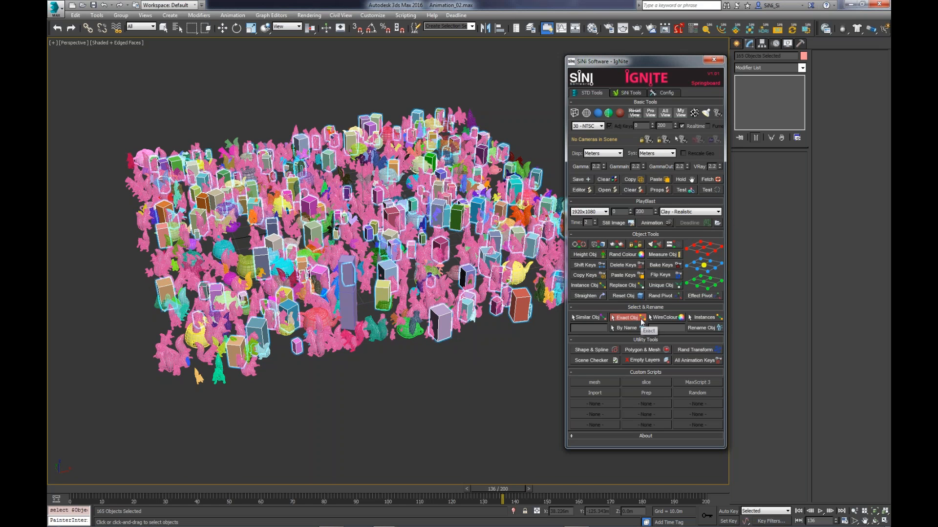
click(586, 285)
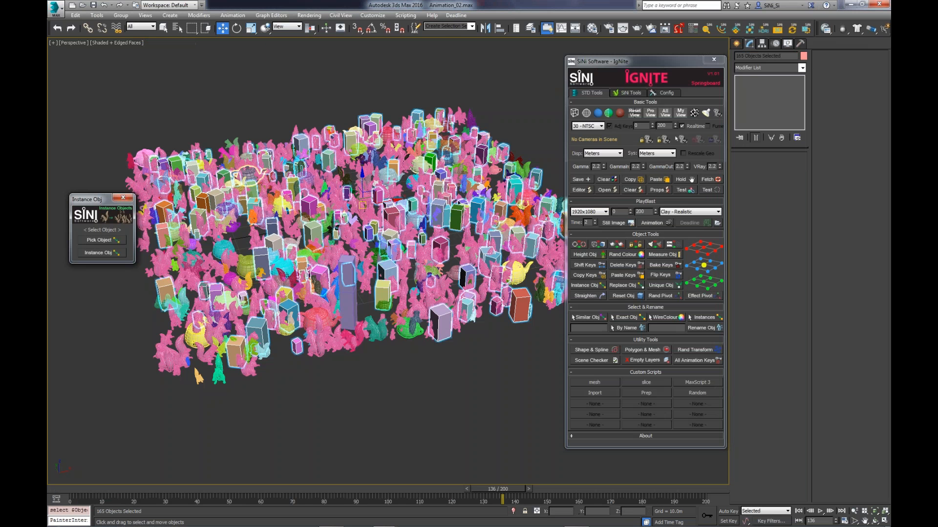
click(130, 200)
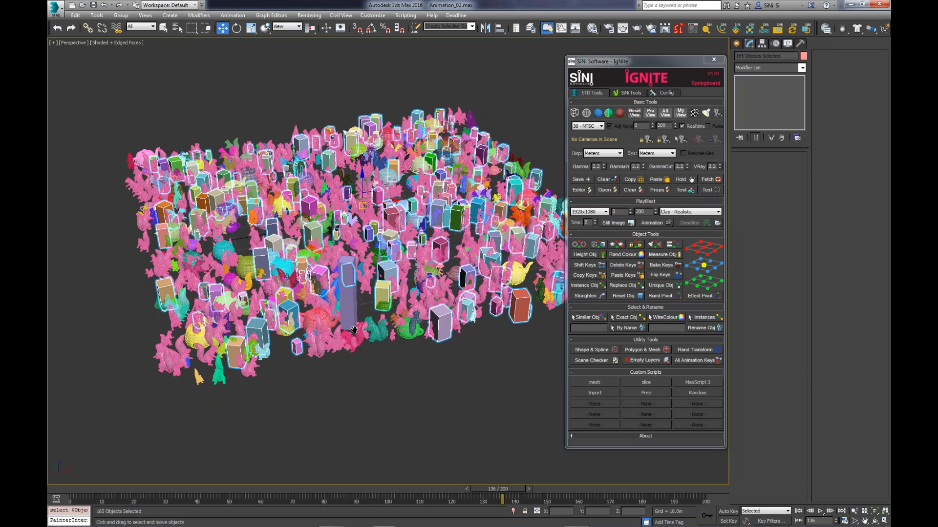
- Replace the box selection with the pink squirrel in the front corner, and with the single lilac box at the front edge
alt+middle_drag(354, 330, 186, 386)
click(176, 380)
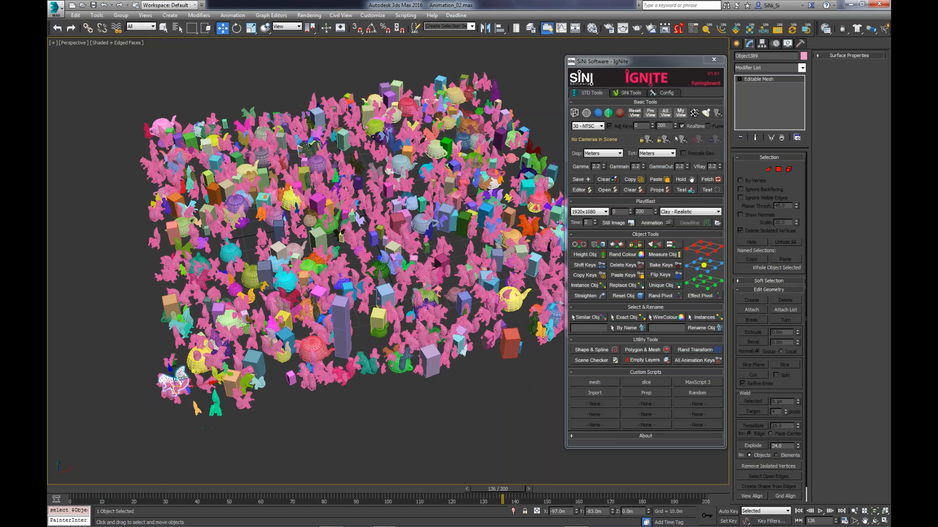
click(430, 362)
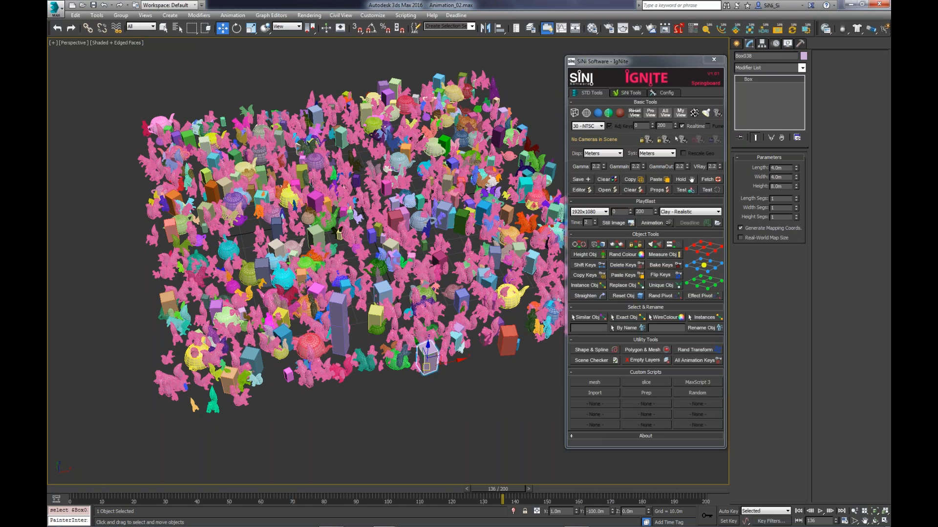
- Select all objects whose names match box* with the By Name selection tool
click(589, 329)
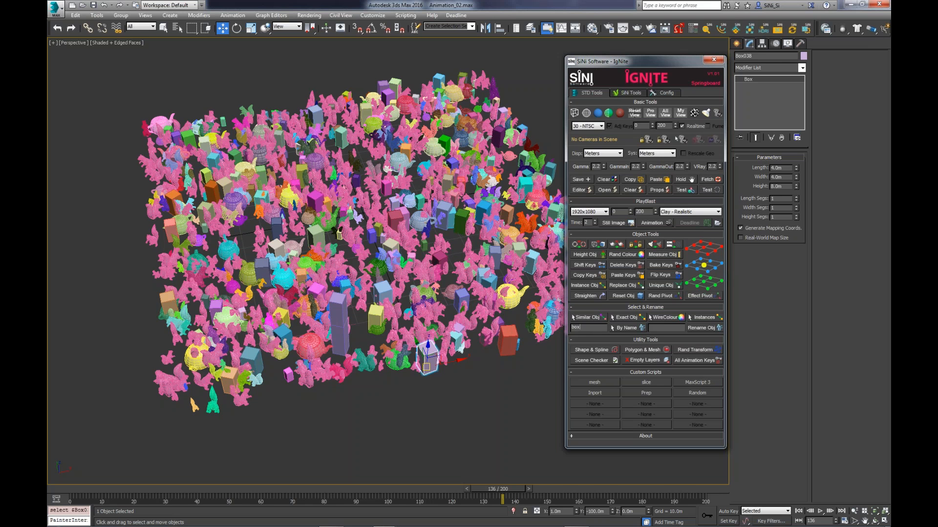
click(618, 329)
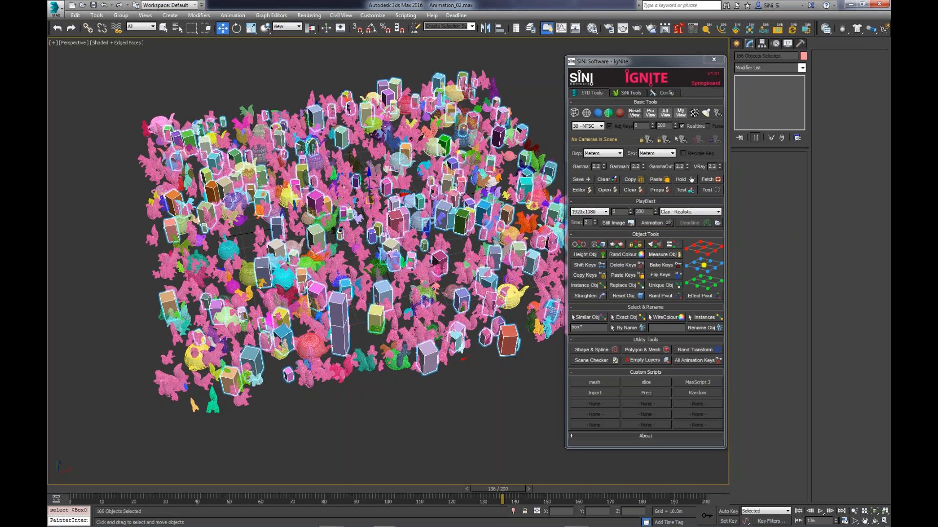
alt+middle_drag(370, 201, 377, 194)
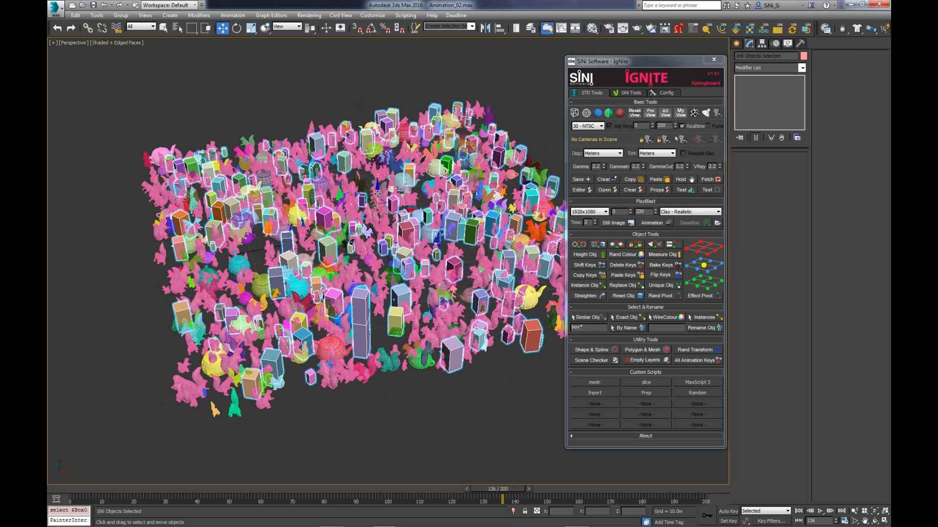
drag(378, 194, 377, 235)
- Invert the selection and delete every object that is not a box
key(ctrl+i)
key(Delete)
click(408, 253)
alt+middle_drag(438, 287, 428, 297)
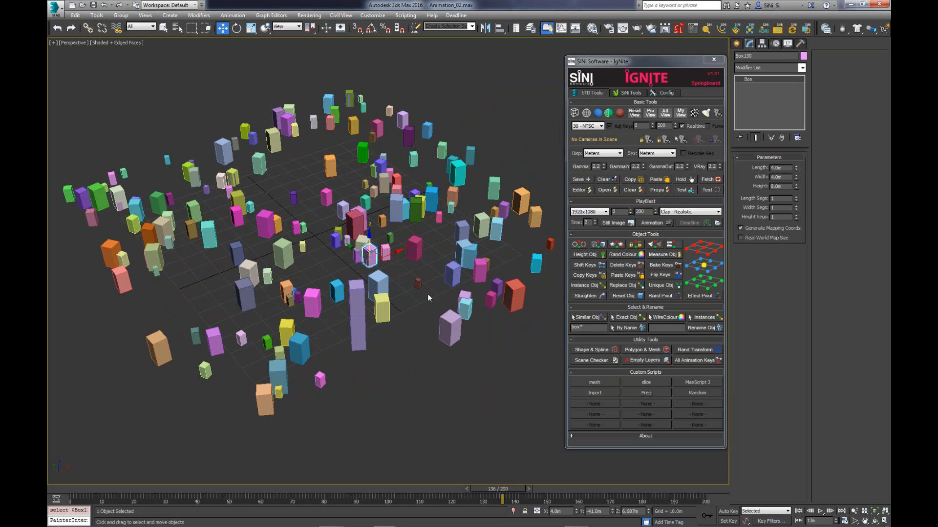
- Select all the boxes, rename them with the base name box_fred_, and select the lilac front-edge box to check its name
key(ctrl+a)
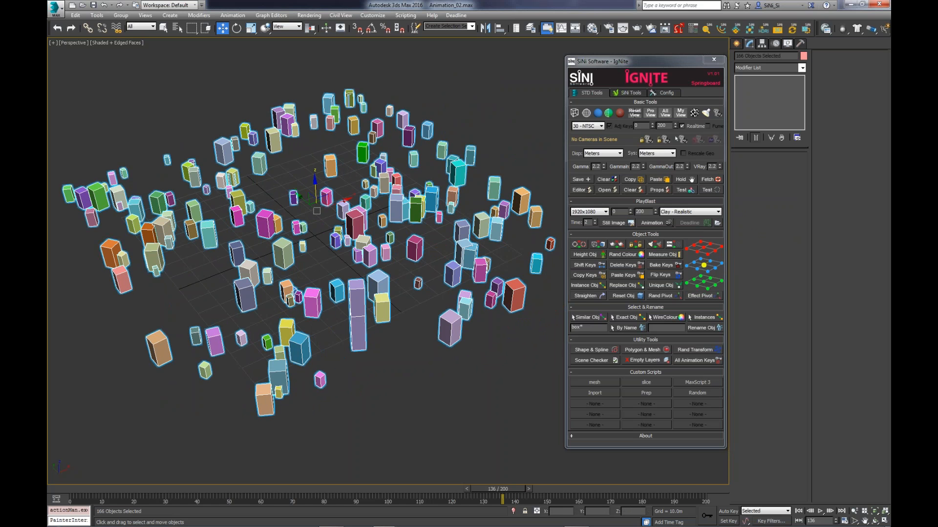
click(667, 328)
text(box_fred_)
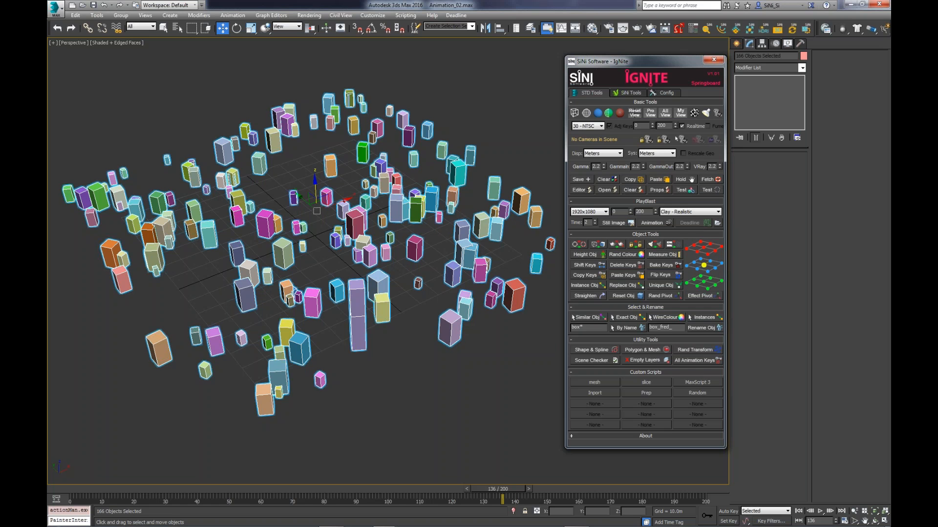
click(466, 379)
click(447, 325)
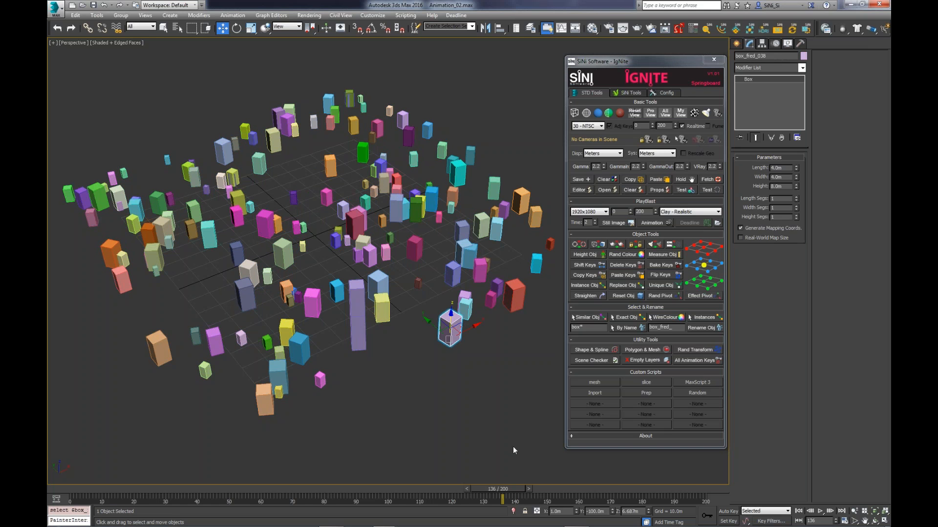
- Select the boxes across one half of the grid by region and rename them with the base name box_
drag(588, 328, 571, 348)
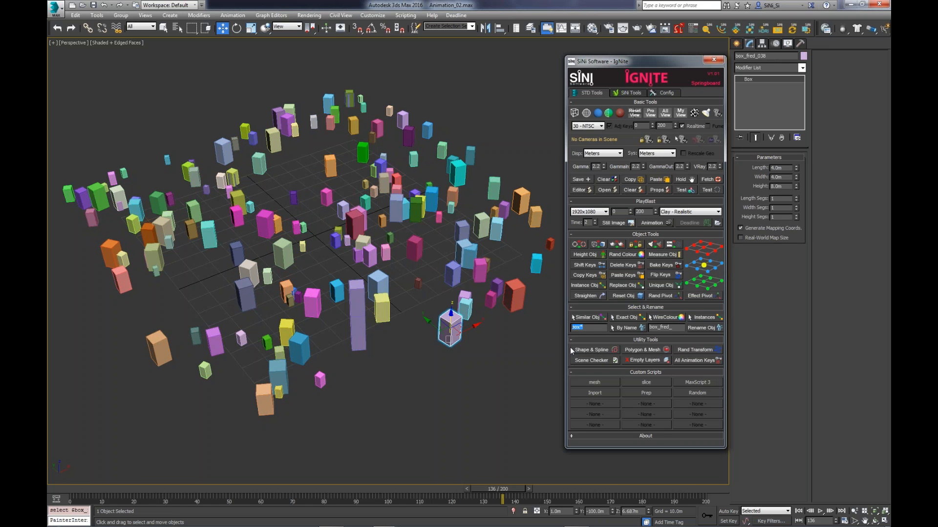
drag(504, 96, 341, 383)
click(670, 331)
text(_)
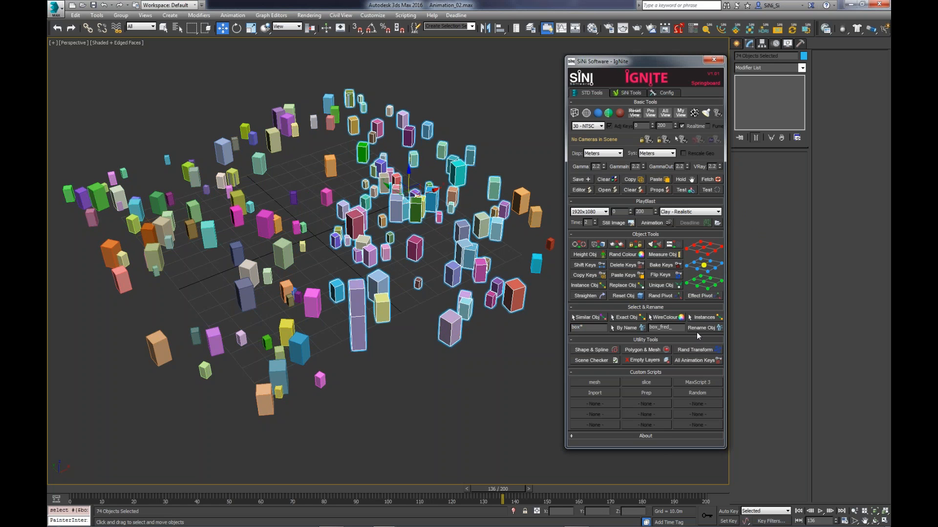
key(BackSpace)
key(BackSpace)
key(BackSpace)
click(702, 328)
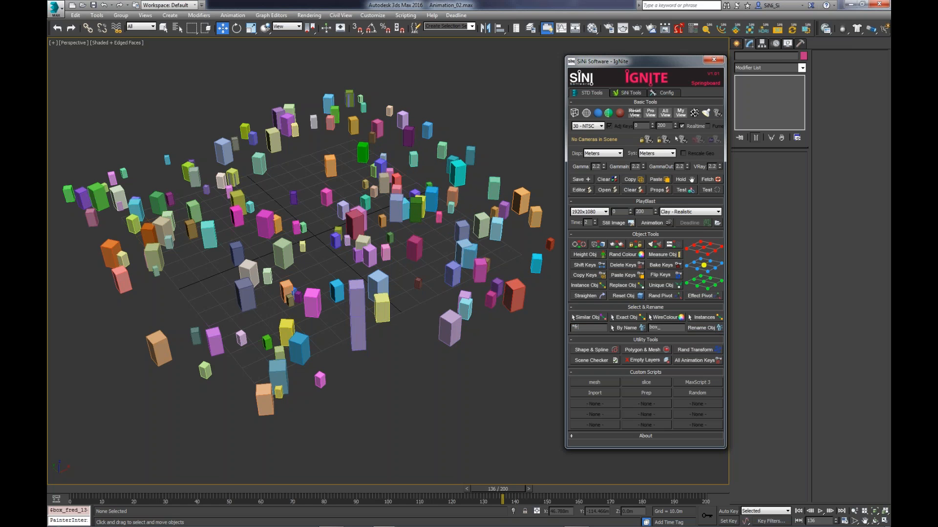
- Select all boxes whose names match *fred* with the By Name selection tool
click(616, 331)
middle_drag(317, 379, 345, 380)
click(572, 327)
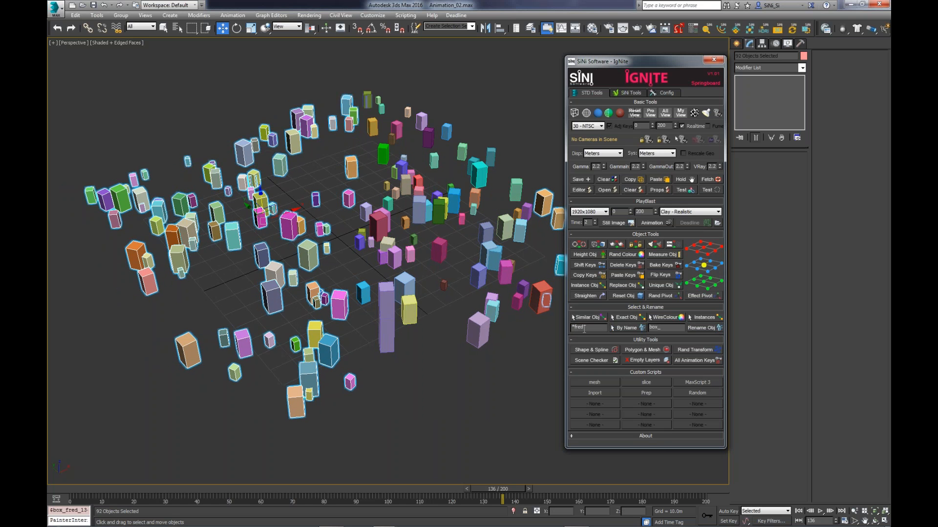
middle_drag(459, 361, 461, 363)
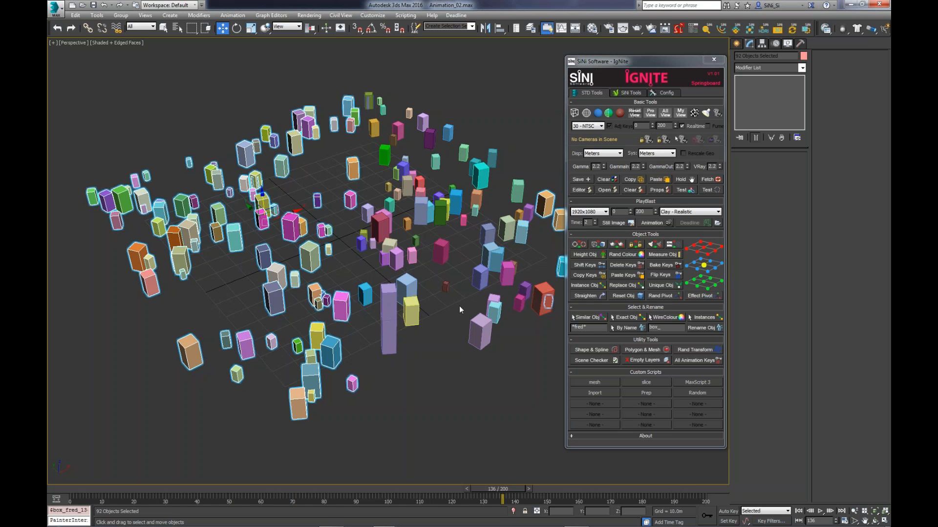
- Load the Array_of_Intersecting_Geo.ms script into the MaxScript 7 custom slot and label it drfgdfgdfg
drag(634, 448, 634, 459)
middle_drag(524, 391, 509, 380)
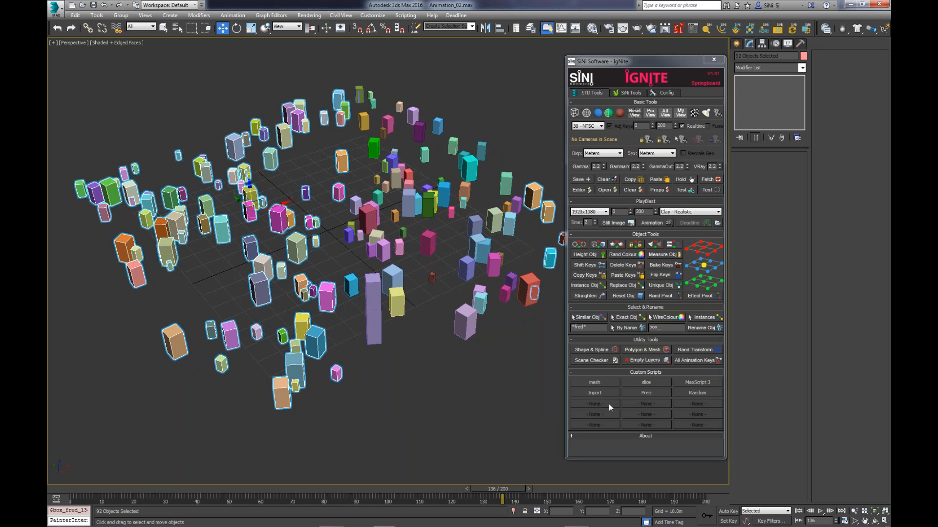
click(665, 92)
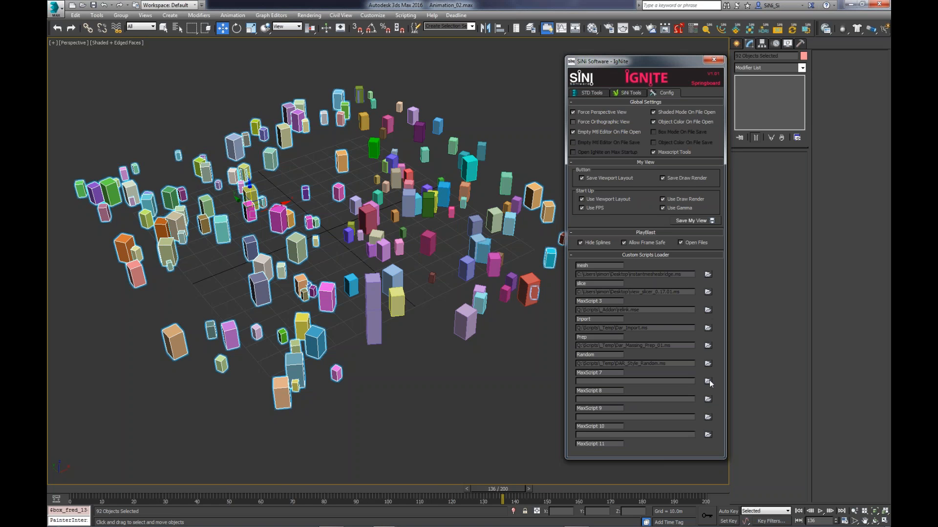
click(708, 381)
click(640, 145)
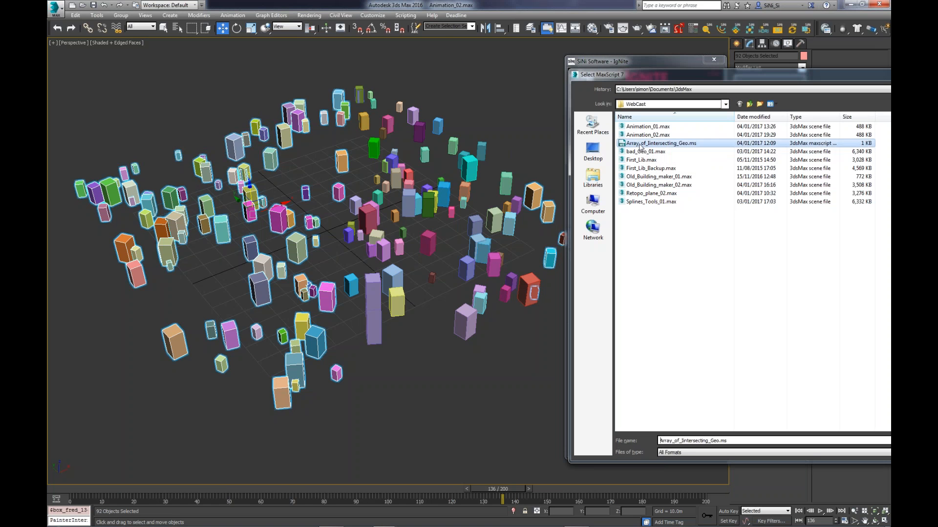
double_click(640, 144)
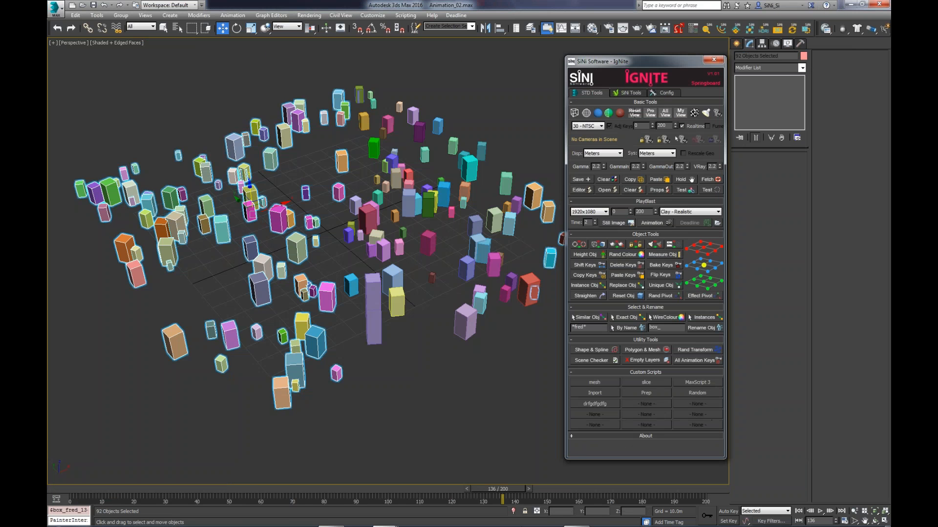
mouse_move(521, 518)
click(528, 441)
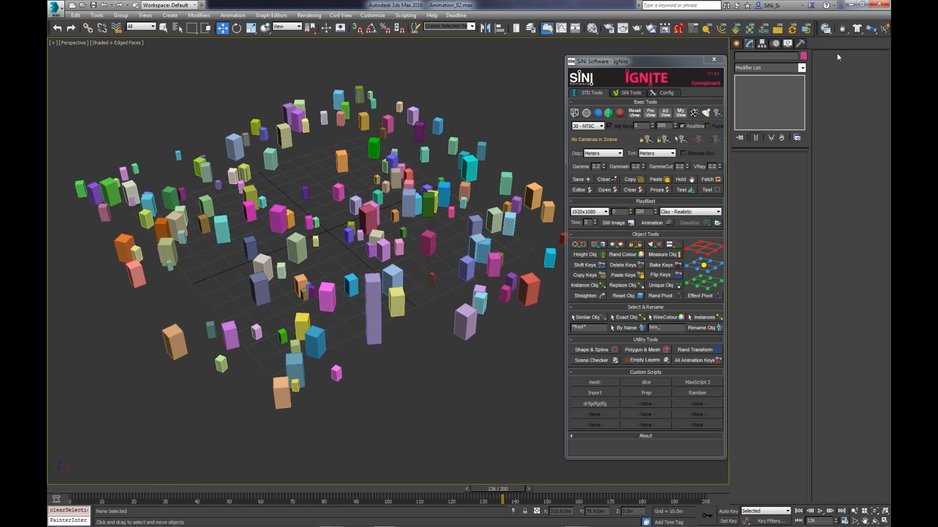
drag(817, 36, 467, 122)
click(581, 121)
key(space)
key(space)
key(space)
key(space)
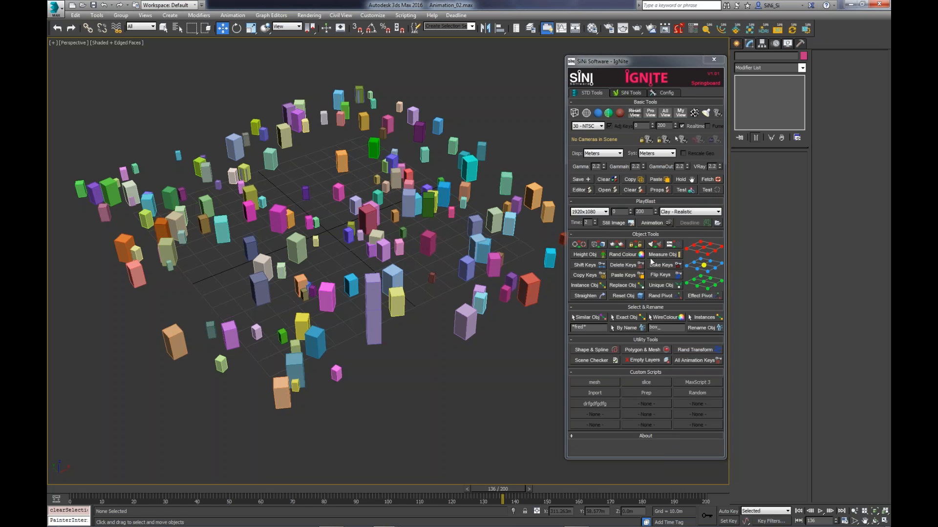
click(664, 93)
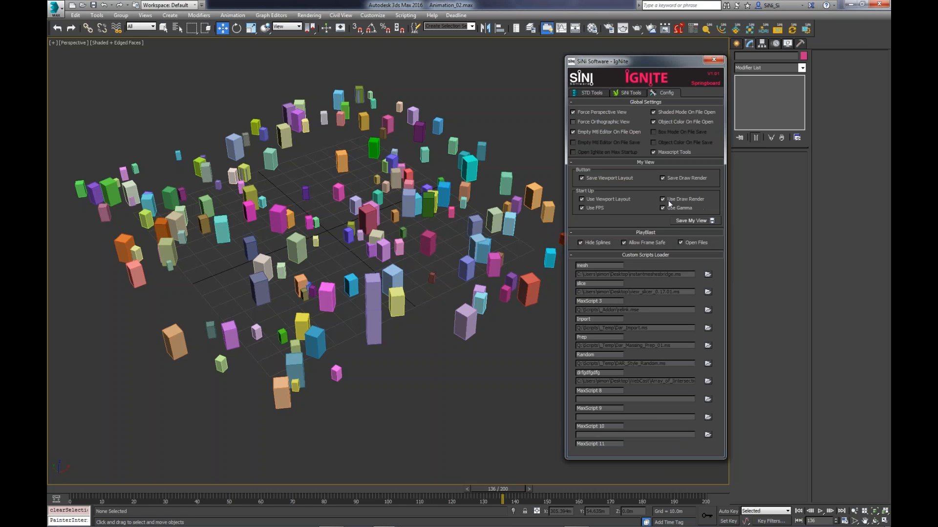
click(586, 93)
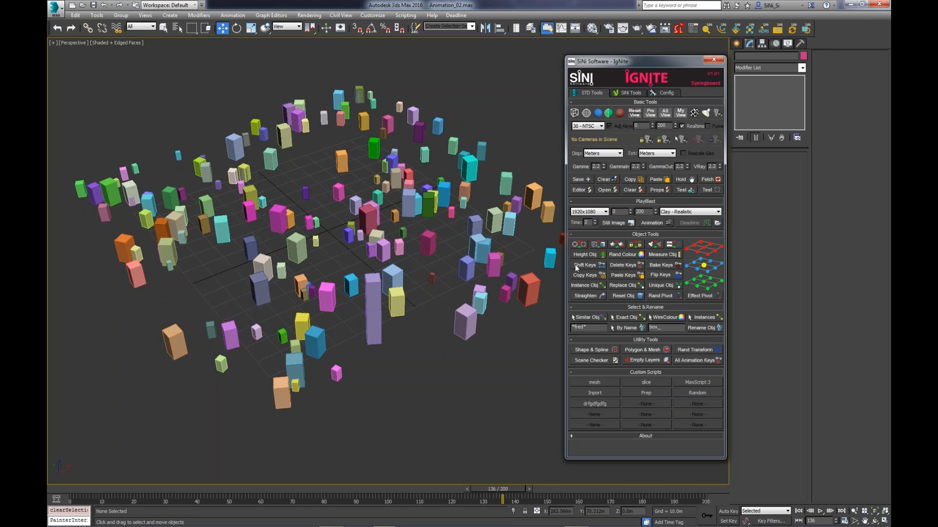
- Select all remaining boxes in the scene and delete them
alt+middle_drag(474, 248, 426, 252)
scroll(427, 252, down, 5)
drag(512, 138, 244, 312)
key(Delete)
- Fill the empty scene with random boxes, teapots and squirrels using IgNite's Test tool
click(633, 90)
scroll(435, 219, up, 5)
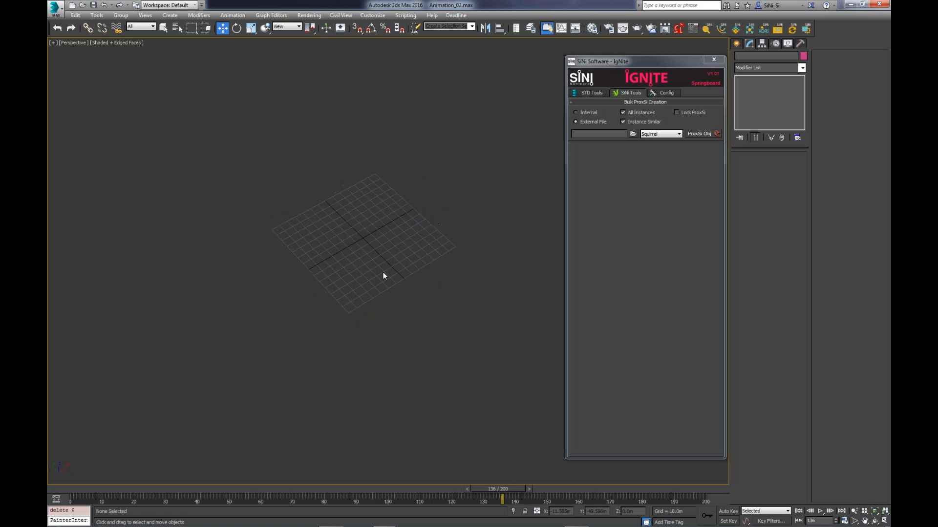
middle_drag(418, 283, 395, 278)
click(590, 93)
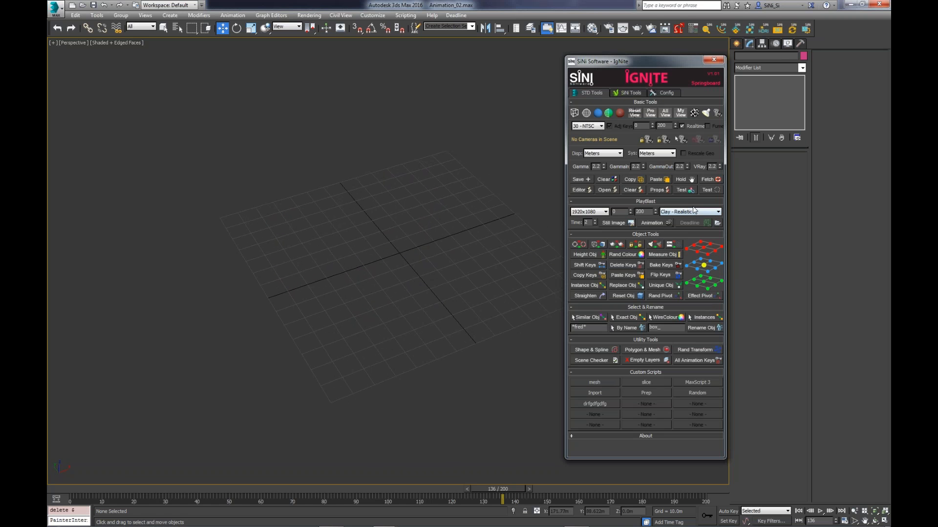
click(686, 191)
middle_drag(389, 255, 371, 238)
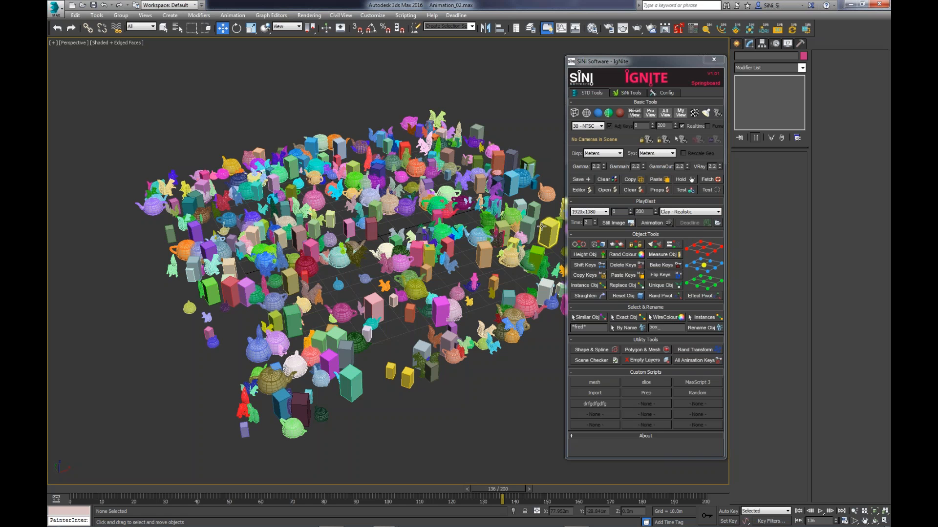
- Select all scene objects and bulk-convert them to ProxSi proxies, using Internal storage and the Half Mesh display
click(431, 371)
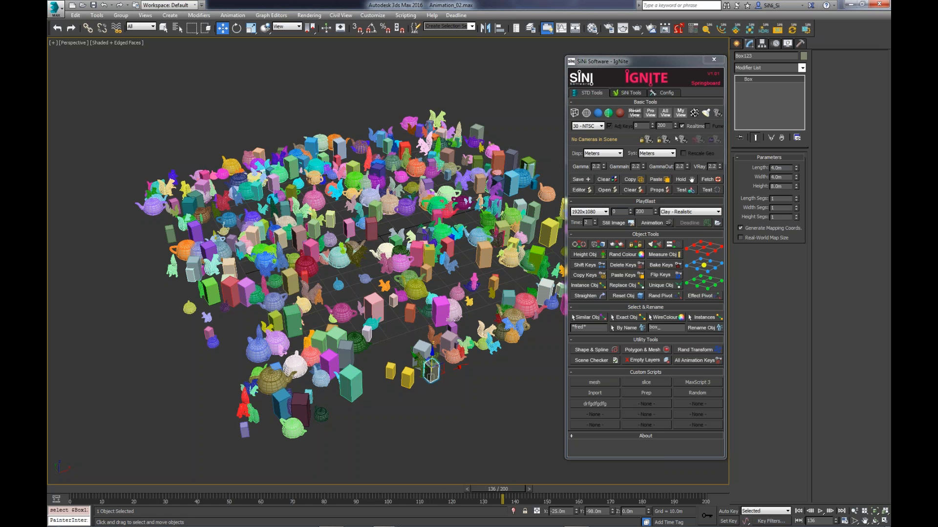
click(630, 93)
middle_drag(452, 319, 443, 250)
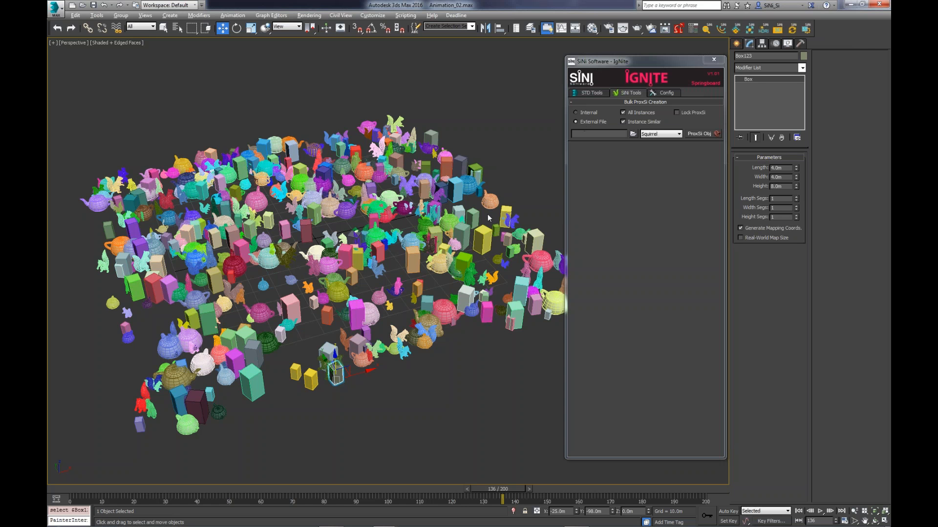
alt+middle_drag(489, 219, 557, 124)
key(ctrl+a)
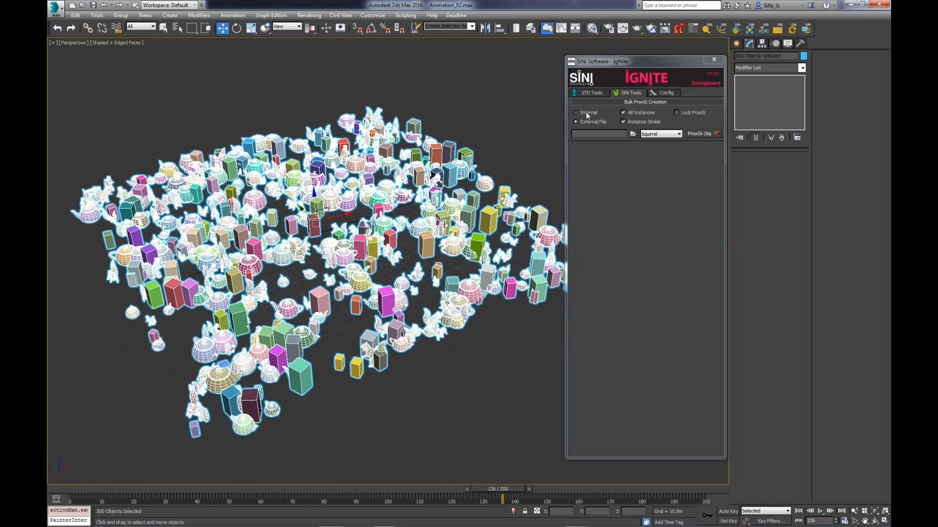
click(588, 115)
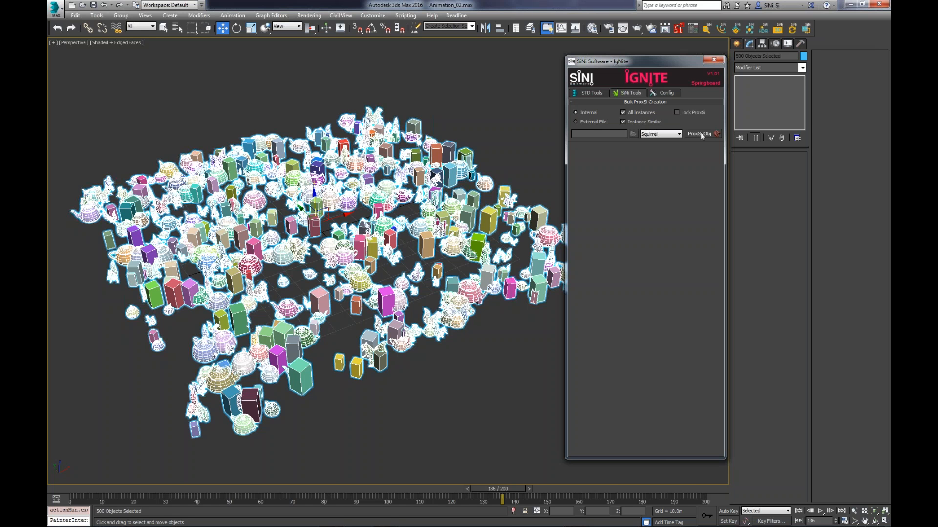
click(675, 134)
click(661, 170)
click(709, 134)
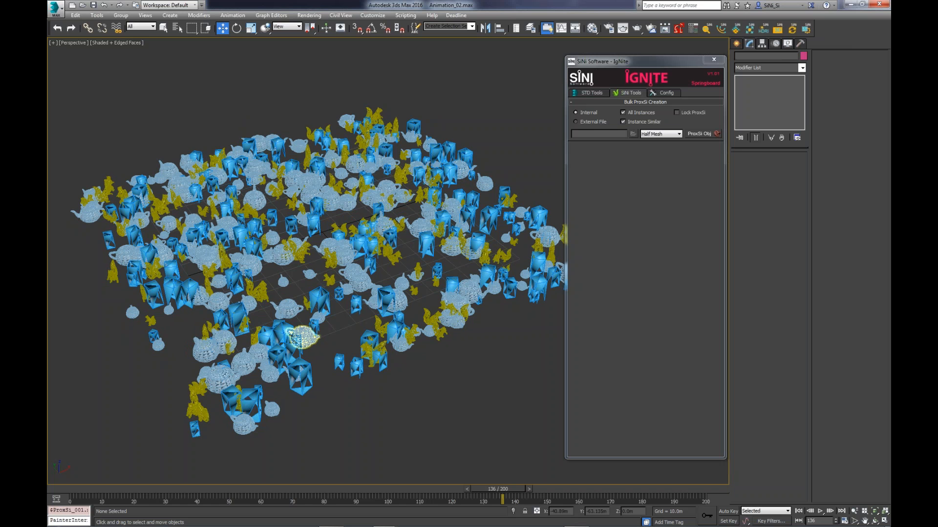
- Select a teapot proxy, inspect the half-mesh proxies up close, and change its ProxSi display to Pyramid and finally Full Mesh
click(295, 309)
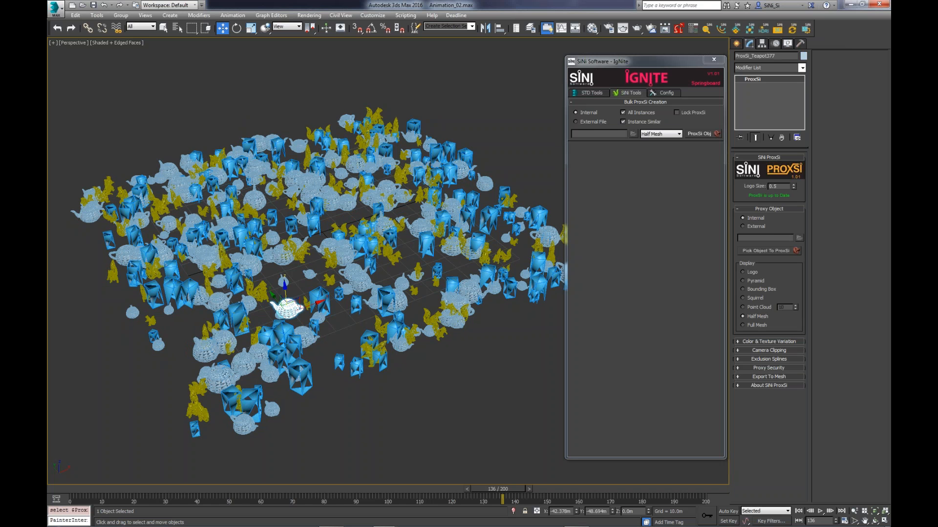
middle_drag(295, 303, 470, 270)
scroll(408, 296, up, 3)
alt+middle_drag(470, 270, 417, 318)
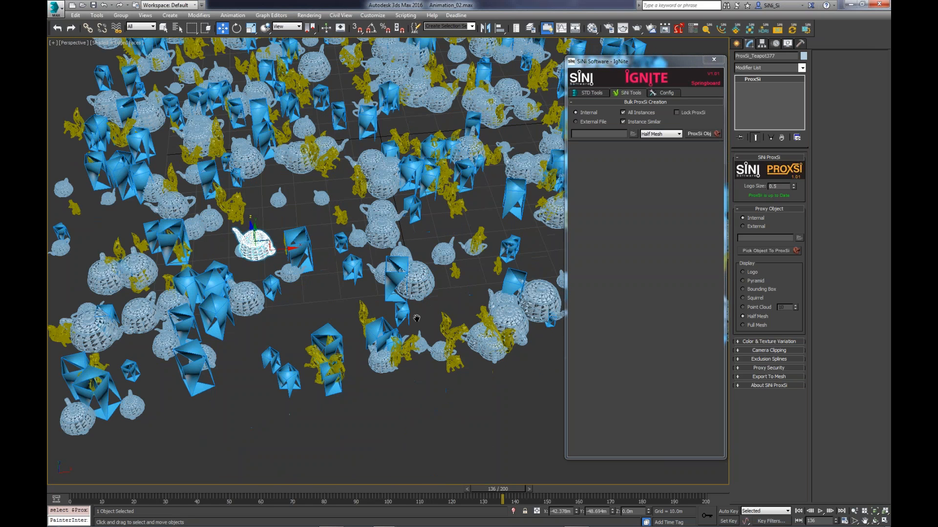
scroll(416, 318, up, 3)
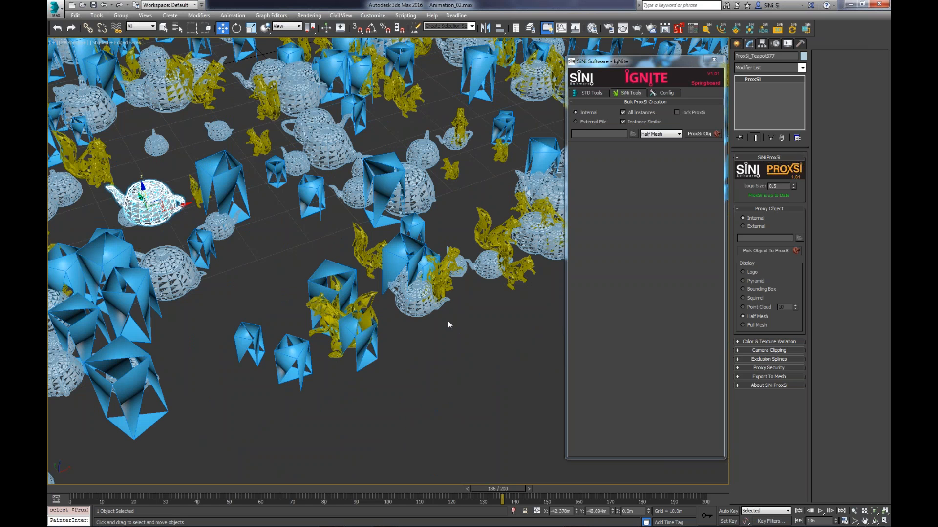
scroll(448, 321, down, 3)
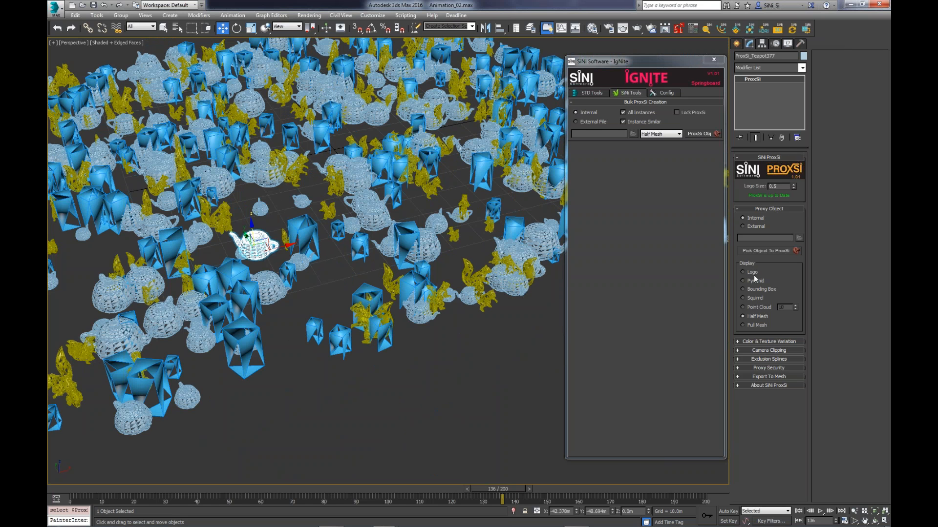
click(743, 281)
middle_drag(256, 276, 309, 279)
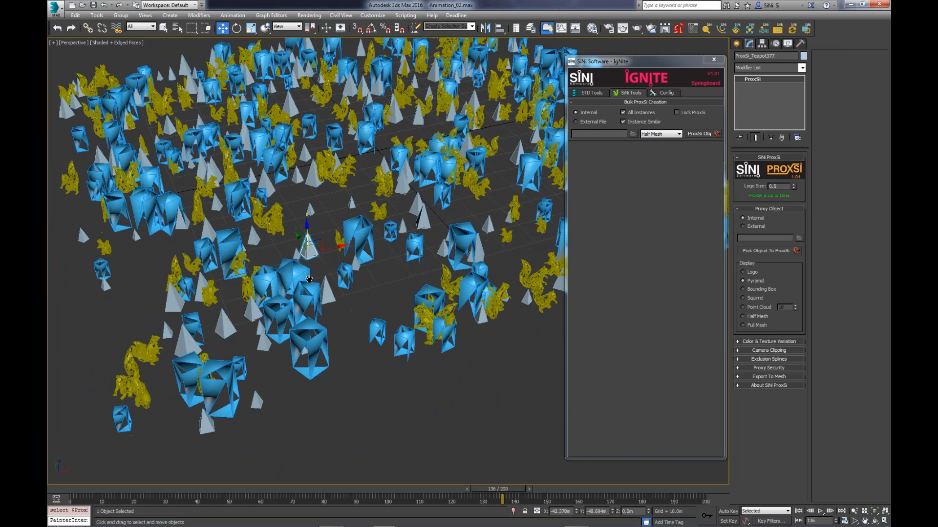
click(751, 325)
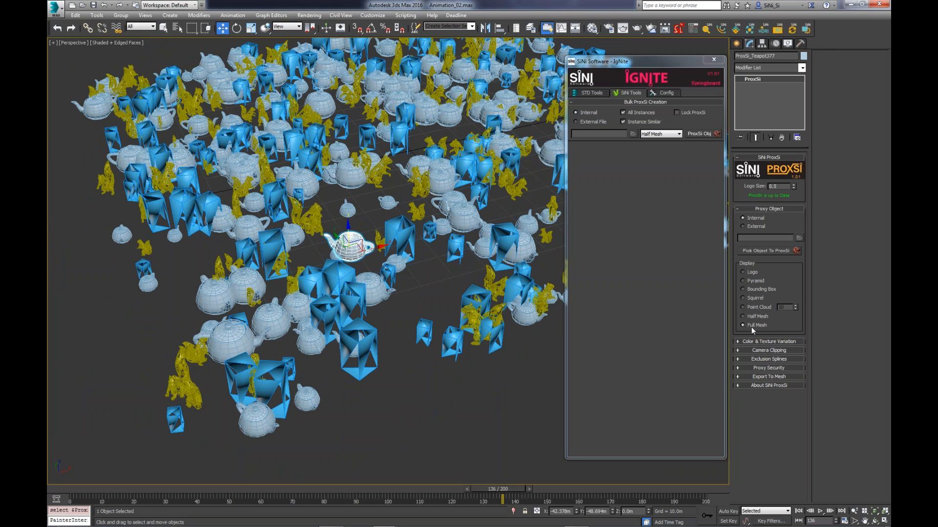
- Switch the selected teapot proxy from Internal to External storage, saving it as teapot in the WebCast folder
click(750, 225)
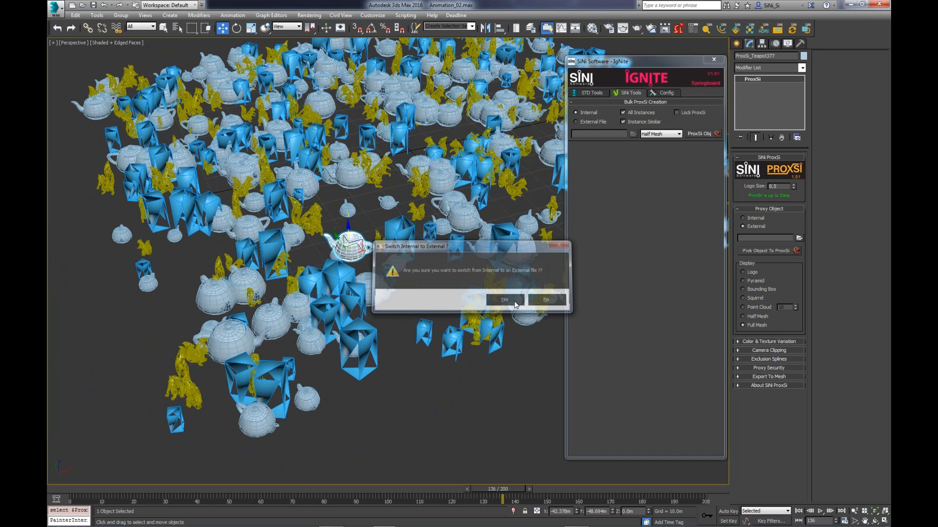
click(504, 300)
text(teapot)
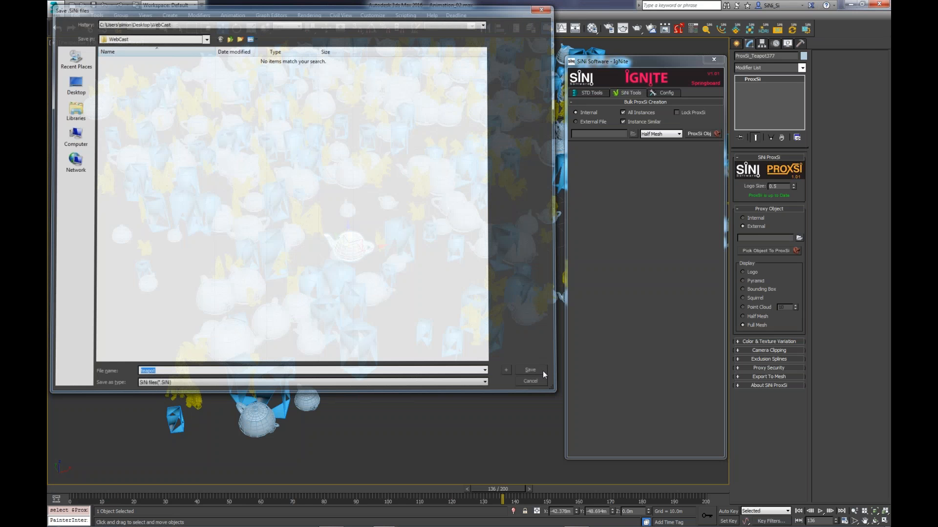
click(543, 371)
- Export the selected teapot ProxSi back to an editable mesh
scroll(354, 273, up, 2)
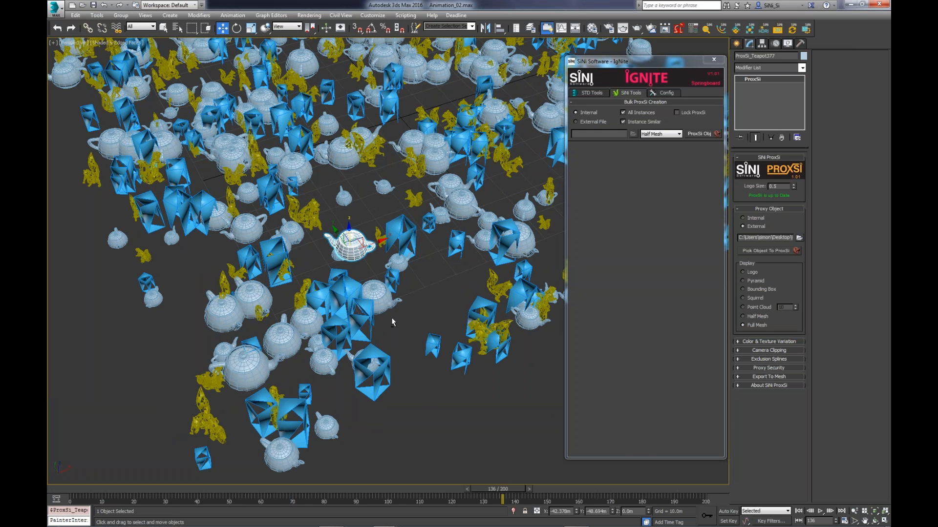
scroll(391, 317, up, 3)
alt+middle_drag(358, 256, 338, 246)
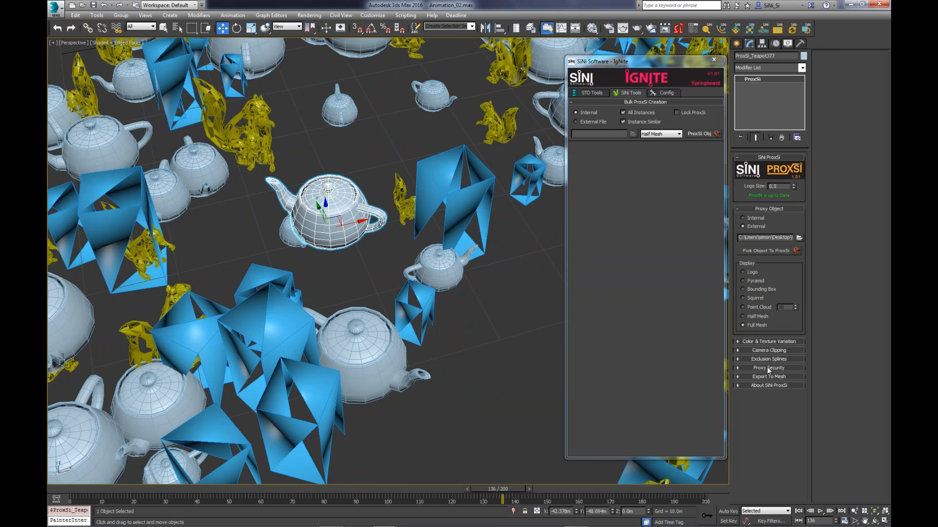
click(766, 377)
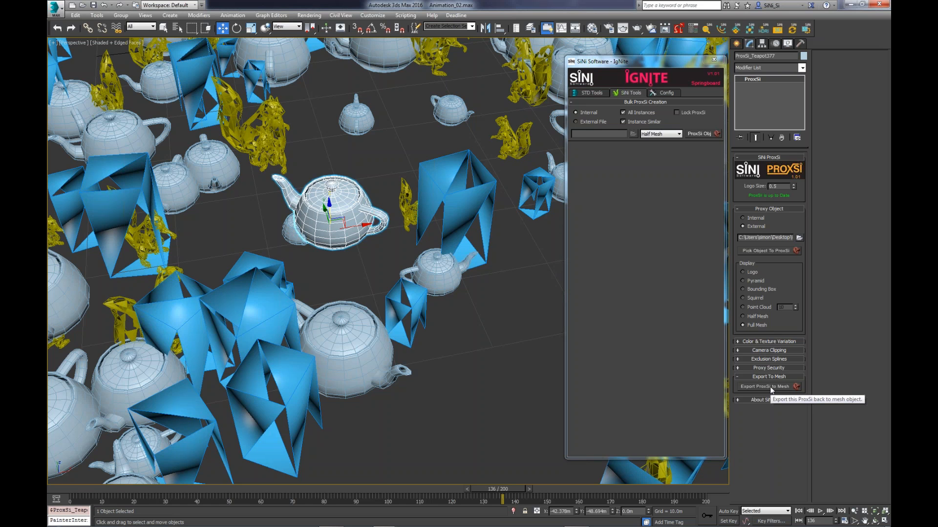
click(771, 388)
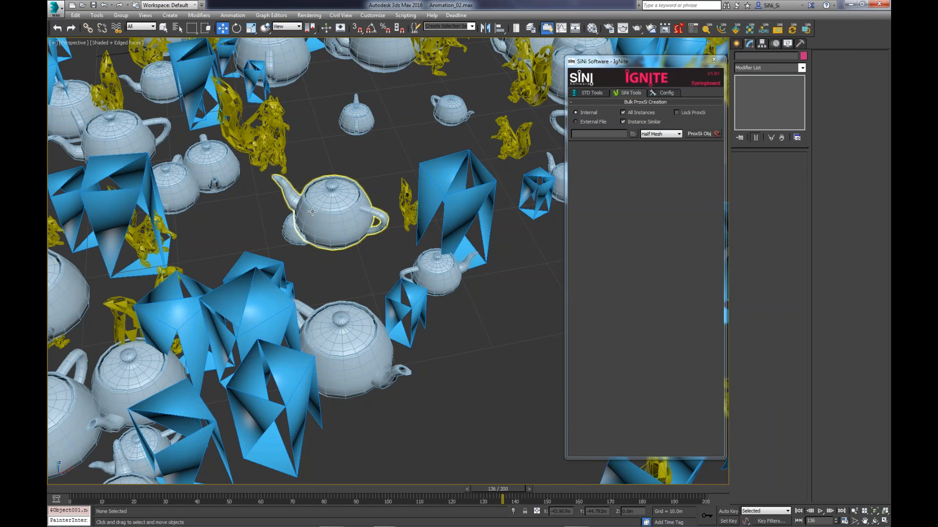
- Pull a few vertices on the teapot's upper surface upward into a tall spike and leave vertex editing
click(313, 211)
drag(354, 188, 358, 128)
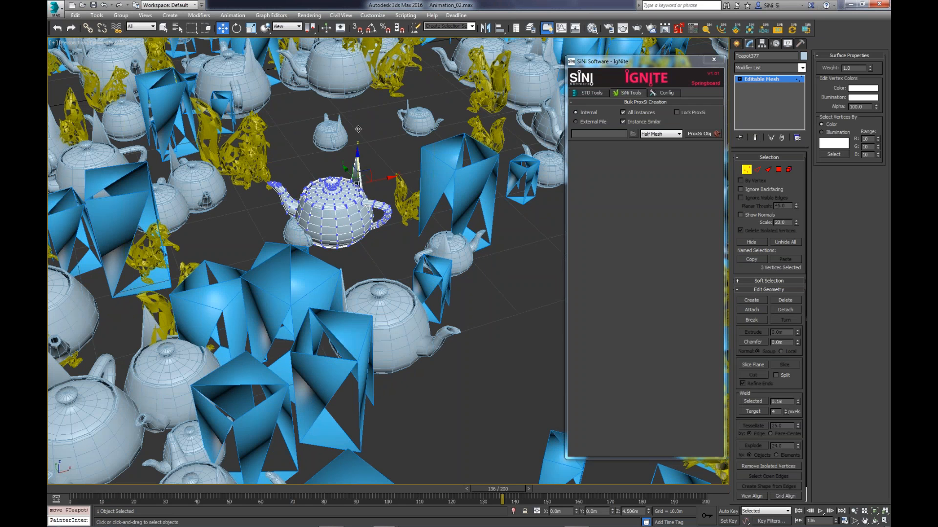
key(1)
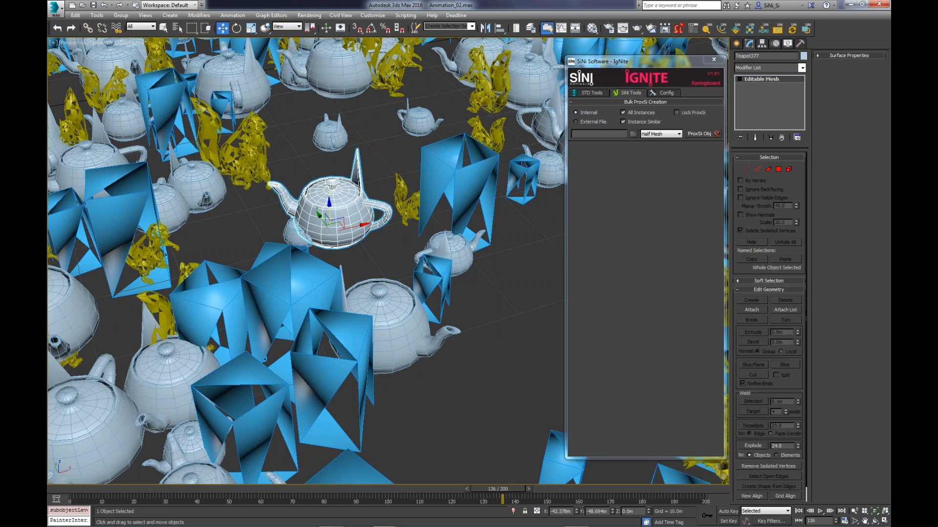
- Convert the edited teapot and its instances back to ProxSi proxies with Internal storage and Half Mesh display
alt+middle_drag(469, 205, 456, 217)
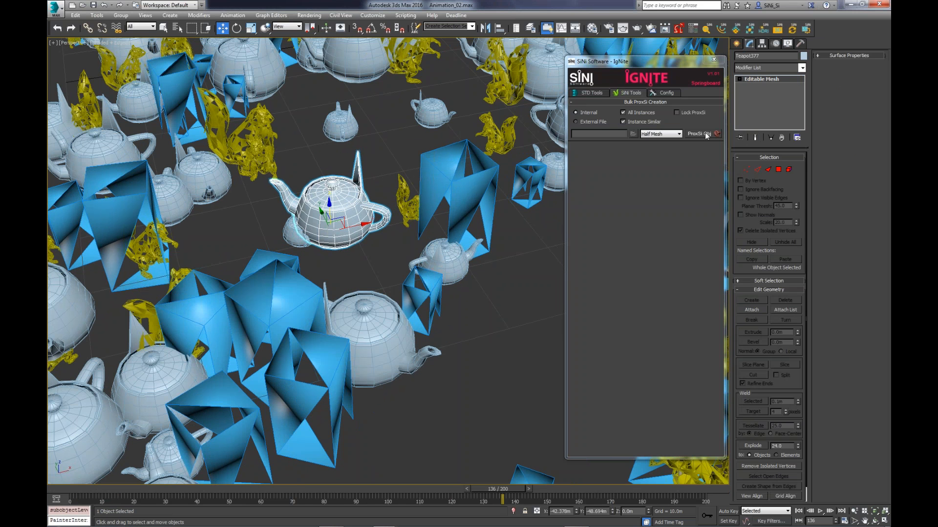
click(704, 134)
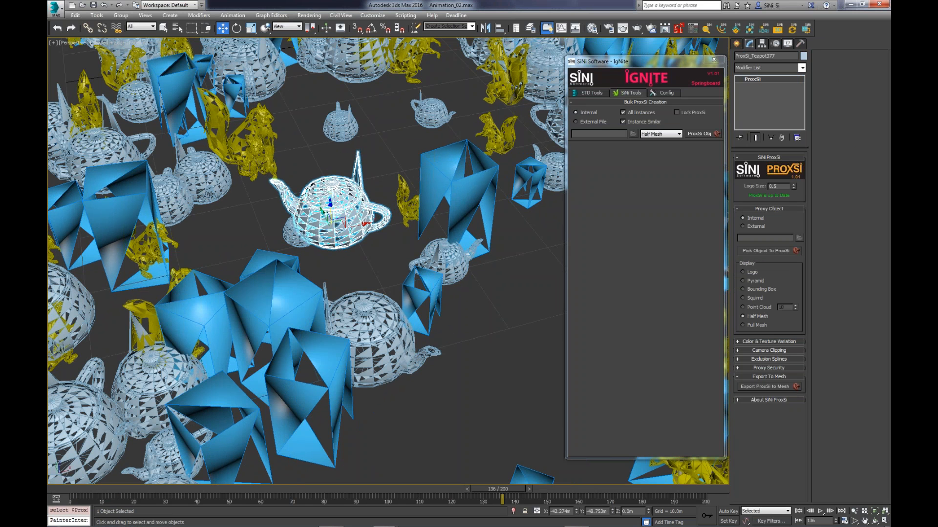
scroll(381, 295, down, 5)
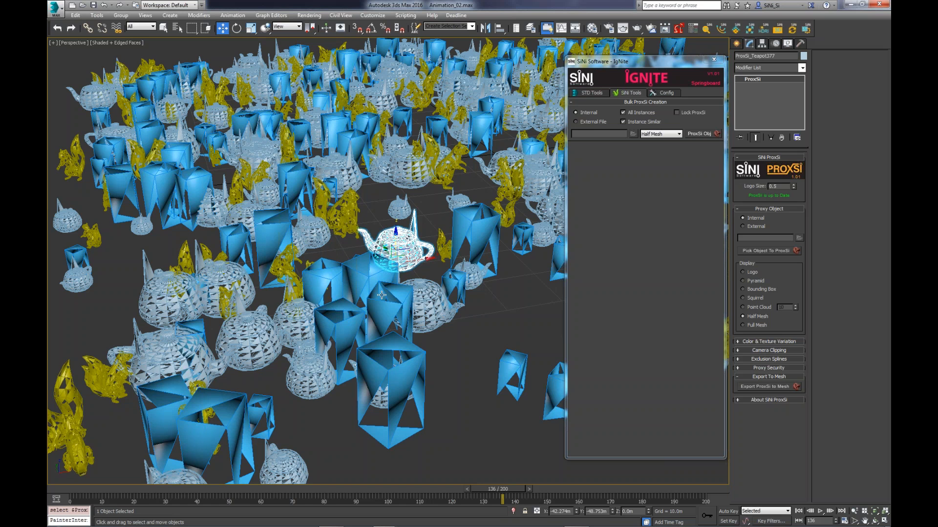
scroll(381, 295, down, 3)
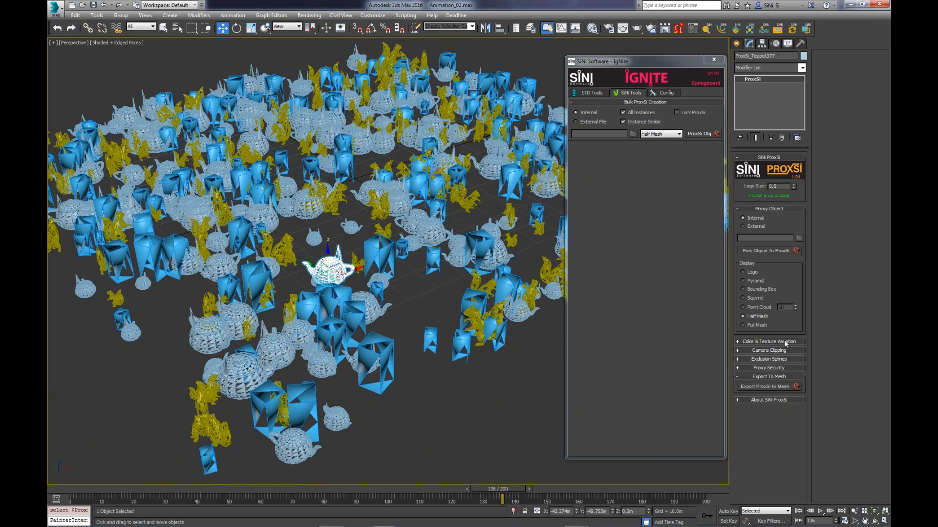
- Enable Color Shift on the teapot proxy with 14 variations, hue shift about 109, saturation about 7.8 and brightness about 11.2
click(784, 341)
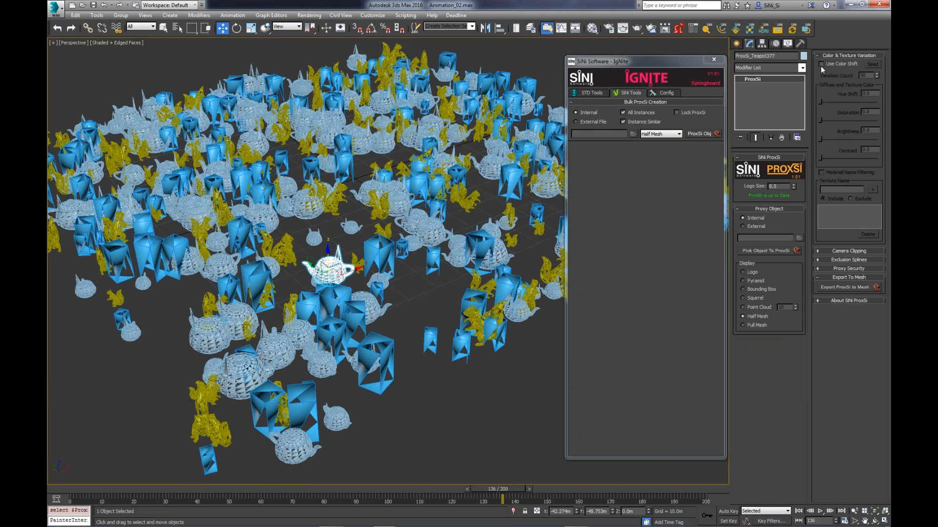
drag(702, 63, 682, 57)
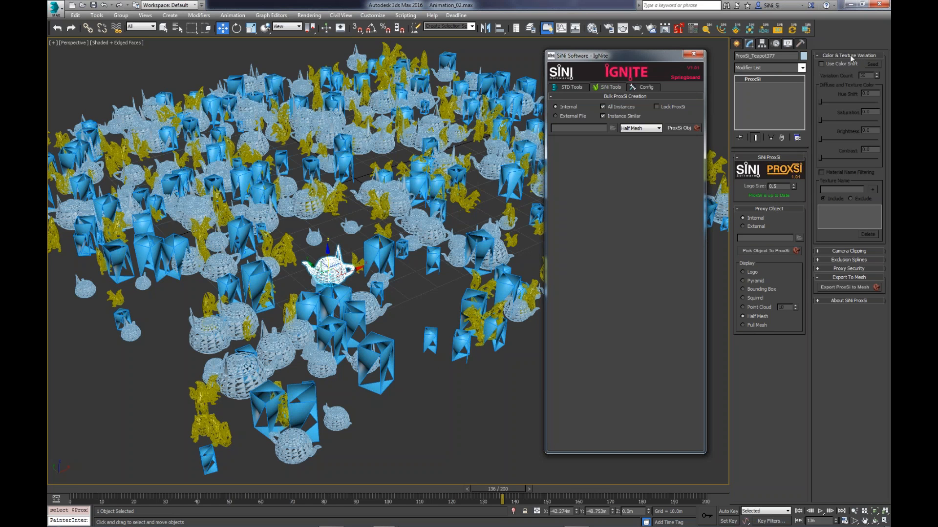
click(834, 63)
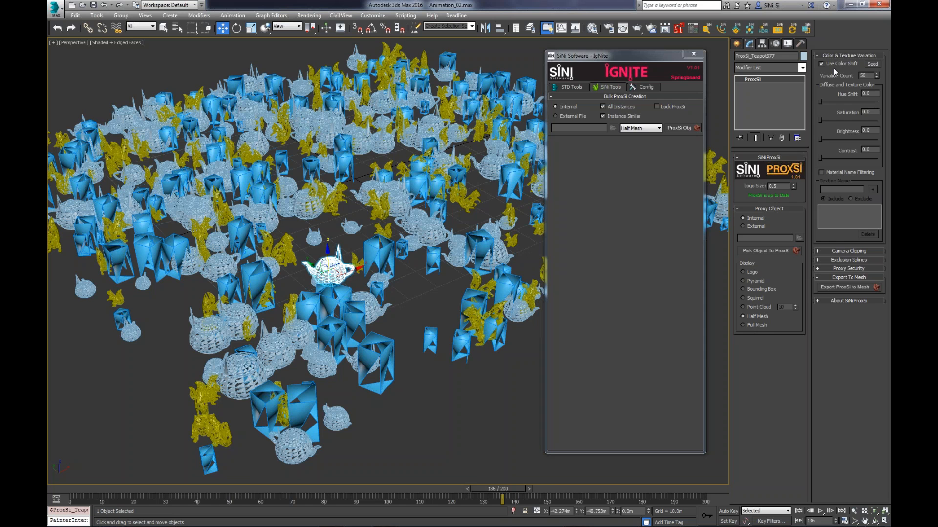
double_click(864, 75)
text(12)
drag(820, 102, 846, 139)
key(Escape)
key(space)
alt+middle_drag(329, 268, 349, 277)
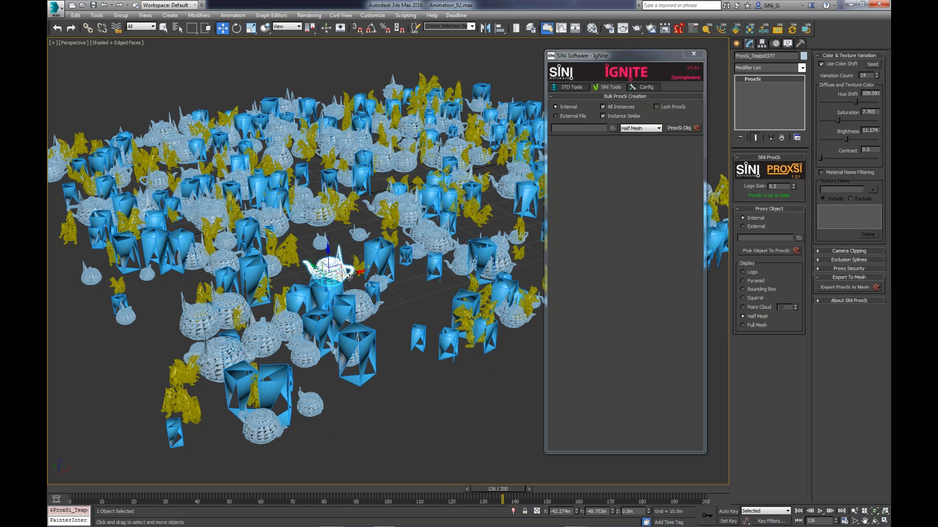
- Enable material name filtering for the colour variation and exclude textures matching bark*
click(821, 173)
text(bark)
text(*)
click(872, 189)
click(850, 199)
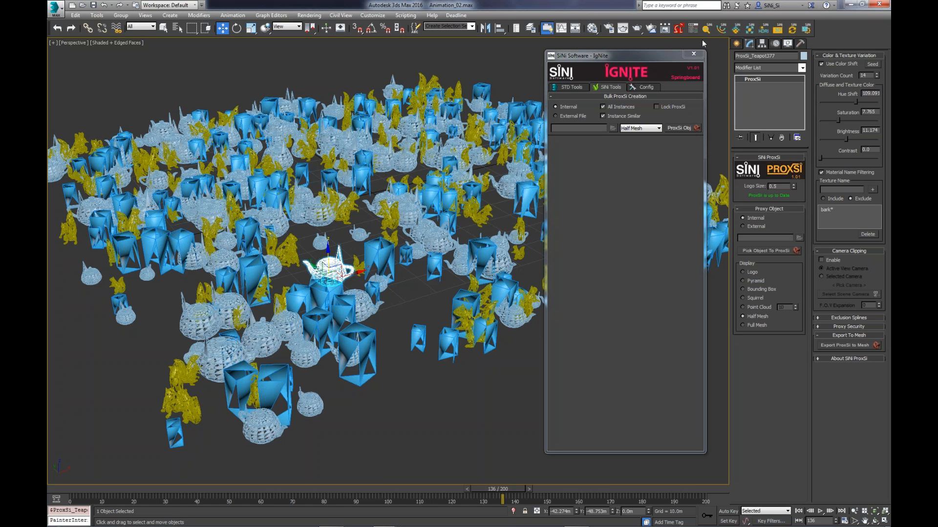
- Enable camera clipping for the teapot proxy using the active view camera, and try adjusting the F.O.V expansion
click(821, 260)
drag(651, 61, 889, 78)
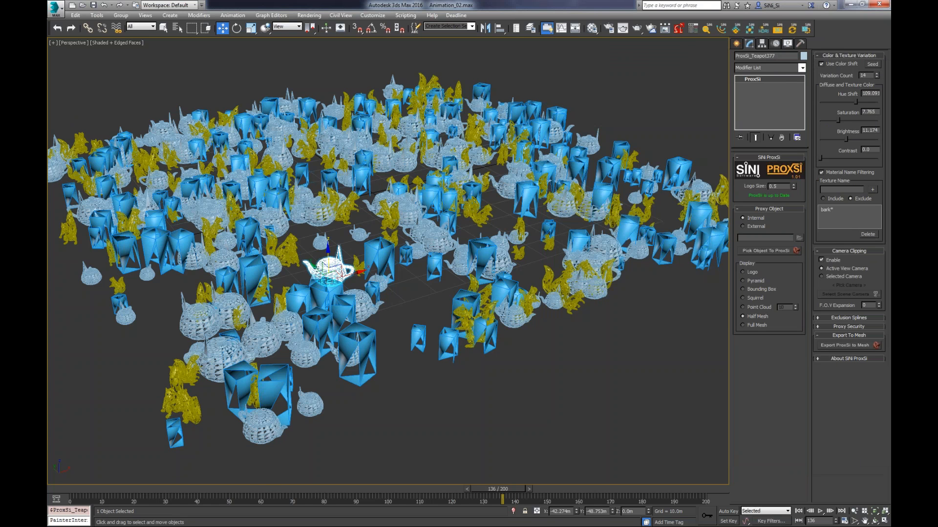
click(836, 277)
click(836, 270)
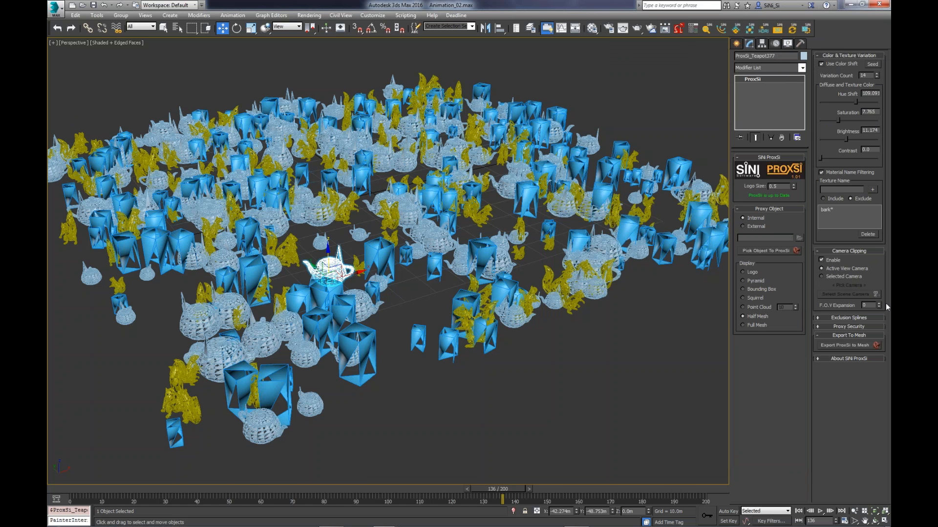
drag(880, 306, 879, 298)
click(835, 251)
- Review the Exclusion Splines settings and select another teapot proxy at the far edge of the scattered objects
click(837, 260)
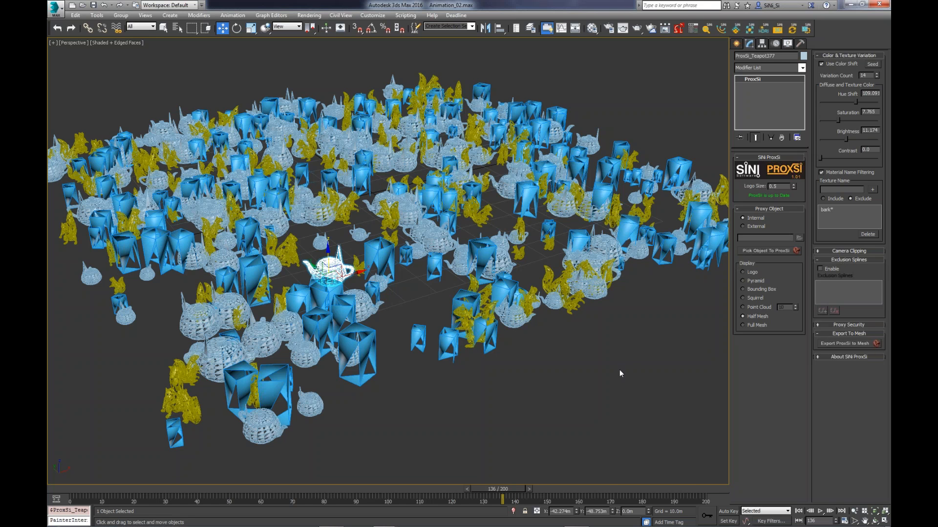
click(638, 367)
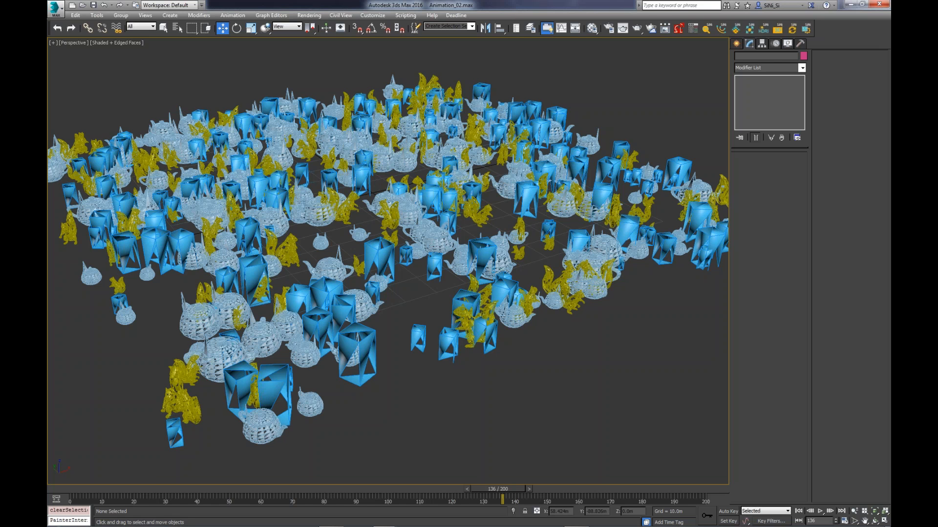
click(597, 146)
click(597, 145)
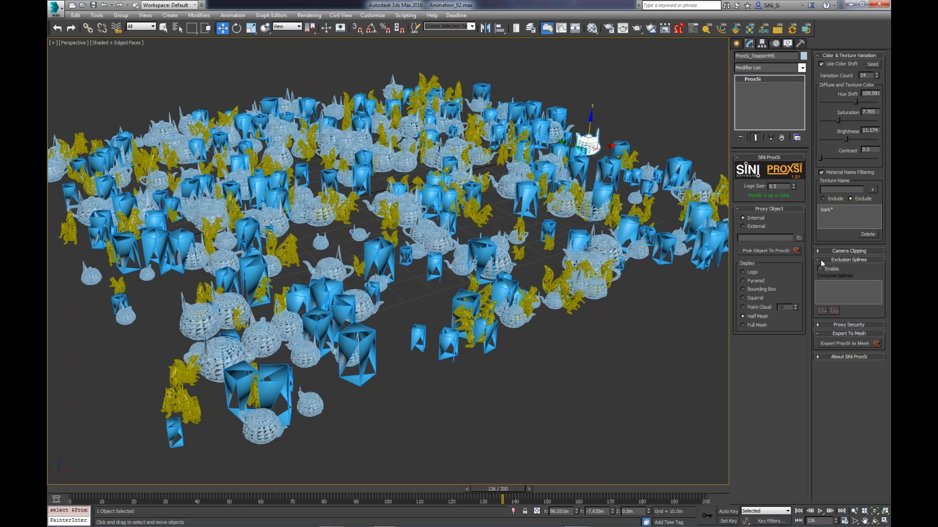
click(844, 260)
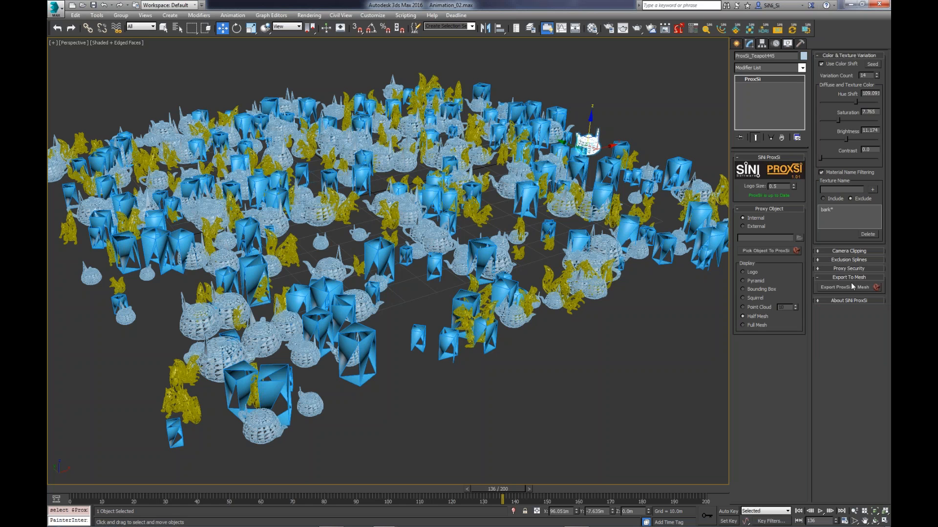
- Lock down the selected teapot proxy with an expiration date of 1-2-18, and reselect it to check the lock
click(845, 268)
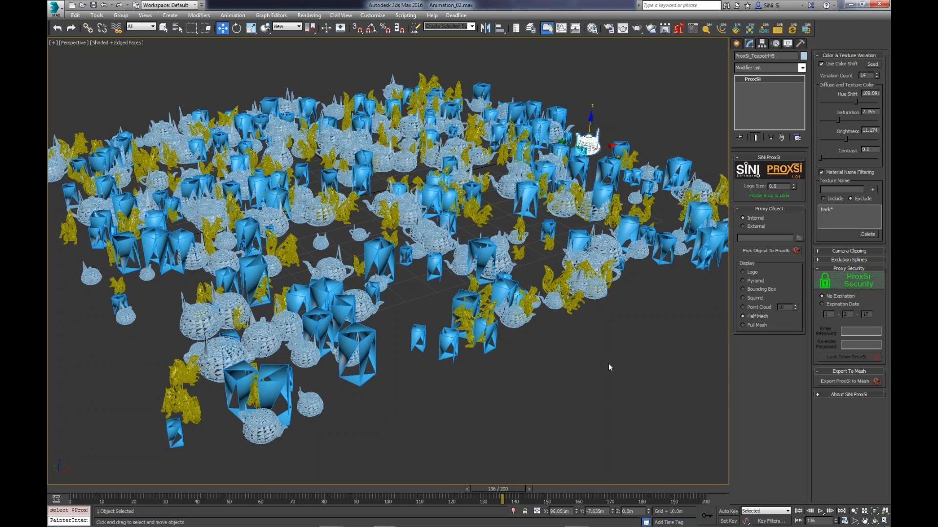
alt+middle_drag(608, 363, 594, 217)
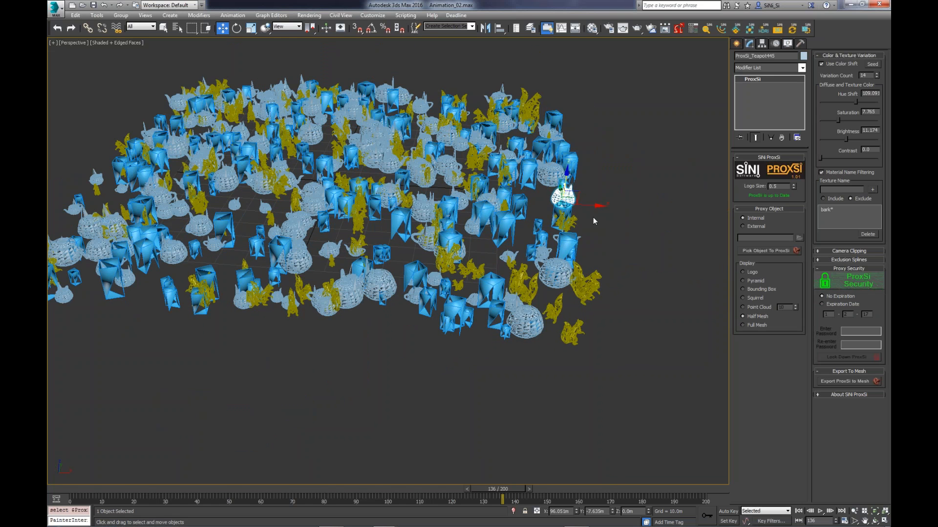
scroll(594, 220, up, 5)
alt+middle_drag(594, 218, 555, 291)
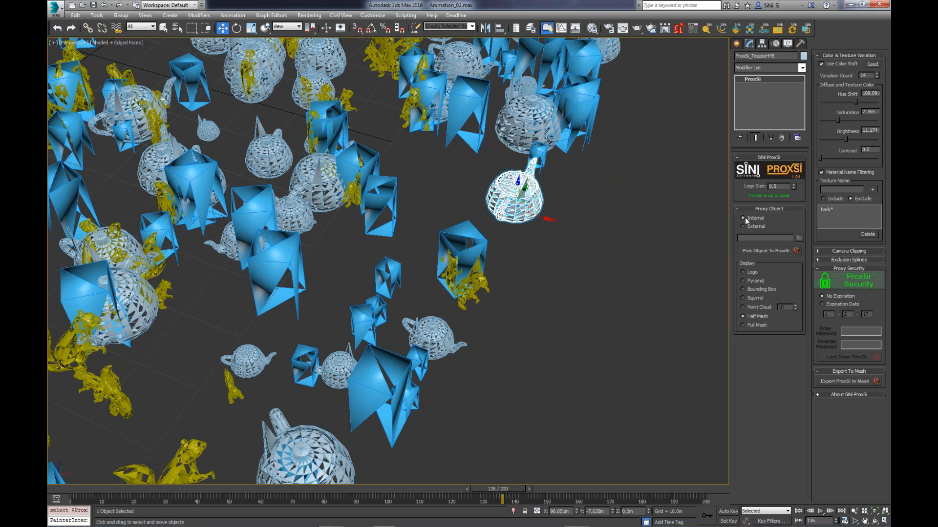
click(822, 303)
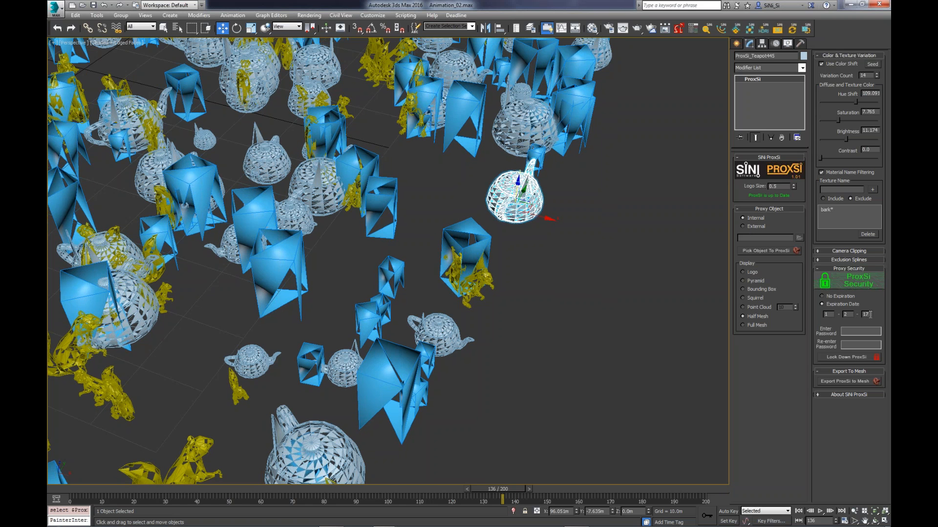
drag(869, 315, 858, 321)
text(18)
click(846, 357)
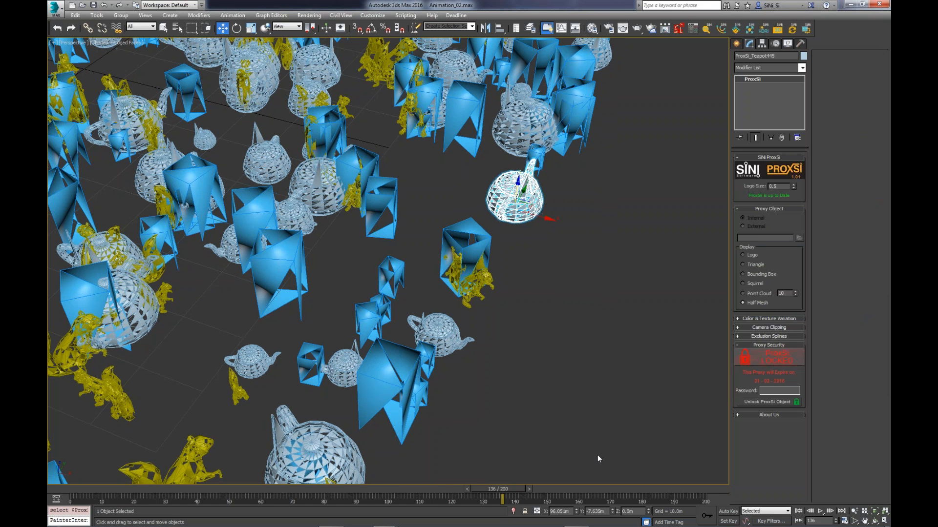
click(563, 218)
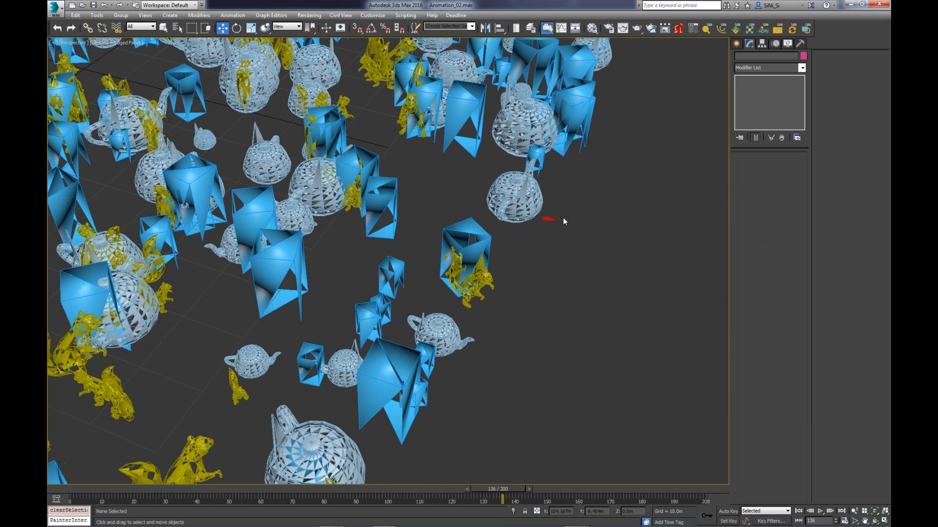
click(531, 206)
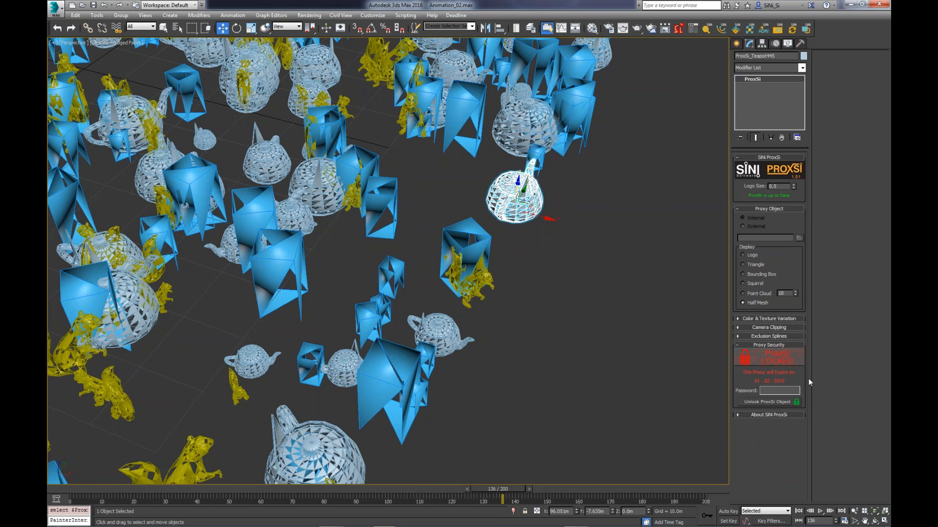
- Unlock the locked teapot proxy and reopen its Proxy Security settings
click(776, 402)
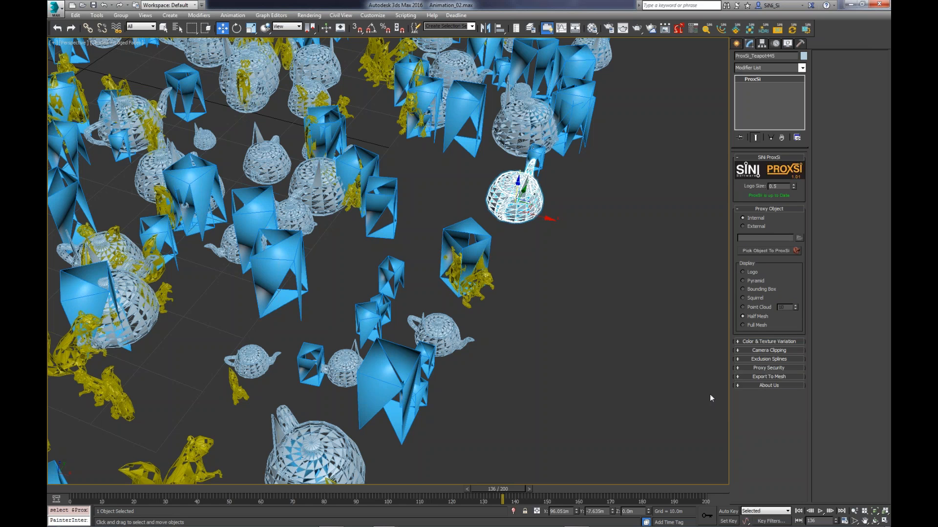
click(789, 369)
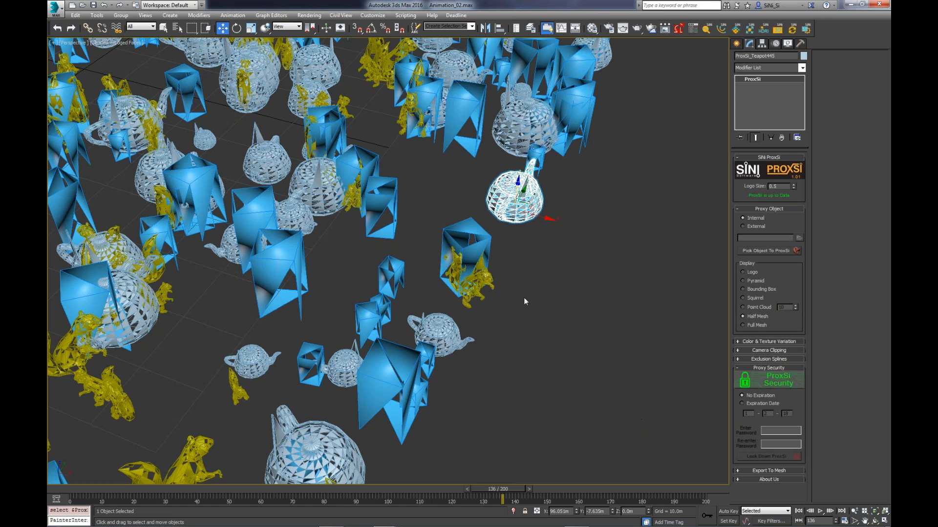
alt+middle_drag(523, 202, 573, 283)
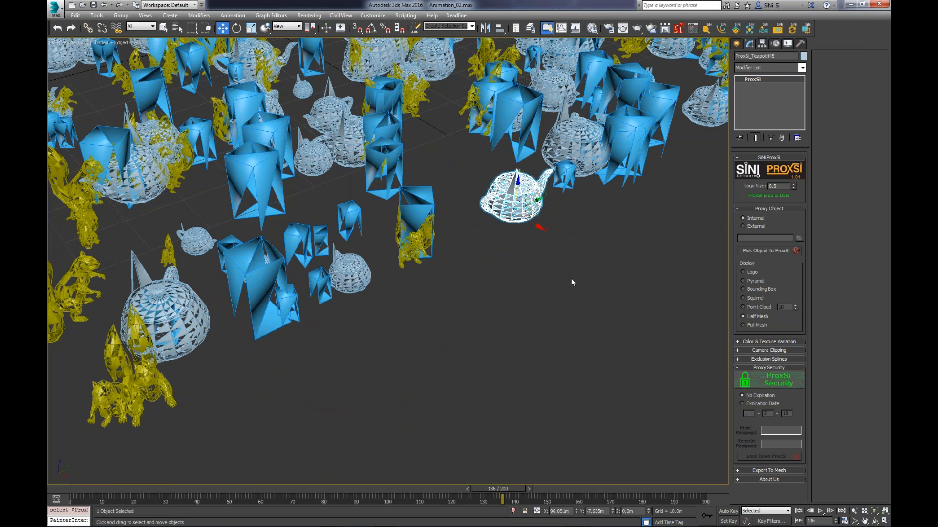
- Export the selected teapot ProxSi object back to a mesh object
click(786, 472)
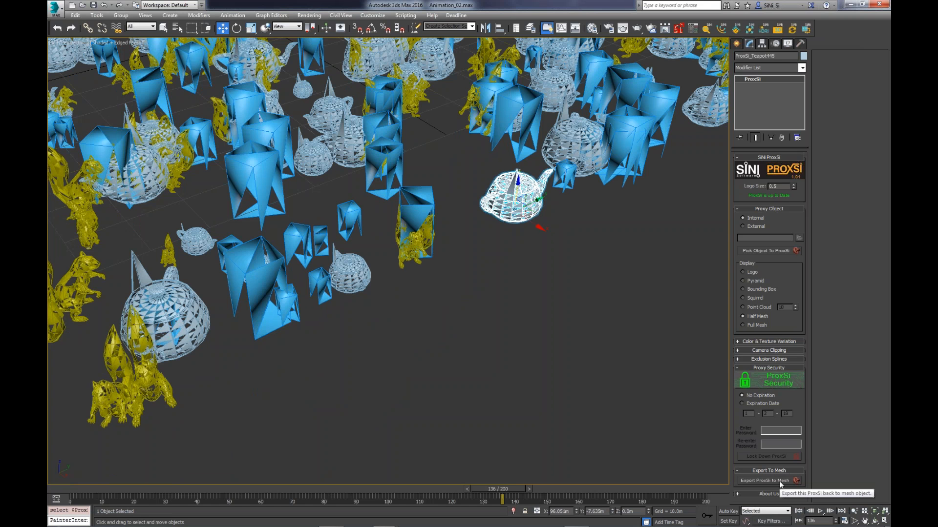
click(780, 481)
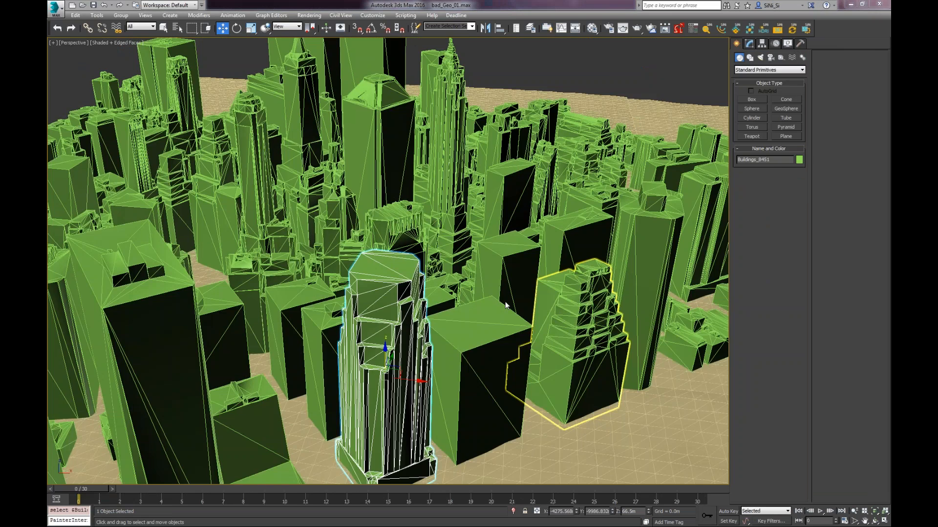
middle_drag(559, 250, 594, 301)
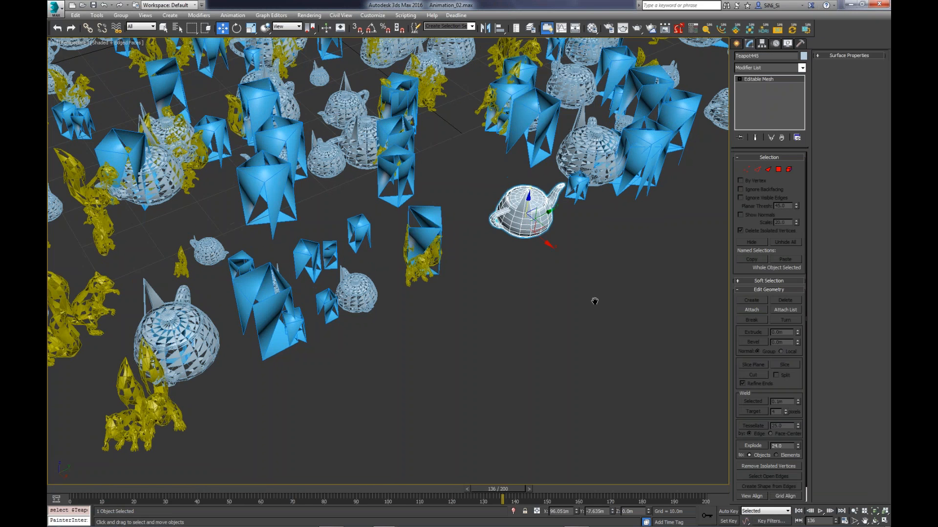
scroll(594, 301, down, 3)
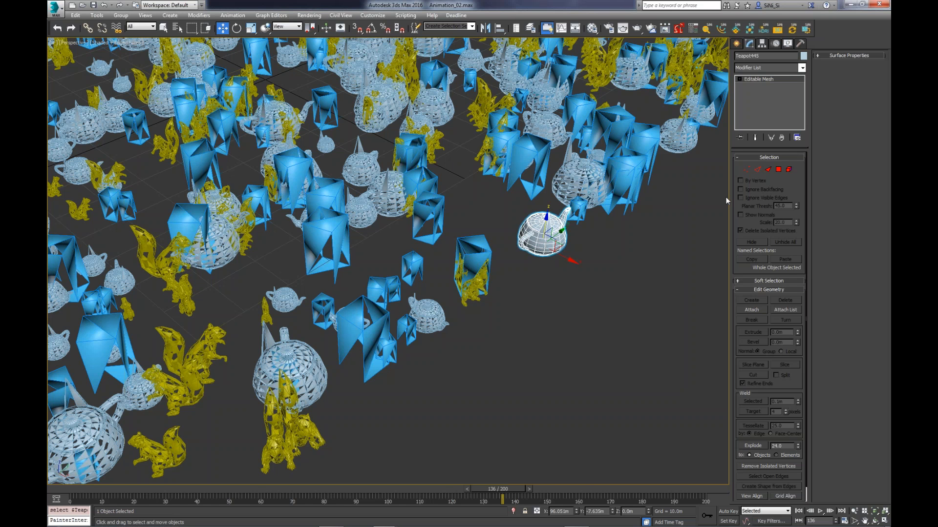
- Select all the scattered teapots and squirrels and delete them to empty the scene
scroll(725, 197, down, 15)
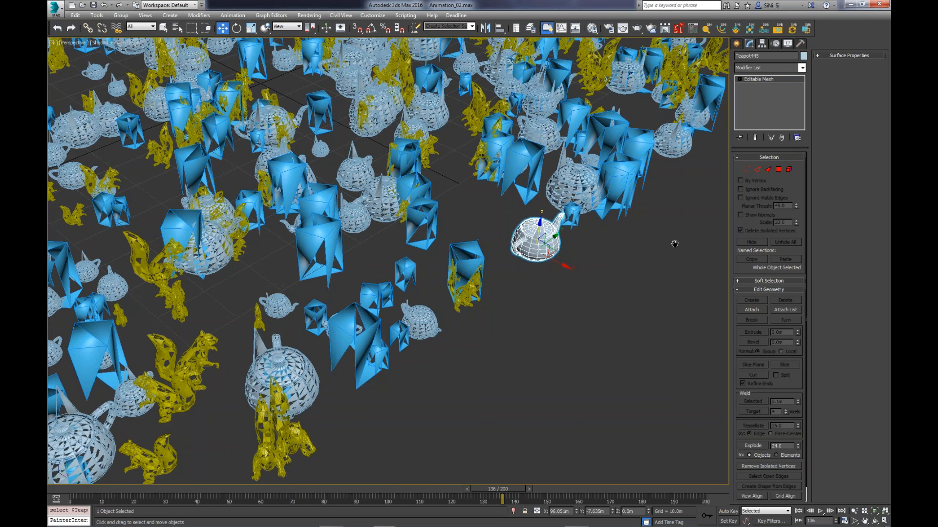
drag(705, 107, 244, 407)
key(Delete)
- Draw an open, angular line with seven vertices winding across the grid
key(Tab)
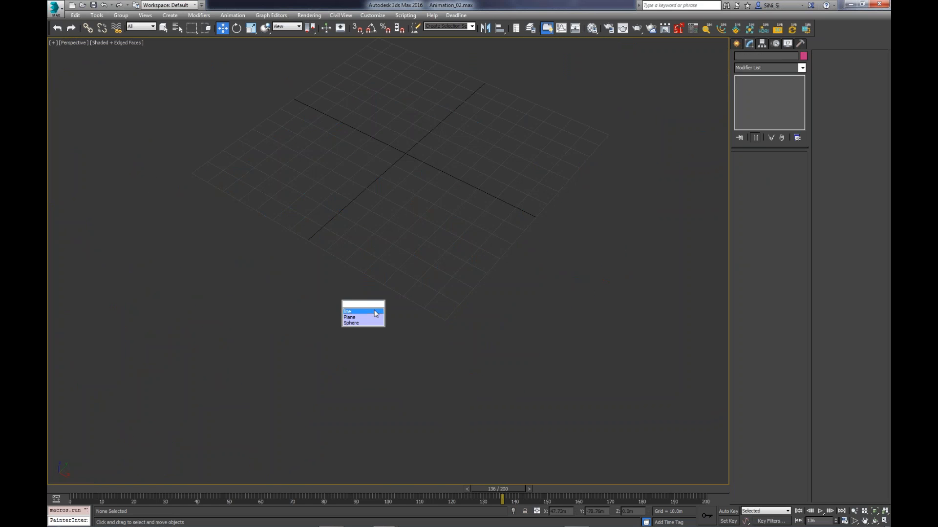
click(376, 313)
drag(294, 172, 308, 154)
click(434, 122)
click(448, 229)
click(539, 212)
click(572, 120)
click(480, 92)
right_click(480, 92)
middle_drag(396, 206, 409, 255)
key(w)
scroll(409, 256, up, 4)
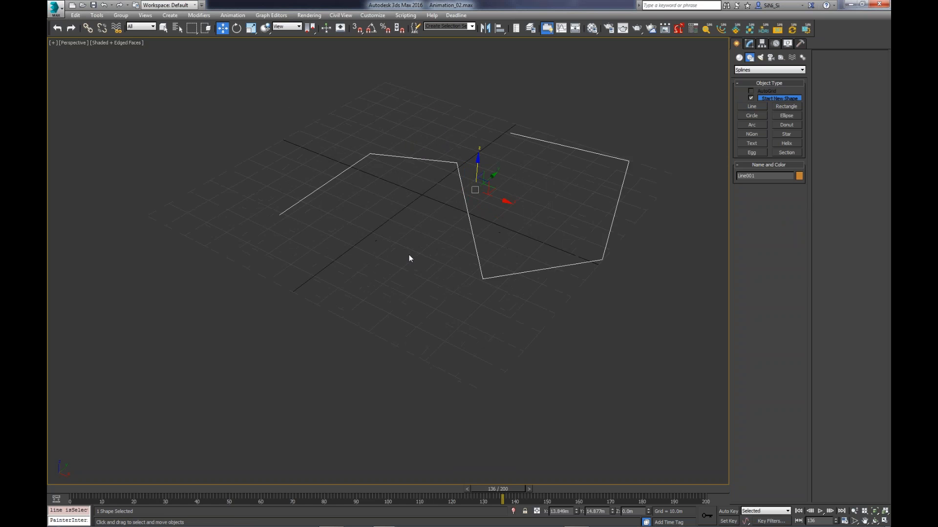
key(Tab)
text(sc)
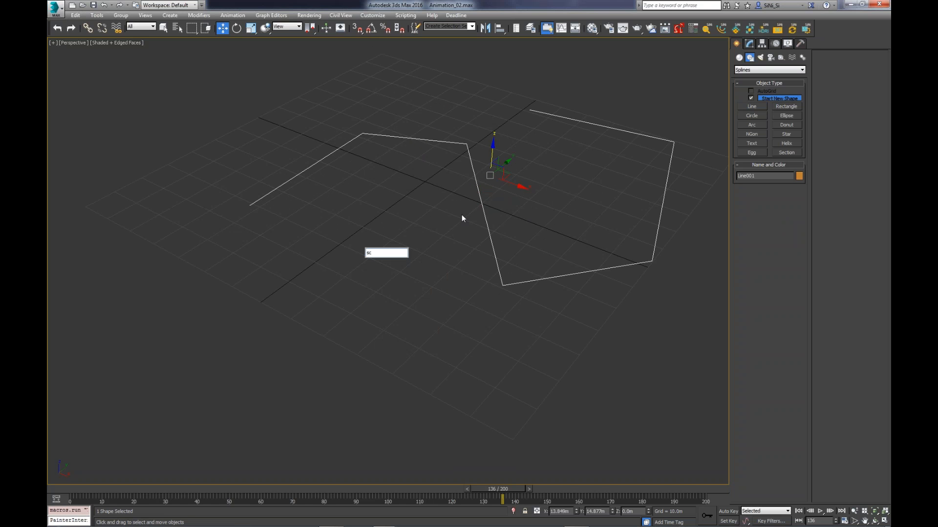
click(462, 215)
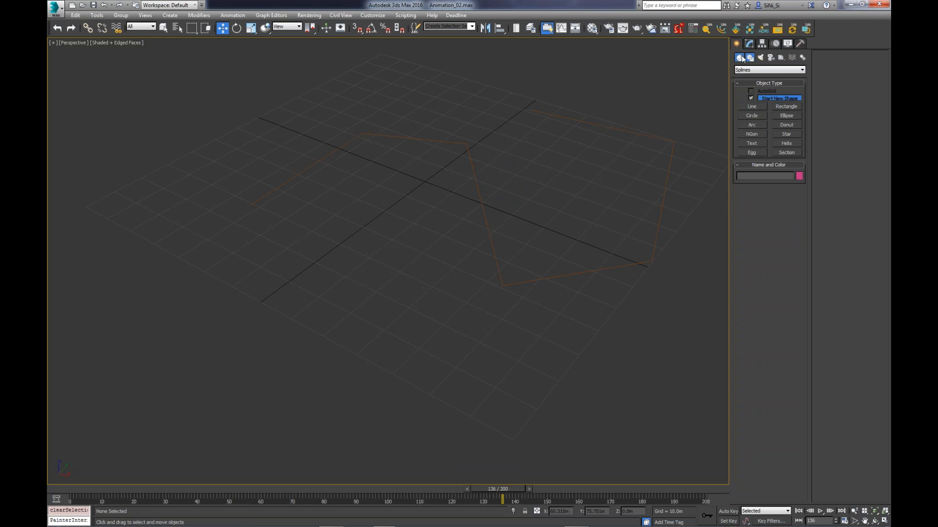
- Create a SiClone object from the SiNi Software objects on the grid in front of the line
click(740, 58)
click(773, 69)
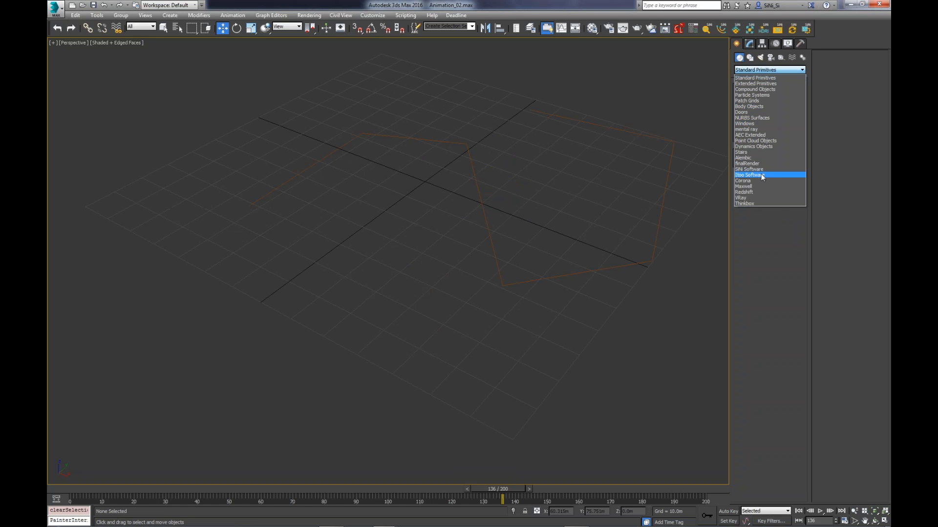
click(761, 169)
click(760, 110)
click(376, 277)
alt+middle_drag(451, 282, 481, 305)
click(495, 338)
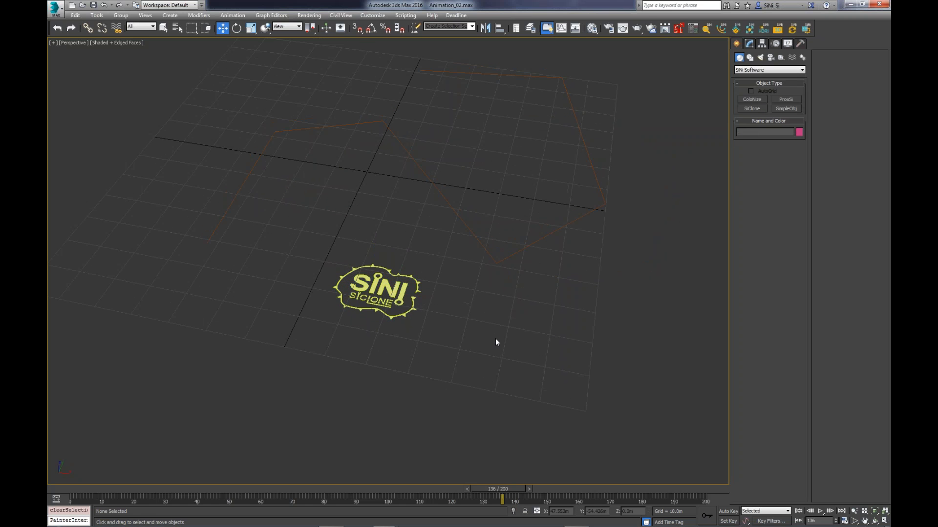
- Create a small plane on the grid beside the SiClone object
key(p)
drag(487, 337, 503, 324)
right_click(524, 342)
click(536, 353)
- Create a teapot primitive beside the small plane
text(x)
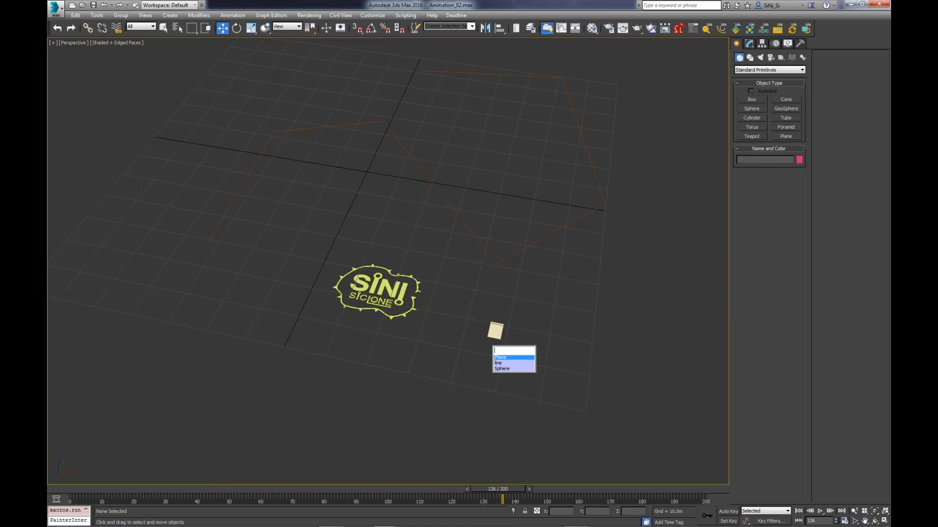
text(te)
key(Return)
drag(542, 325, 540, 360)
right_click(540, 363)
click(539, 399)
- Create a small upright box in front of the teapot
text(x)
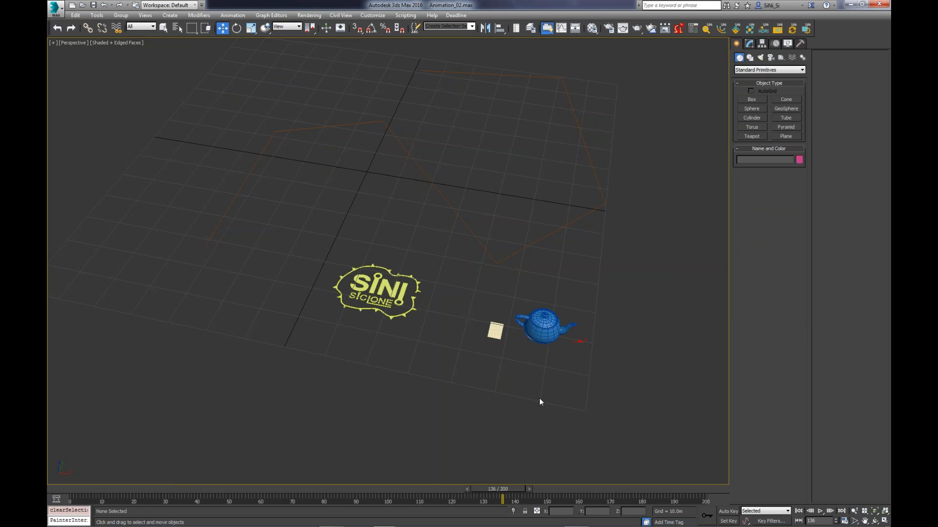
text(b)
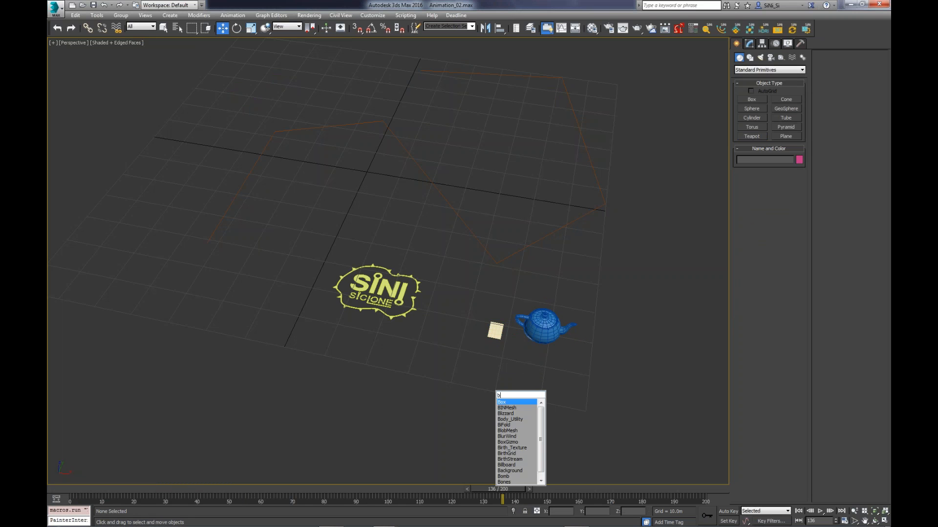
key(Return)
drag(552, 377, 569, 388)
click(570, 374)
key(w)
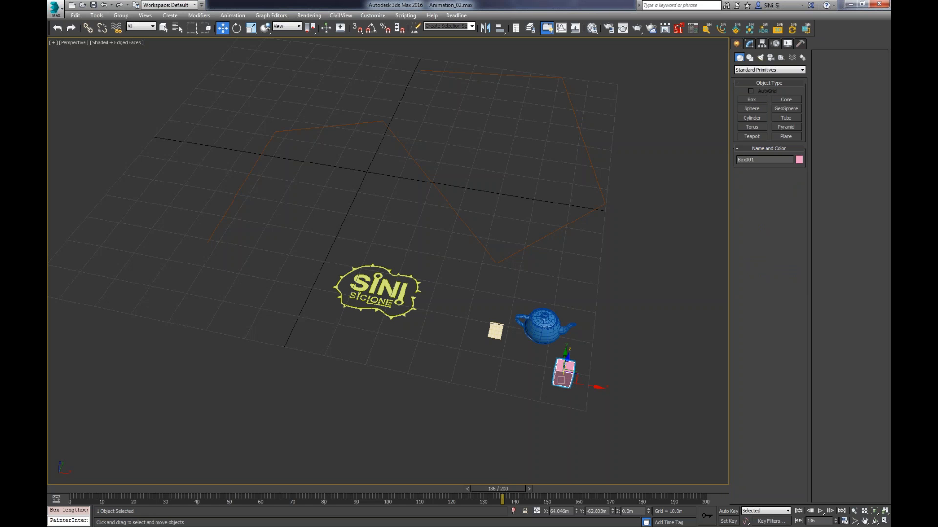
alt+middle_drag(530, 395, 525, 386)
- Select the SiClone object and assign the drawn line as its spline path
click(383, 281)
alt+middle_drag(365, 331, 442, 333)
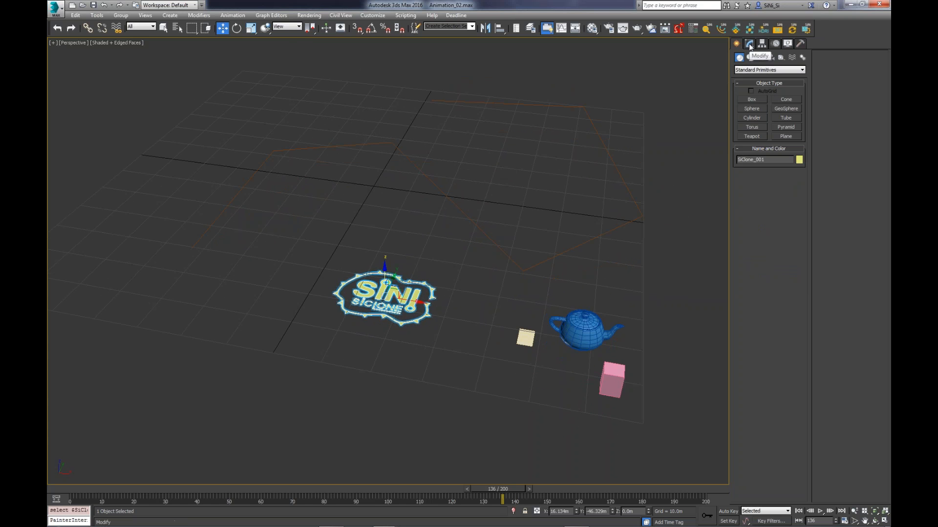
click(750, 44)
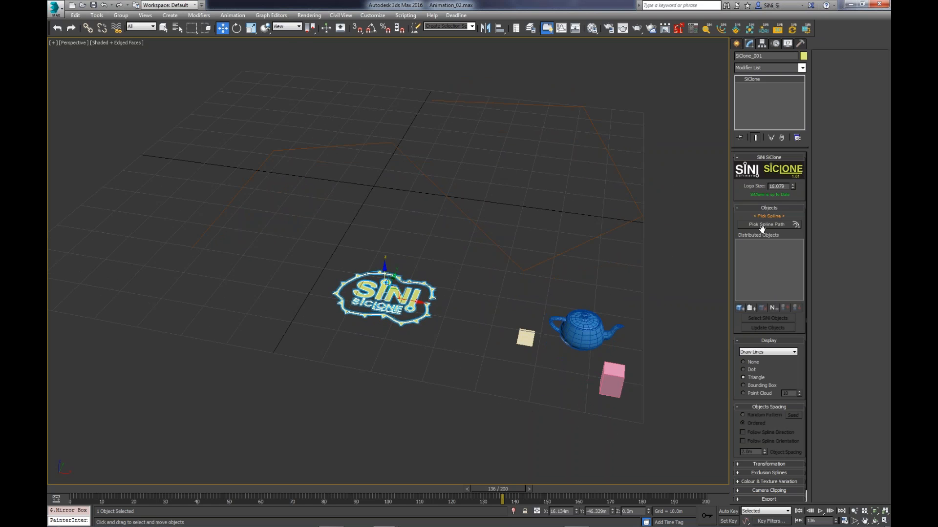
click(763, 224)
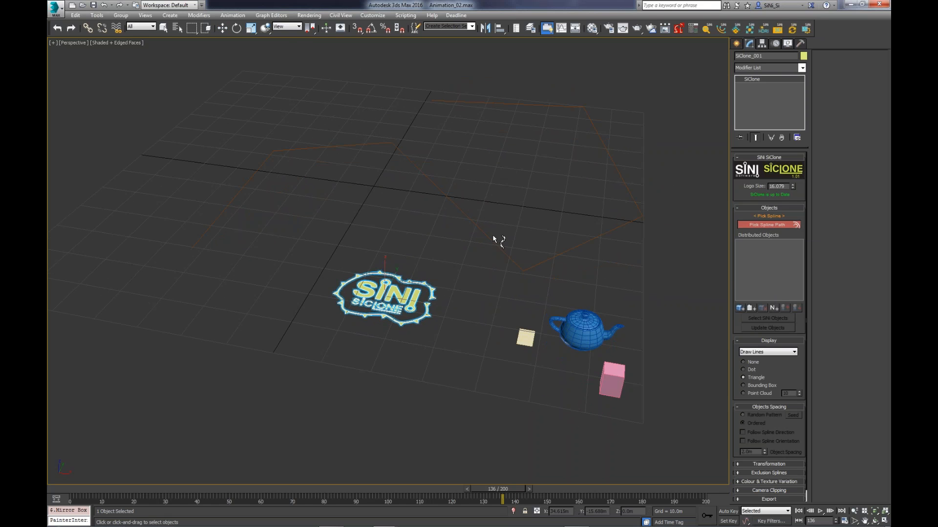
click(541, 264)
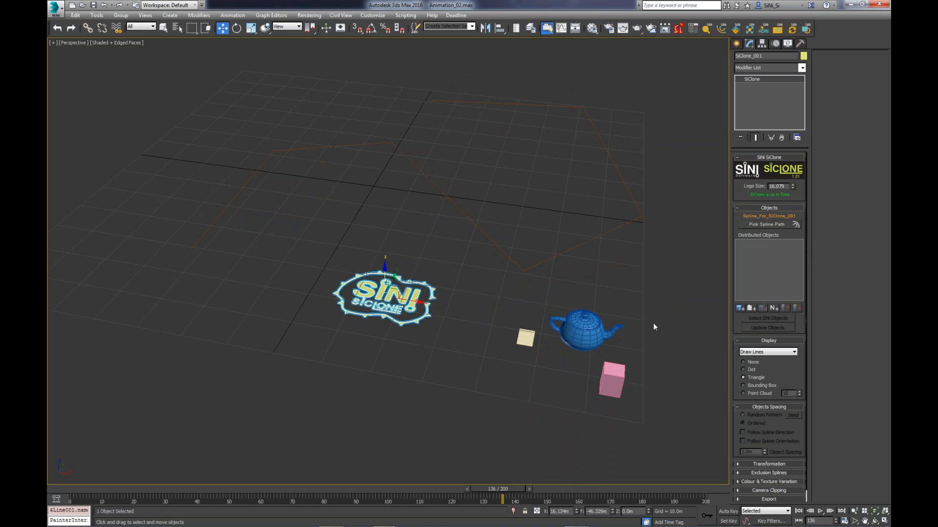
- Add the teapot, the plane and the box to the SiClone object's distributed objects
click(741, 308)
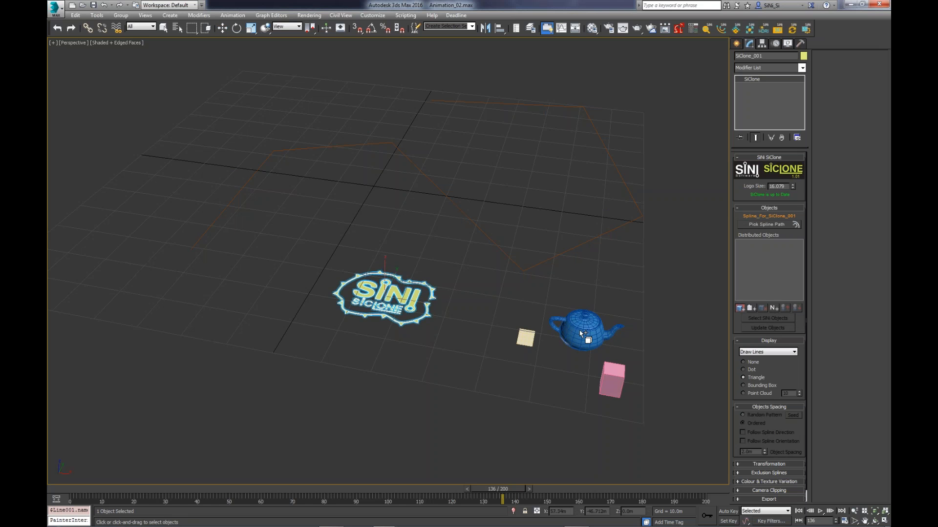
click(584, 331)
click(524, 338)
click(610, 375)
alt+middle_drag(555, 351, 603, 339)
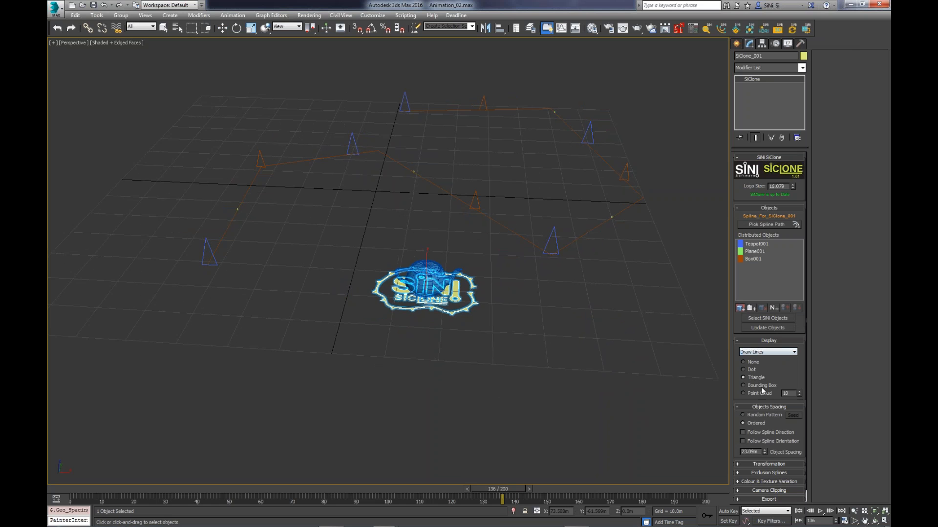
- Try the Point Cloud display at 50 and 47 points, try Bounding Box, and return to Triangle
drag(801, 394, 801, 371)
click(759, 395)
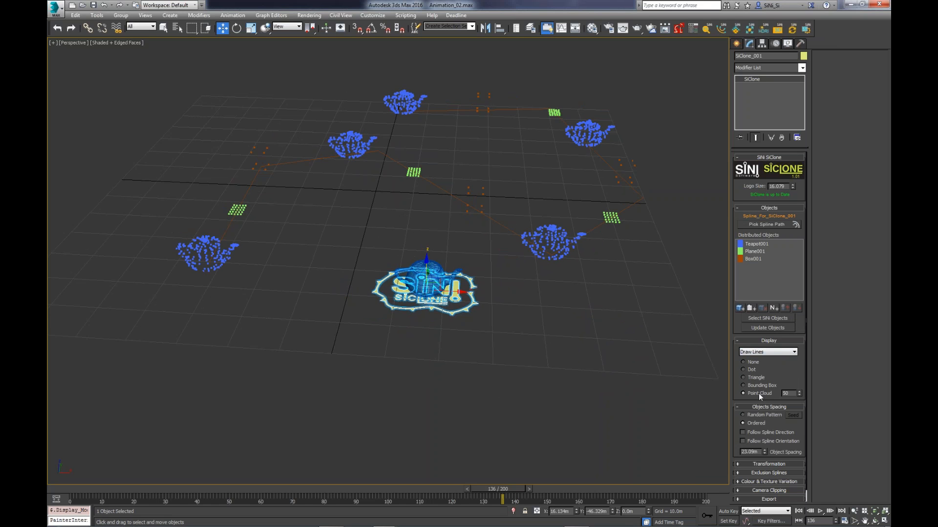
drag(799, 391, 792, 394)
click(758, 386)
click(752, 377)
- Change the SiClone display type to Draw Mesh
click(762, 354)
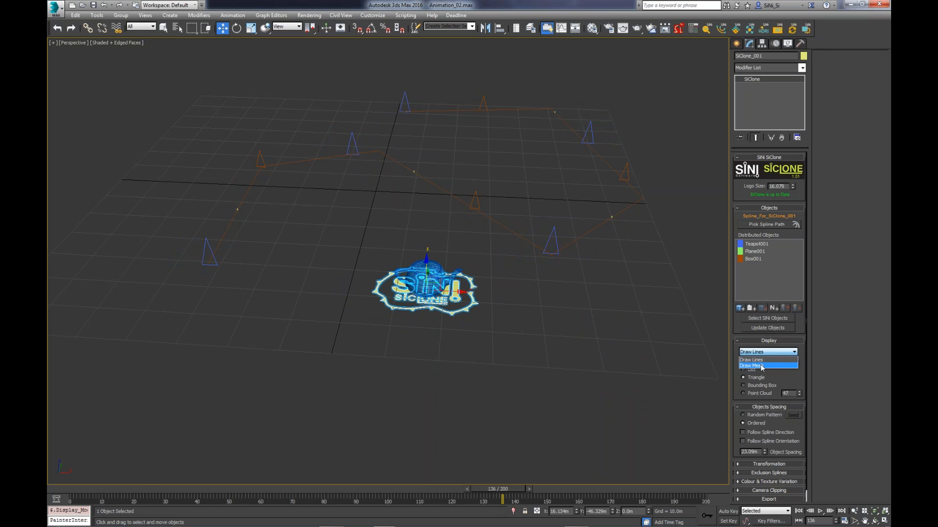
click(751, 365)
mouse_move(595, 297)
middle_down()
mouse_move(581, 312)
mouse_move(631, 309)
middle_up()
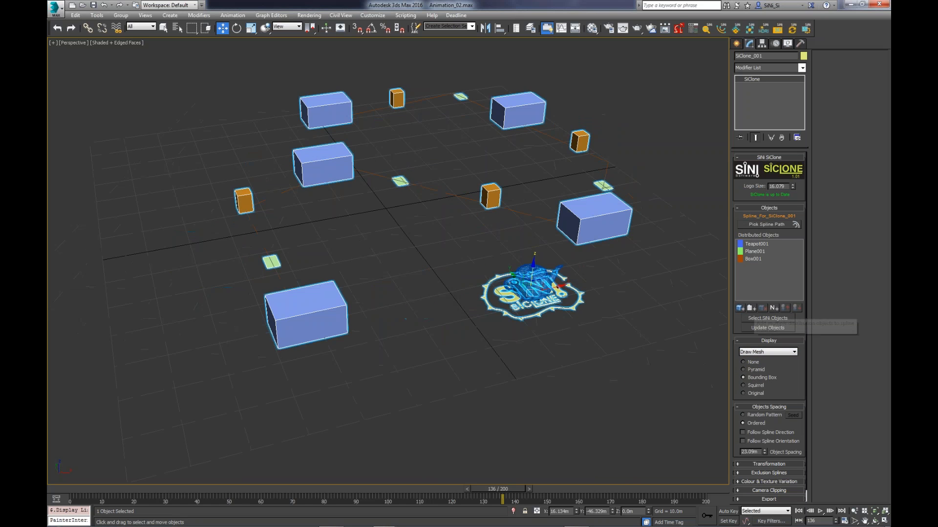
- Move Plane001 above Teapot001 in the distributed objects order, and try Random Pattern before restoring Ordered spacing
click(757, 244)
click(757, 252)
click(786, 308)
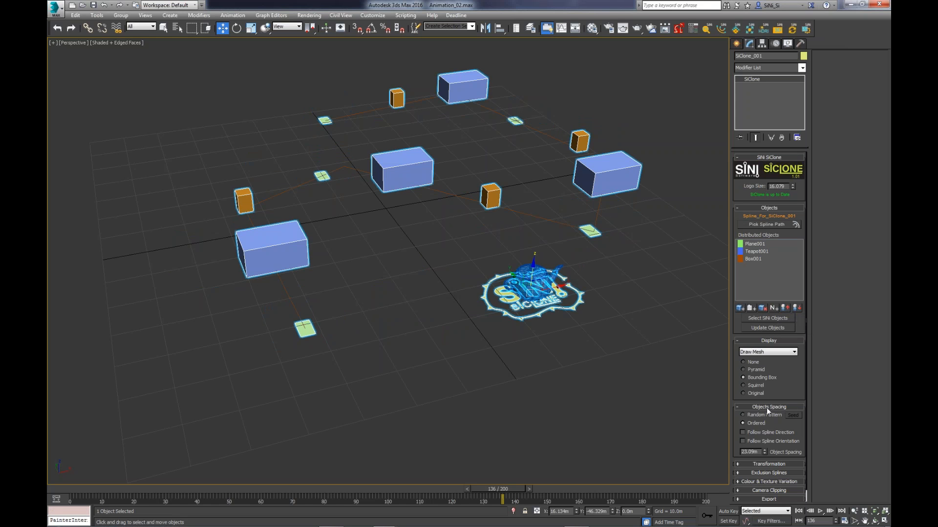
click(753, 414)
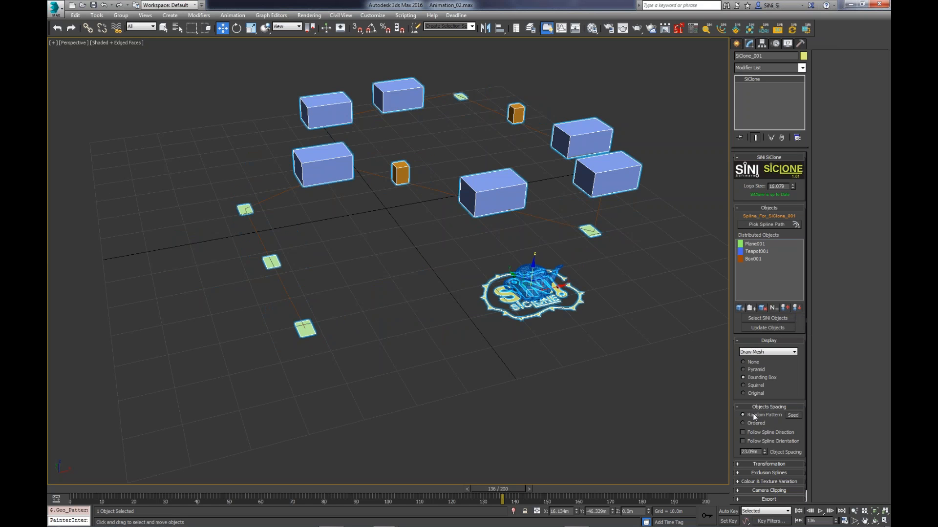
click(755, 424)
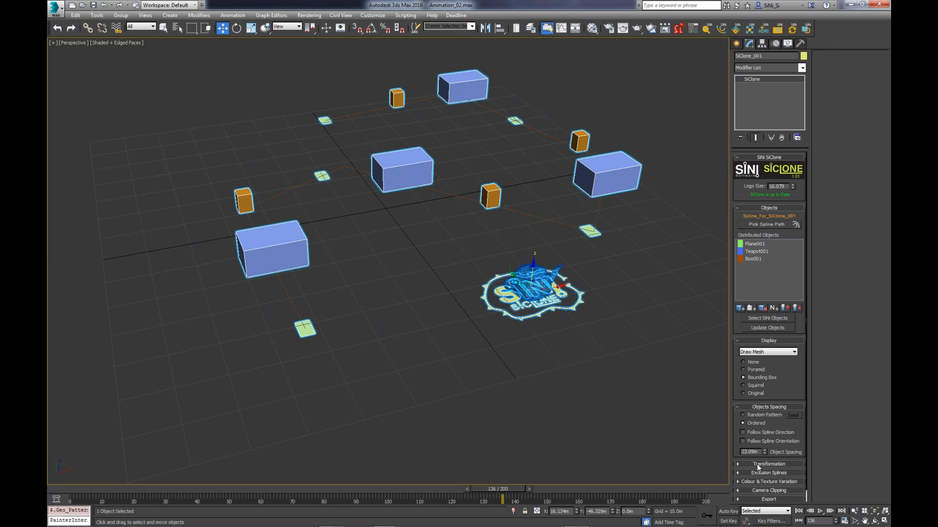
- Set the object spacing to 6.89 m and display the clones as pyramids
drag(764, 452, 770, 122)
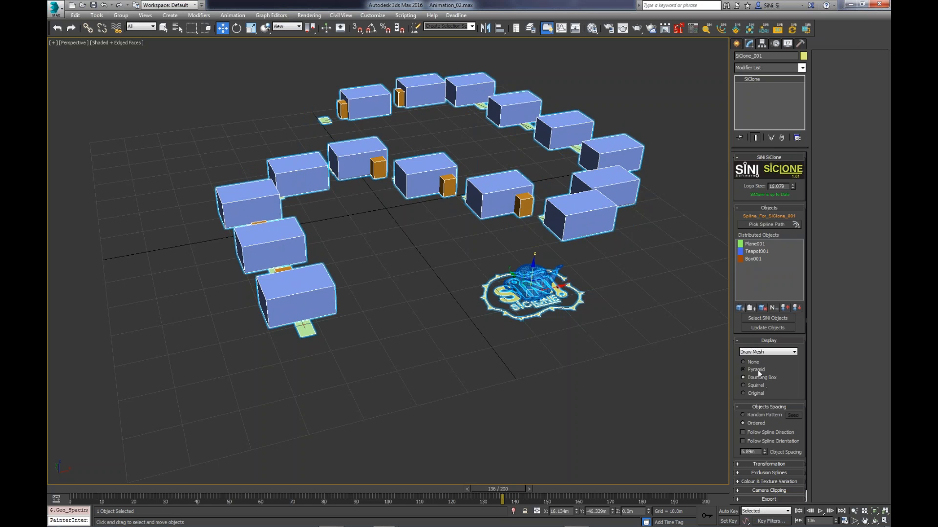
click(743, 370)
- Select the SiClone path spline and try adjusting its near corner at vertex level
middle_drag(543, 205, 553, 238)
click(558, 242)
key(1)
drag(576, 236, 615, 265)
drag(598, 226, 601, 245)
key(1)
alt+middle_drag(668, 255, 605, 288)
scroll(606, 288, down, 1)
middle_drag(540, 260, 499, 291)
- Add two more lines to the path spline: a five-vertex line around the back and a three-vertex line on the far side
click(831, 92)
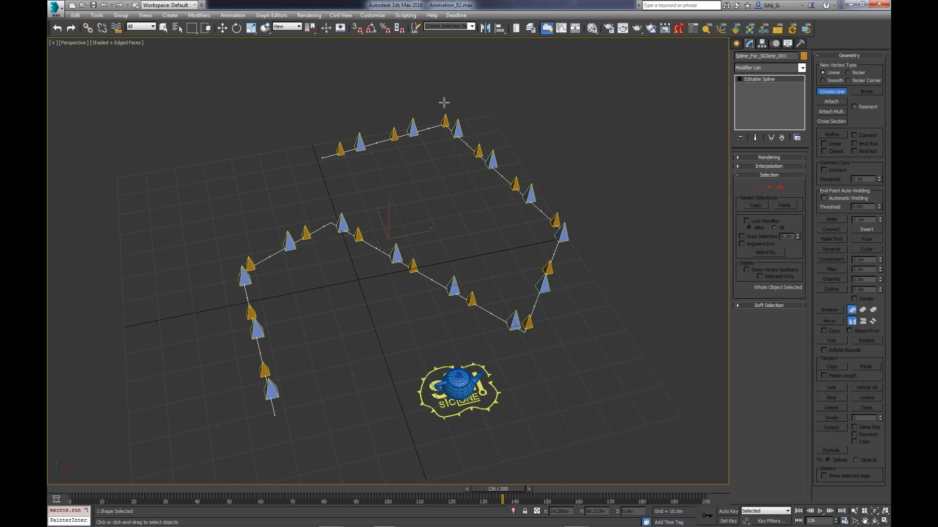
click(496, 78)
click(168, 91)
click(77, 317)
click(308, 163)
click(434, 229)
right_click(436, 225)
click(574, 144)
click(661, 227)
click(636, 317)
right_click(636, 318)
right_click(609, 331)
middle_drag(607, 330, 505, 363)
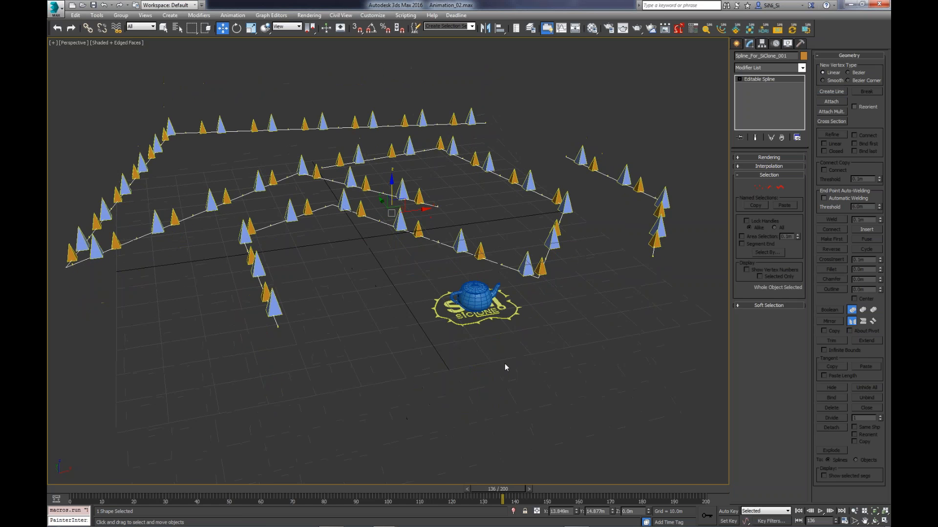
- Select the SiClone object and offset all objects by -4.4 In/Out in its Transformation settings, with Up/Down reset to 0
scroll(506, 363, up, 1)
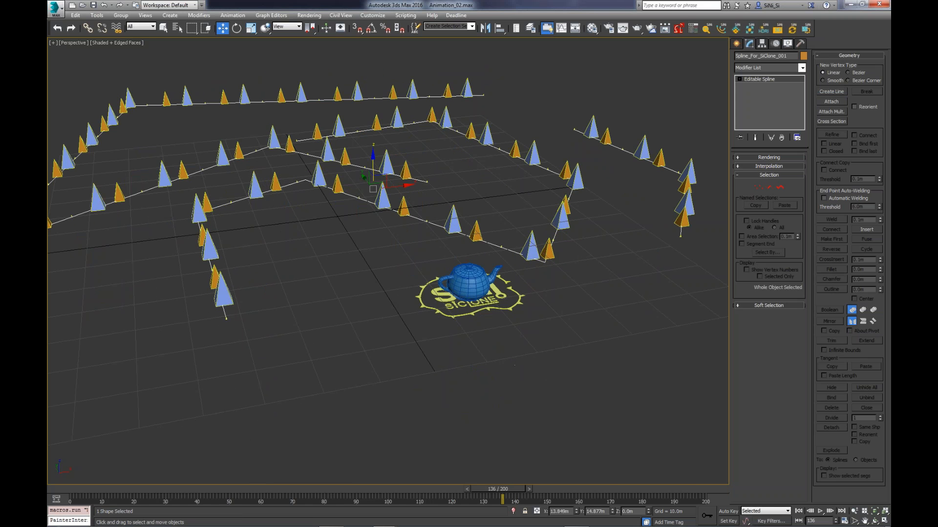
click(470, 299)
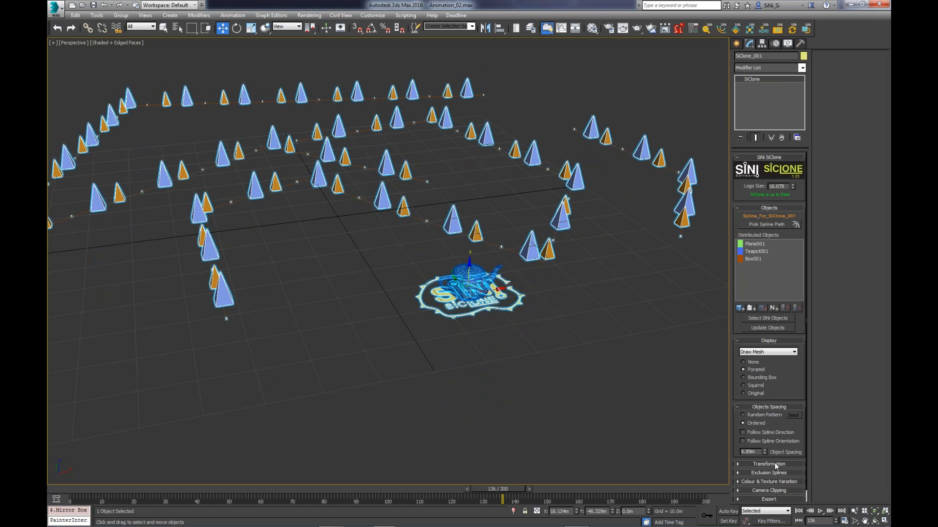
click(776, 464)
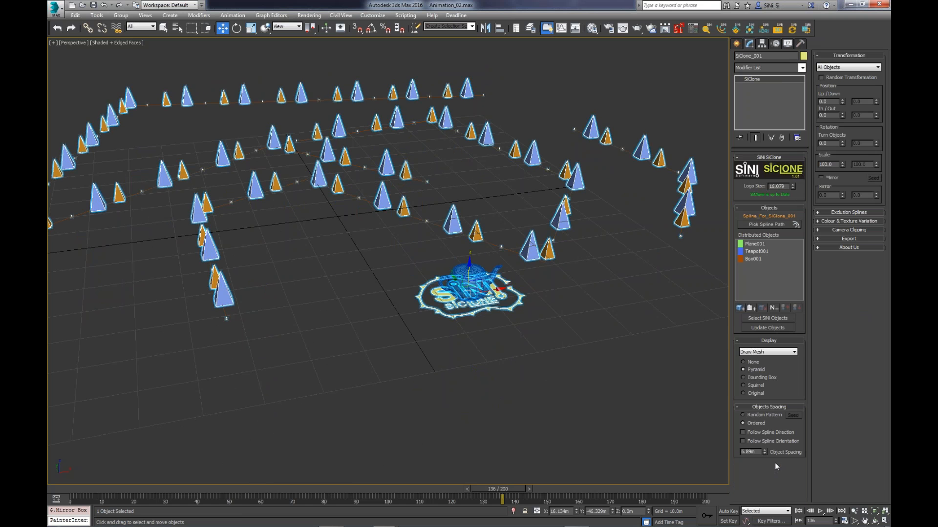
drag(841, 101, 840, 134)
right_click(842, 102)
click(841, 113)
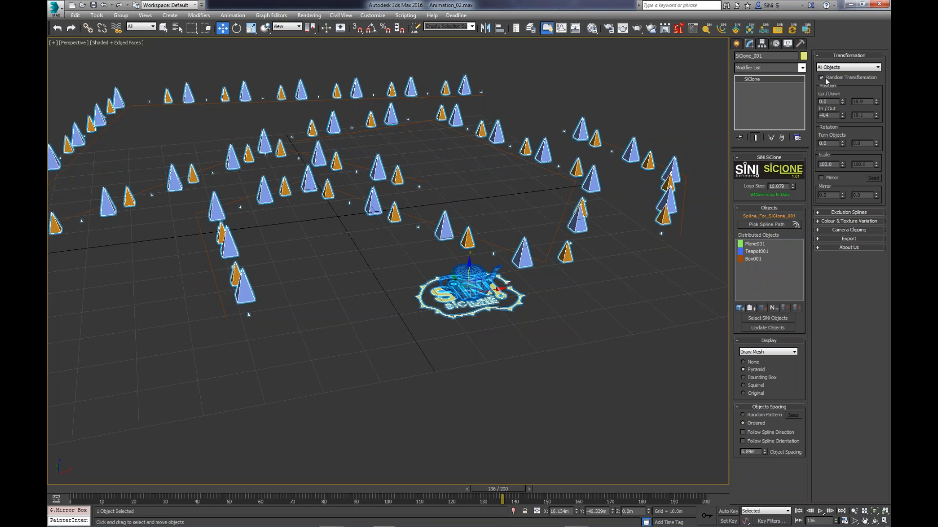
- Enable Random Transformation for all objects with a random Up/Down value of 18.9, and reset both In/Out values to 0
mouse_move(875, 117)
mouse_down()
mouse_move(873, 177)
mouse_move(871, 77)
mouse_move(871, 106)
mouse_up()
right_click(842, 115)
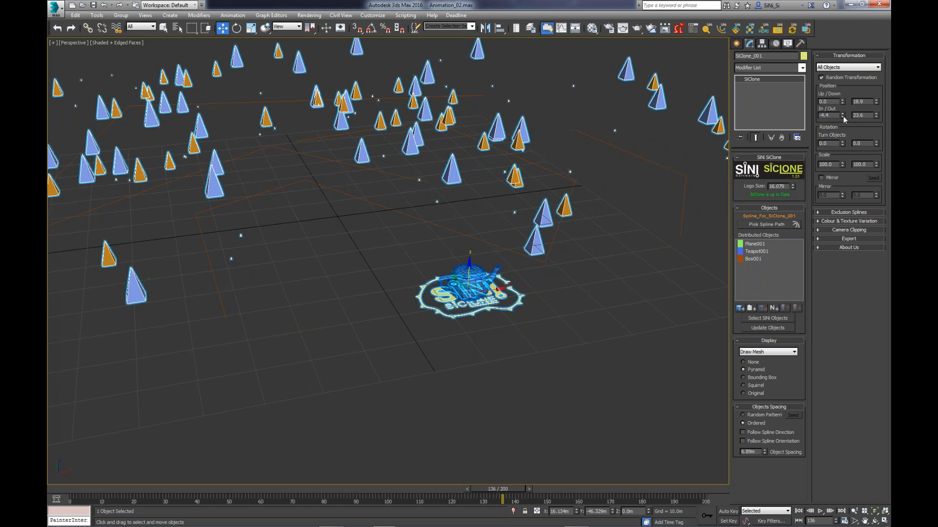
right_click(875, 115)
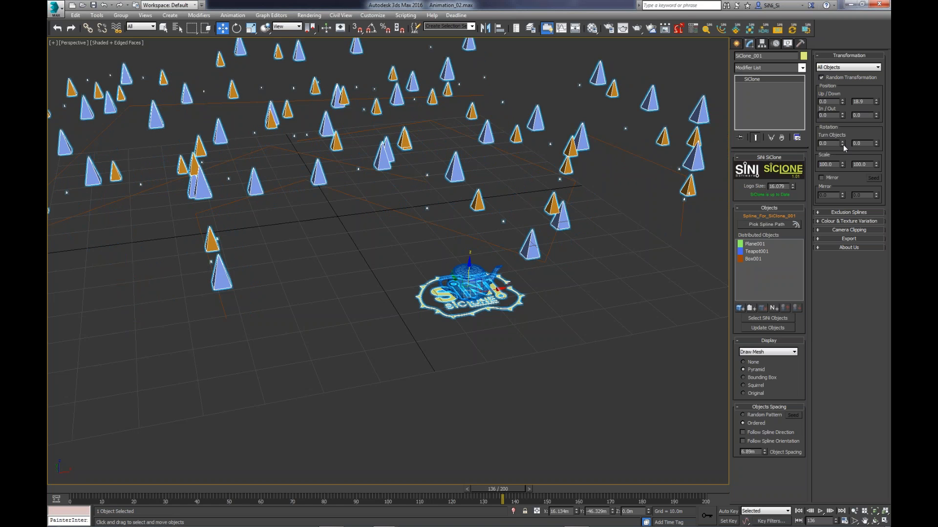
- Set Turn Objects to 235 with a random value of 235, and enable Mirror with a random value of 180
mouse_move(843, 145)
mouse_down()
mouse_move(842, 108)
mouse_move(823, 177)
mouse_up()
click(822, 178)
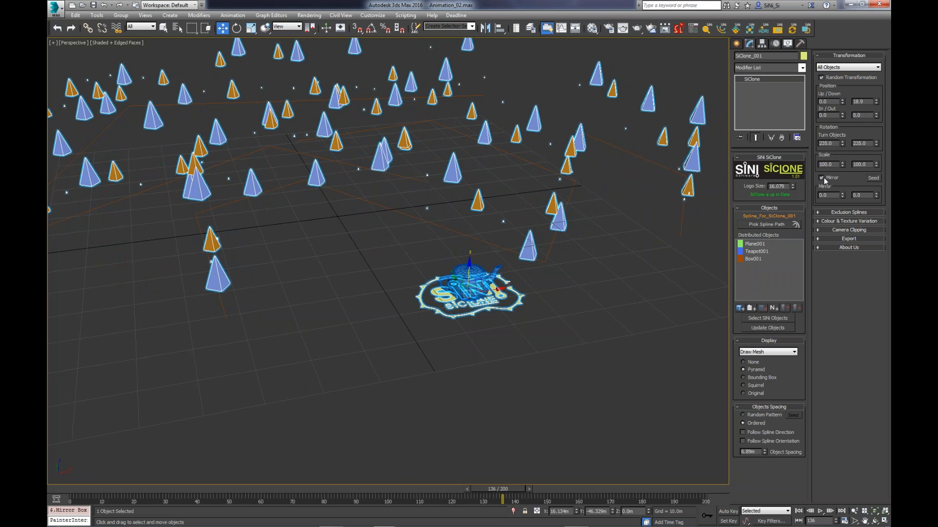
drag(828, 195, 811, 196)
double_click(861, 195)
text(18)
key(Return)
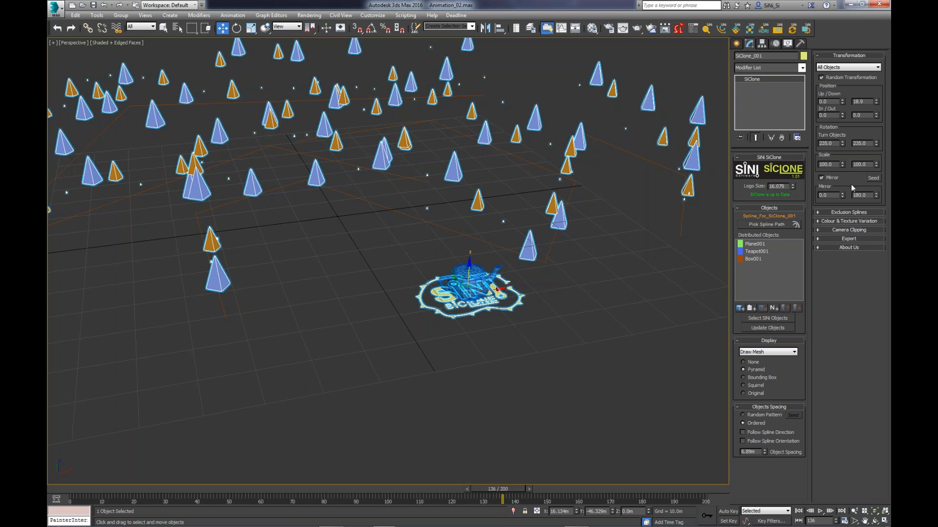
- Raise only the Teapot001 clones by setting their Up/Down position to 15.1
click(845, 67)
click(840, 81)
mouse_move(546, 235)
alt+middle_down()
mouse_move(607, 231)
mouse_move(545, 249)
alt+middle_up()
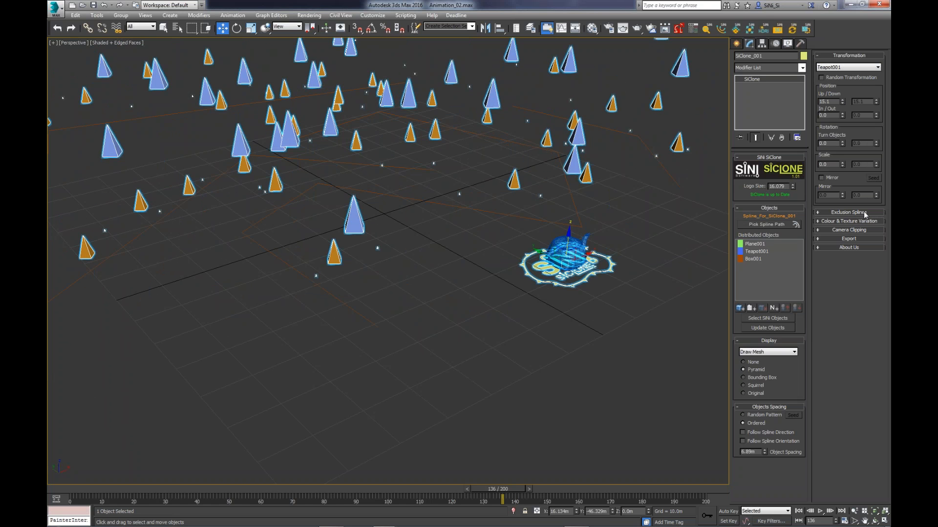
- Review SiClone's Exclusion Splines, Camera Clipping, and Colour & Texture Variation settings
click(863, 213)
click(849, 286)
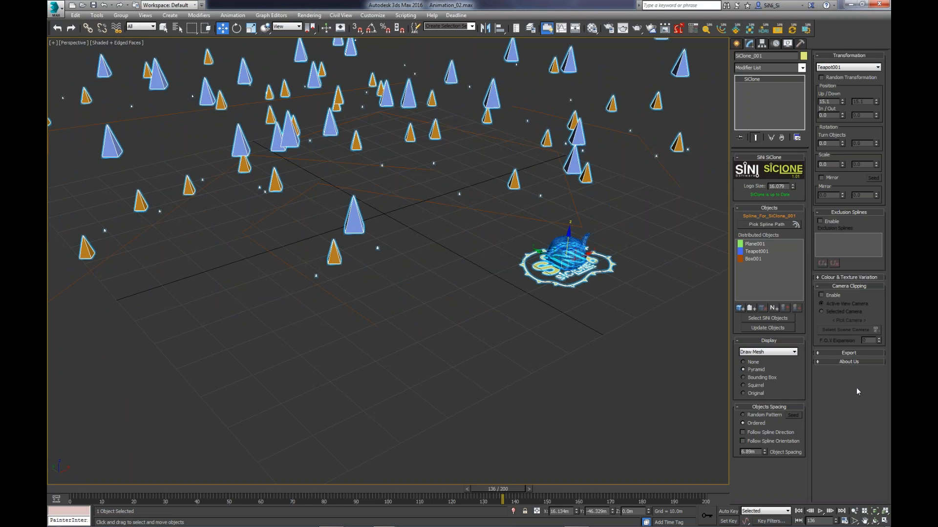
click(864, 277)
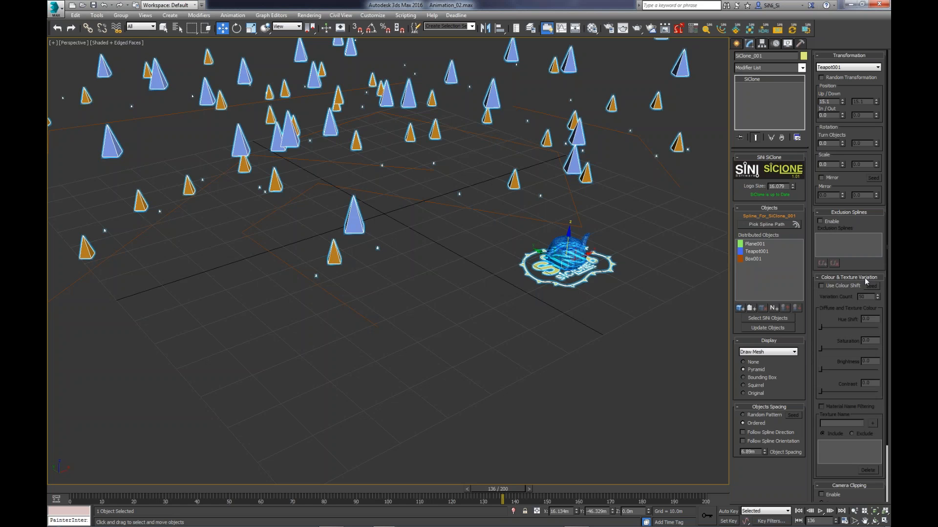
scroll(833, 370, down, 3)
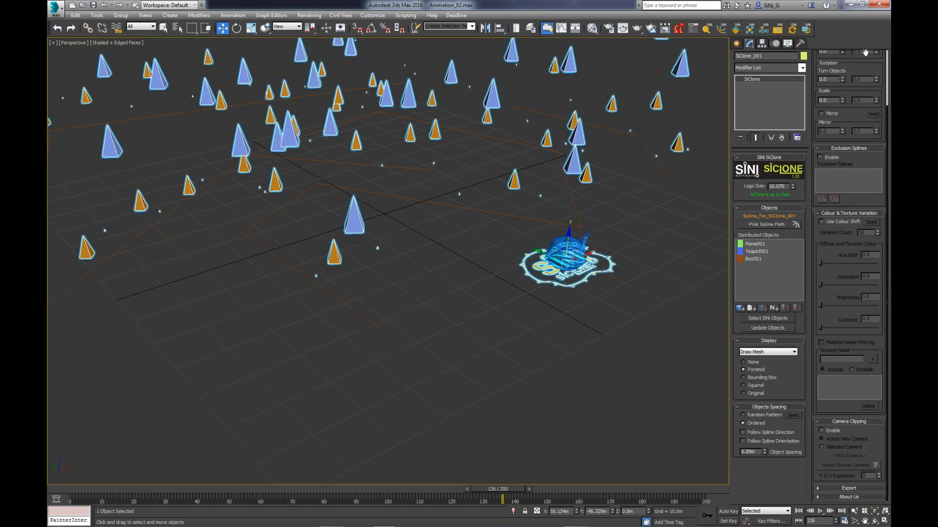
click(844, 214)
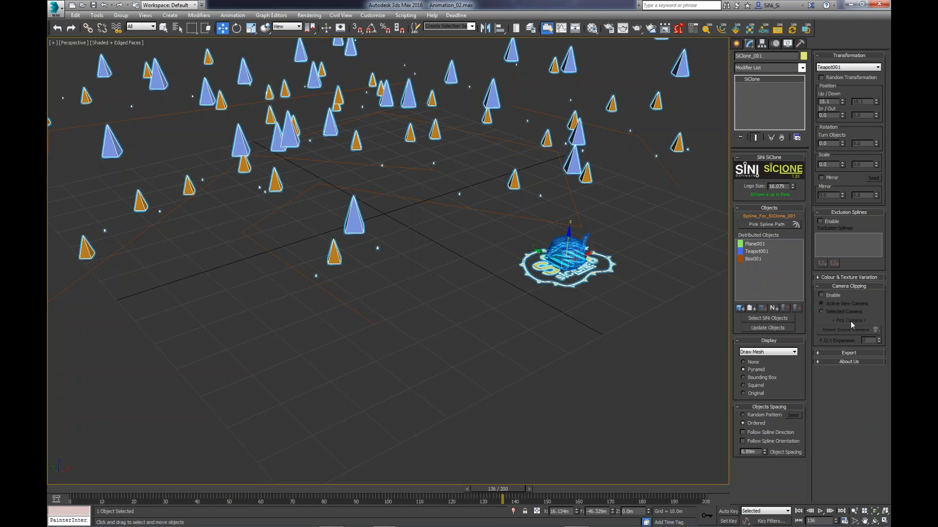
- Export the SiClone as Multi Mesh, select the exported mesh, and inspect it from several sides
click(852, 353)
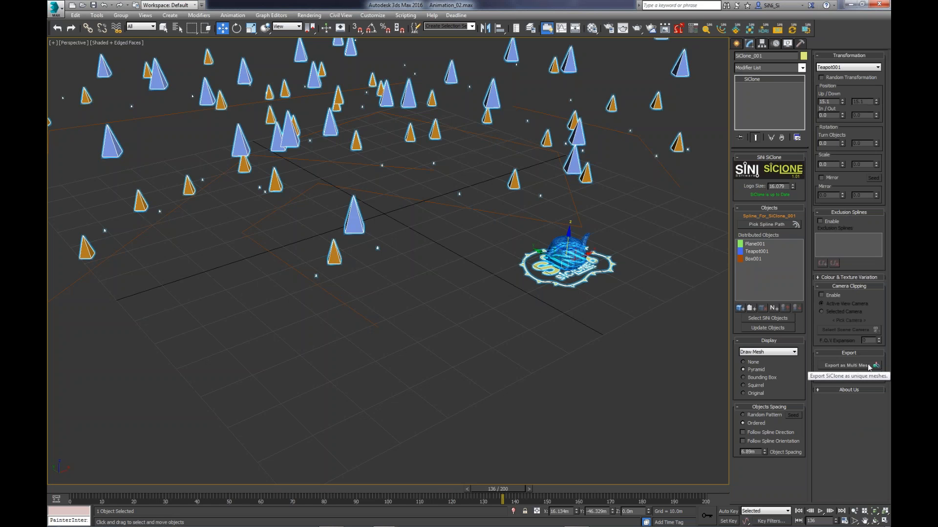
click(860, 366)
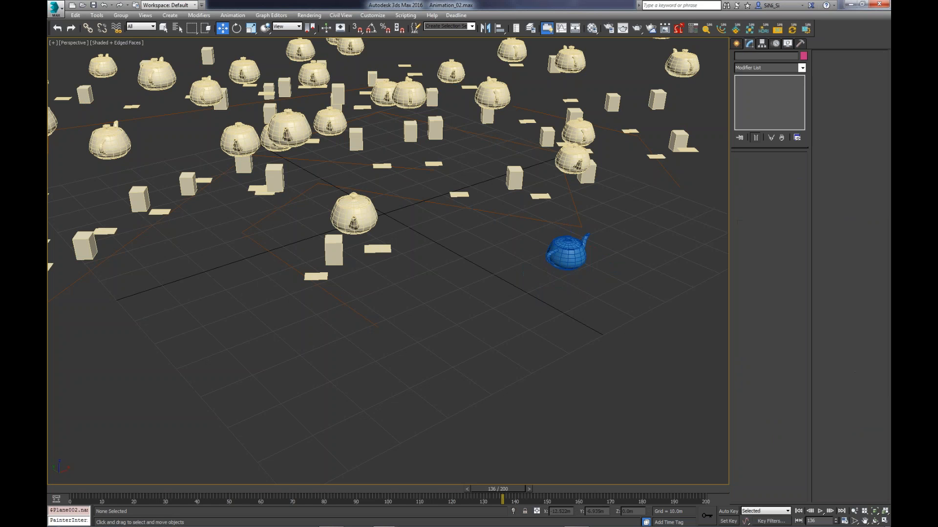
click(355, 232)
alt+middle_drag(355, 232, 480, 244)
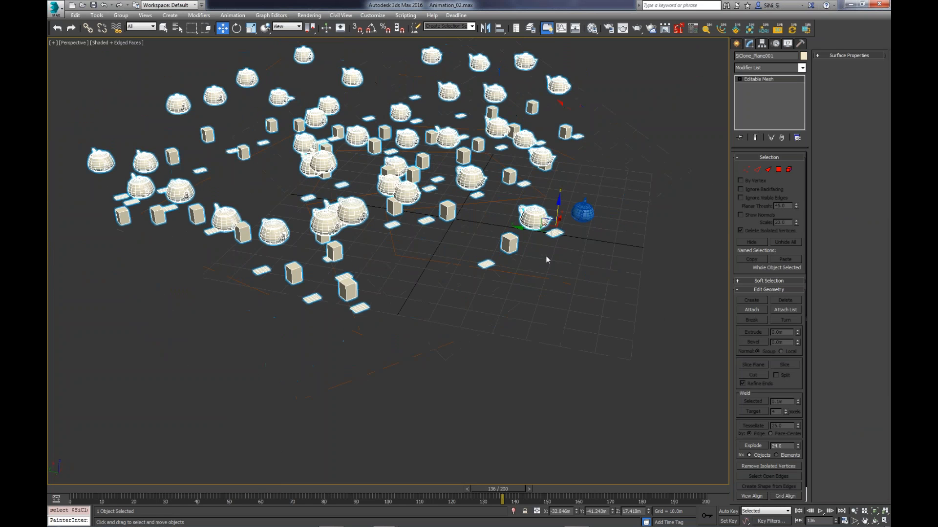
alt+middle_drag(547, 259, 440, 293)
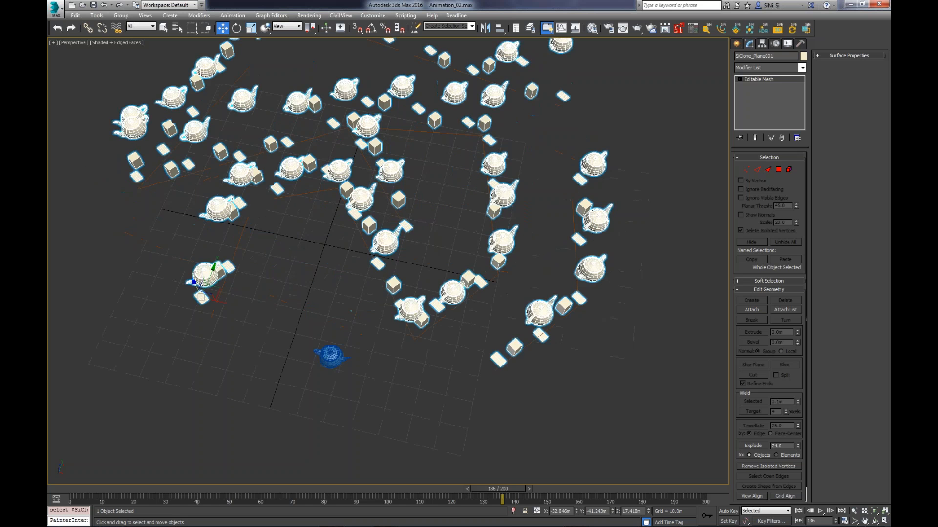
middle_drag(238, 294, 320, 294)
drag(304, 293, 408, 224)
alt+middle_drag(408, 223, 403, 337)
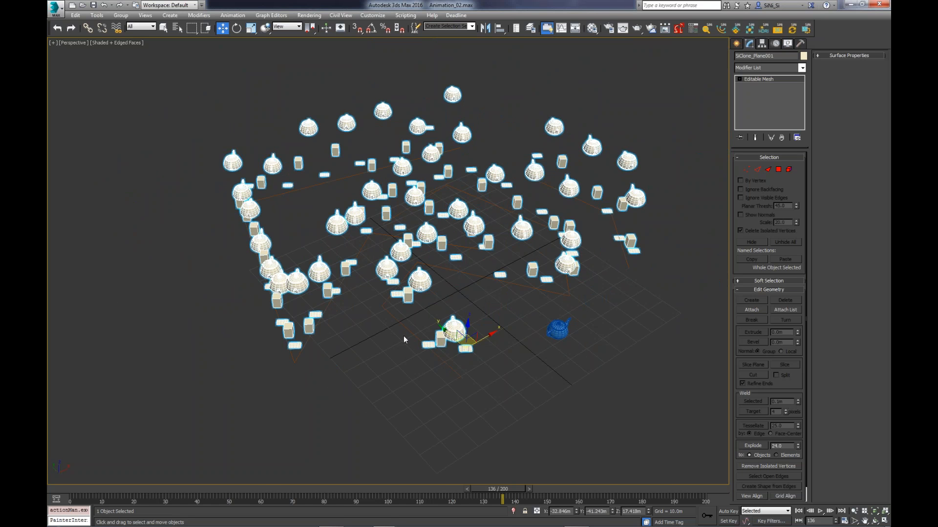
- Open the SiNi IgNite toolset, frame the exported teapots and boxes close up, and review the PlayBlast render styles
mouse_move(316, 521)
click(692, 29)
click(706, 28)
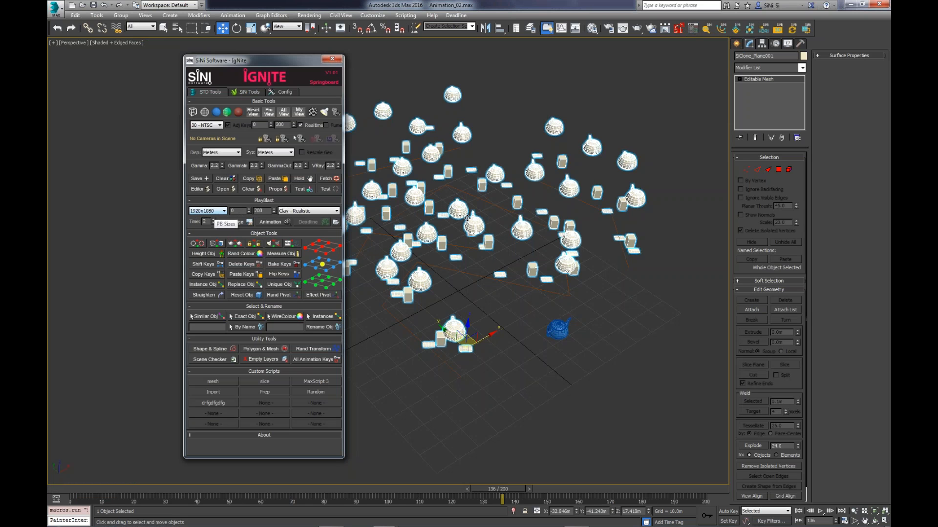
middle_drag(501, 228, 482, 234)
scroll(511, 231, up, 3)
scroll(514, 233, up, 3)
scroll(484, 243, up, 1)
click(315, 211)
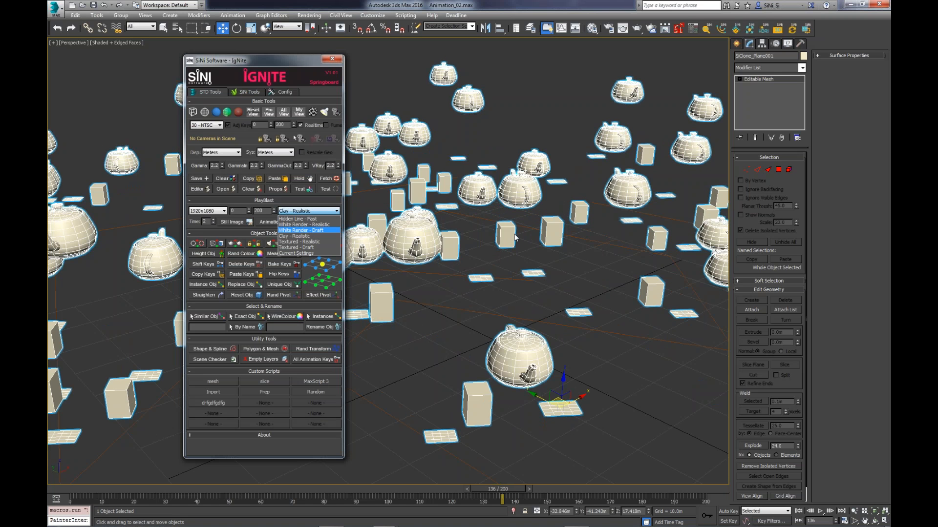
click(516, 234)
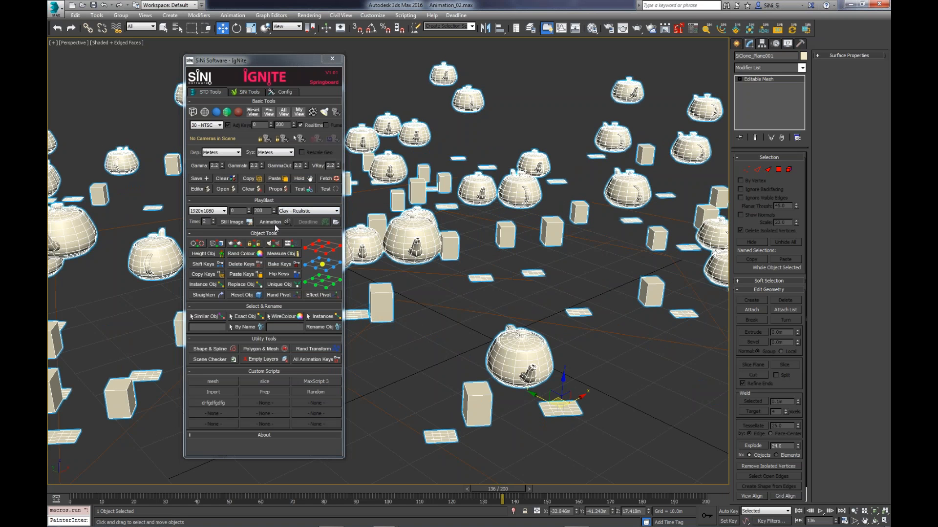
- Produce a Clay - Realistic PlayBlast still image of the viewport at 3840x2160 with the time set to 2
click(218, 210)
click(210, 243)
middle_drag(440, 264, 445, 264)
click(303, 211)
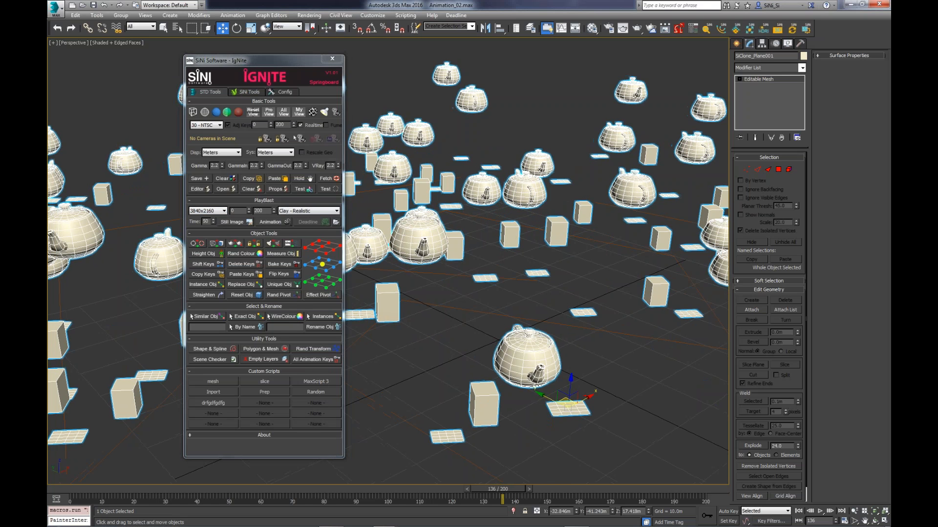
click(302, 211)
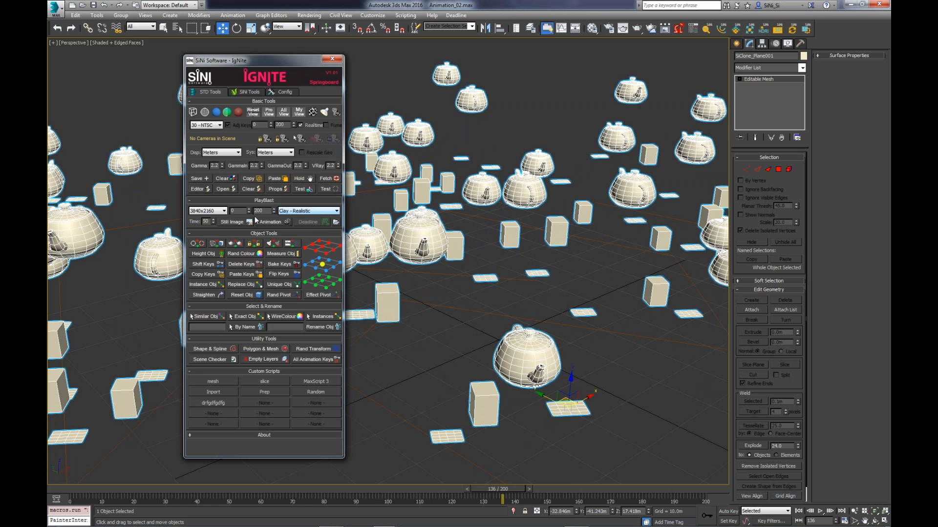
double_click(206, 221)
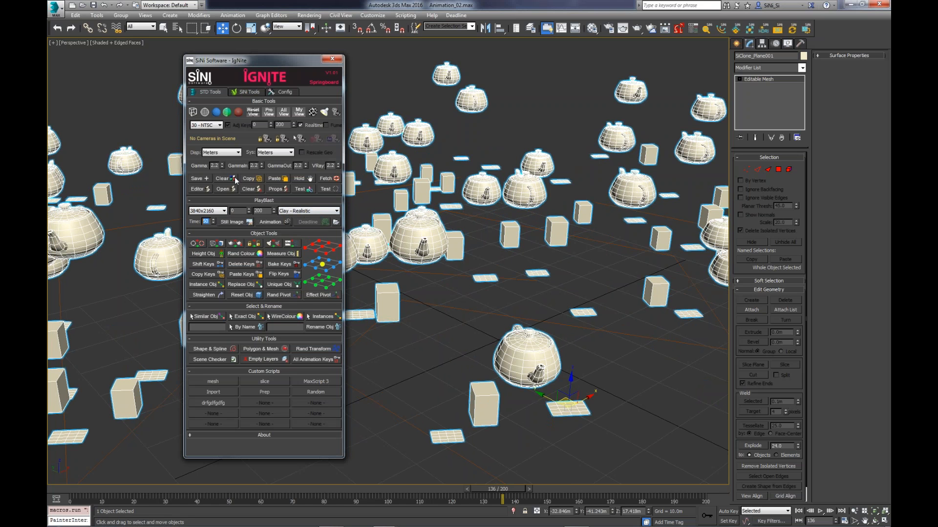
text(2)
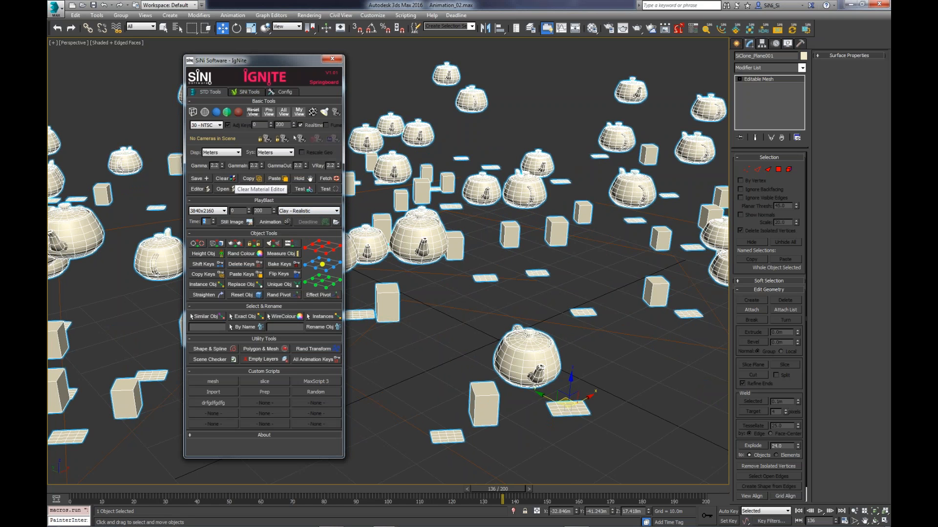
click(234, 222)
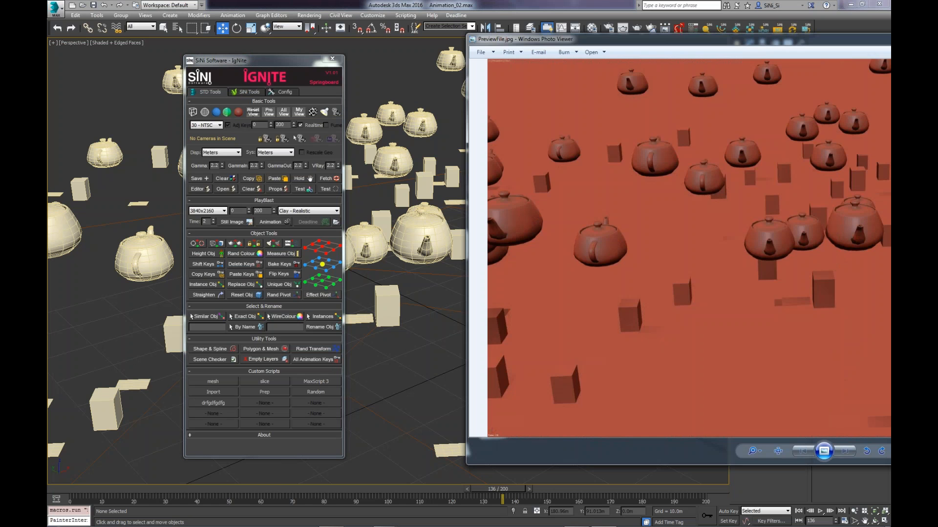
- Examine the clay preview image up close and return to the 3ds Max scene
scroll(546, 185, up, 1)
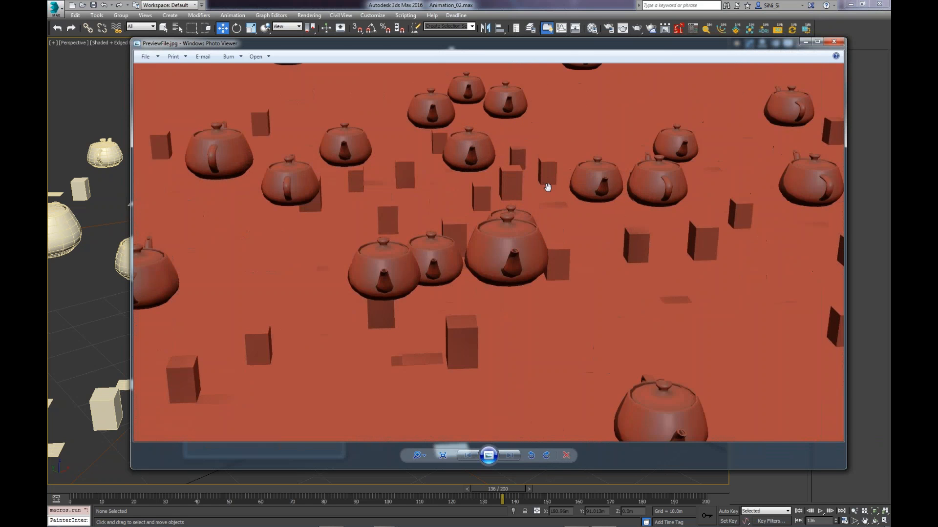
scroll(548, 187, up, 2)
scroll(548, 188, down, 1)
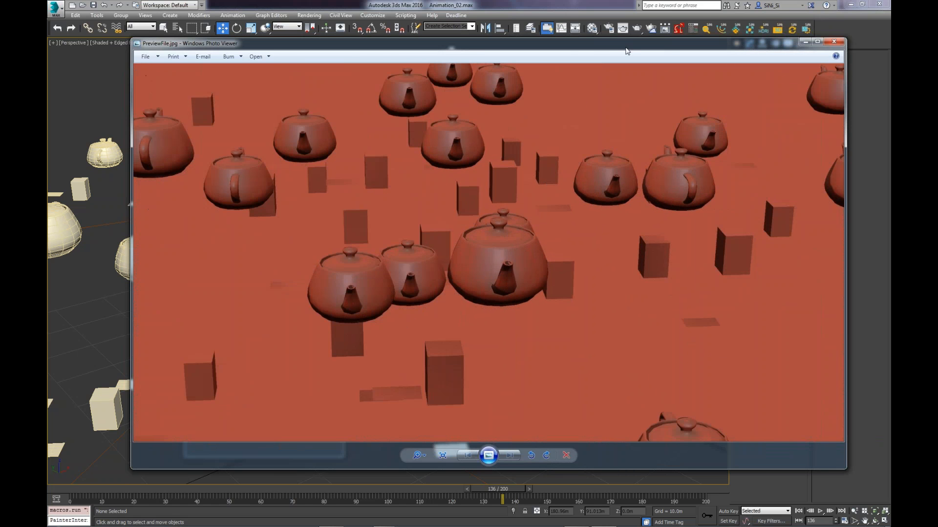
drag(627, 51, 49, 313)
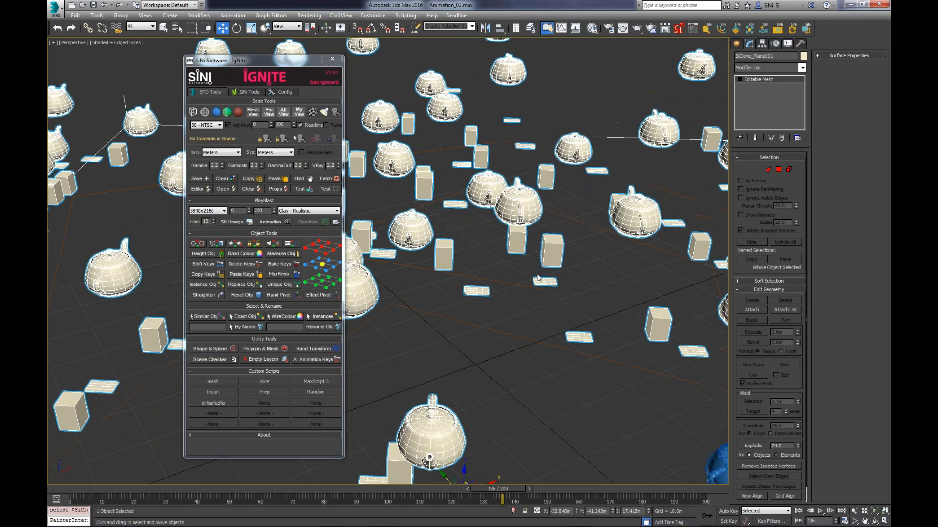
- Reframe the scene, set the PlayBlast render style to Hidden Line - Fast, and open its end frame for editing
middle_drag(537, 278, 500, 273)
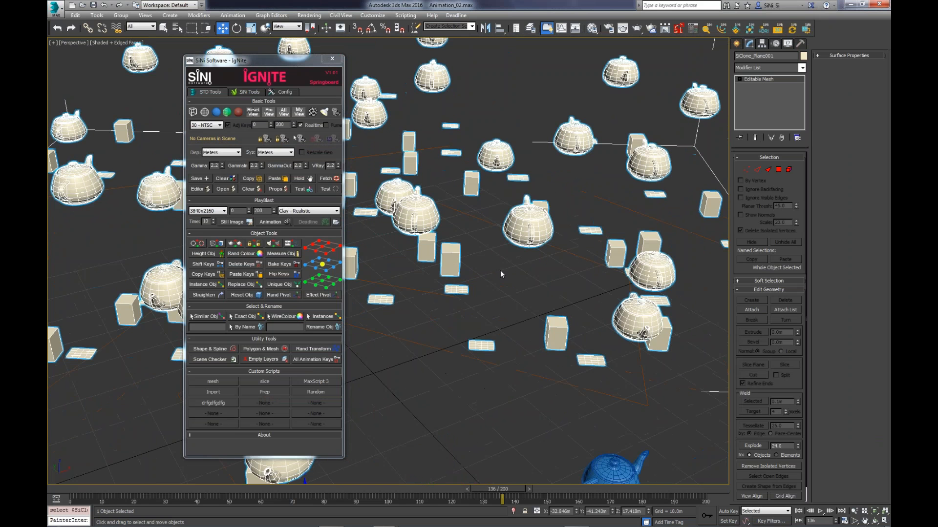
click(309, 210)
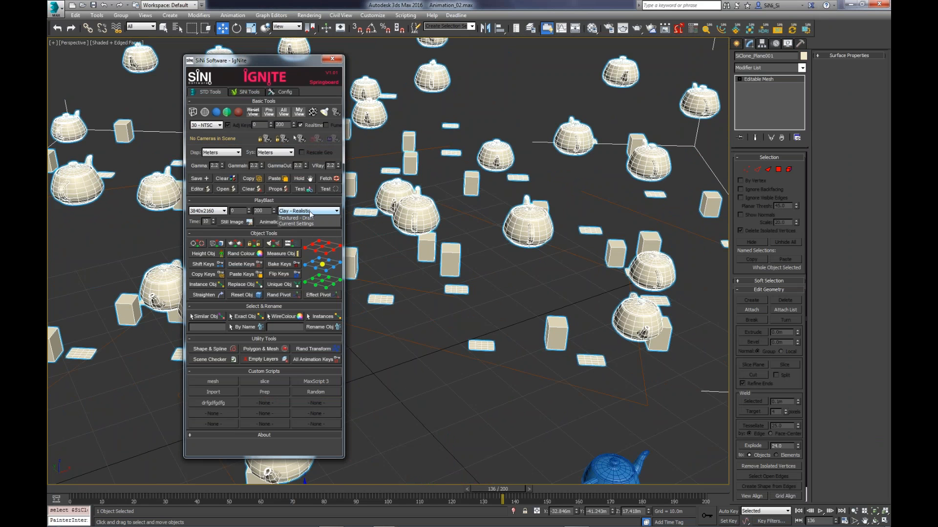
click(297, 219)
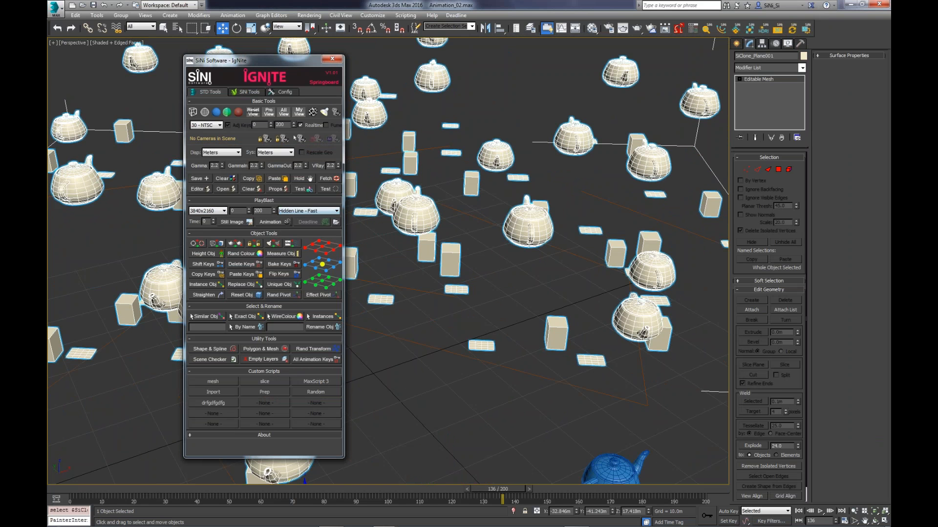
middle_drag(506, 225, 544, 226)
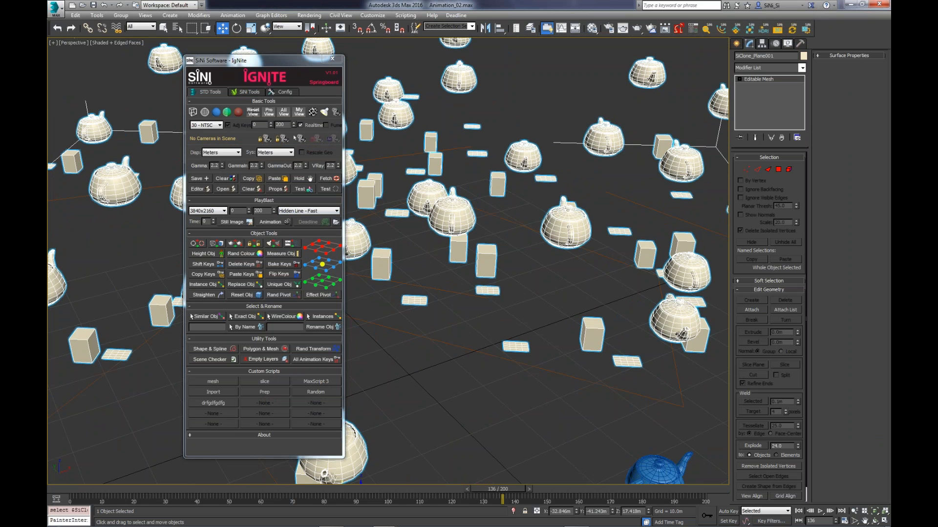
double_click(258, 211)
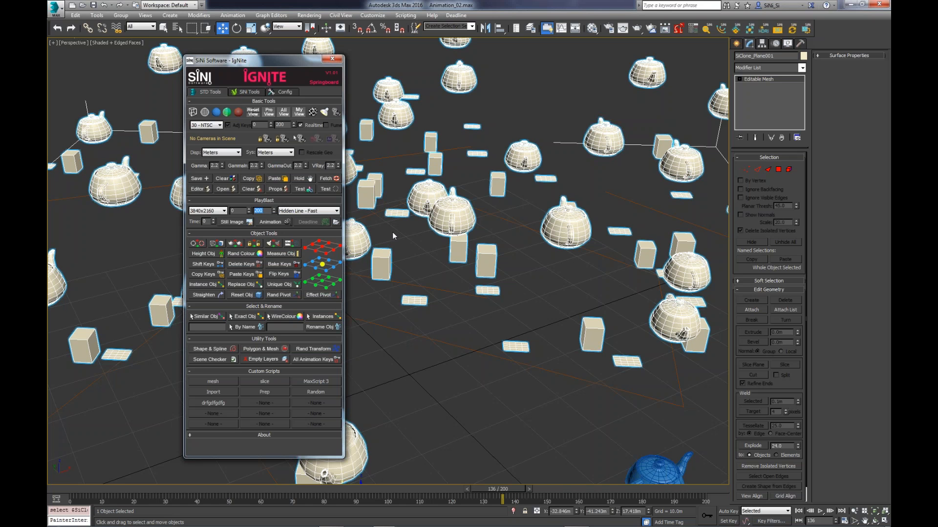
- Open the ForenSic scene checker
click(707, 30)
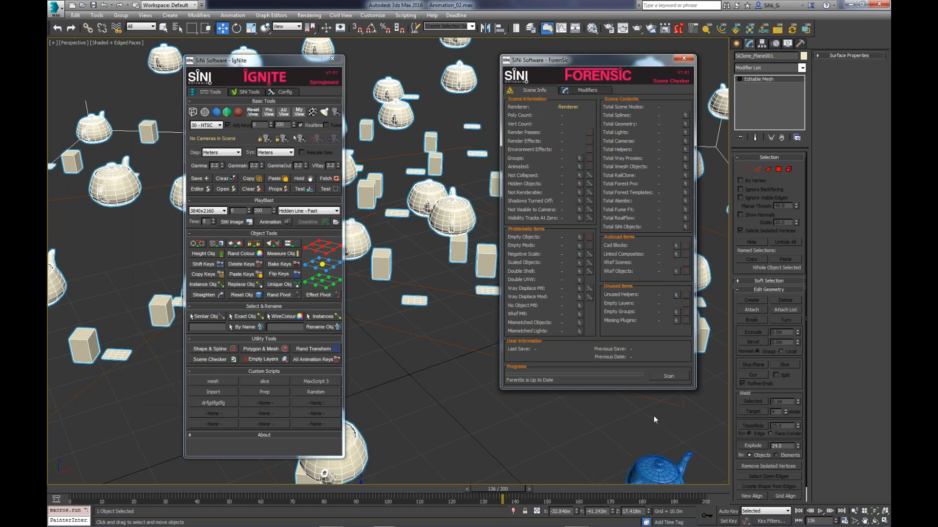
- Scan the scene with the ForenSic scene checker and close the checker
click(672, 377)
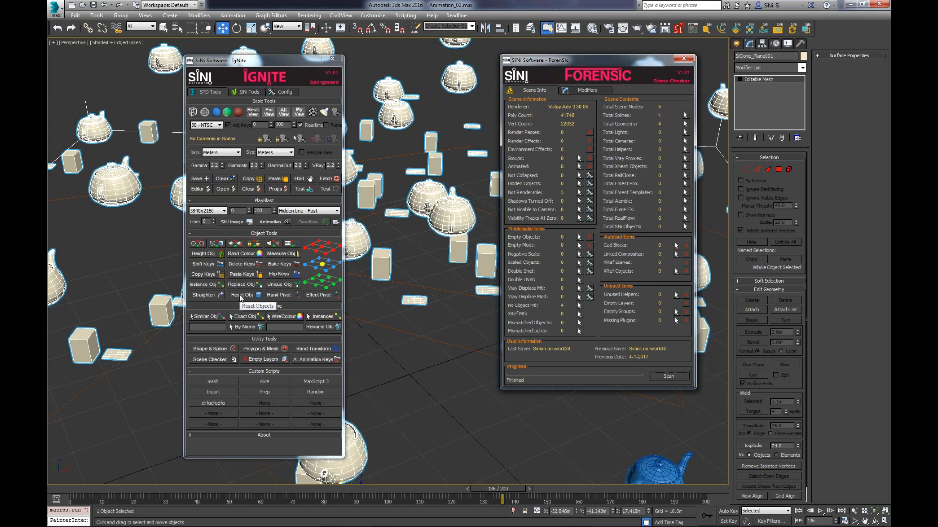
click(683, 59)
- Deselect the cloned teapot mesh, with the empty ground beside the blue teapot in view
middle_drag(638, 251, 633, 248)
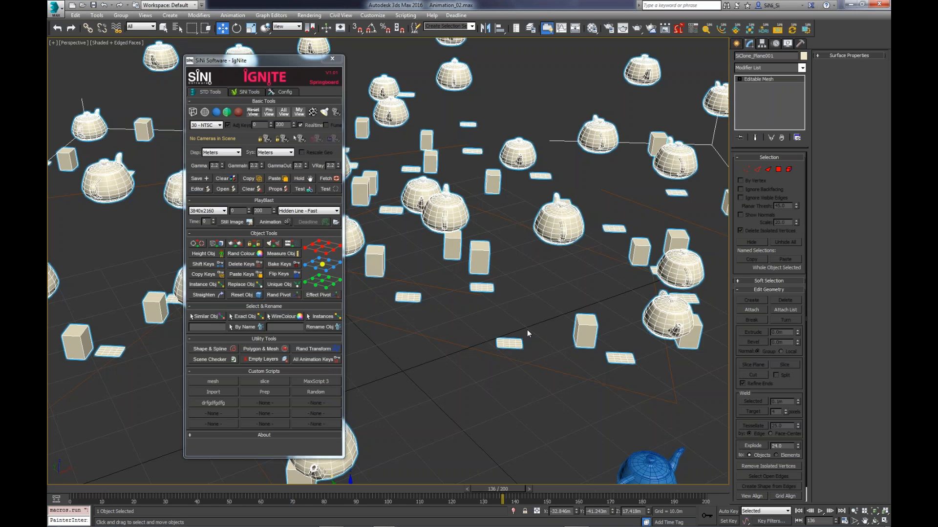
scroll(527, 334, down, 10)
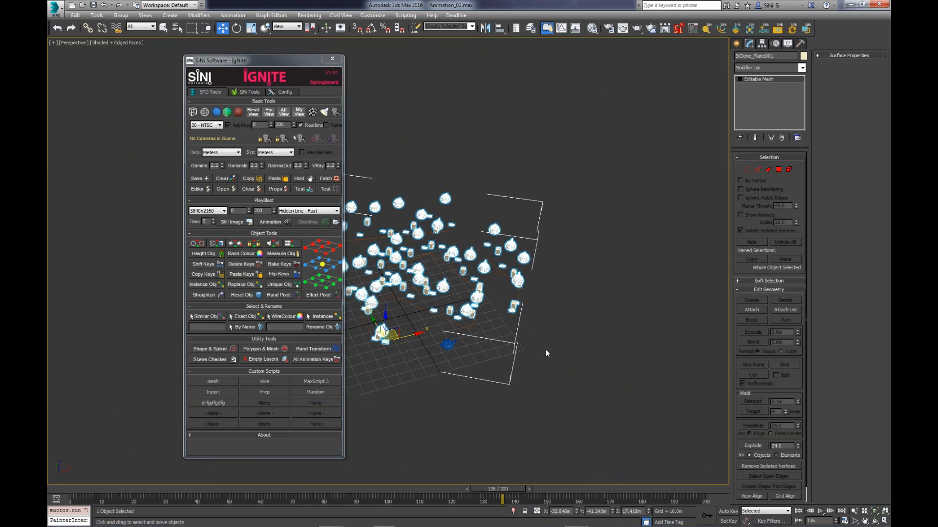
scroll(545, 350, up, 10)
middle_drag(413, 350, 613, 308)
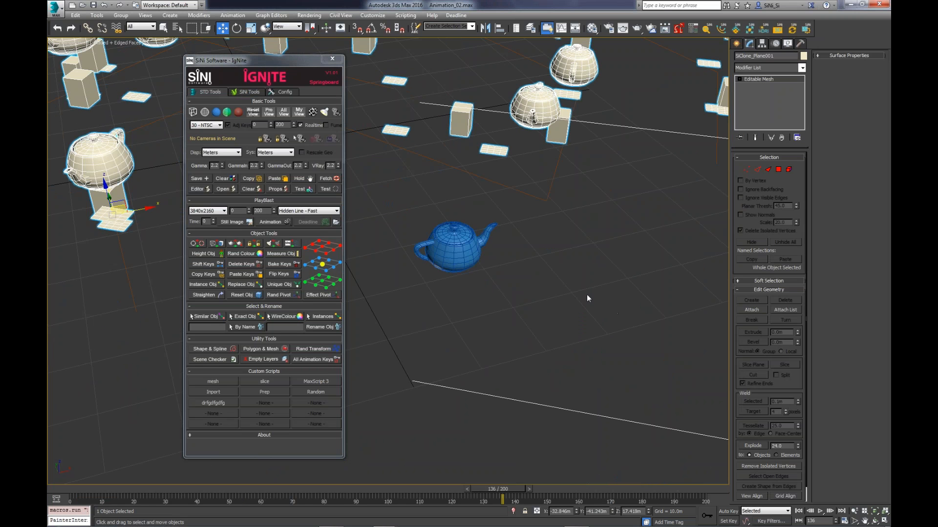
middle_drag(587, 294, 550, 293)
click(549, 294)
key(x)
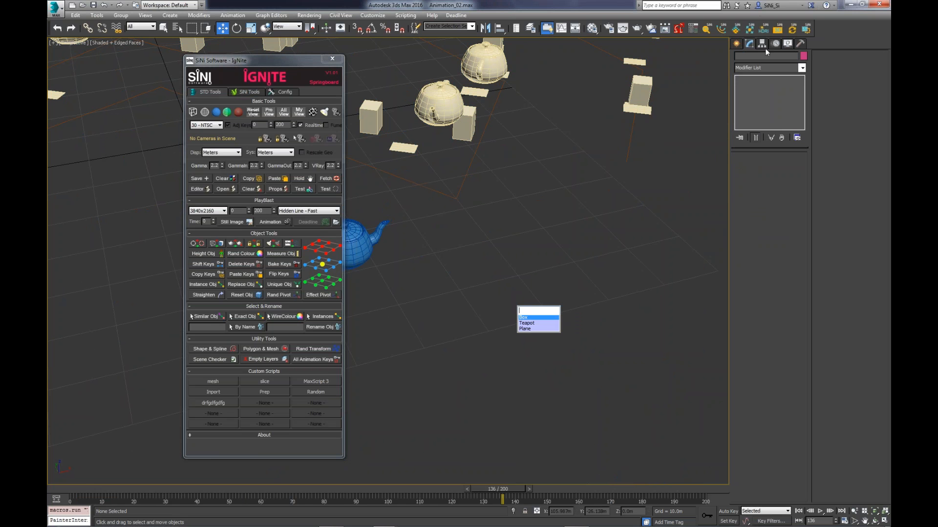
- Create two Standard Omni lights on the empty ground beside the blue teapot
click(736, 44)
click(761, 57)
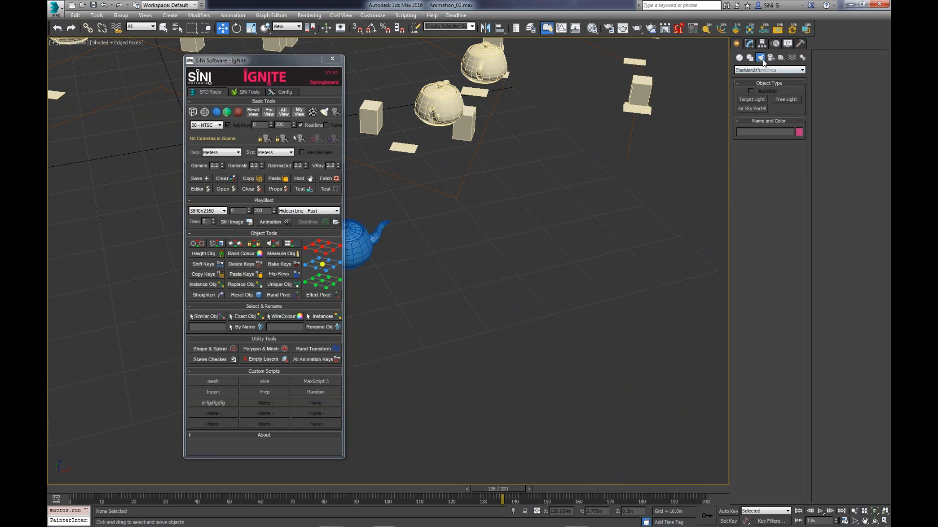
click(767, 70)
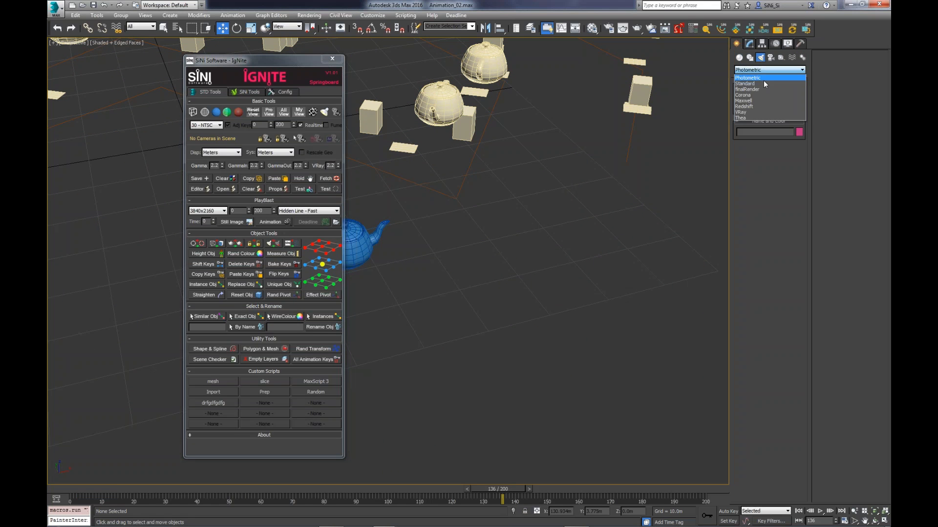
click(761, 93)
click(755, 118)
click(692, 216)
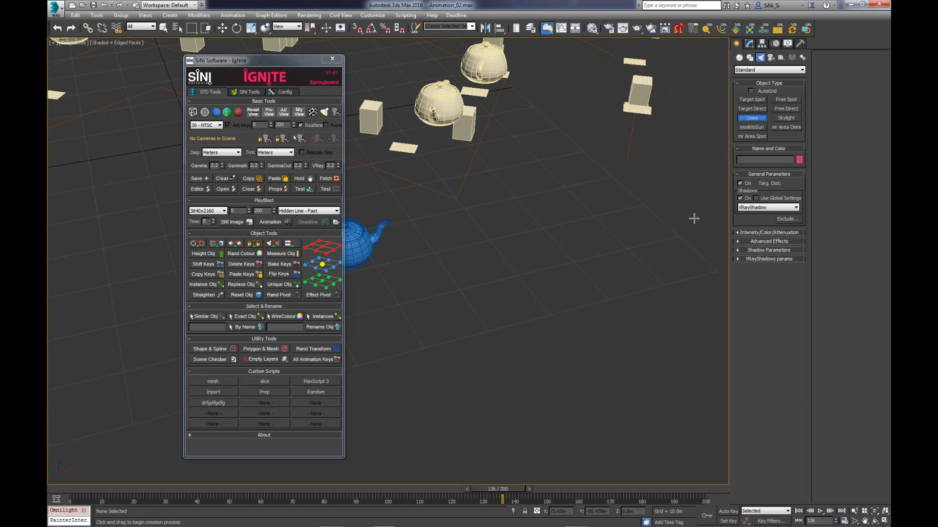
click(500, 245)
- Select both omni lights and turn on IgNite's Measure Obj tool to display their dimensions and separation
drag(473, 340, 486, 336)
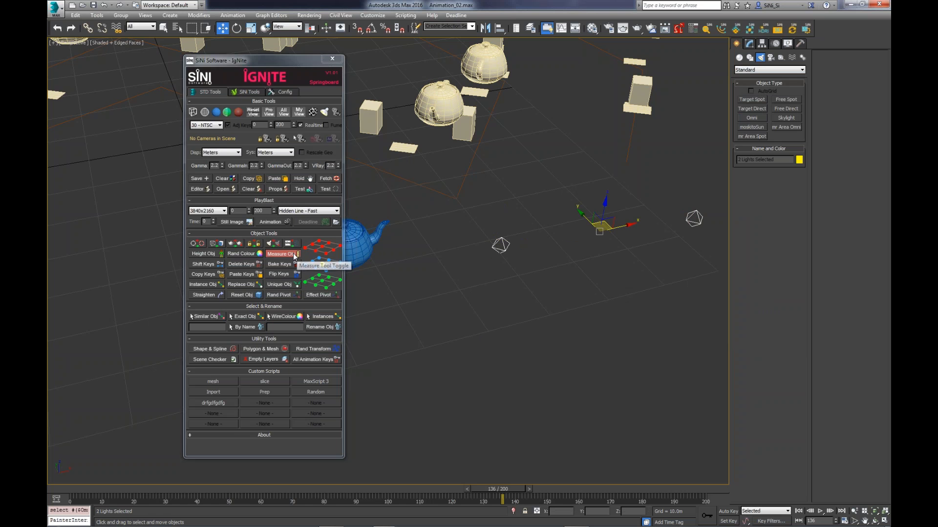
click(295, 254)
middle_drag(606, 271, 532, 302)
- Select the first omni light alone, reposition it, and inspect the live measurements from different angles
click(583, 282)
alt+middle_drag(583, 283, 584, 312)
drag(581, 281, 600, 356)
alt+middle_drag(536, 361, 568, 339)
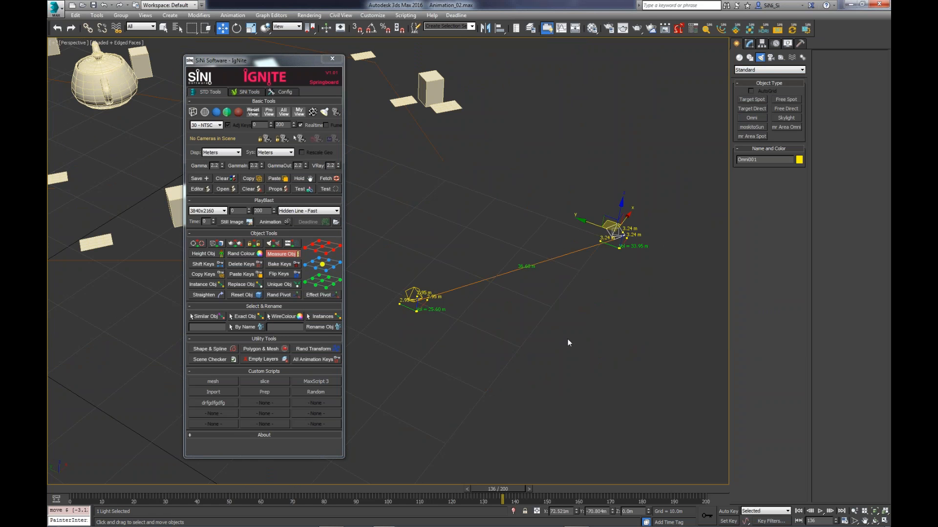
alt+middle_drag(567, 324, 557, 305)
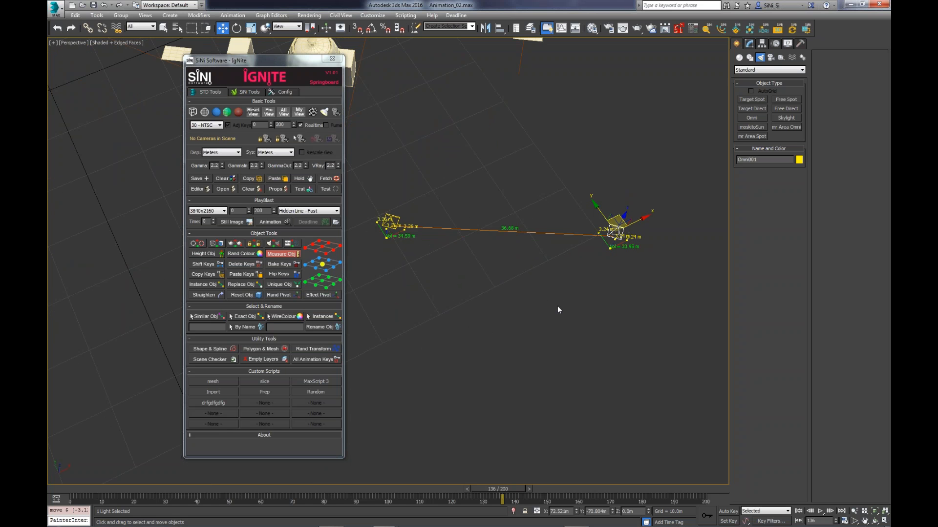
- Turn off the object measurements and minimise the 3ds Max window
click(295, 254)
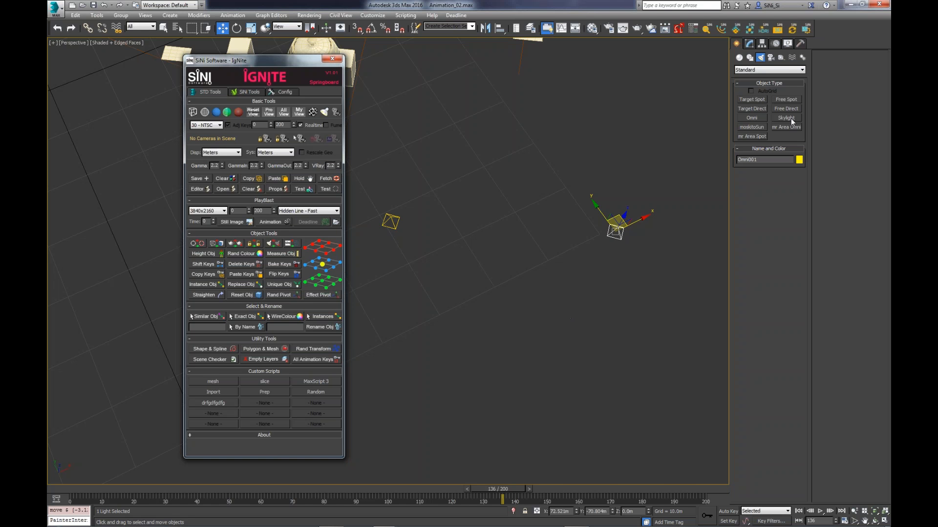
click(851, 3)
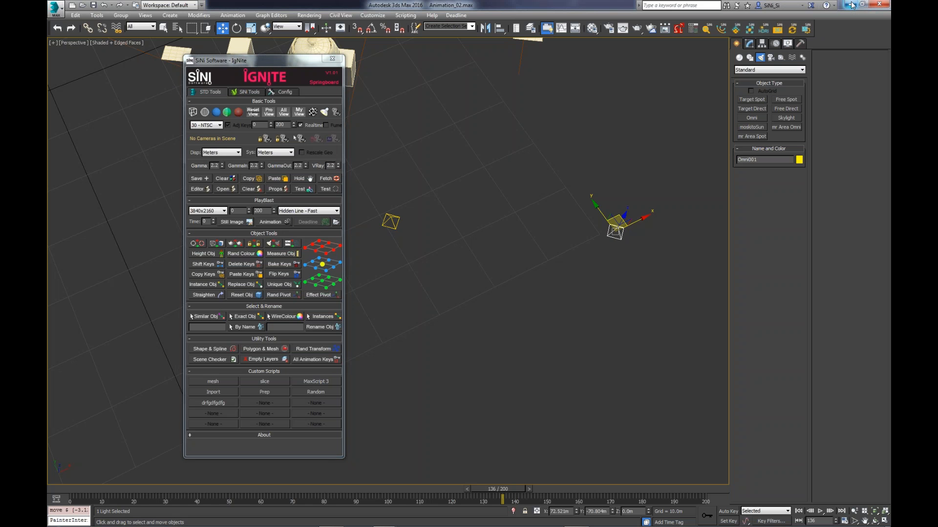